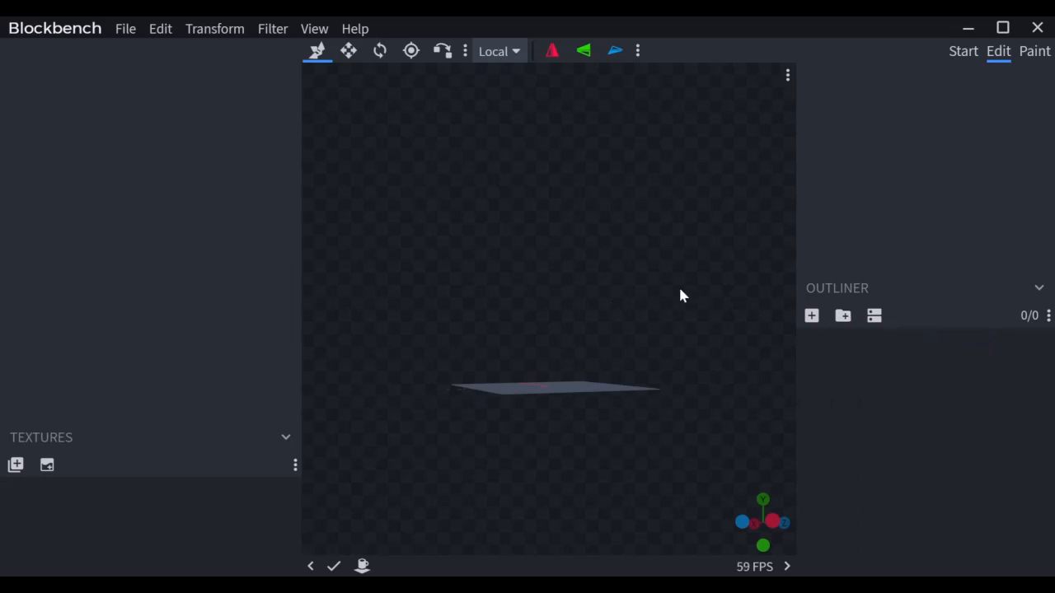
Step: Add a bone group, raise its pivot to 0, 14, 0, and add a cube inside it
{"action": "left_click_drag", "start_coordinate": [681, 295], "coordinate": [689, 356]}
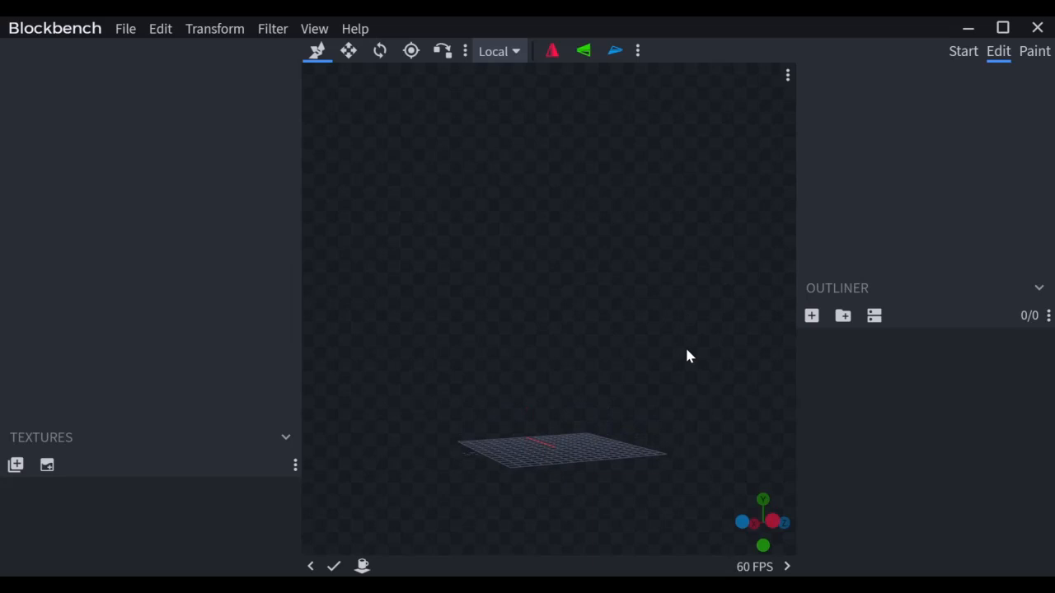
{"action": "left_click", "coordinate": [840, 319]}
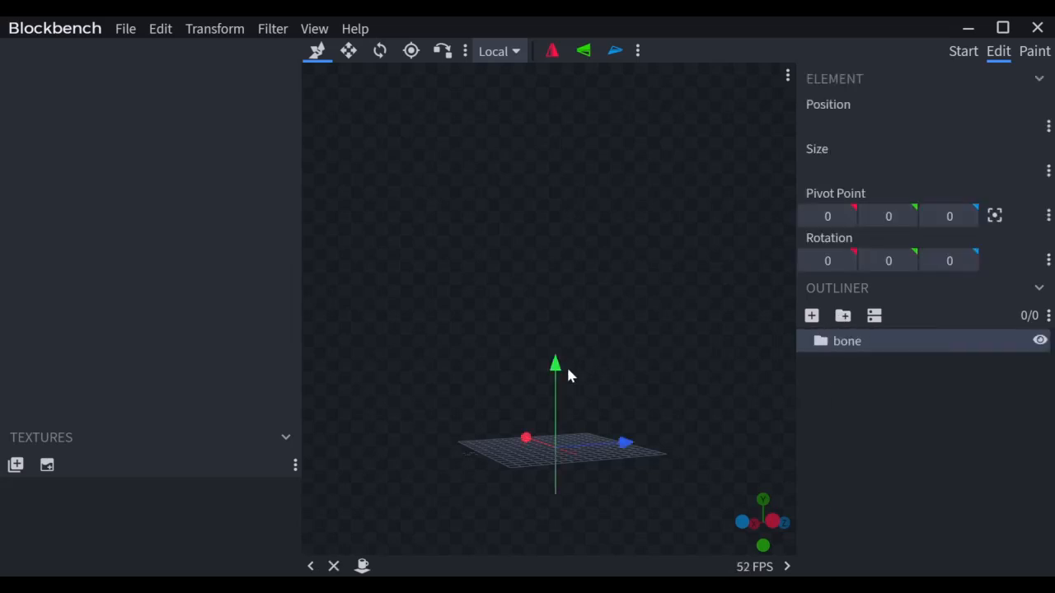
{"action": "left_click_drag", "start_coordinate": [558, 371], "coordinate": [558, 249]}
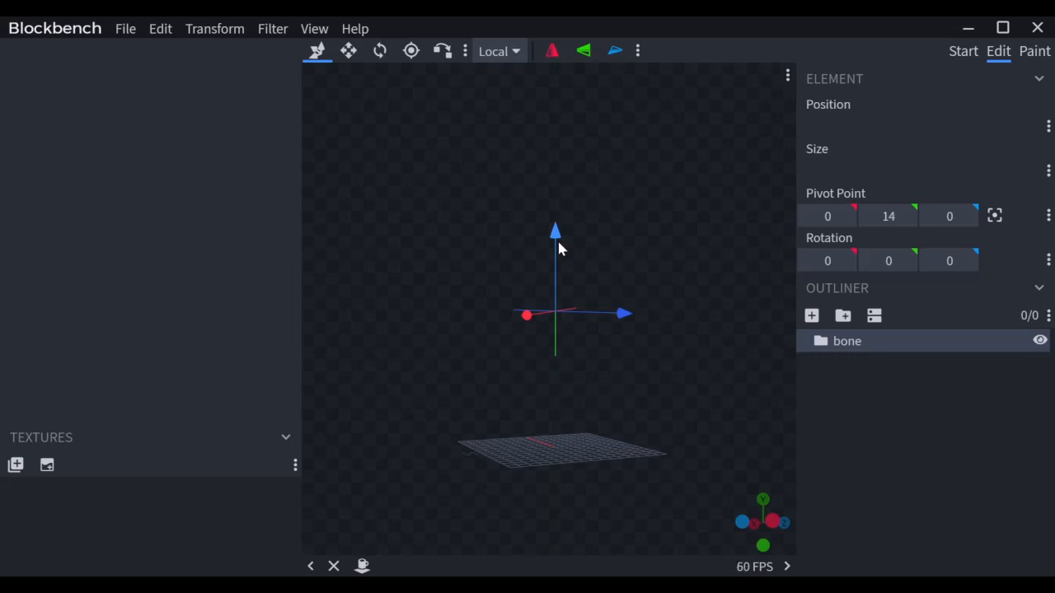
{"action": "left_click", "coordinate": [812, 317]}
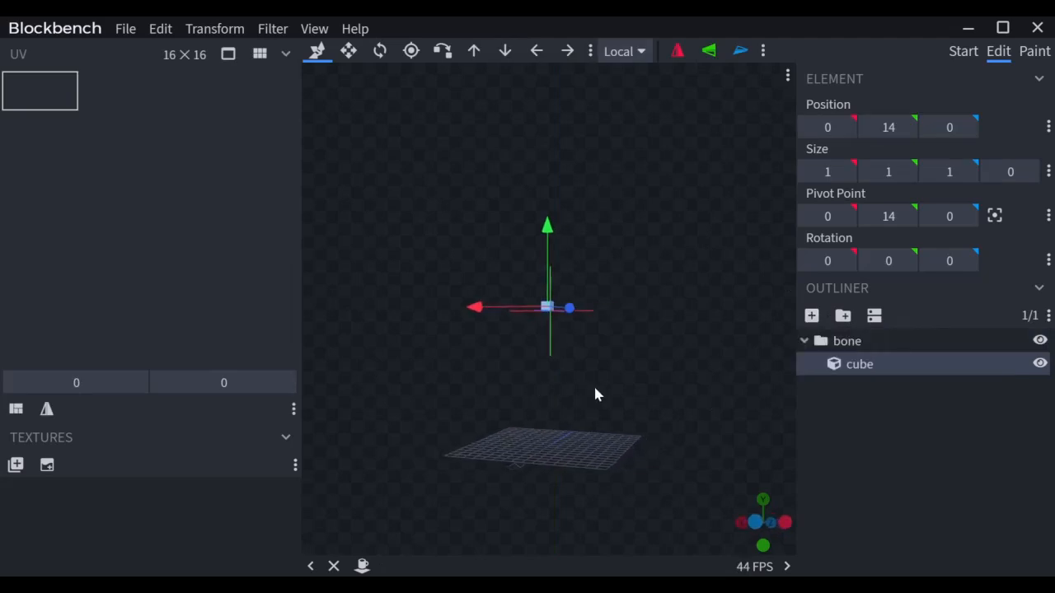
Step: Resize the cube to 3×3×1 and shift it to -1.5, 14, 0, centred on the pivot
{"action": "key", "text": "s"}
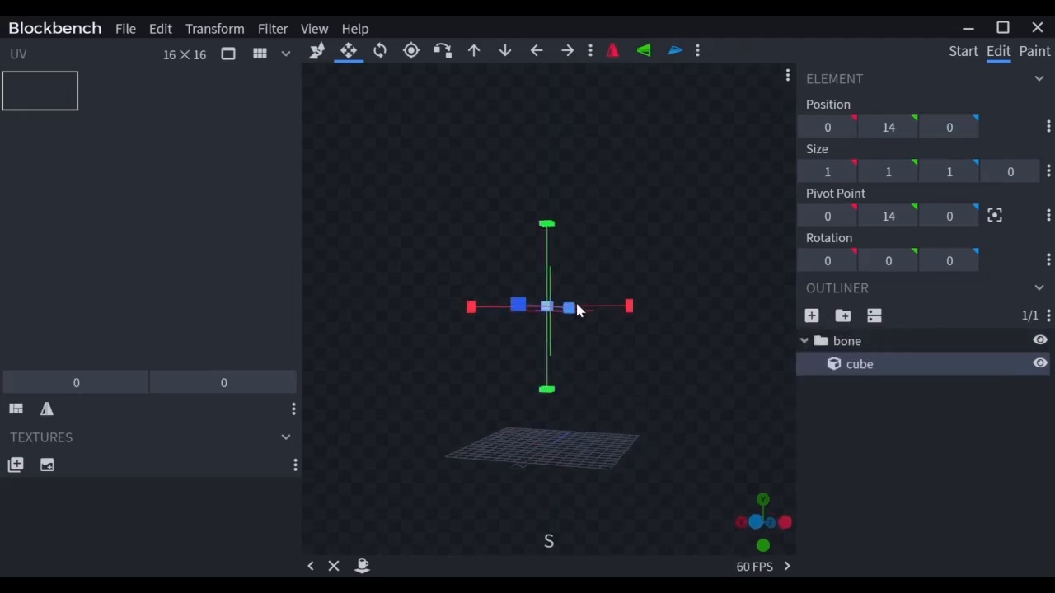
{"action": "left_click_drag", "start_coordinate": [631, 305], "coordinate": [647, 307]}
{"action": "left_click_drag", "start_coordinate": [530, 308], "coordinate": [482, 314]}
{"action": "key", "text": "v"}
{"action": "left_click_drag", "start_coordinate": [647, 363], "coordinate": [659, 378]}
{"action": "key", "text": "s"}
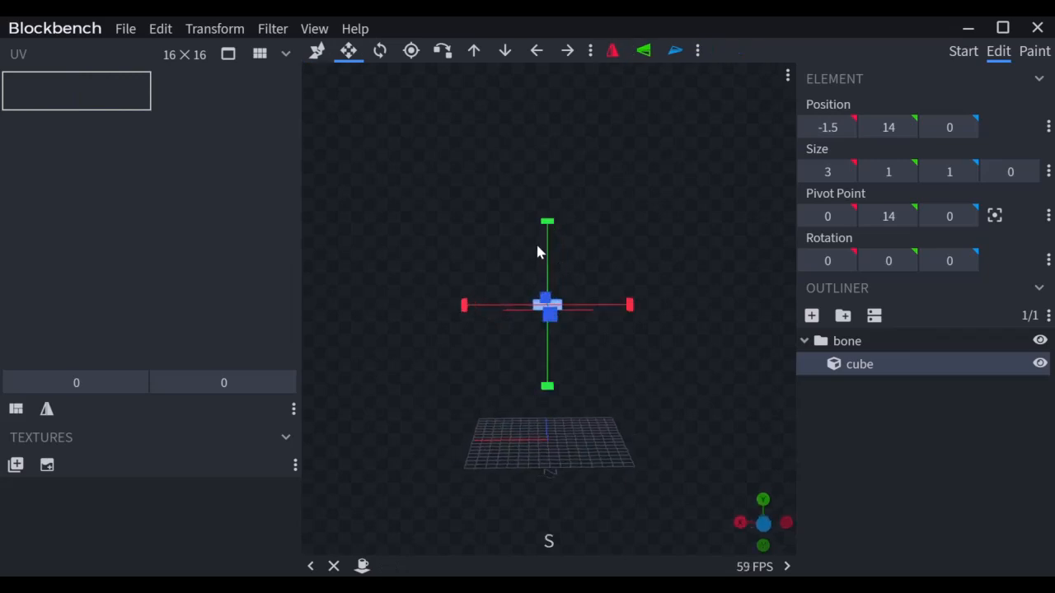
{"action": "left_click_drag", "start_coordinate": [547, 221], "coordinate": [548, 208]}
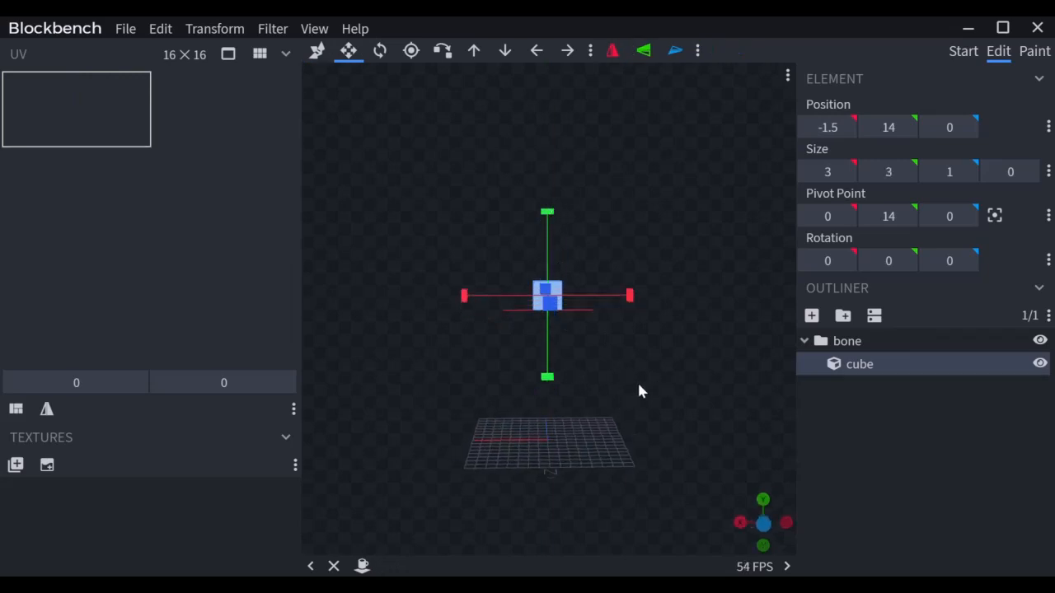
{"action": "left_click_drag", "start_coordinate": [639, 392], "coordinate": [615, 388]}
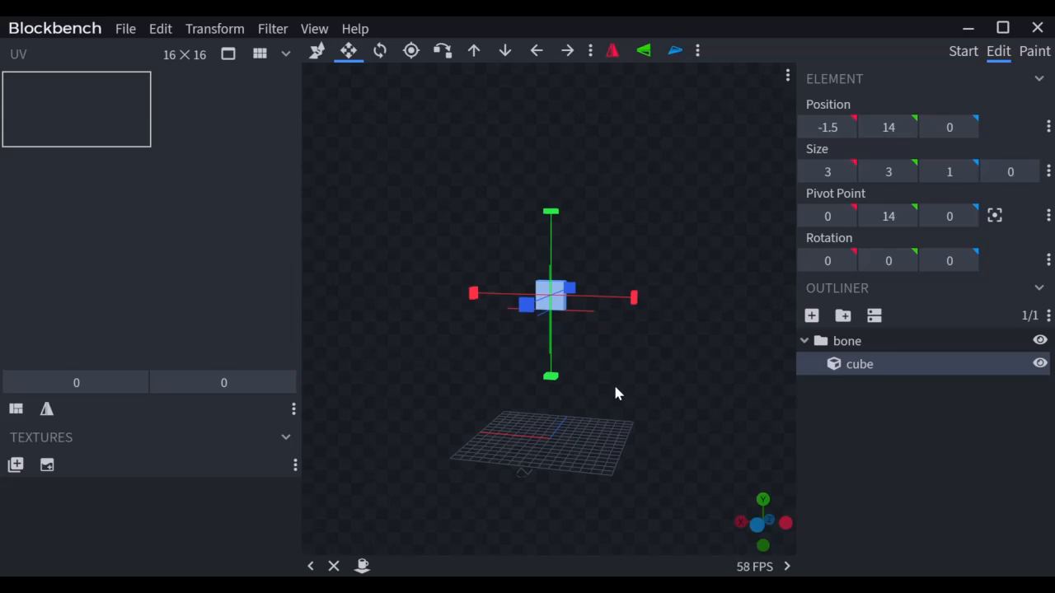
Step: Duplicate the 3×3×1 slab and rotate the copy 25° about the X axis
{"action": "key", "text": "ctrl+d"}
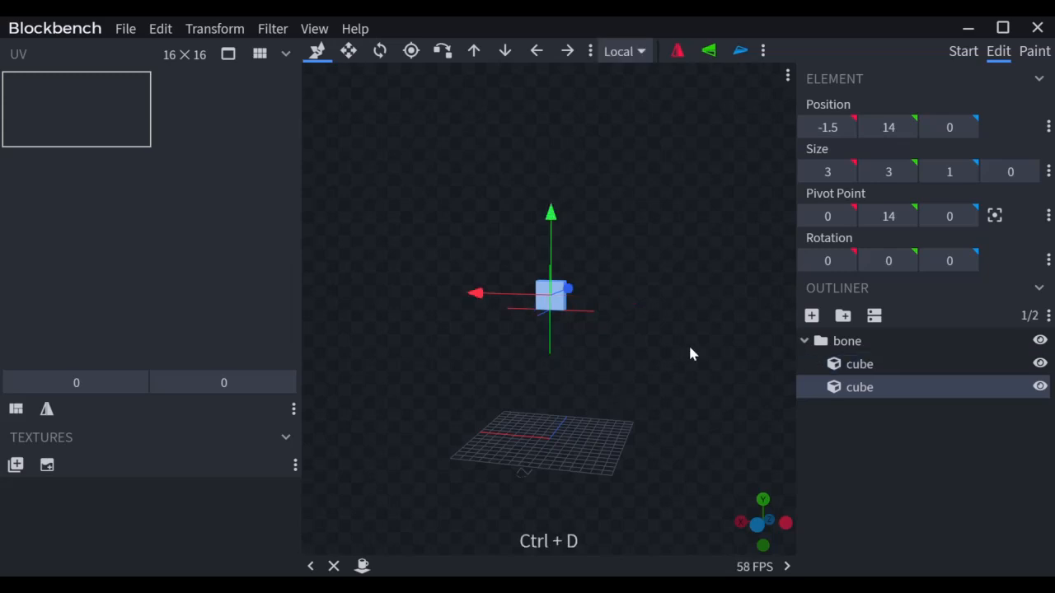
{"action": "scroll", "coordinate": [699, 338], "scroll_direction": "up", "scroll_amount": 2}
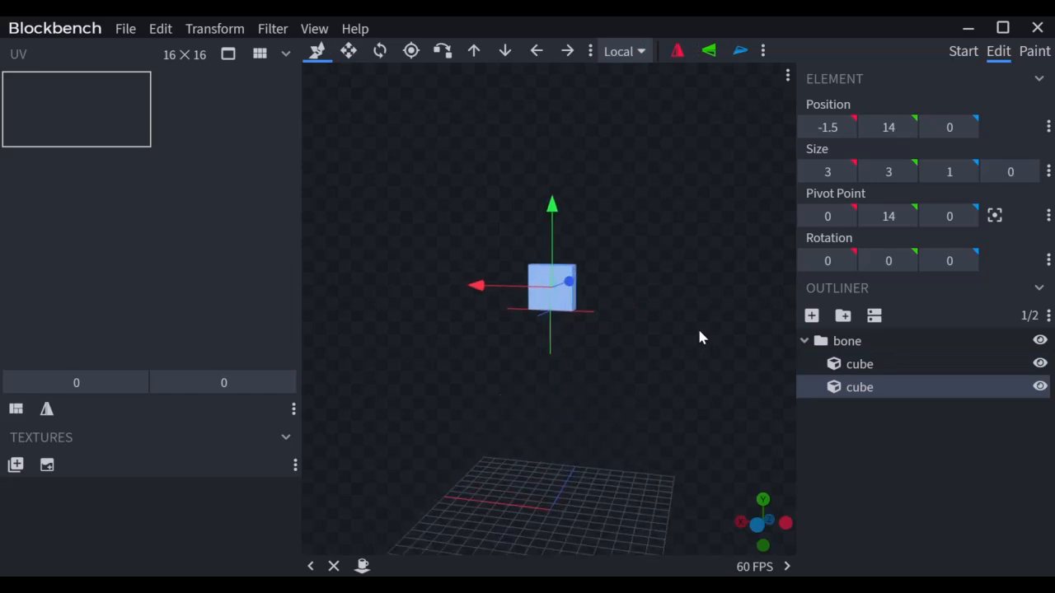
{"action": "key", "text": "r"}
{"action": "left_click_drag", "start_coordinate": [537, 272], "coordinate": [575, 285]}
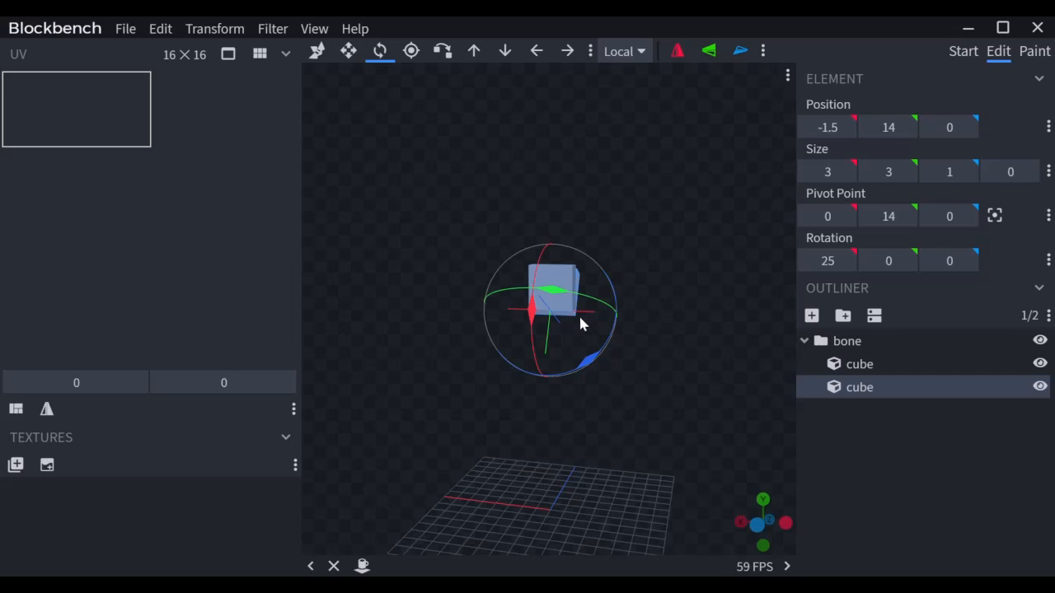
Step: Vertex-snap the tilted copy onto the top corner of the original slab
{"action": "key", "text": "p"}
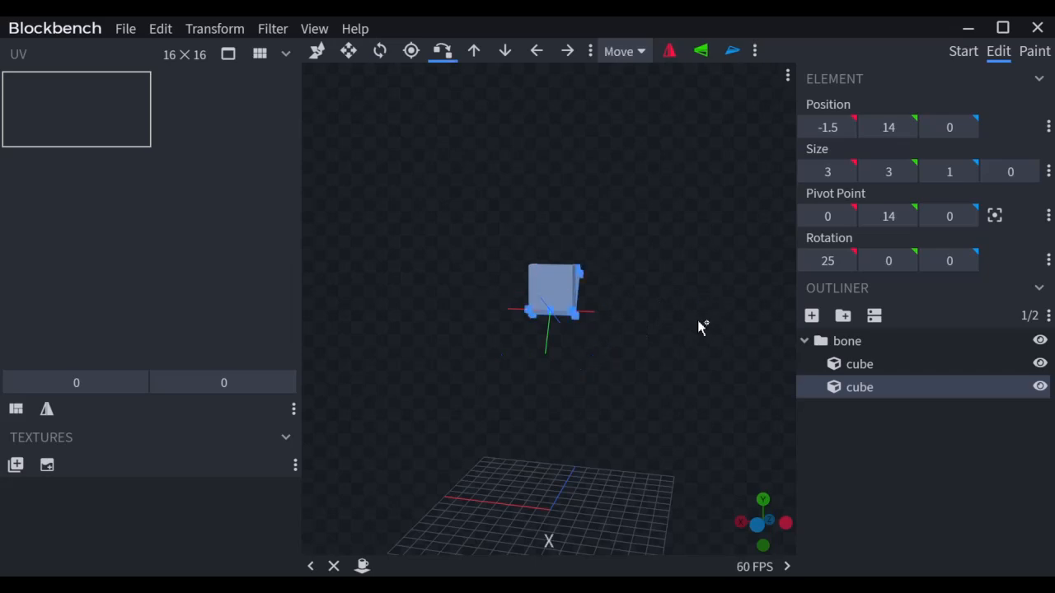
{"action": "left_click", "coordinate": [571, 286]}
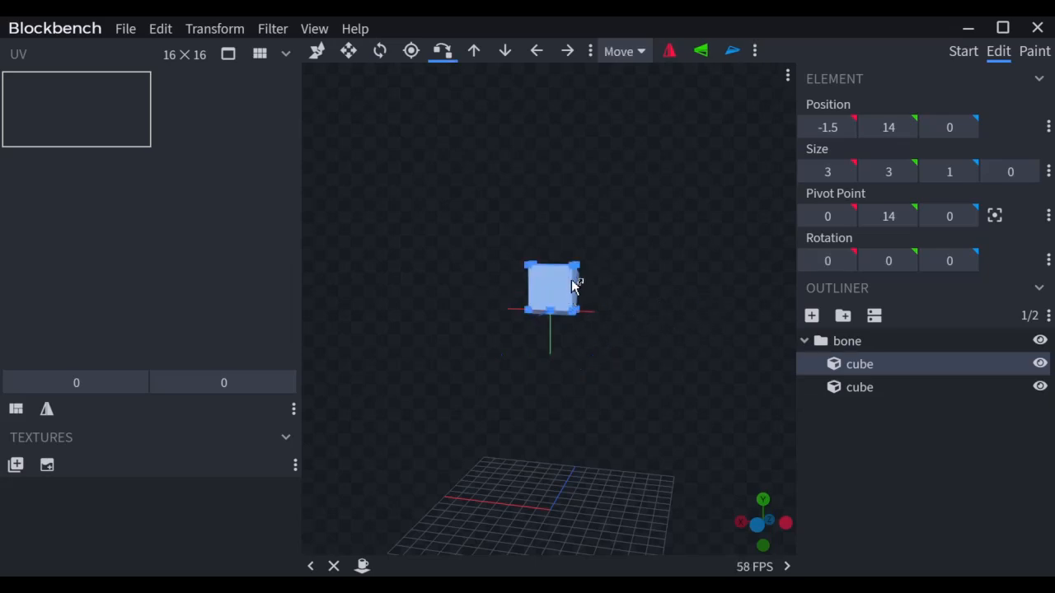
{"action": "left_click", "coordinate": [576, 268]}
{"action": "left_click_drag", "start_coordinate": [602, 350], "coordinate": [634, 343]}
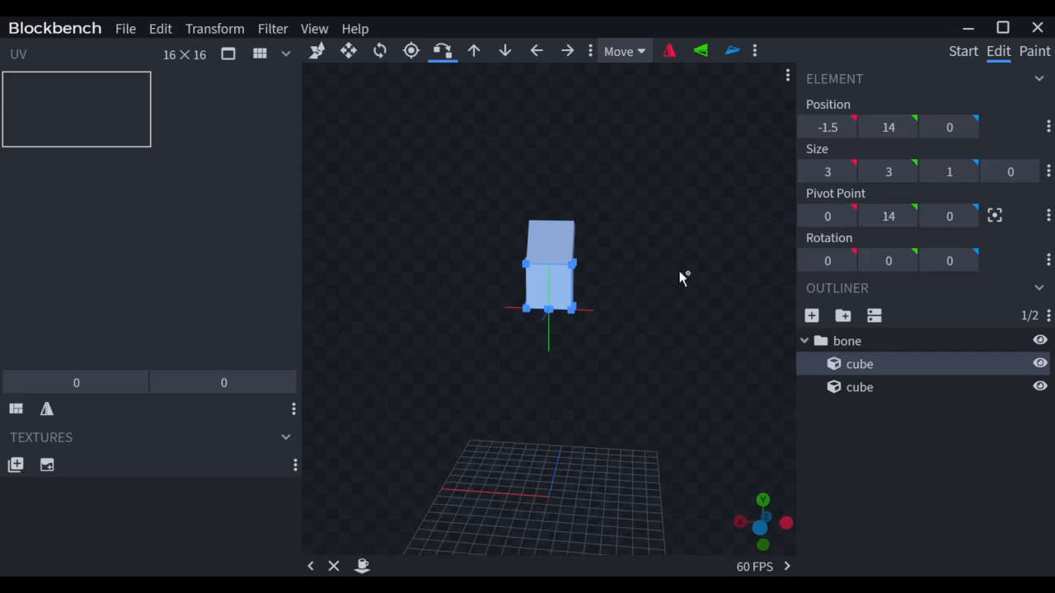
{"action": "left_click_drag", "start_coordinate": [680, 278], "coordinate": [599, 228]}
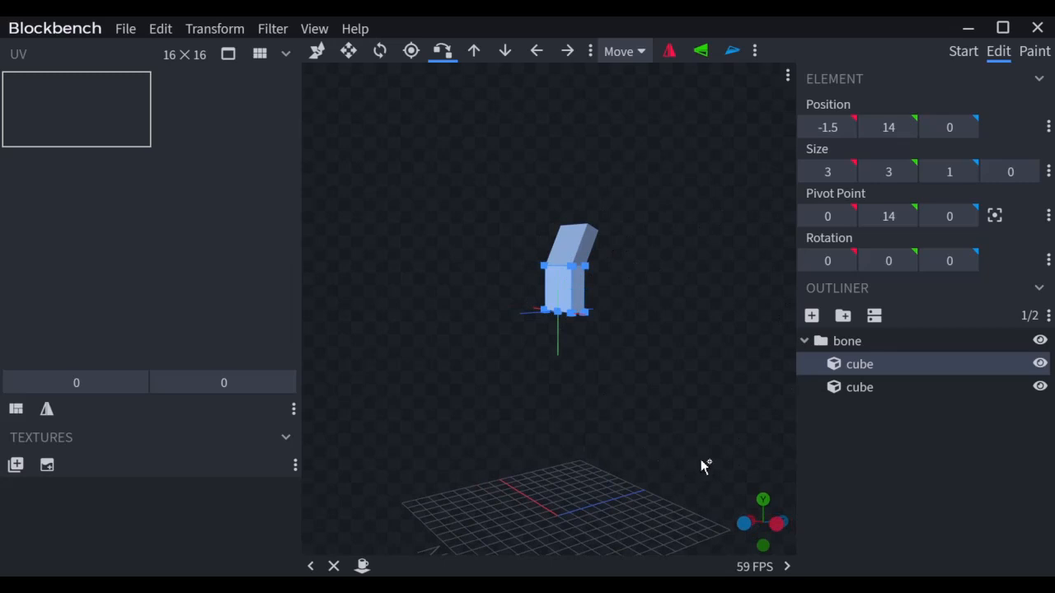
{"action": "left_click_drag", "start_coordinate": [558, 480], "coordinate": [644, 492]}
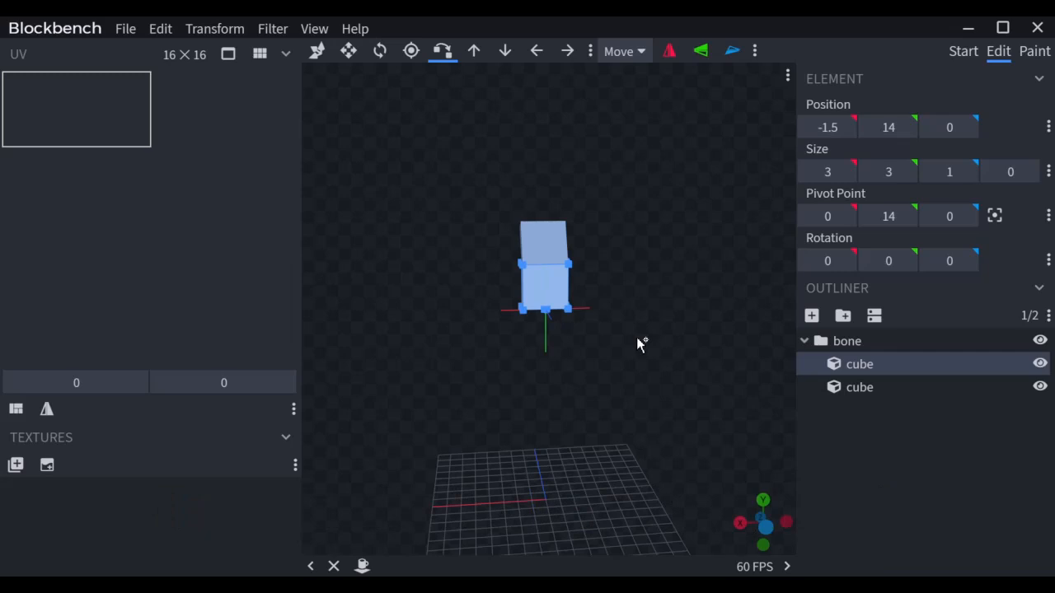
{"action": "scroll", "coordinate": [638, 303], "scroll_direction": "up", "scroll_amount": 3}
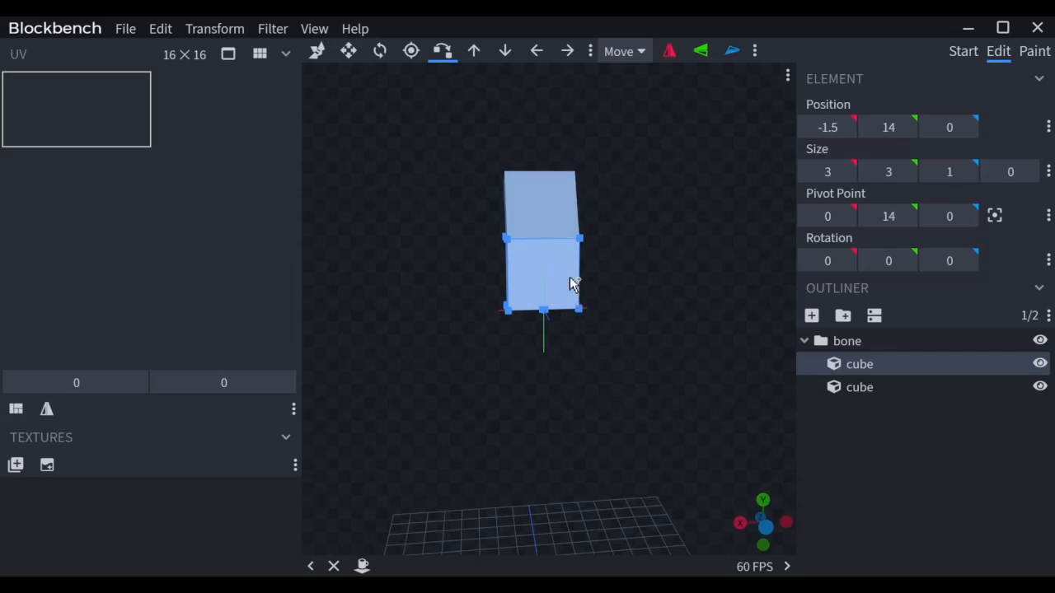
Step: Set the upper tilted slab's X rotation to 30°
{"action": "left_click", "coordinate": [554, 215]}
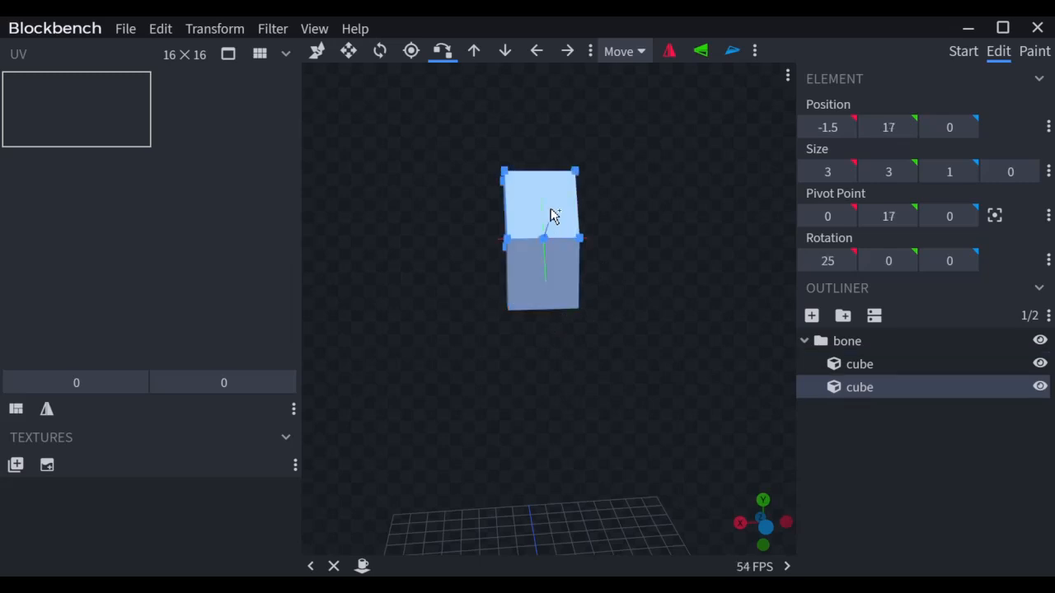
{"action": "left_click", "coordinate": [833, 264]}
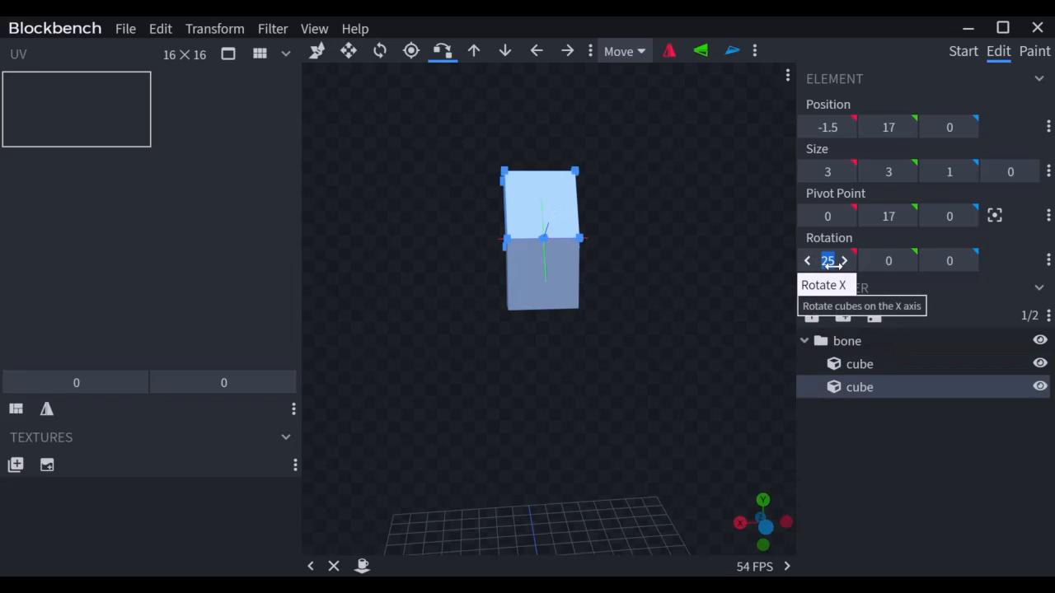
{"action": "type", "text": "30"}
{"action": "key", "text": "Return"}
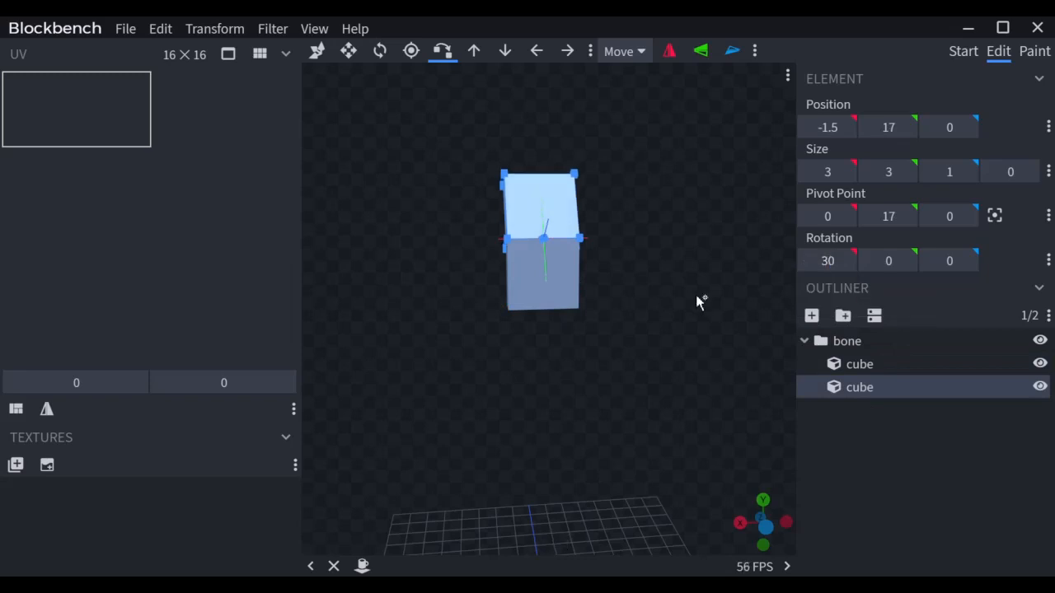
{"action": "left_click", "coordinate": [588, 241]}
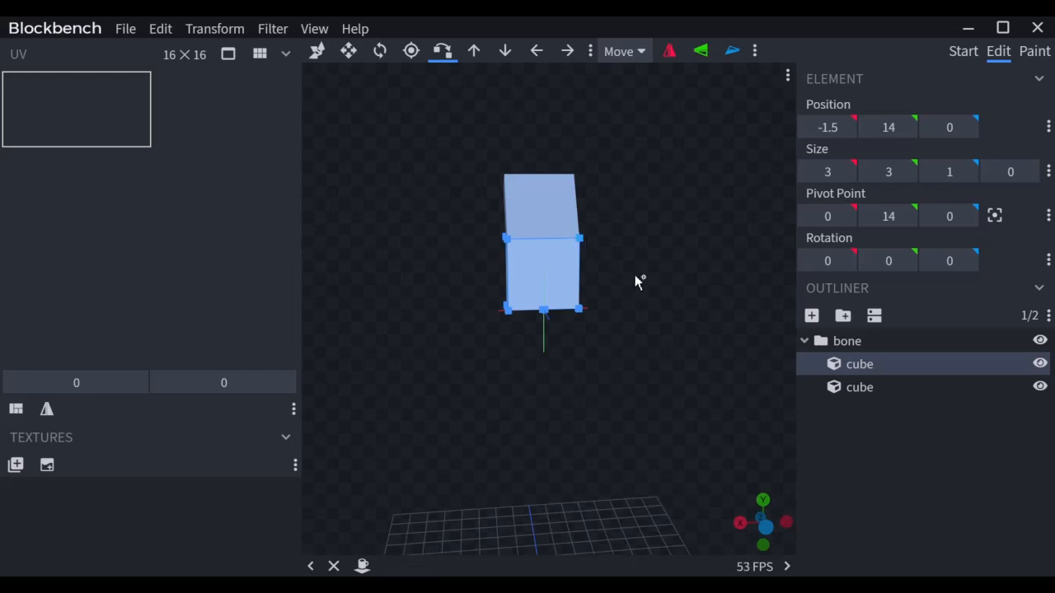
{"action": "left_click_drag", "start_coordinate": [636, 276], "coordinate": [721, 286]}
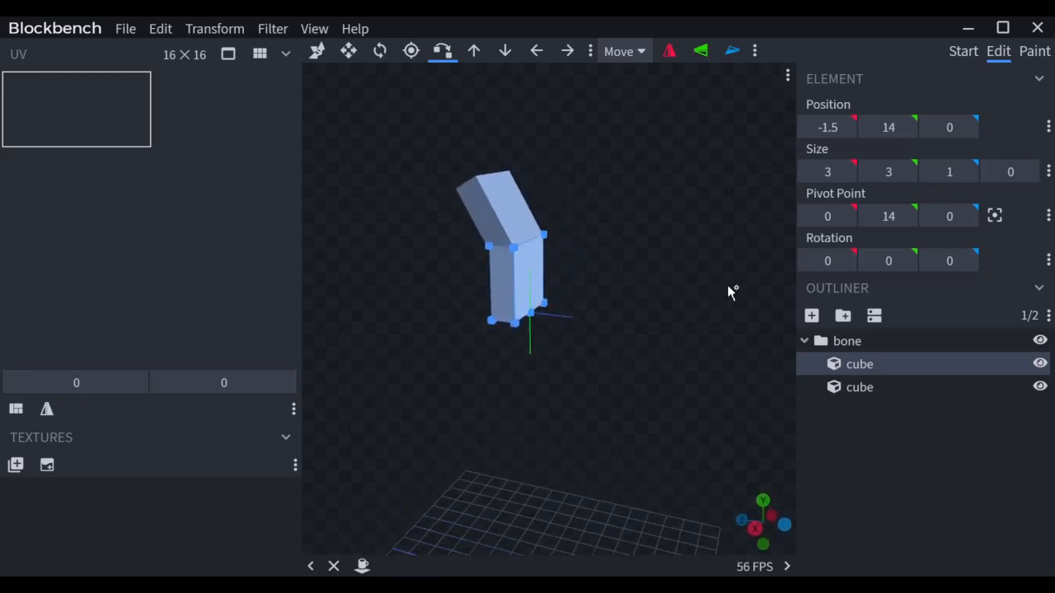
{"action": "right_click_drag", "start_coordinate": [730, 290], "coordinate": [764, 321]}
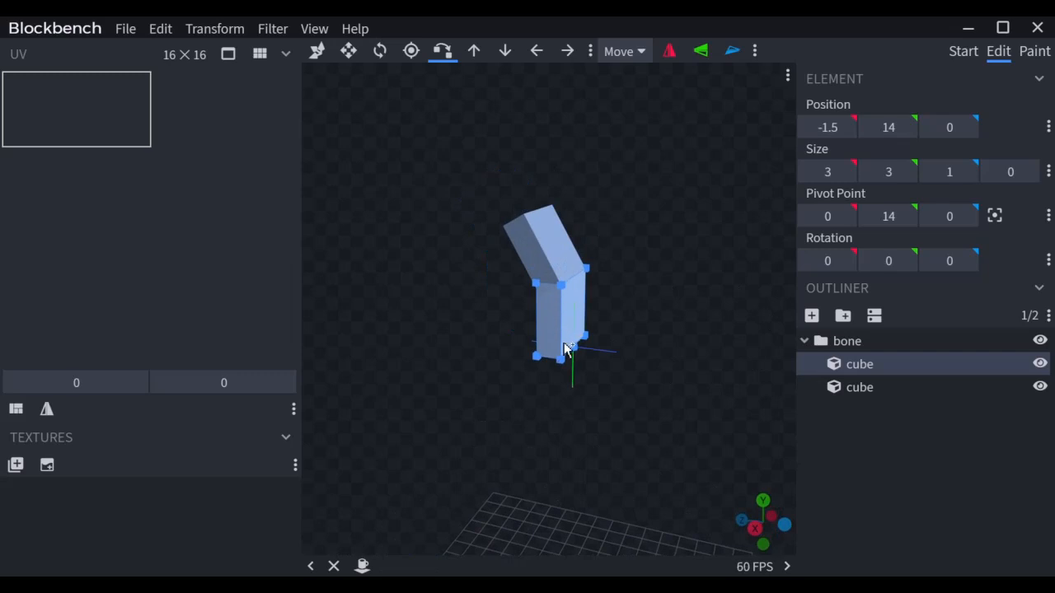
Step: Duplicate the 30° slab, rotate the copy to 60° on X, and snap it onto the 30° slab's top
{"action": "left_click", "coordinate": [567, 256]}
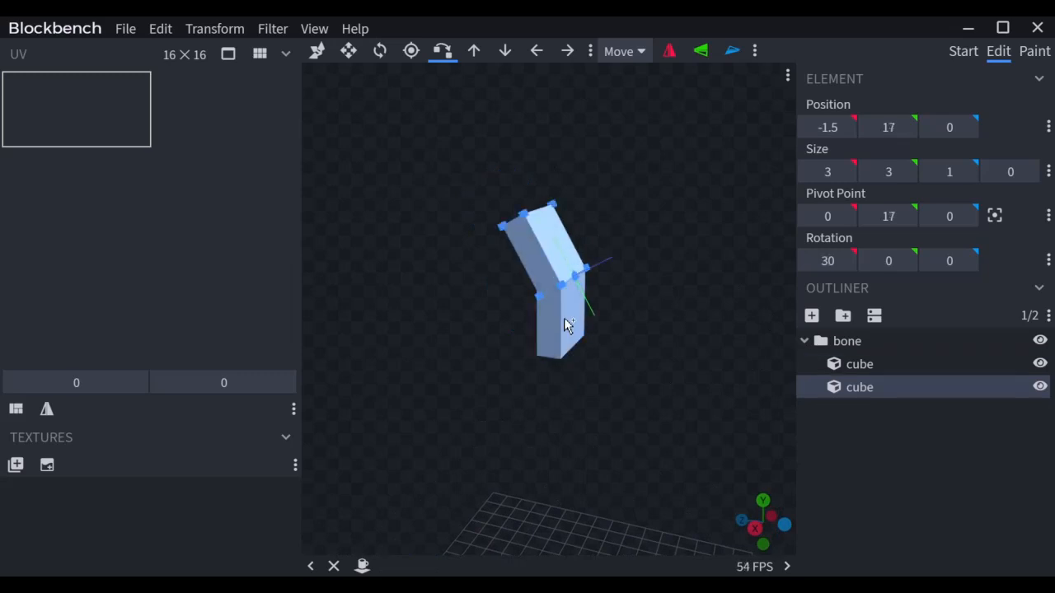
{"action": "key", "text": "ctrl+d"}
{"action": "left_click", "coordinate": [841, 267]}
{"action": "type", "text": "60"}
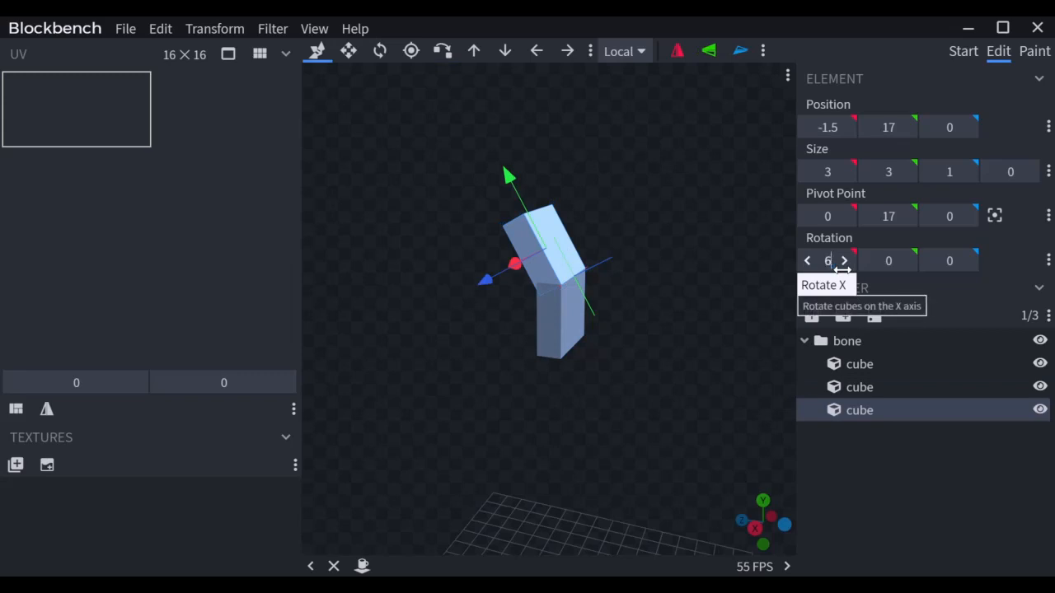
{"action": "key", "text": "Return"}
{"action": "key", "text": "x"}
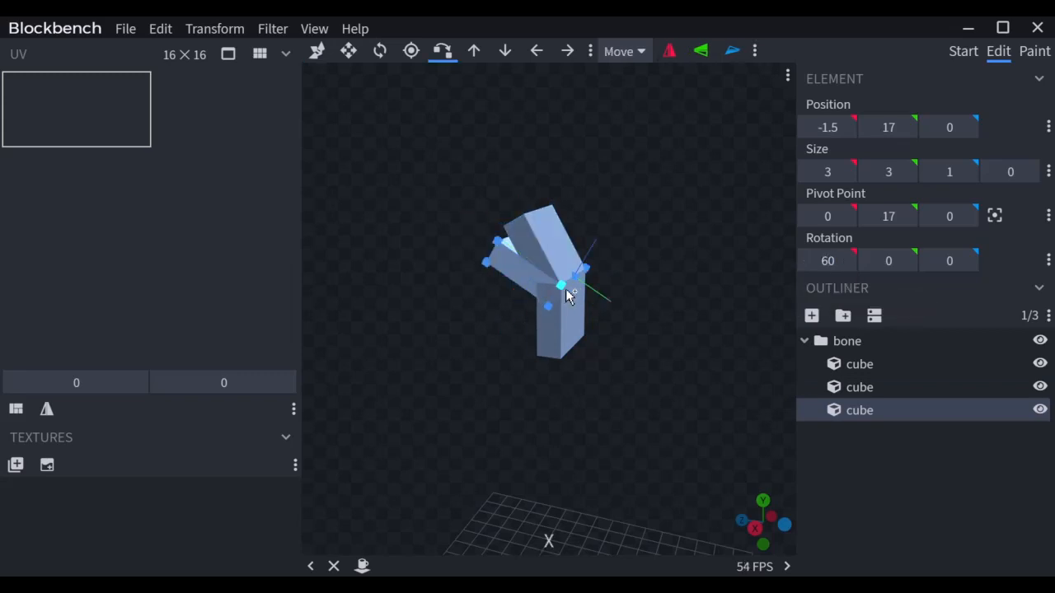
{"action": "left_click", "coordinate": [538, 226]}
{"action": "left_click", "coordinate": [529, 216]}
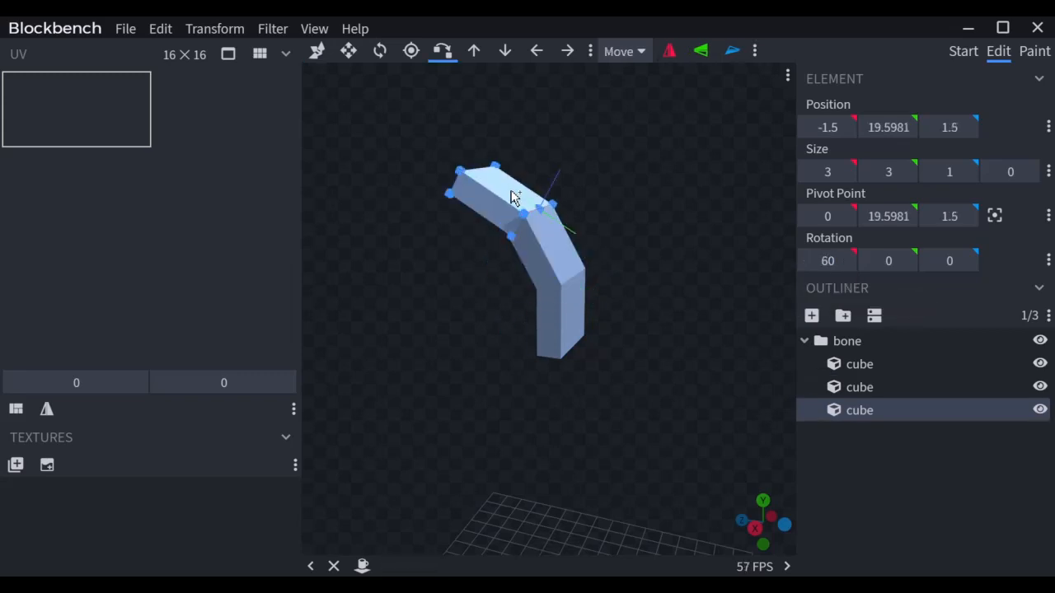
Step: Add a 90° copy snapped to the 60° slab's end, then snap the bottom cube onto the bend
{"action": "key", "text": "ctrl+d"}
{"action": "left_click", "coordinate": [833, 269]}
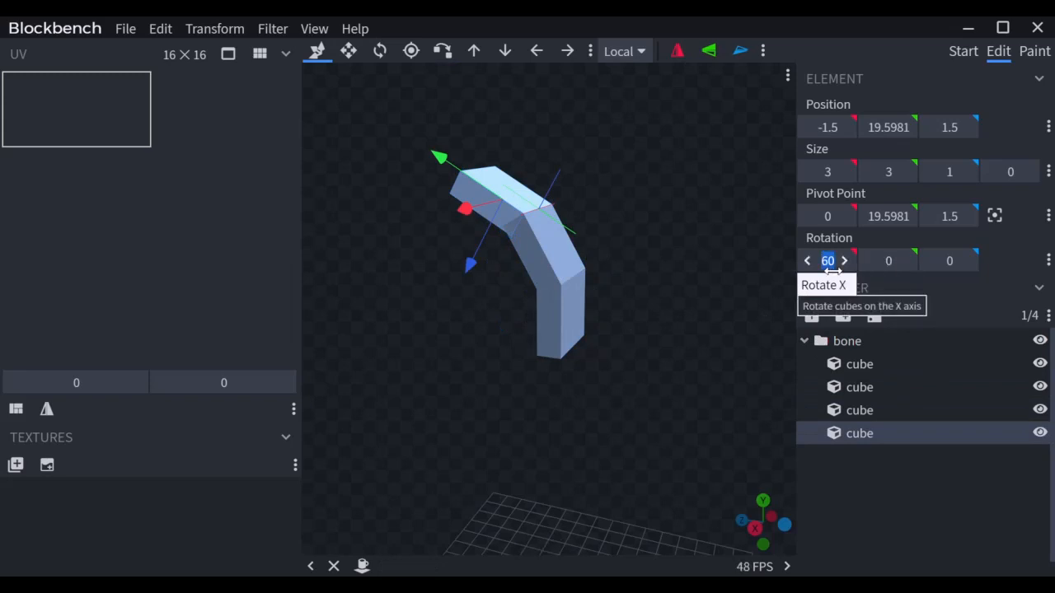
{"action": "type", "text": "90"}
{"action": "key", "text": "Return"}
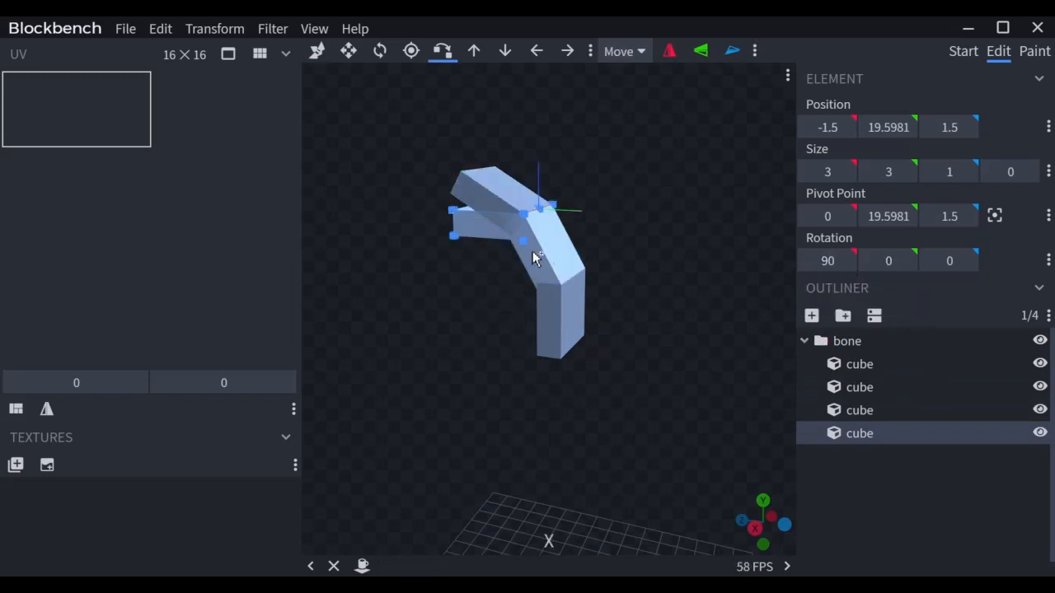
{"action": "left_click", "coordinate": [472, 191]}
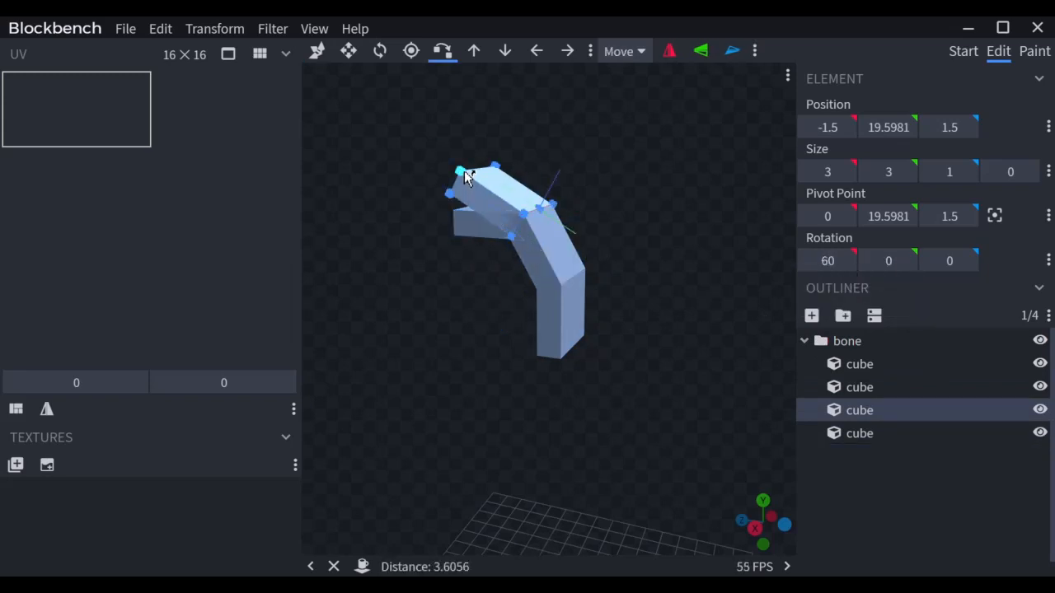
{"action": "left_click", "coordinate": [461, 171]}
{"action": "scroll", "coordinate": [655, 321], "scroll_direction": "down", "scroll_amount": 3}
{"action": "left_click", "coordinate": [495, 222]}
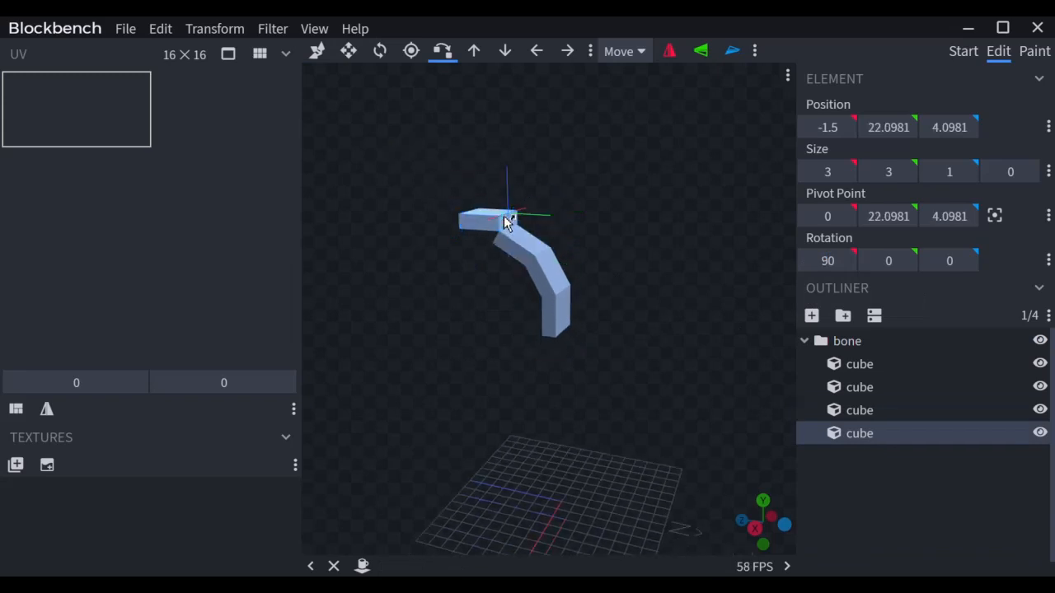
Step: Select the three angled cubes of the arc and duplicate them
{"action": "left_click", "coordinate": [511, 239]}
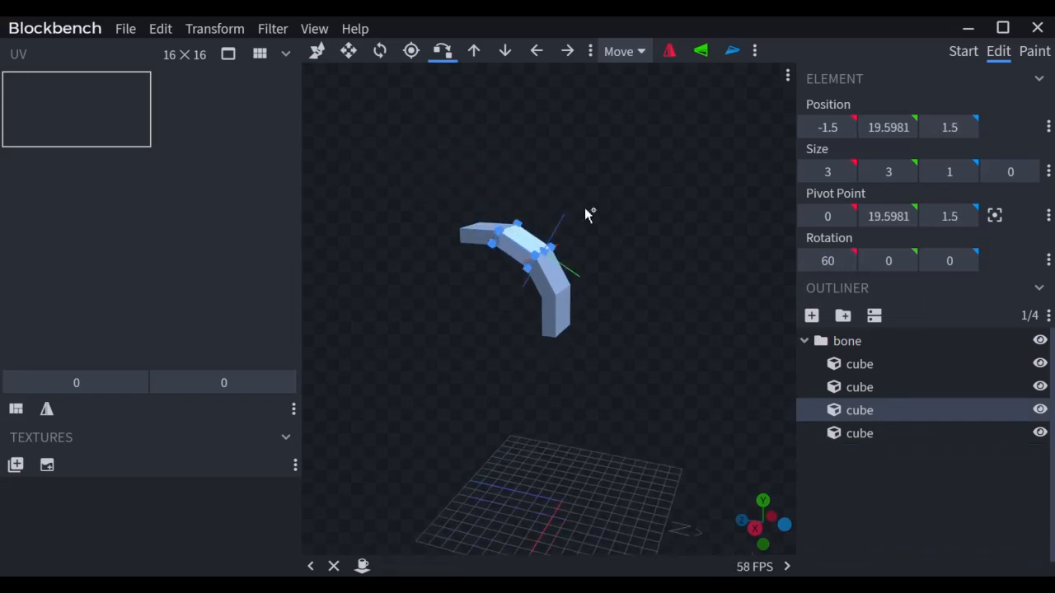
{"action": "left_click_drag", "start_coordinate": [584, 208], "coordinate": [464, 235]}
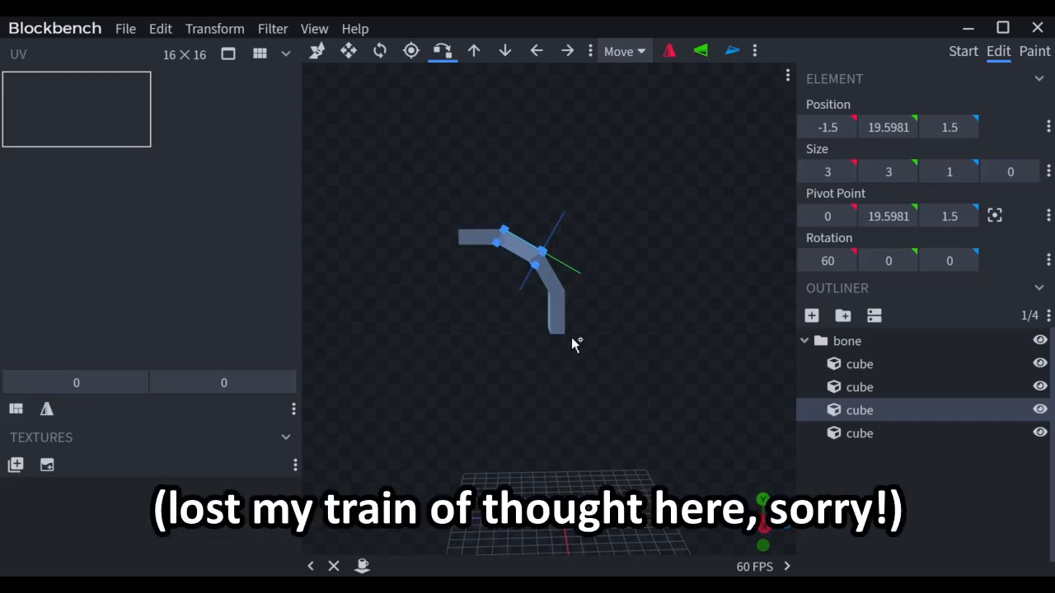
{"action": "scroll", "coordinate": [571, 341], "scroll_direction": "up", "scroll_amount": 2}
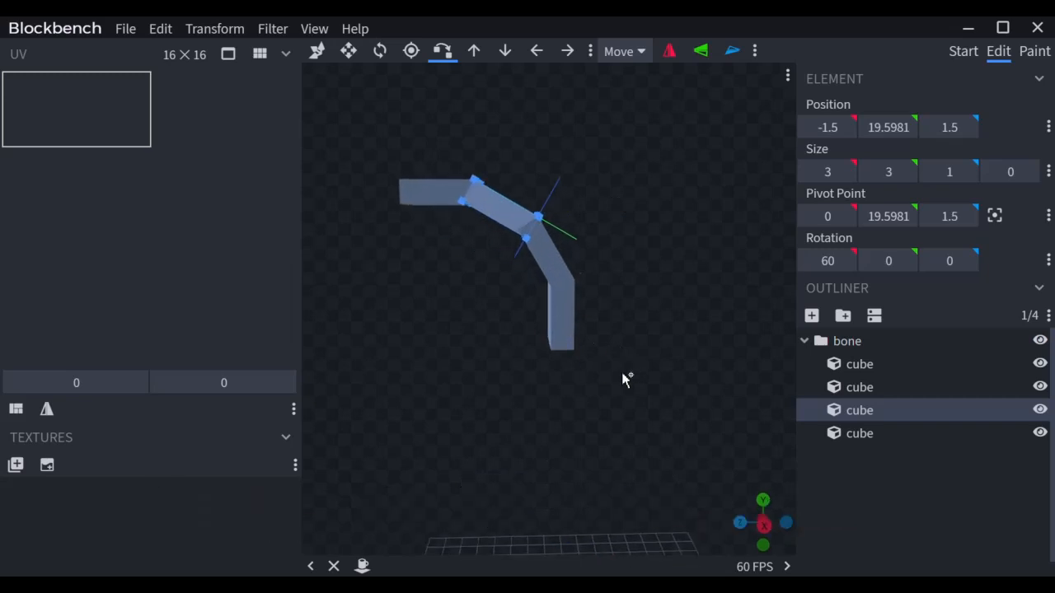
{"action": "left_click_drag", "start_coordinate": [624, 379], "coordinate": [551, 297]}
{"action": "left_click", "coordinate": [548, 259]}
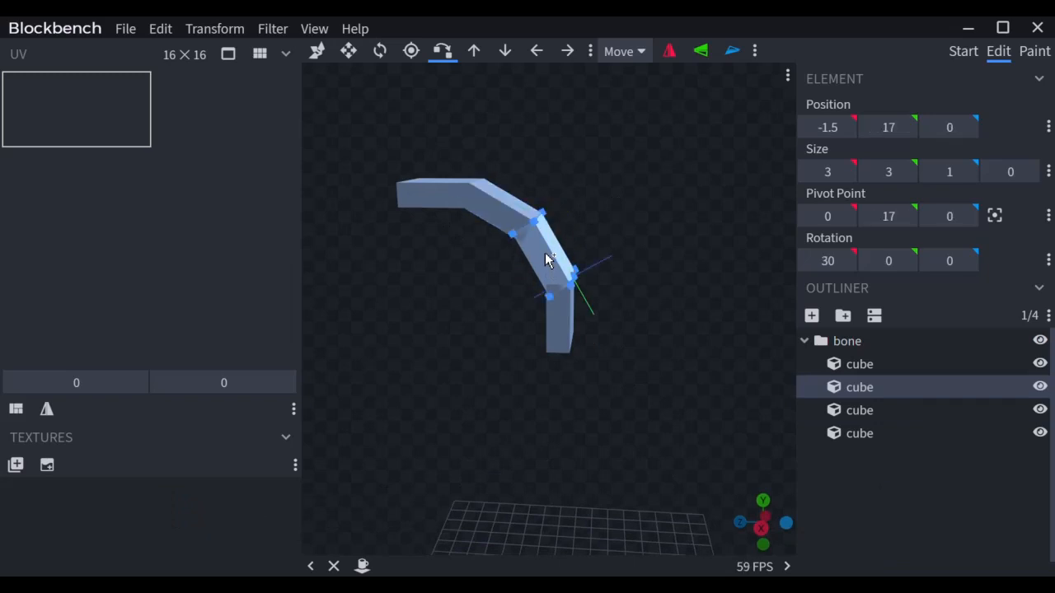
{"action": "left_click", "coordinate": [499, 216], "text": "shift"}
{"action": "left_click", "coordinate": [430, 192], "text": "shift"}
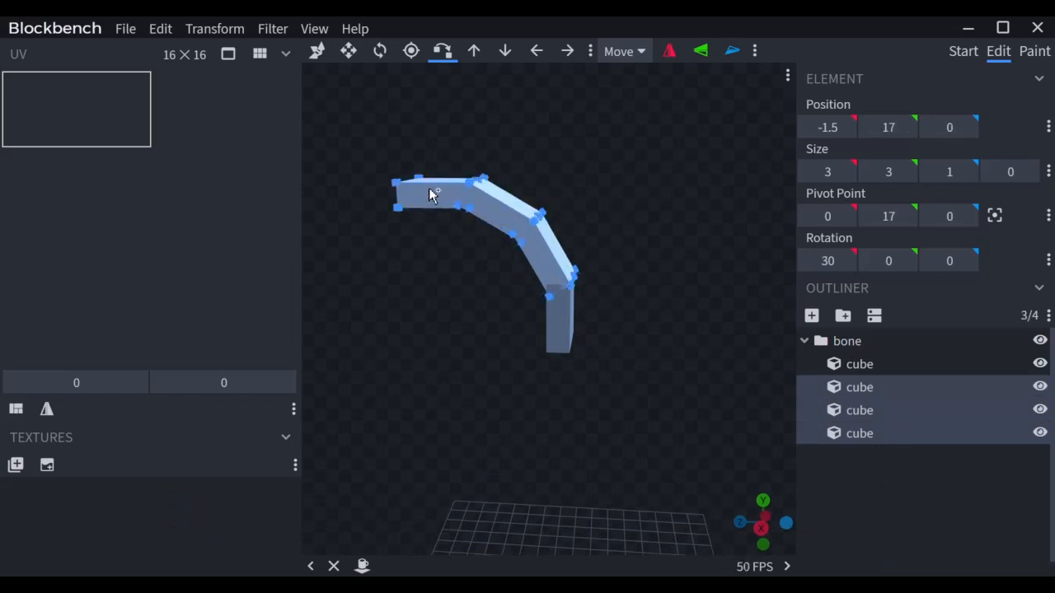
{"action": "key", "text": "ctrl+d"}
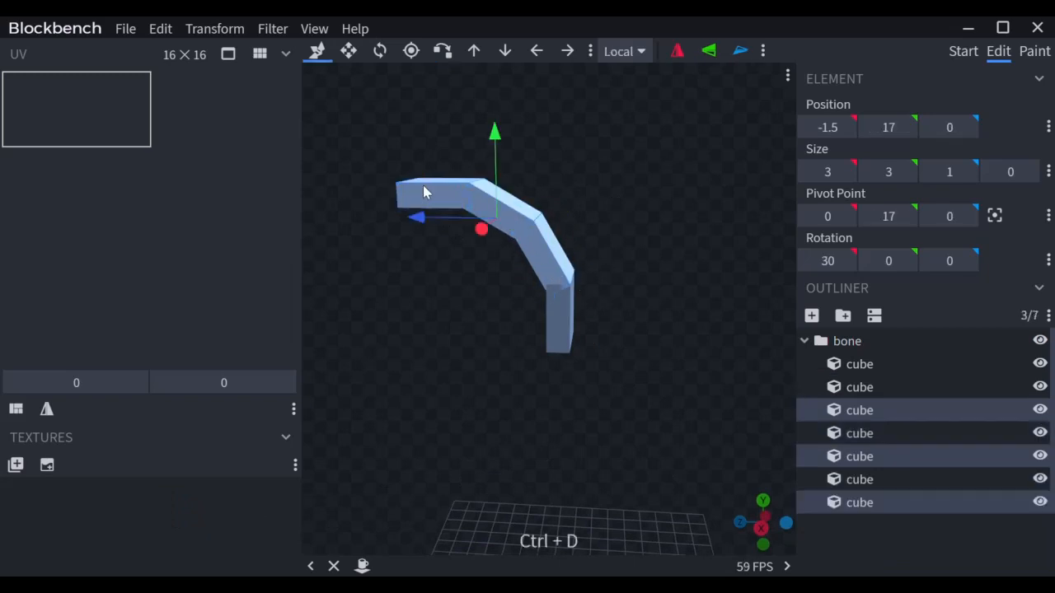
Step: Flip the copied cubes along Y and add the Flip X, Y and Z tools to the toolbar
{"action": "left_click", "coordinate": [709, 51]}
{"action": "scroll", "coordinate": [599, 326], "scroll_direction": "down", "scroll_amount": 3}
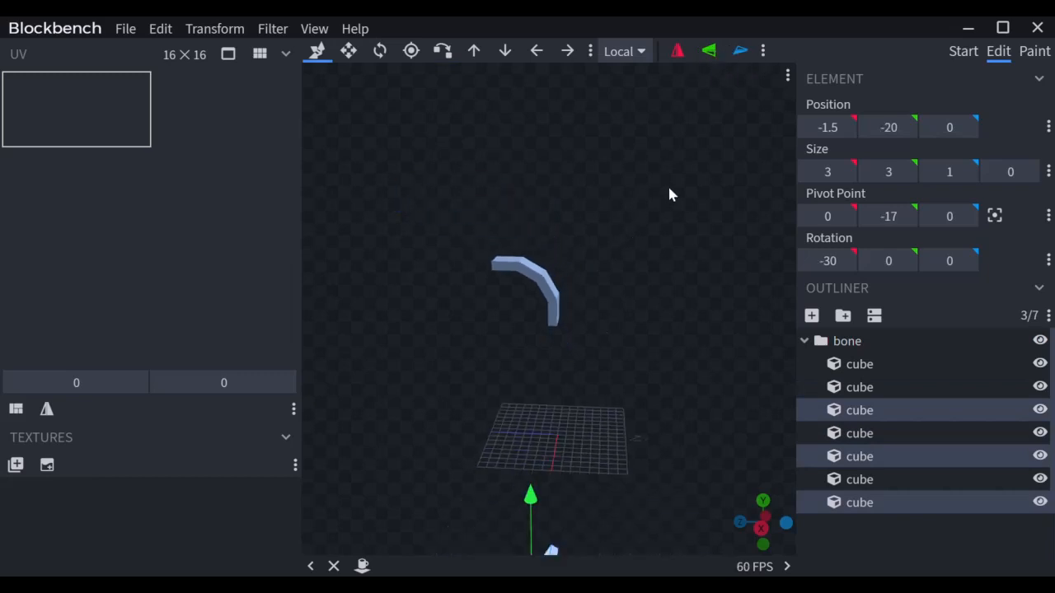
{"action": "left_click", "coordinate": [763, 51]}
{"action": "left_click", "coordinate": [787, 76]}
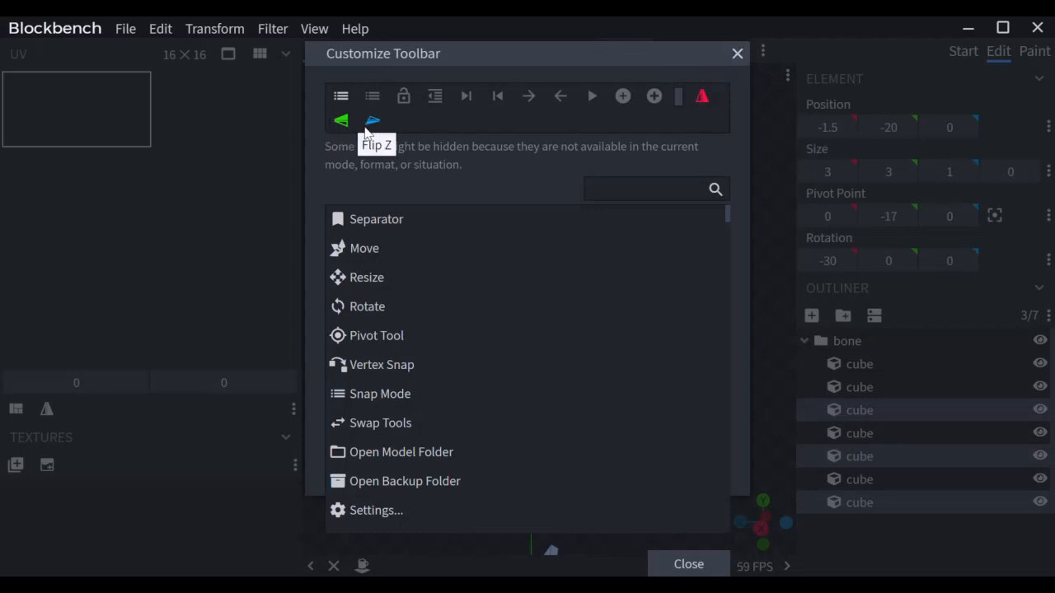
{"action": "left_click", "coordinate": [738, 52]}
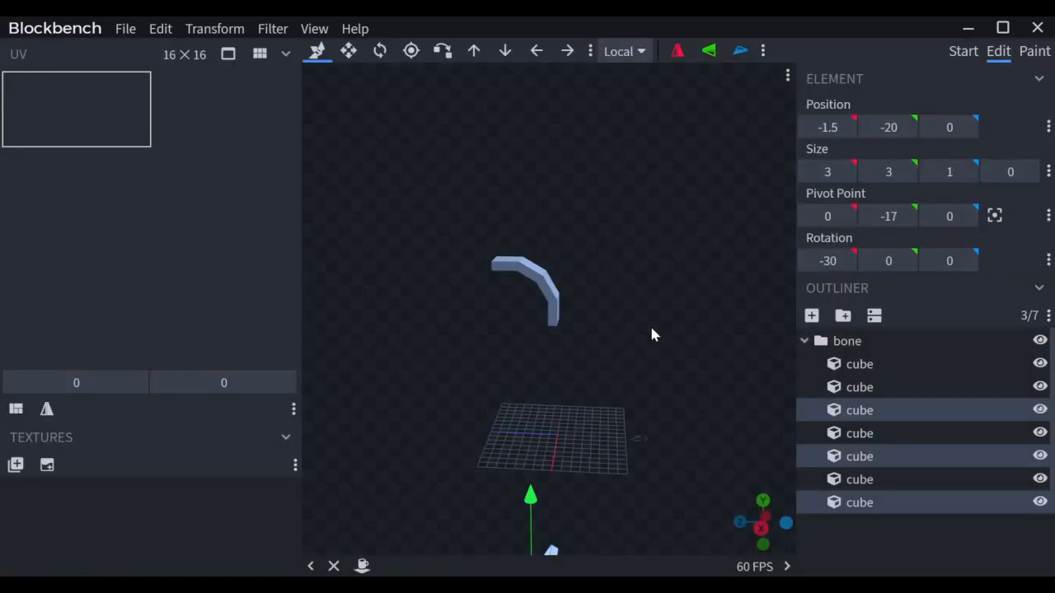
Step: Move the mirrored copies up to sit just below the original arc
{"action": "left_click_drag", "start_coordinate": [649, 323], "coordinate": [652, 316]}
{"action": "right_click_drag", "start_coordinate": [652, 310], "coordinate": [652, 290]}
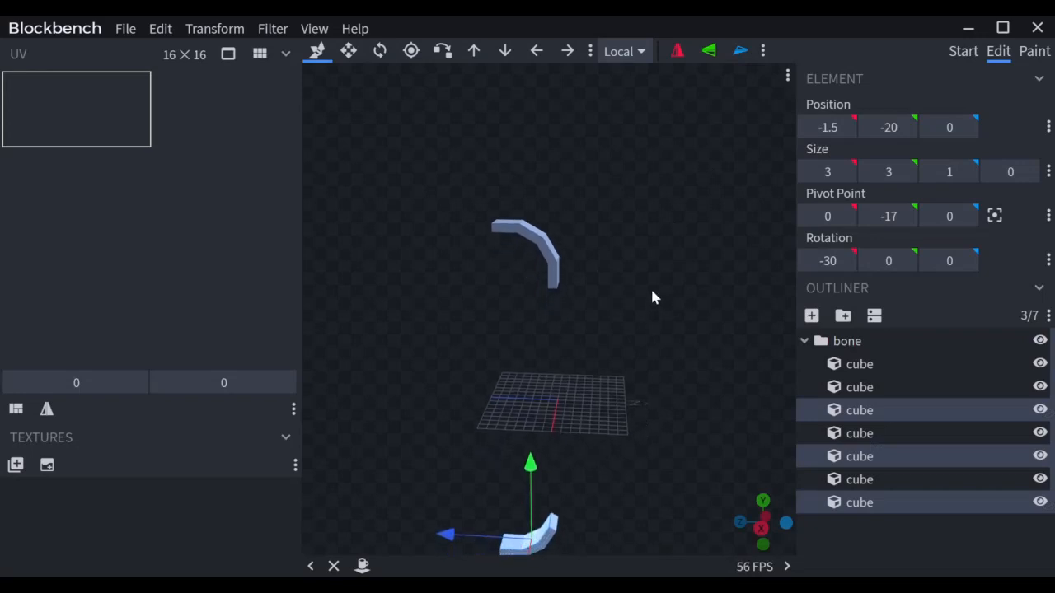
{"action": "left_click_drag", "start_coordinate": [528, 495], "coordinate": [610, 302]}
Step: Vertex-snap the mirrored lower arc onto the upright cube's bottom corner, completing the seven-cube C
{"action": "scroll", "coordinate": [610, 302], "scroll_direction": "up", "scroll_amount": 2}
{"action": "scroll", "coordinate": [610, 302], "scroll_direction": "up", "scroll_amount": 3}
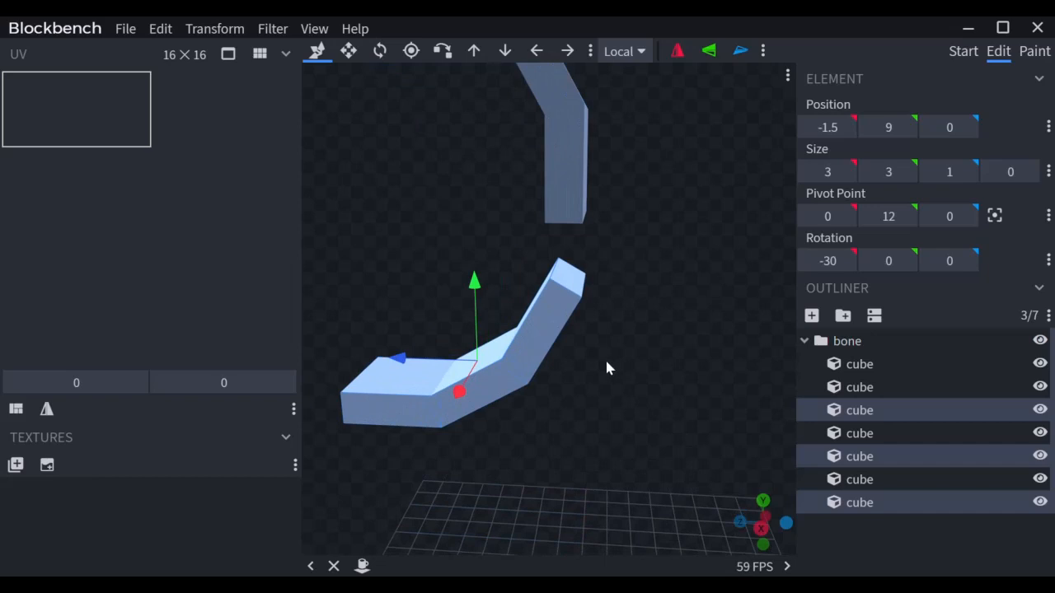
{"action": "key", "text": "x"}
{"action": "left_click", "coordinate": [583, 223]}
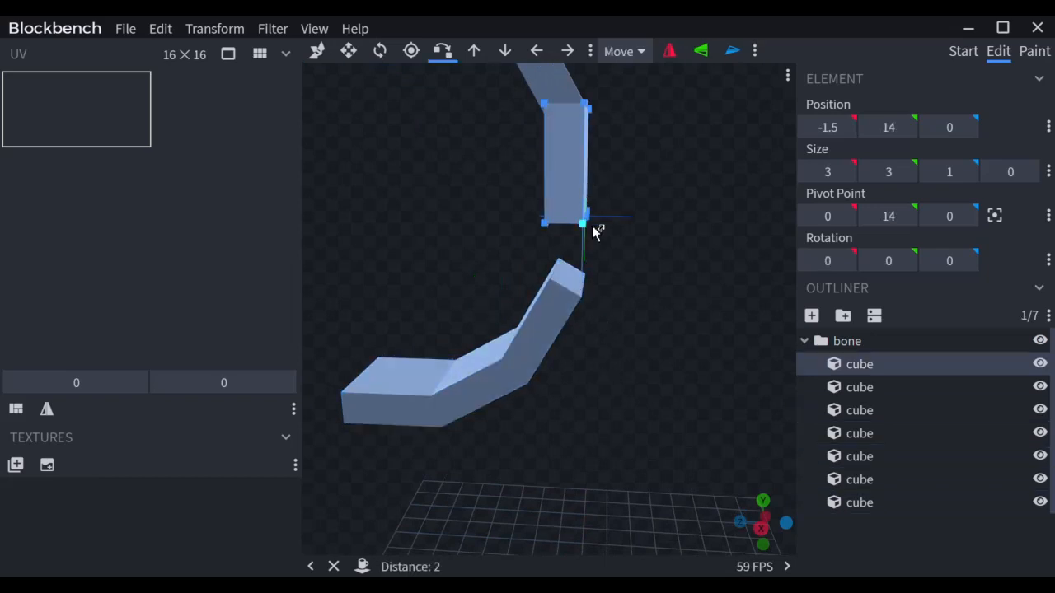
{"action": "left_click", "coordinate": [591, 225]}
{"action": "scroll", "coordinate": [632, 313], "scroll_direction": "down", "scroll_amount": 5}
{"action": "left_click_drag", "start_coordinate": [631, 313], "coordinate": [663, 311]}
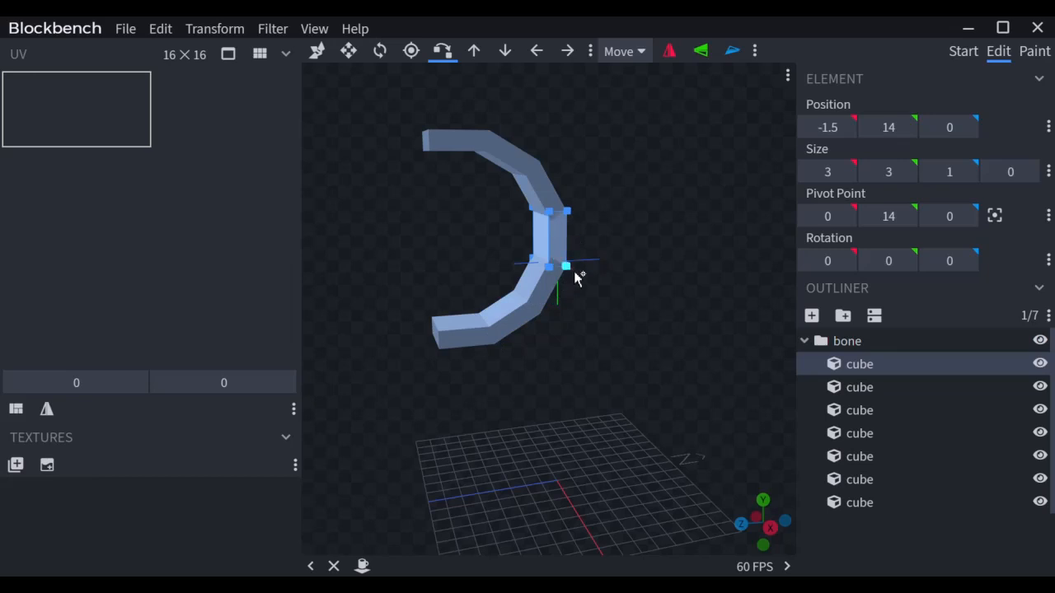
{"action": "left_click_drag", "start_coordinate": [629, 258], "coordinate": [563, 264]}
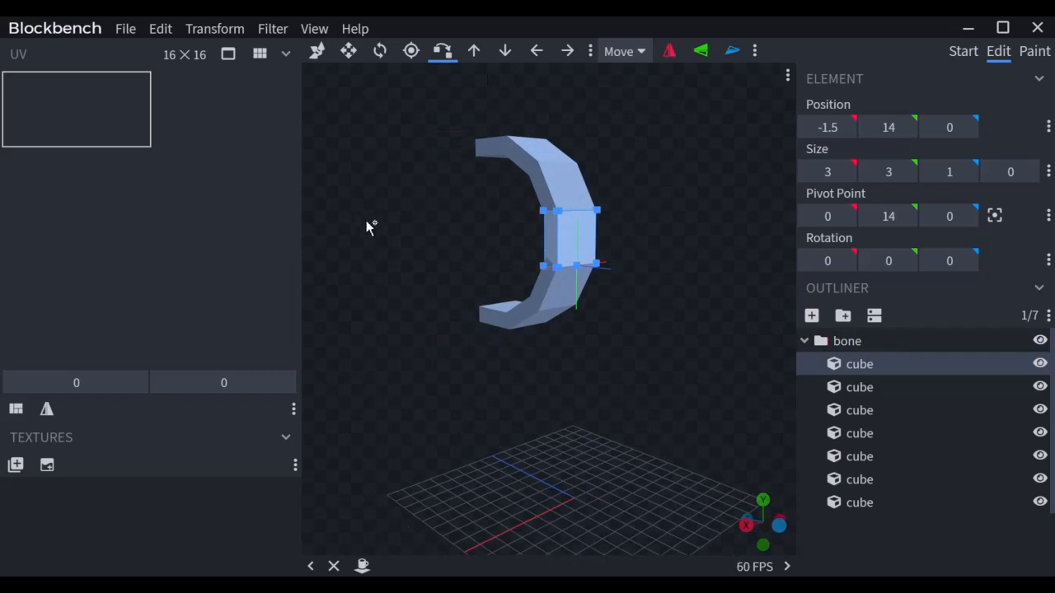
{"action": "left_click_drag", "start_coordinate": [370, 229], "coordinate": [443, 226]}
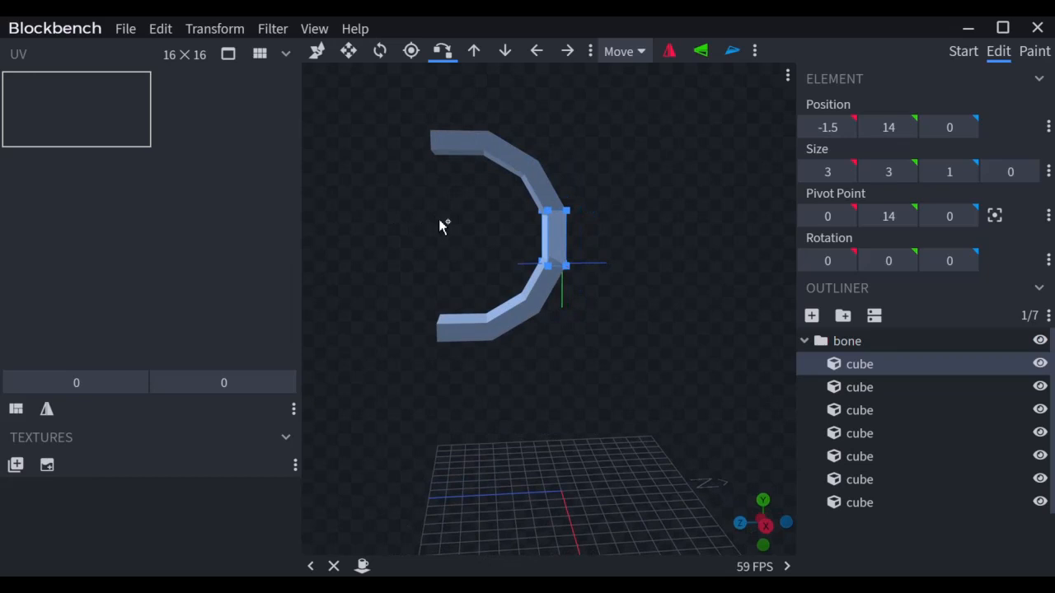
Step: Stretch the middle slab to 3×5×1, positioned at -1.5, 13, 0
{"action": "key", "text": "s"}
{"action": "left_click_drag", "start_coordinate": [555, 319], "coordinate": [557, 336]}
{"action": "left_click_drag", "start_coordinate": [555, 164], "coordinate": [558, 159]}
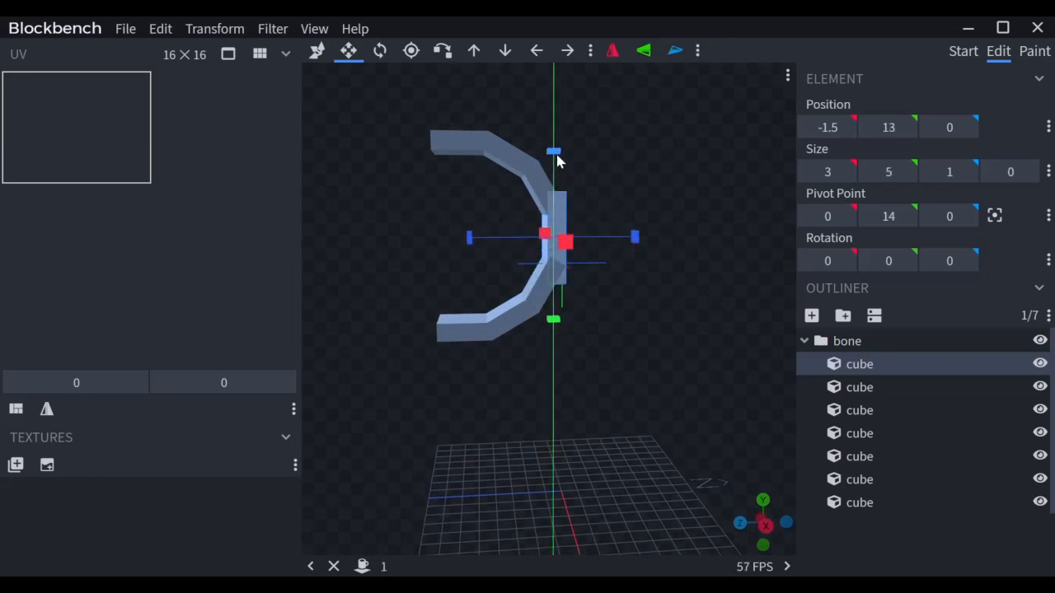
Step: Select the three upper arc pieces and snap them onto the stretched slab's top corner
{"action": "left_click", "coordinate": [515, 150]}
{"action": "left_click", "coordinate": [490, 153], "text": "shift"}
{"action": "left_click", "coordinate": [531, 208], "text": "shift"}
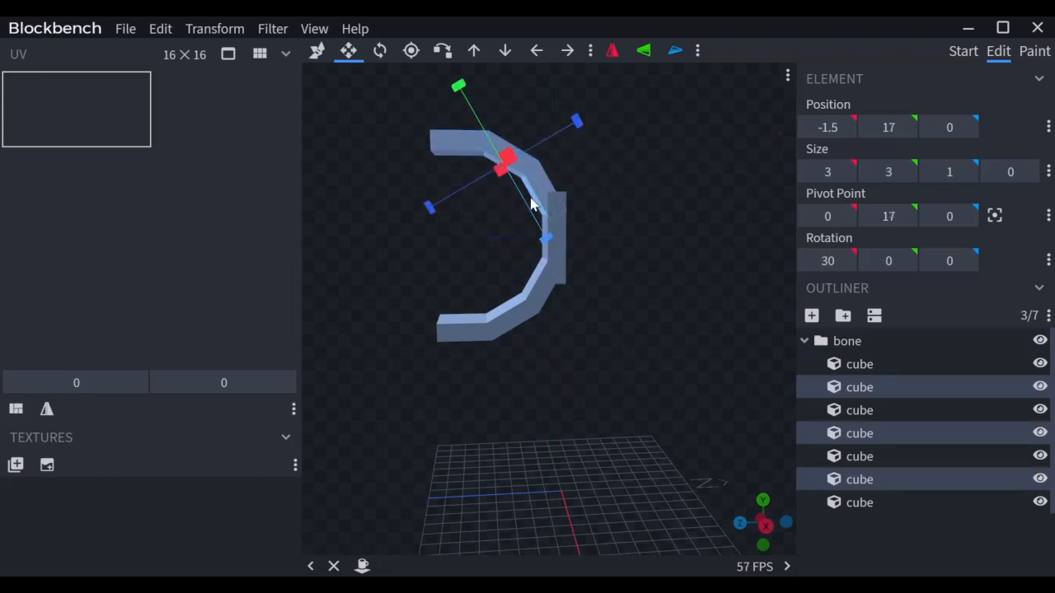
{"action": "key", "text": "x"}
{"action": "left_click", "coordinate": [572, 216]}
{"action": "left_click", "coordinate": [571, 203]}
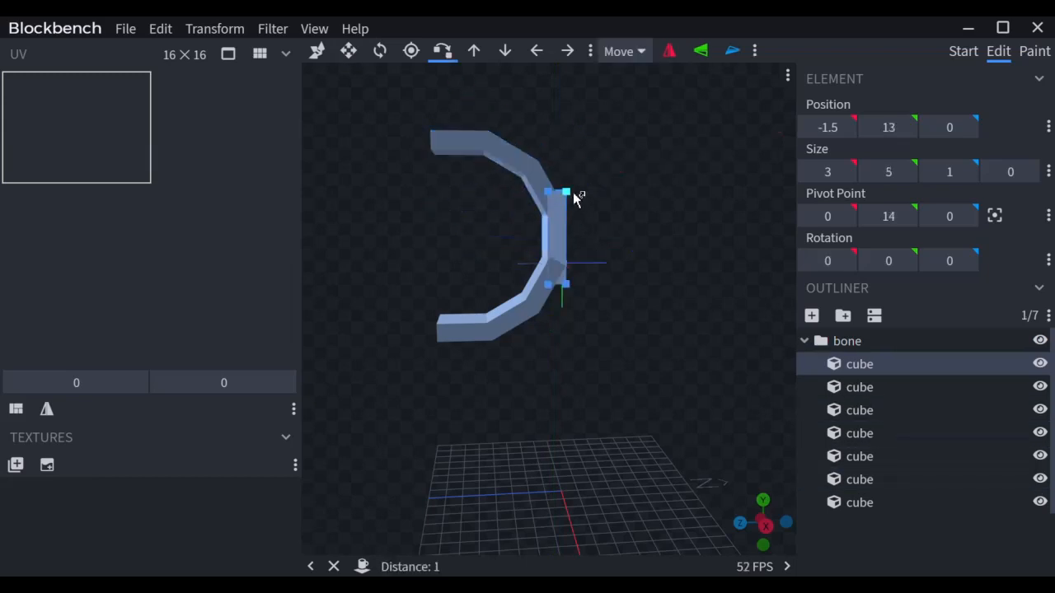
{"action": "left_click", "coordinate": [573, 192]}
Step: Snap the three lower arc pieces onto the slab's bottom corner, then select the whole bone group
{"action": "left_click", "coordinate": [553, 300]}
{"action": "left_click", "coordinate": [523, 313], "text": "shift"}
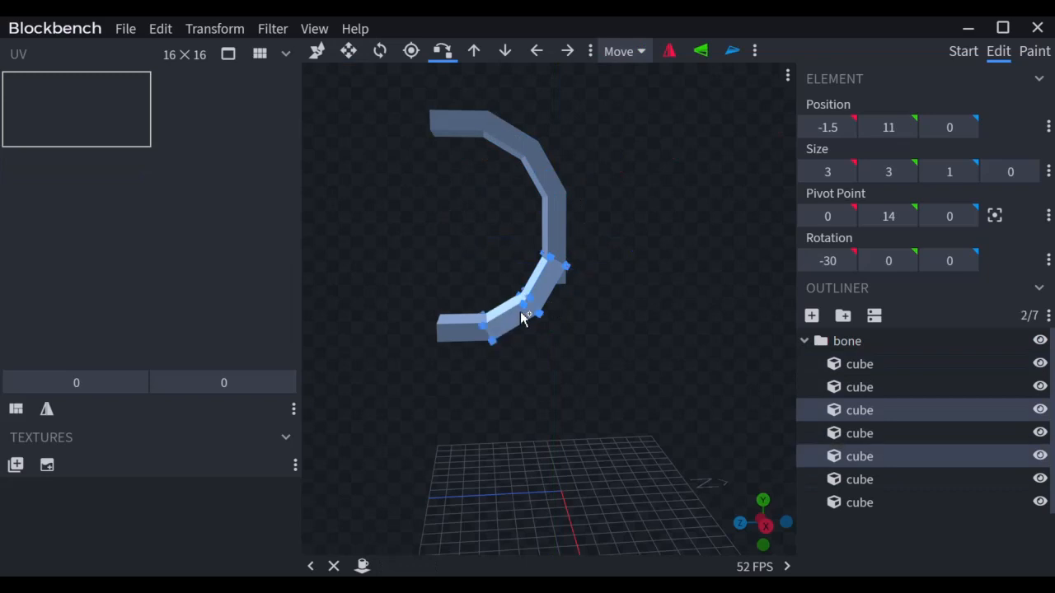
{"action": "left_click", "coordinate": [463, 330], "text": "shift"}
{"action": "left_click", "coordinate": [575, 270]}
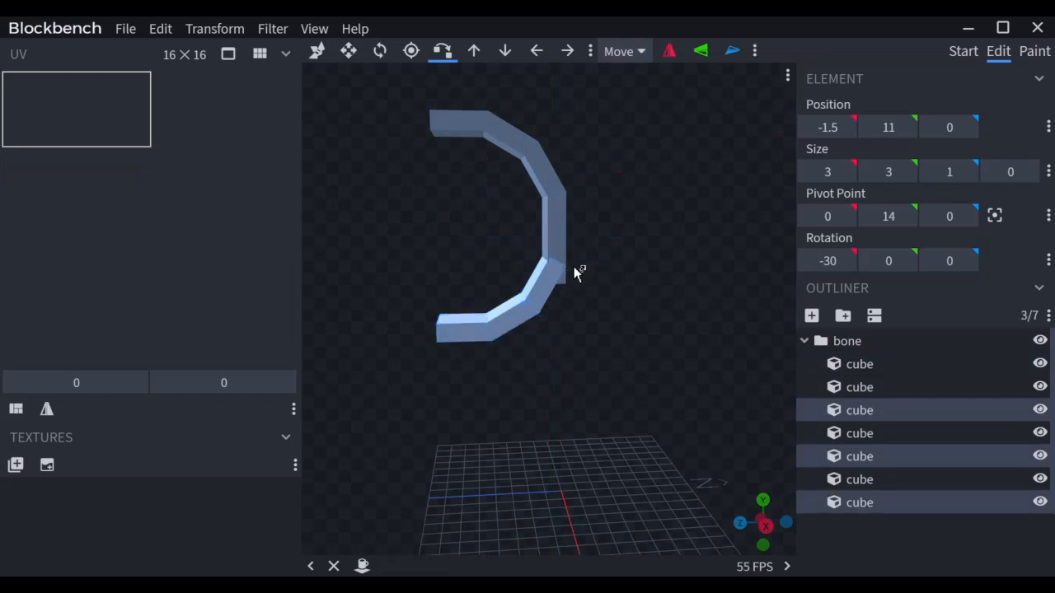
{"action": "left_click", "coordinate": [572, 282]}
{"action": "mouse_move", "coordinate": [637, 304]}
{"action": "left_mouse_down"}
{"action": "mouse_move", "coordinate": [483, 294]}
{"action": "mouse_move", "coordinate": [648, 299]}
{"action": "mouse_move", "coordinate": [628, 297]}
{"action": "left_mouse_up"}
{"action": "left_click", "coordinate": [862, 341]}
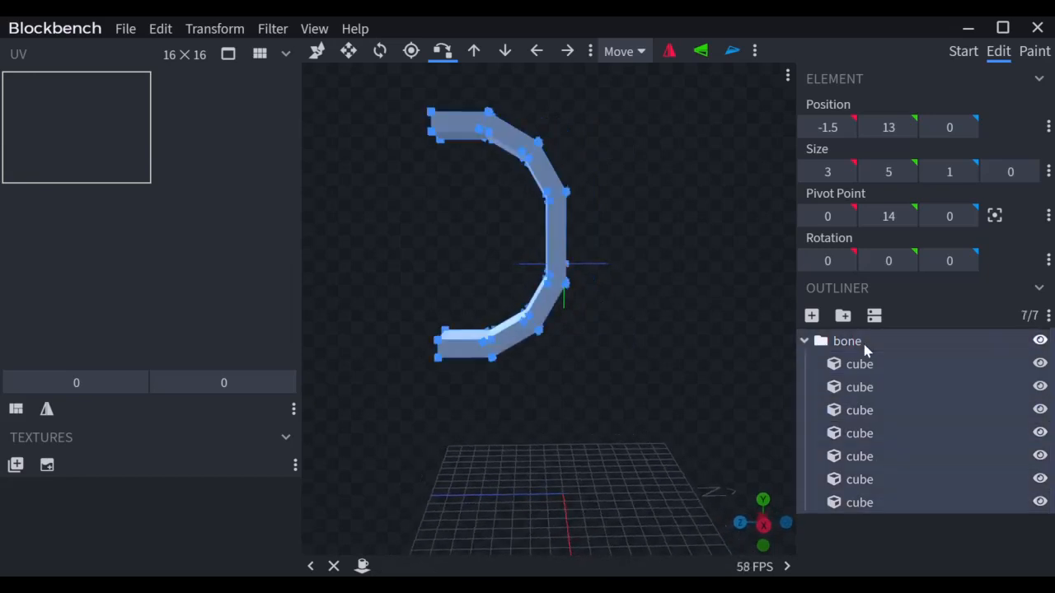
Step: Duplicate bone as bone2 and turn it -30° around Y, undoing an accidental X tilt
{"action": "key", "text": "ctrl+d"}
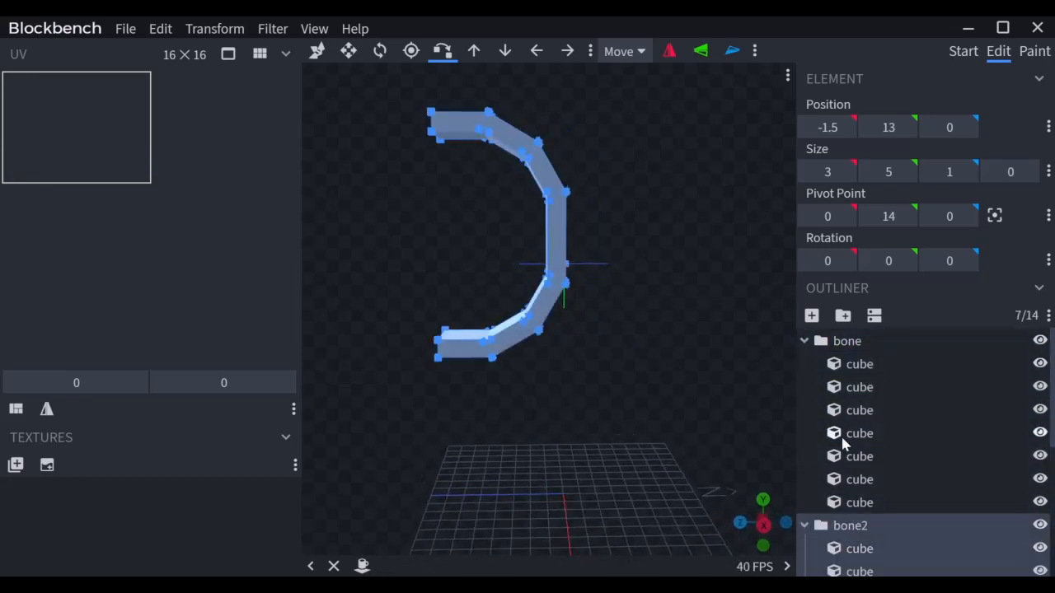
{"action": "key", "text": "r"}
{"action": "left_click_drag", "start_coordinate": [554, 266], "coordinate": [468, 267]}
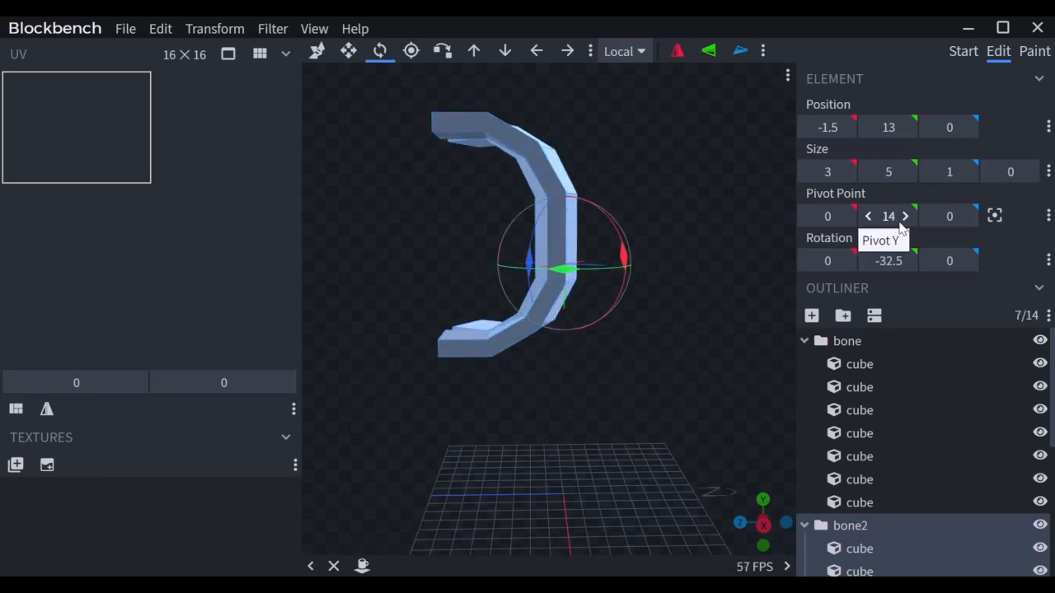
{"action": "key", "text": "Return"}
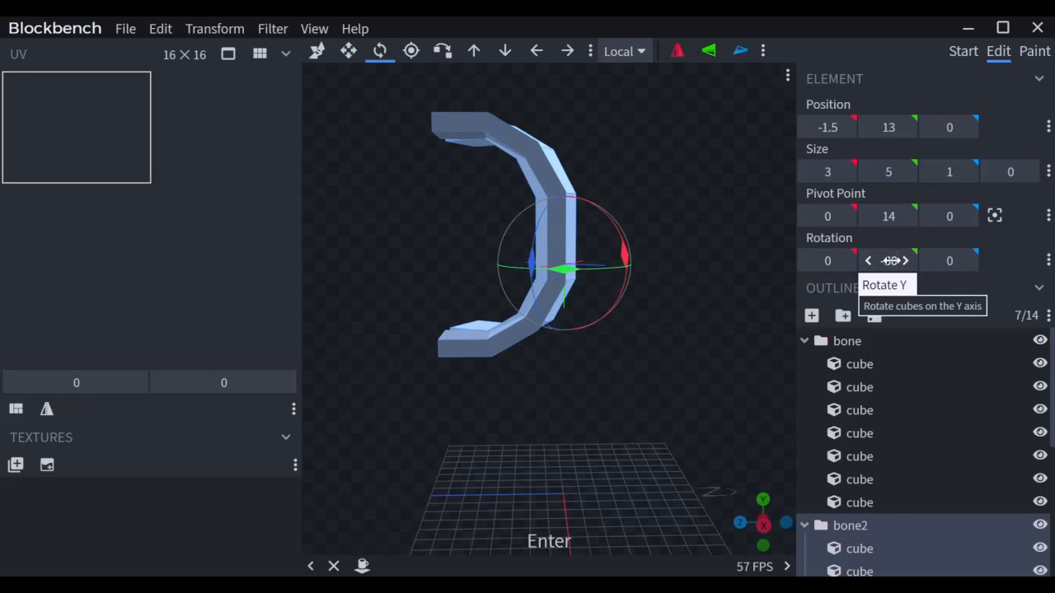
{"action": "left_click_drag", "start_coordinate": [612, 310], "coordinate": [554, 339]}
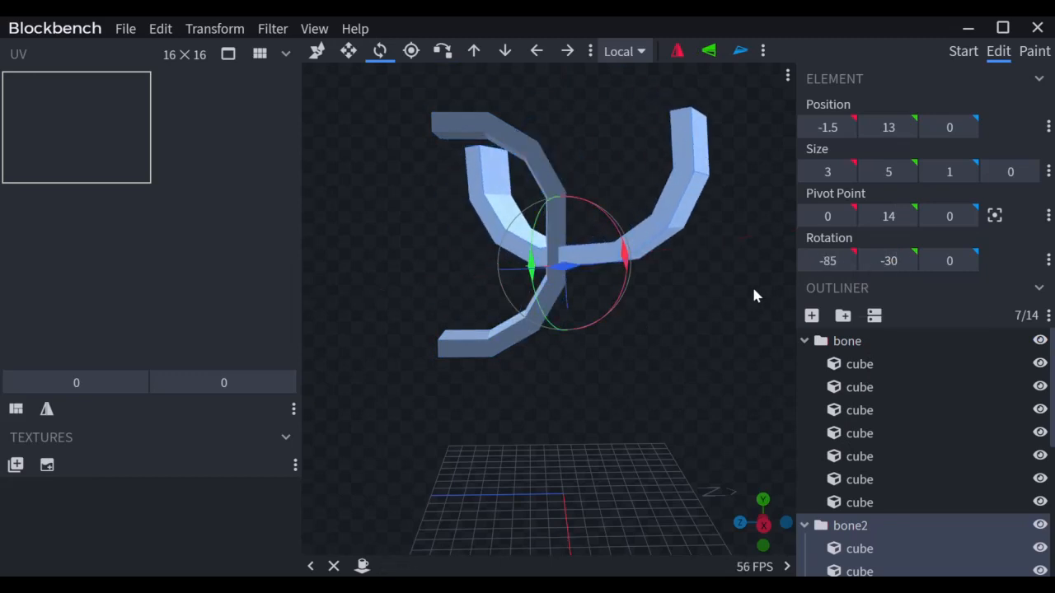
{"action": "key", "text": "ctrl+z"}
{"action": "left_click_drag", "start_coordinate": [736, 333], "coordinate": [618, 349]}
Step: Collapse bone2's cube list in the Outliner and select the whole bone2 group
{"action": "key", "text": "x"}
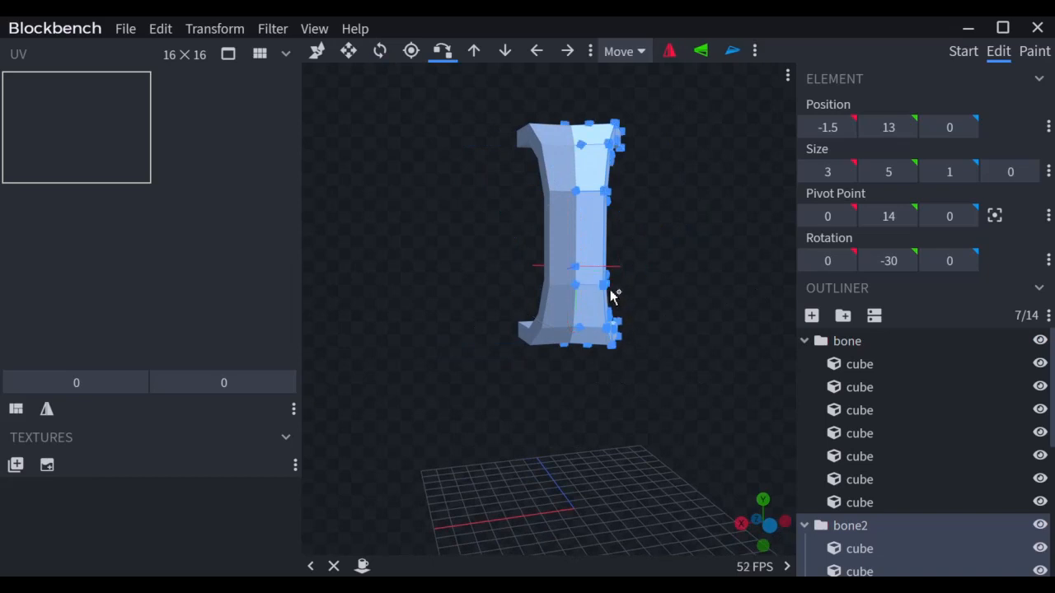
{"action": "left_click", "coordinate": [560, 282]}
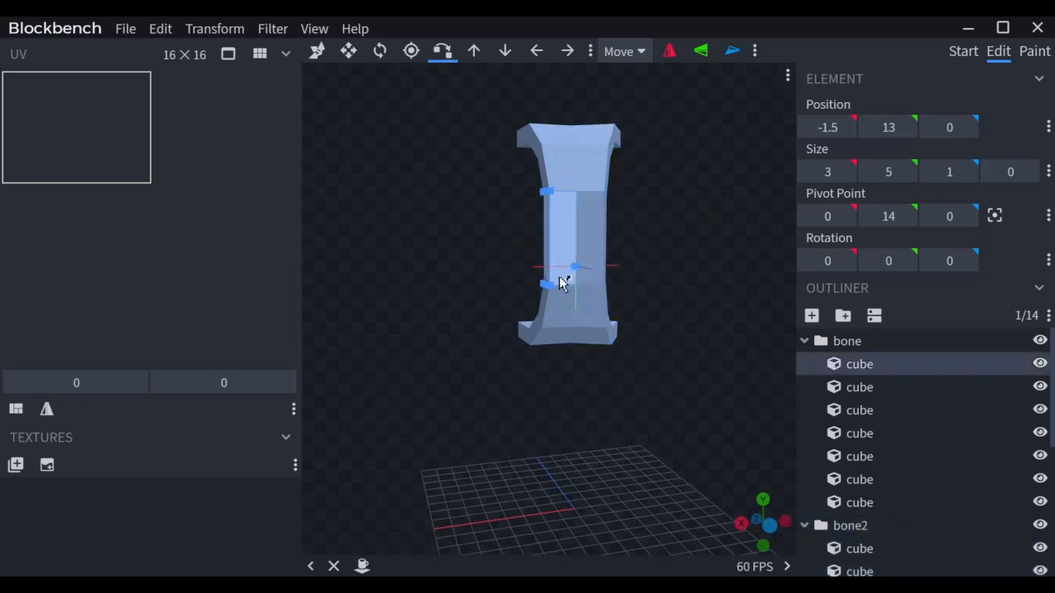
{"action": "left_click_drag", "start_coordinate": [558, 288], "coordinate": [635, 400]}
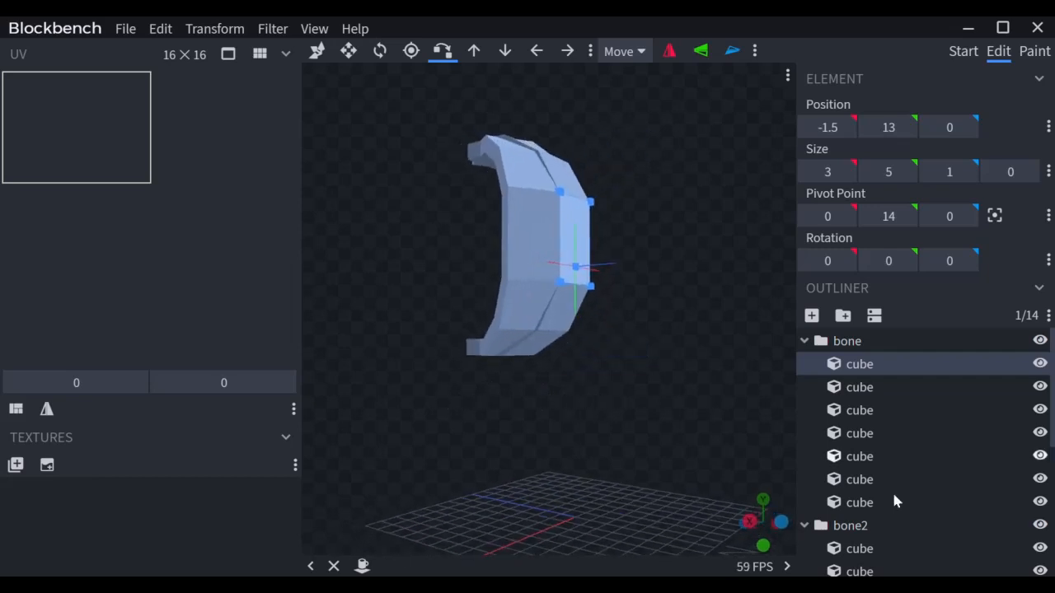
{"action": "left_click", "coordinate": [804, 525]}
{"action": "left_click", "coordinate": [848, 528]}
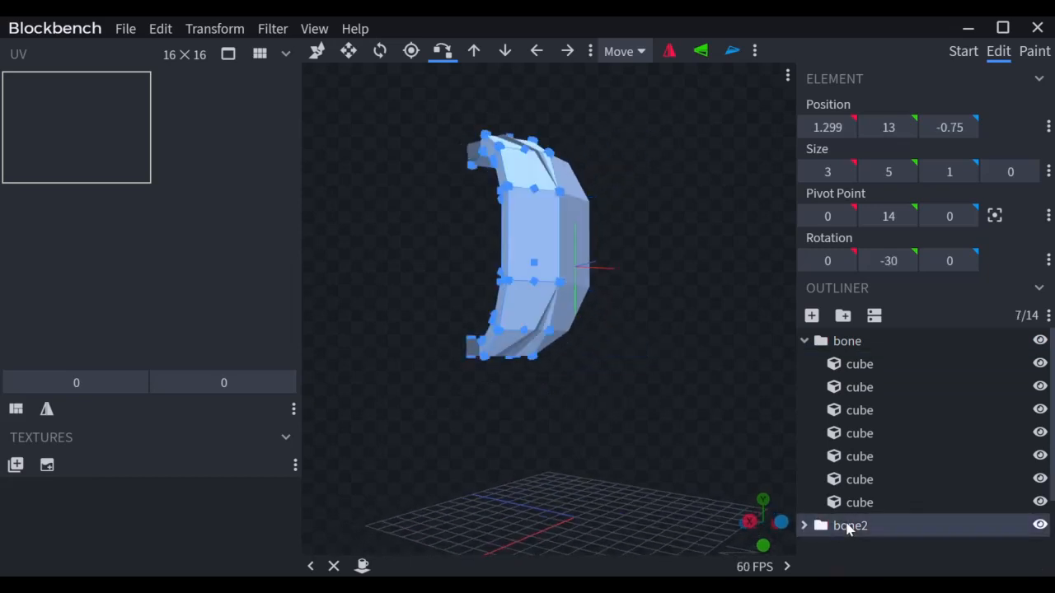
Step: Duplicate bone2 as a third copy rotated -60° around Y
{"action": "key", "text": "ctrl+d"}
{"action": "left_click", "coordinate": [898, 261]}
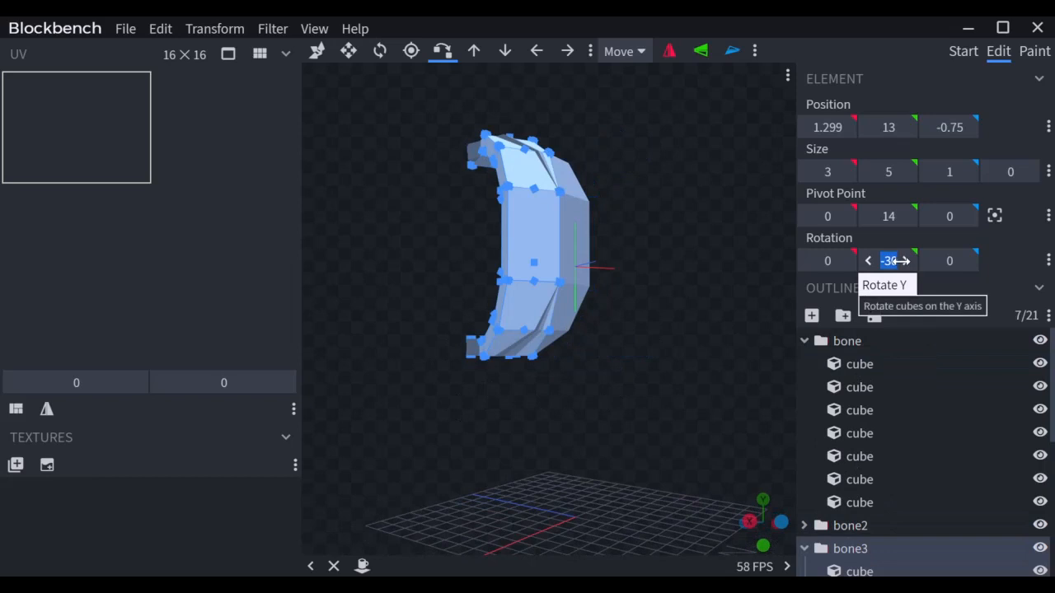
{"action": "type", "text": "-60"}
{"action": "key", "text": "Return"}
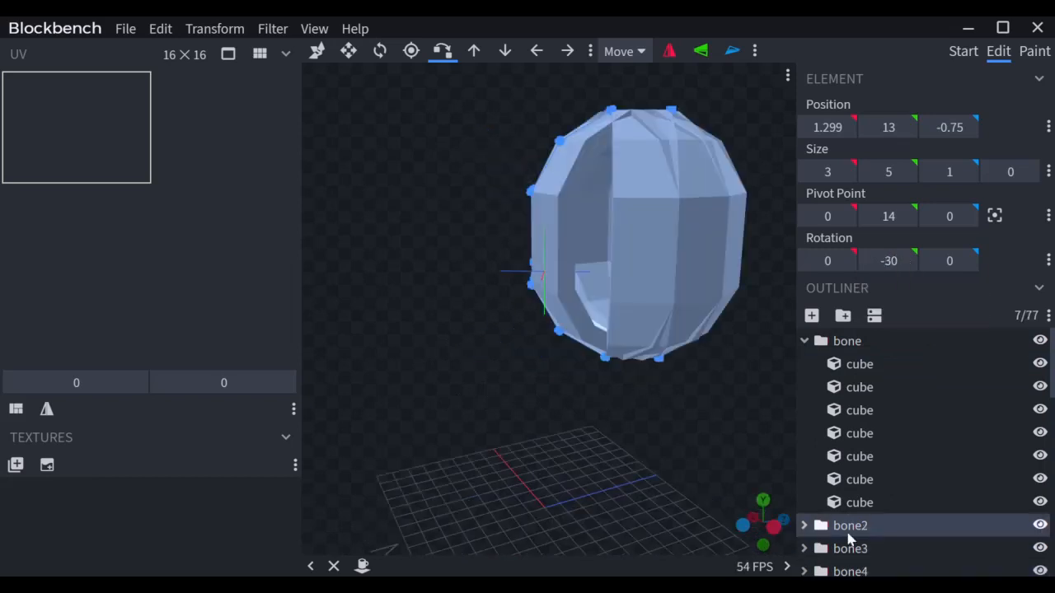
Step: Duplicate the shell pieces and flip the copy along X onto the opposite side
{"action": "key", "text": "ctrl+d"}
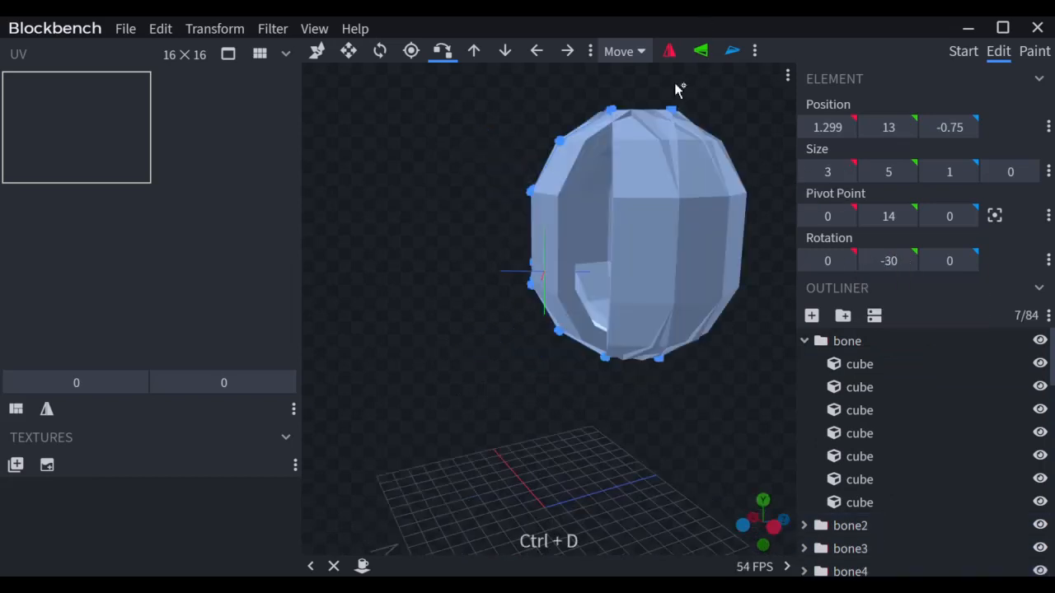
{"action": "left_click", "coordinate": [668, 51]}
{"action": "left_click_drag", "start_coordinate": [589, 436], "coordinate": [570, 375]}
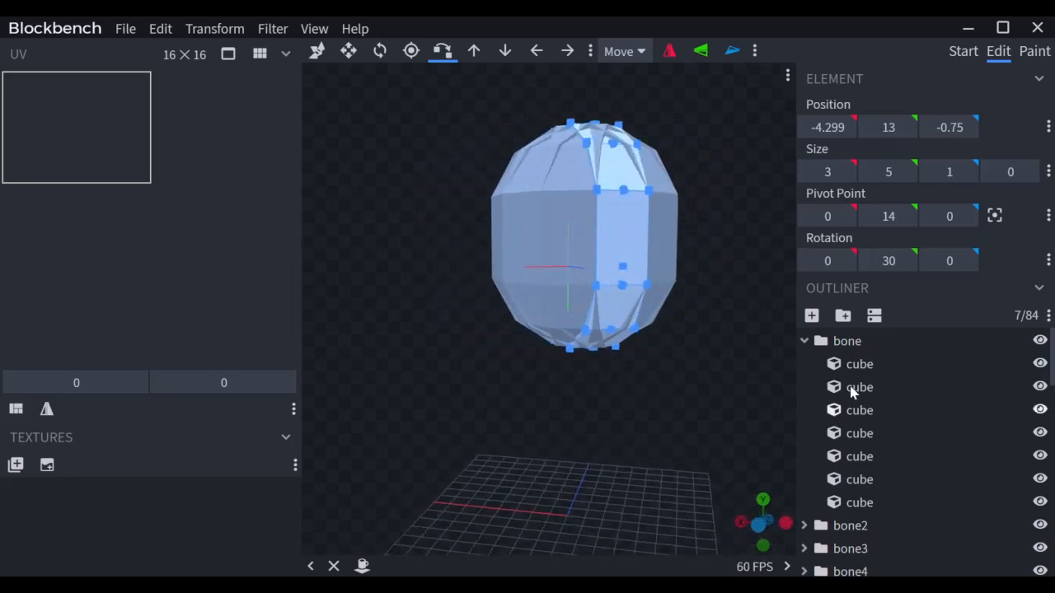
Step: Collapse the cube lists of bone, bone10, bone11 and bone12 in the Outliner
{"action": "left_click", "coordinate": [804, 341]}
{"action": "left_click", "coordinate": [805, 549]}
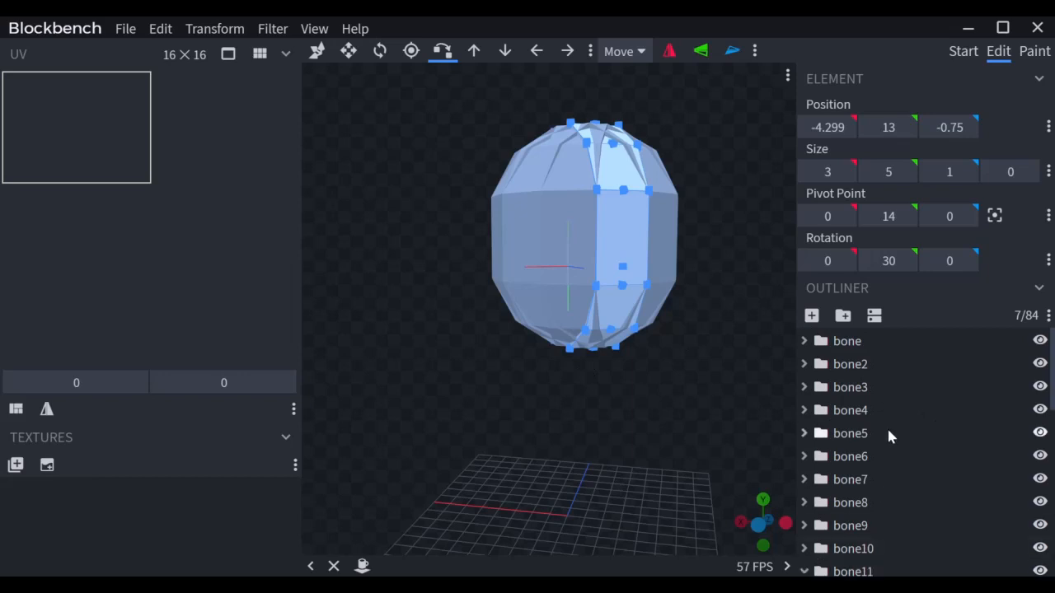
{"action": "scroll", "coordinate": [887, 426], "scroll_direction": "down", "scroll_amount": 3}
{"action": "left_click", "coordinate": [803, 379]}
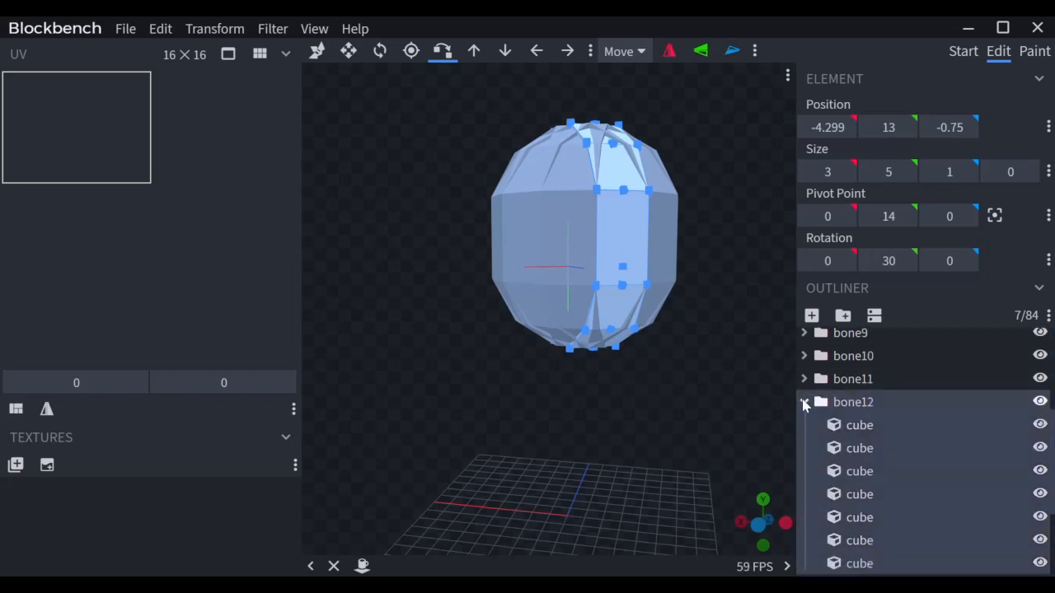
{"action": "left_click", "coordinate": [804, 402]}
{"action": "scroll", "coordinate": [819, 387], "scroll_direction": "up", "scroll_amount": 5}
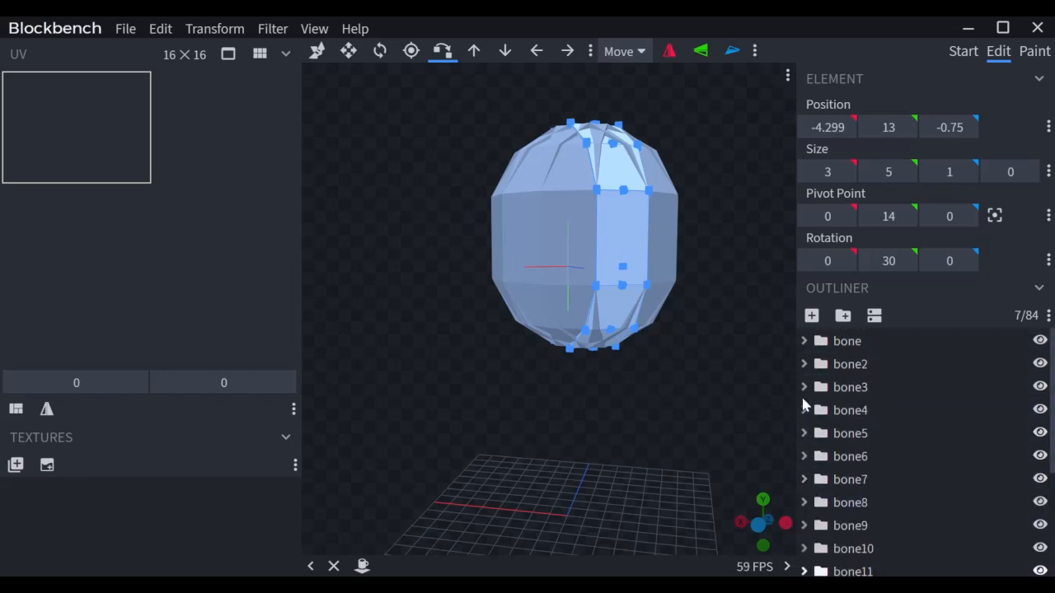
Step: Create a group named Example1, move the sphere's bones into it, and collapse it
{"action": "left_click", "coordinate": [843, 315]}
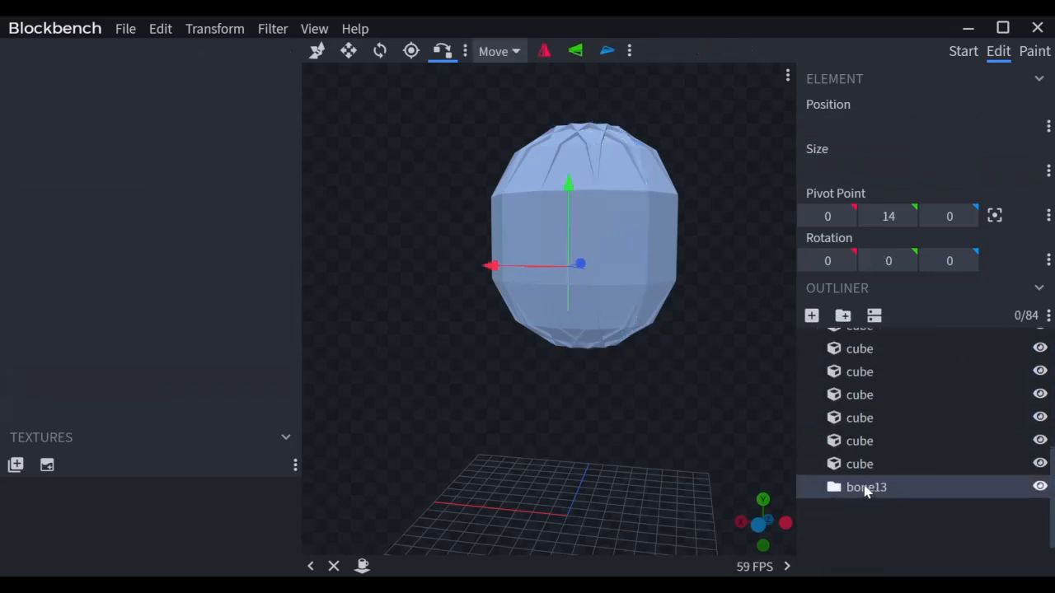
{"action": "key", "text": "F2"}
{"action": "left_click_drag", "start_coordinate": [849, 341], "coordinate": [859, 366]}
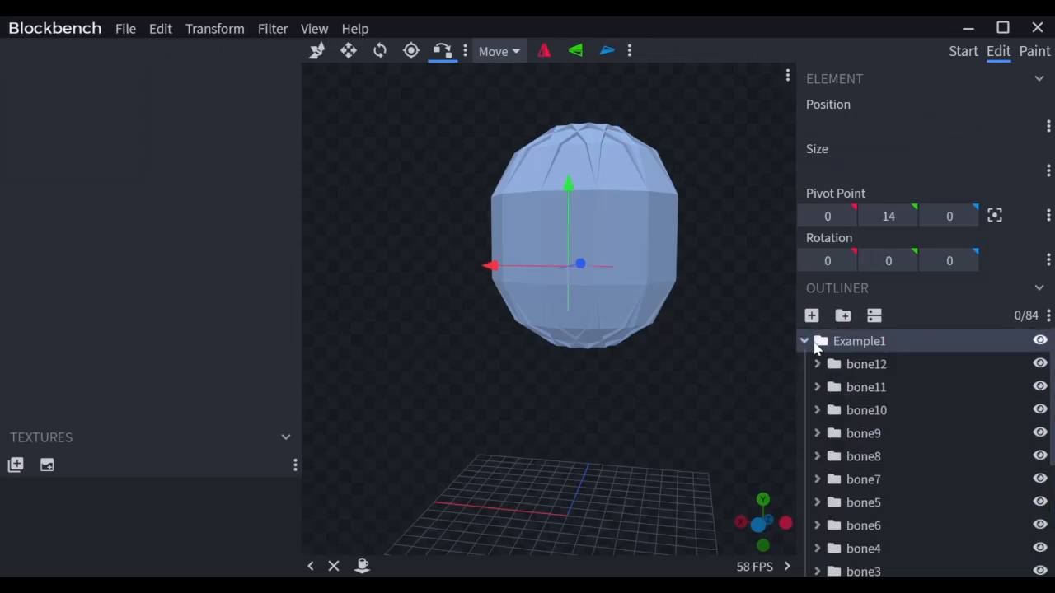
{"action": "left_click", "coordinate": [804, 341]}
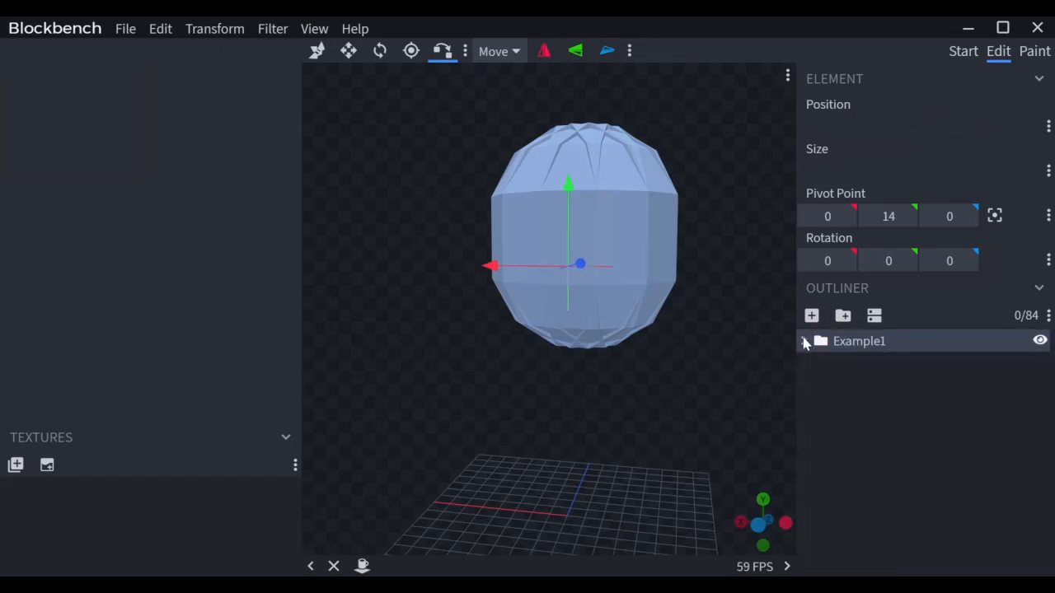
Step: Slide the whole sphere 23 units along X to Position X -27.299, then add empty group bone13
{"action": "key", "text": "ctrl+a"}
{"action": "scroll", "coordinate": [684, 499], "scroll_direction": "down", "scroll_amount": 3}
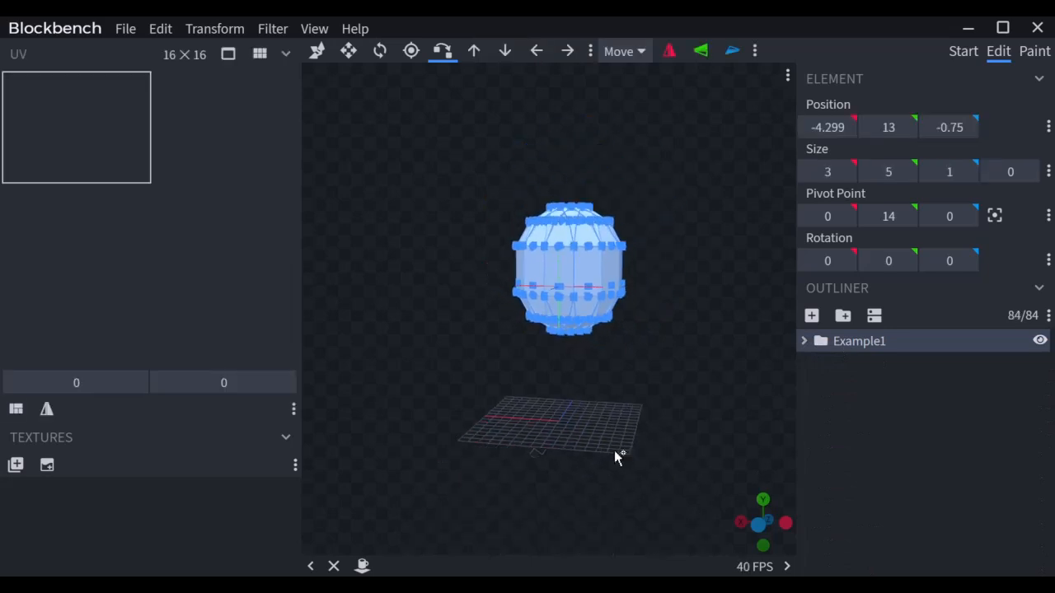
{"action": "left_click_drag", "start_coordinate": [614, 450], "coordinate": [638, 464]}
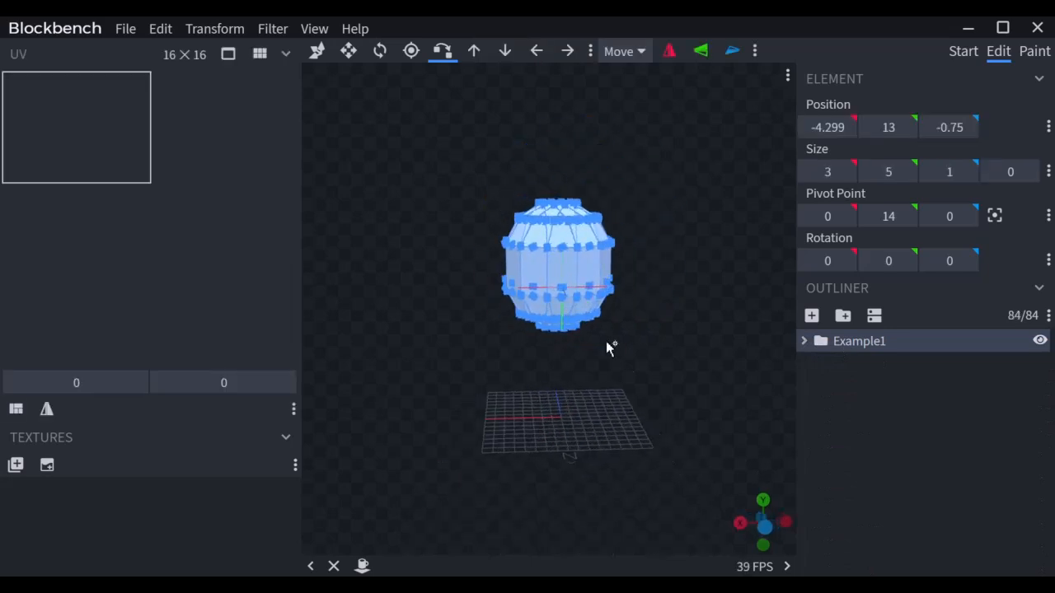
{"action": "left_click", "coordinate": [317, 51]}
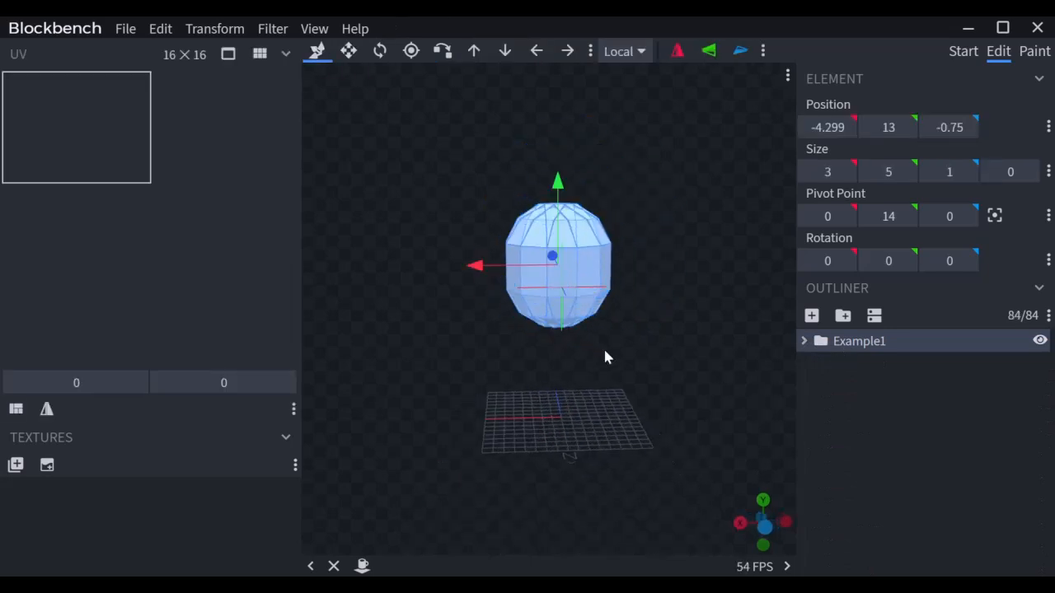
{"action": "left_click_drag", "start_coordinate": [579, 394], "coordinate": [647, 394]}
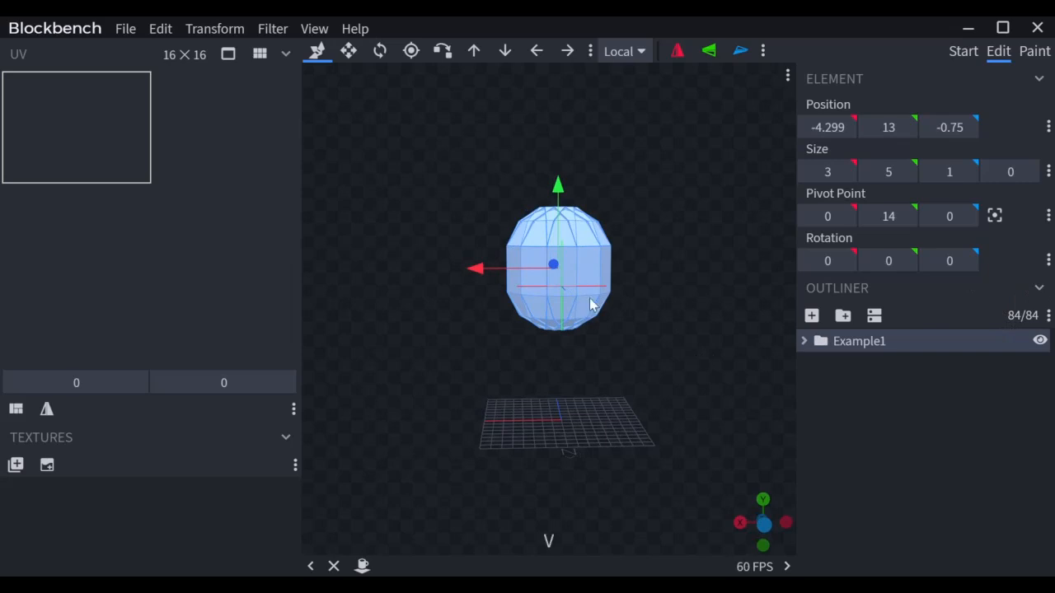
{"action": "left_click_drag", "start_coordinate": [482, 272], "coordinate": [683, 290]}
{"action": "scroll", "coordinate": [572, 284], "scroll_direction": "up", "scroll_amount": 3}
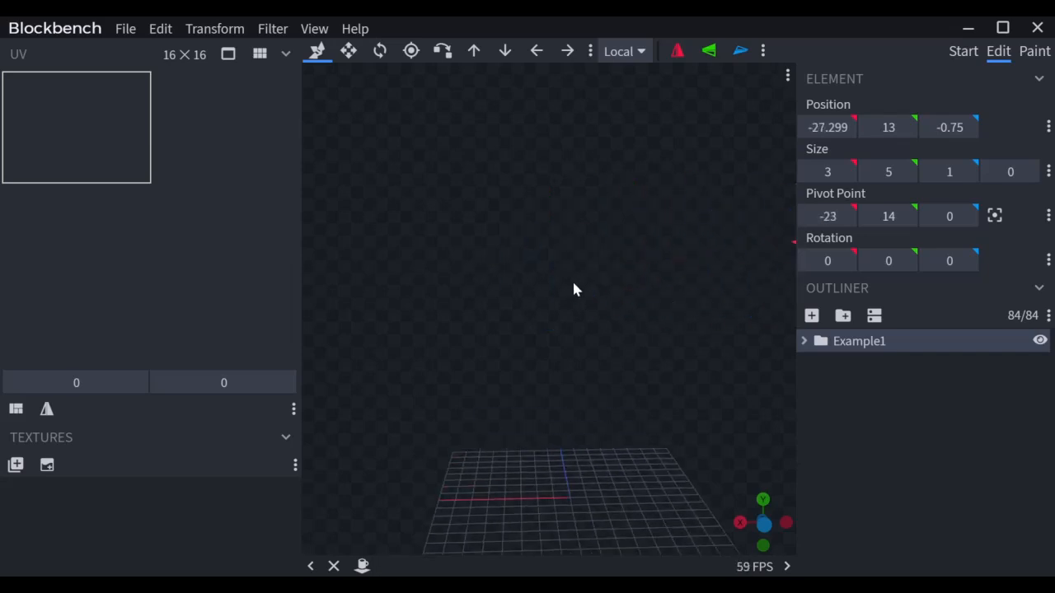
{"action": "left_click", "coordinate": [843, 316]}
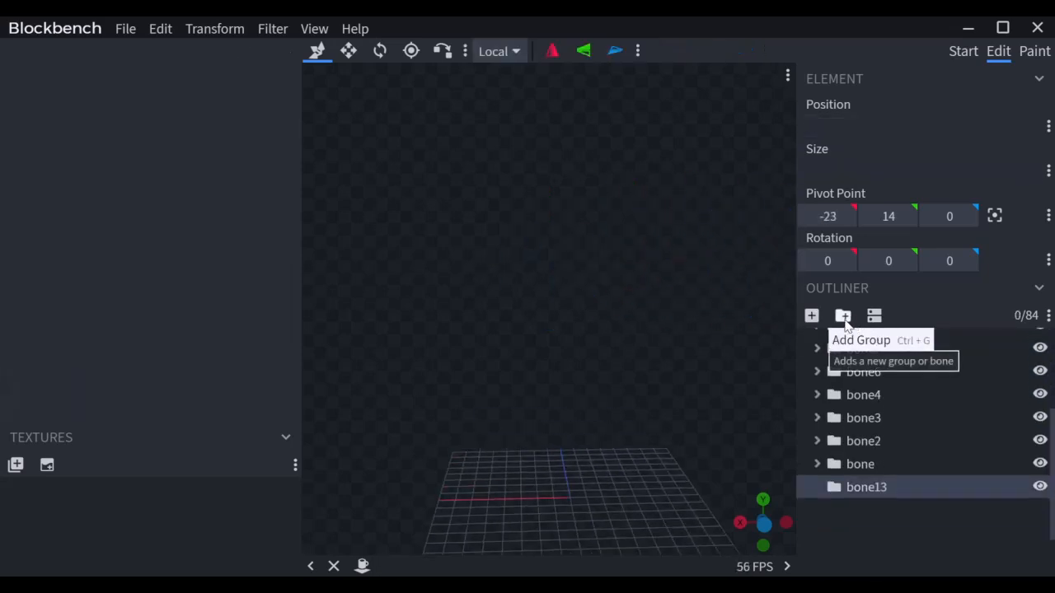
Step: Place the new group below Example1, outside it, and rename it Example2
{"action": "left_click_drag", "start_coordinate": [853, 499], "coordinate": [832, 536]}
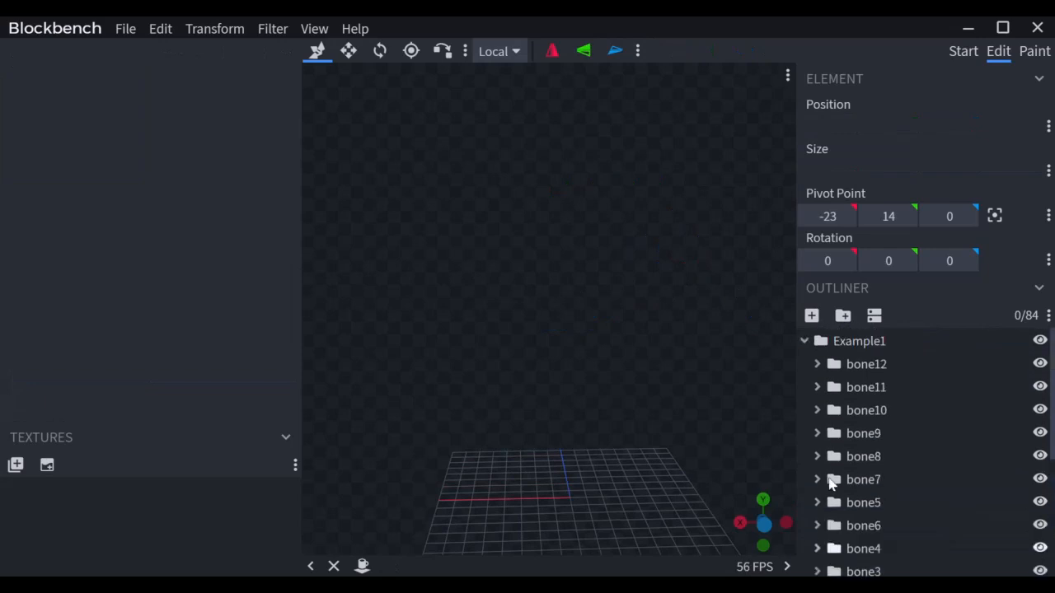
{"action": "left_click", "coordinate": [806, 341]}
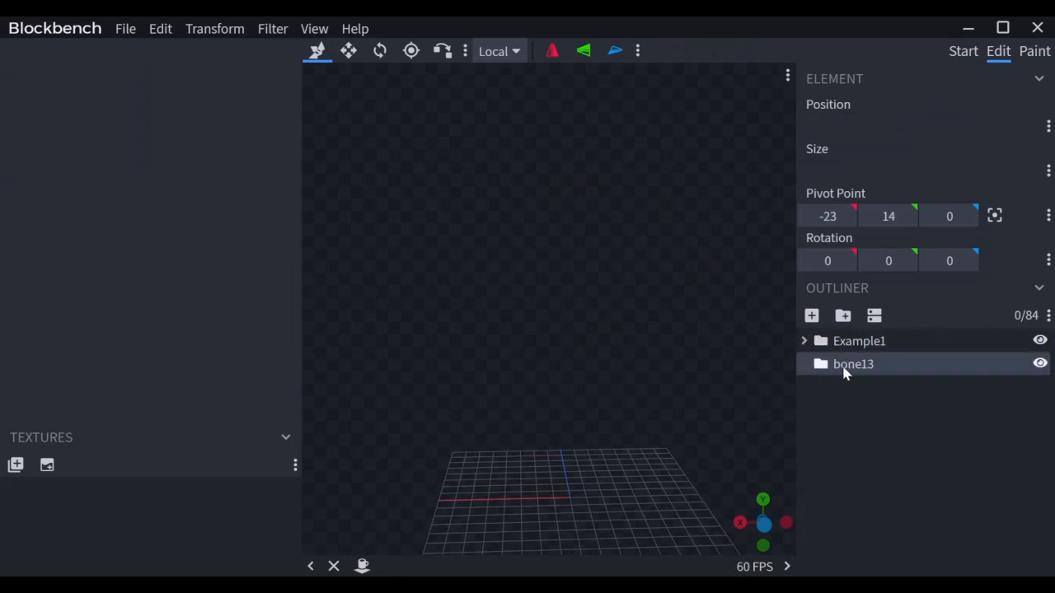
{"action": "key", "text": "F2"}
{"action": "type", "text": "Example2"}
{"action": "key", "text": "Return"}
Step: Paste a green cube into Example2, duplicate it, tilt the copy 30° on X and vertex-snap it onto the first
{"action": "key", "text": "ctrl+v"}
{"action": "key", "text": "ctrl+d"}
{"action": "key", "text": "r"}
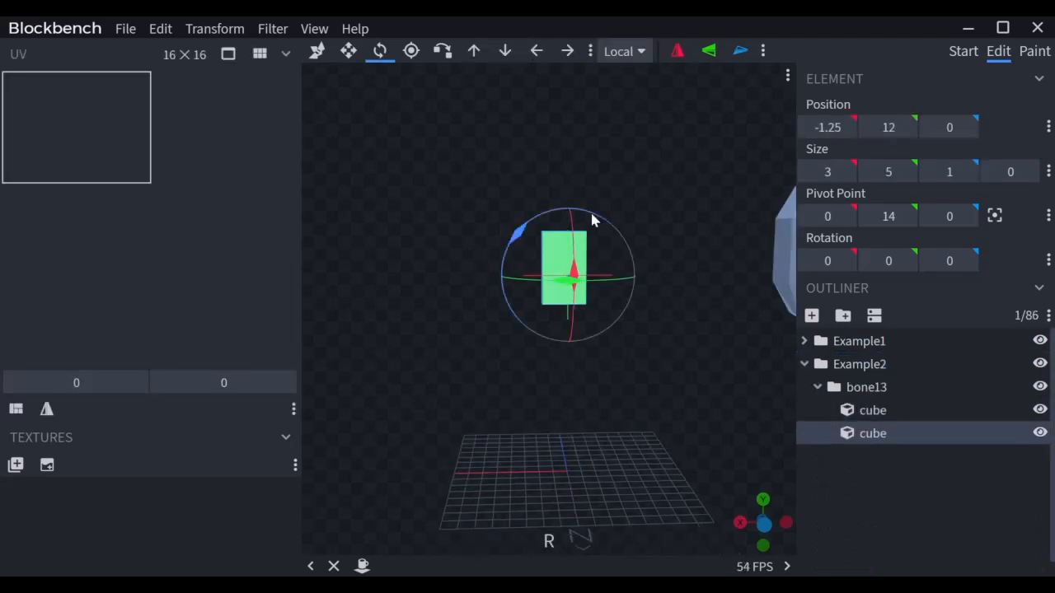
{"action": "left_click_drag", "start_coordinate": [577, 228], "coordinate": [574, 229]}
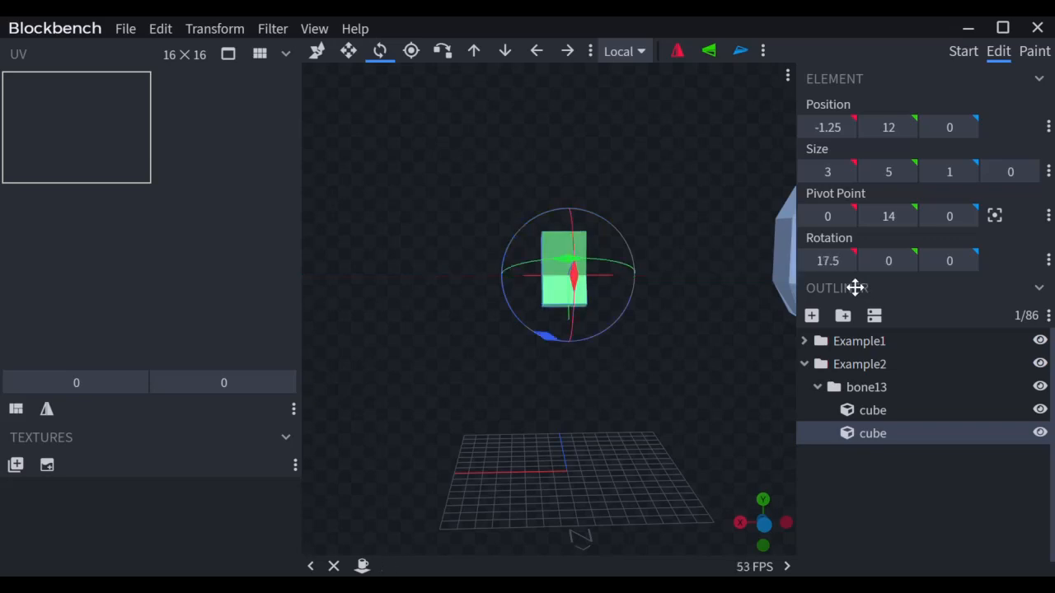
{"action": "left_click", "coordinate": [827, 261]}
{"action": "type", "text": "30"}
{"action": "key", "text": "Return"}
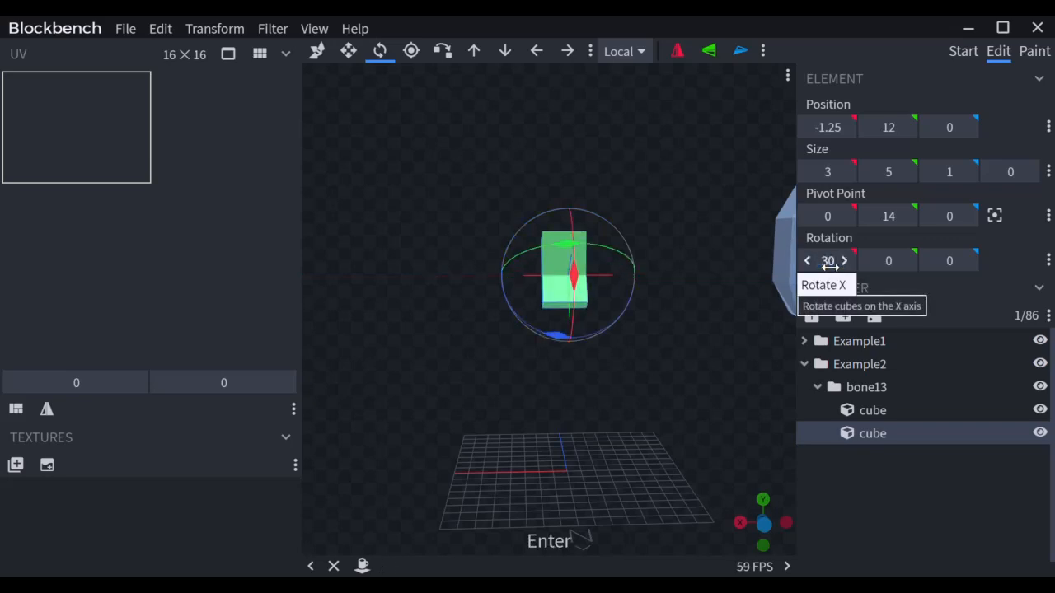
{"action": "key", "text": "x"}
{"action": "left_click", "coordinate": [562, 258]}
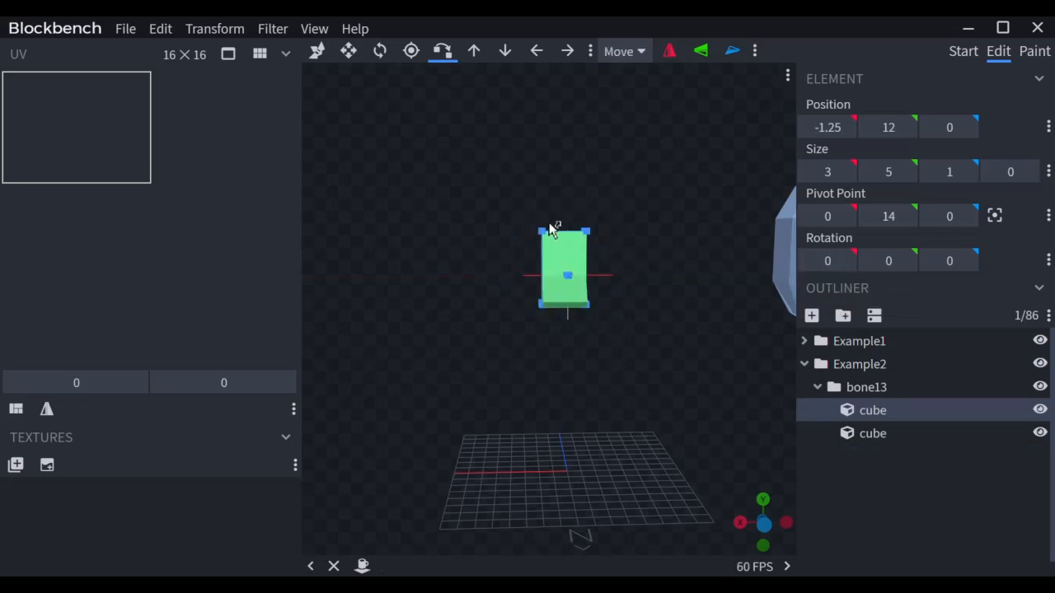
{"action": "left_click", "coordinate": [545, 233]}
{"action": "left_click_drag", "start_coordinate": [605, 213], "coordinate": [646, 224]}
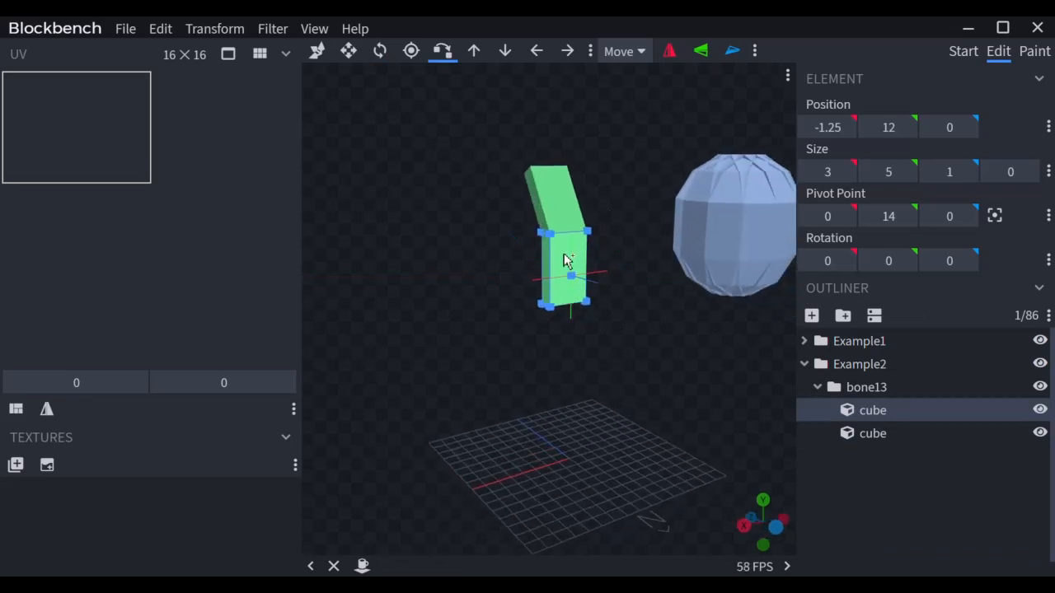
Step: Duplicate the upper green cube and set the copy's X rotation to 60
{"action": "left_click", "coordinate": [566, 186]}
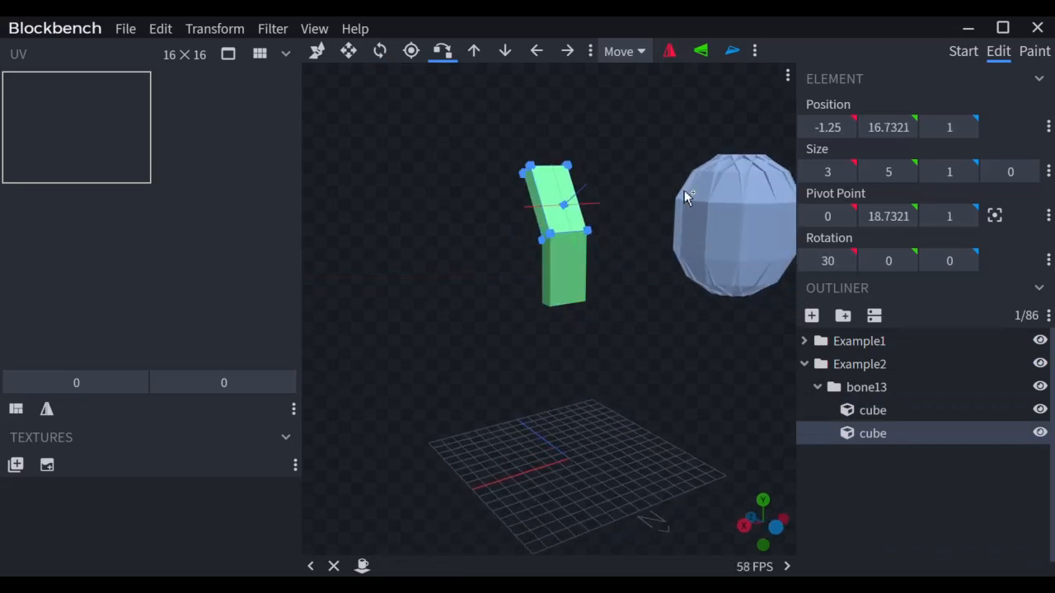
{"action": "left_click", "coordinate": [710, 239]}
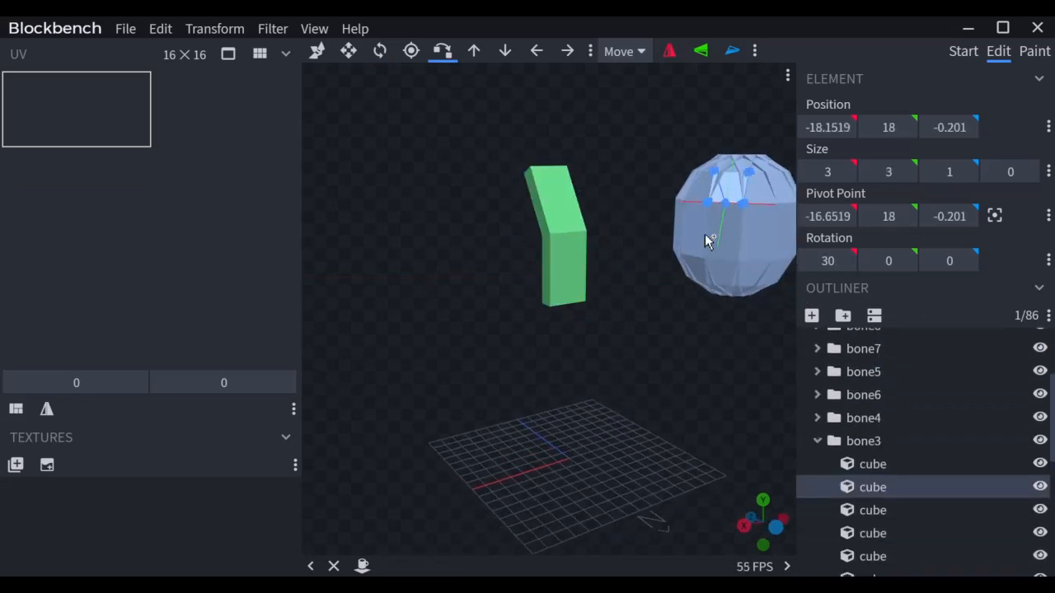
{"action": "left_click", "coordinate": [554, 206]}
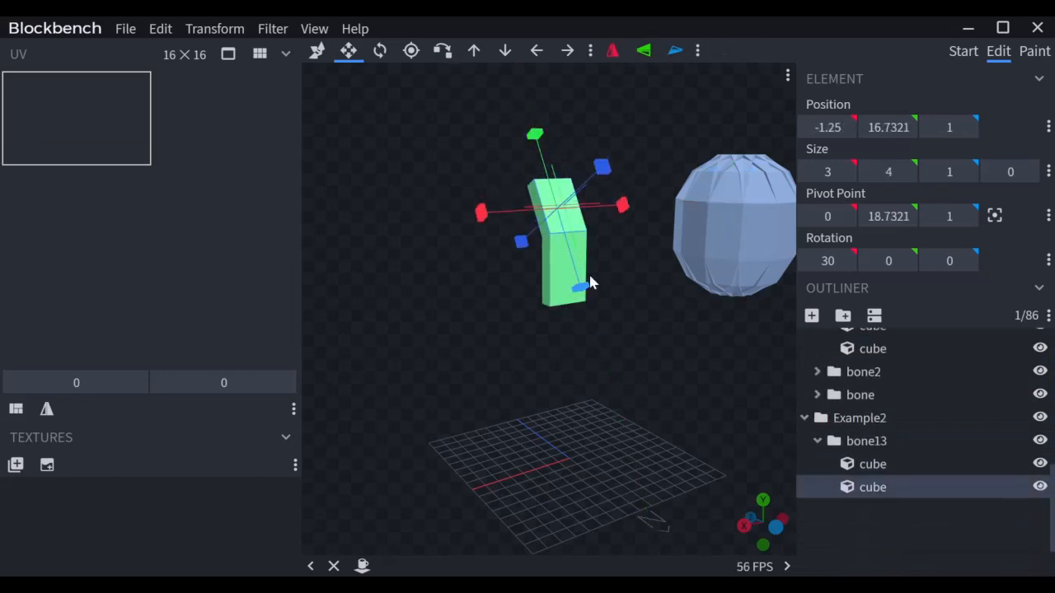
{"action": "key", "text": "ctrl+d"}
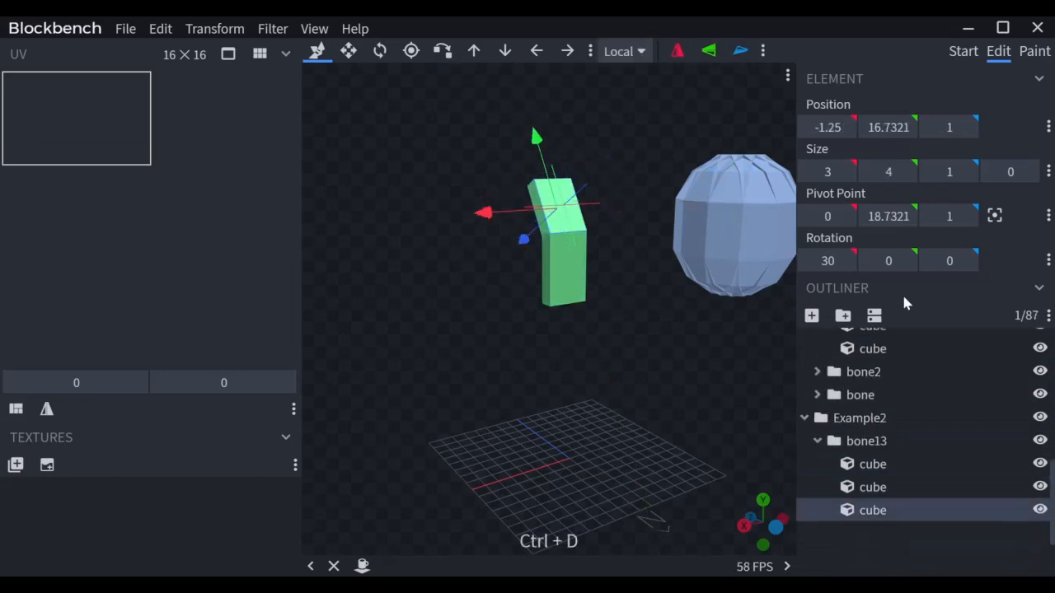
{"action": "left_click", "coordinate": [839, 262]}
{"action": "type", "text": "60"}
{"action": "key", "text": "Return"}
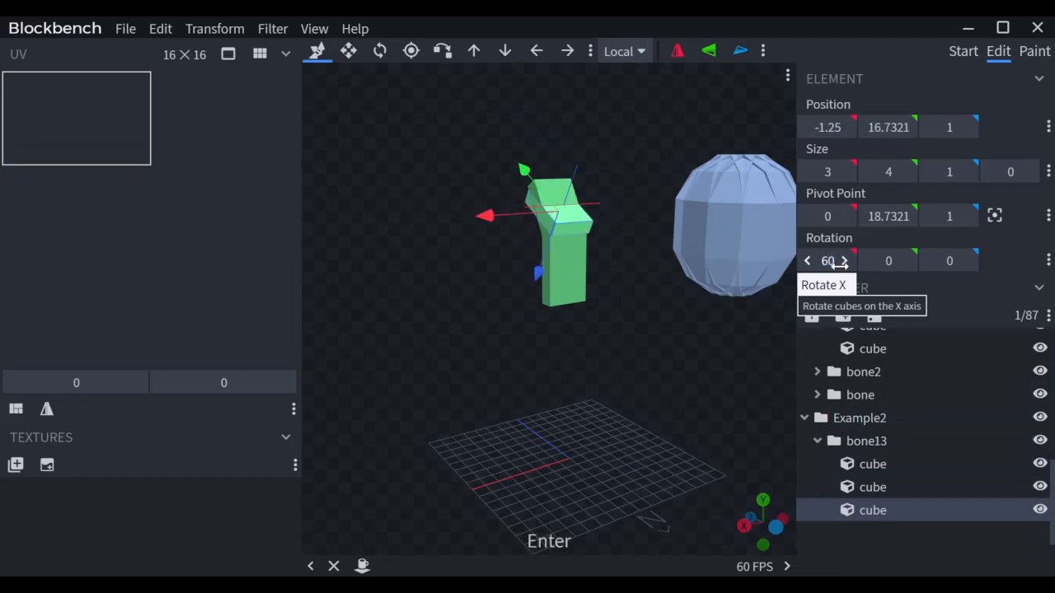
Step: Vertex-snap the 60° cube onto the second cube's top and shorten it from 4 to 3
{"action": "key", "text": "x"}
{"action": "left_click", "coordinate": [563, 226]}
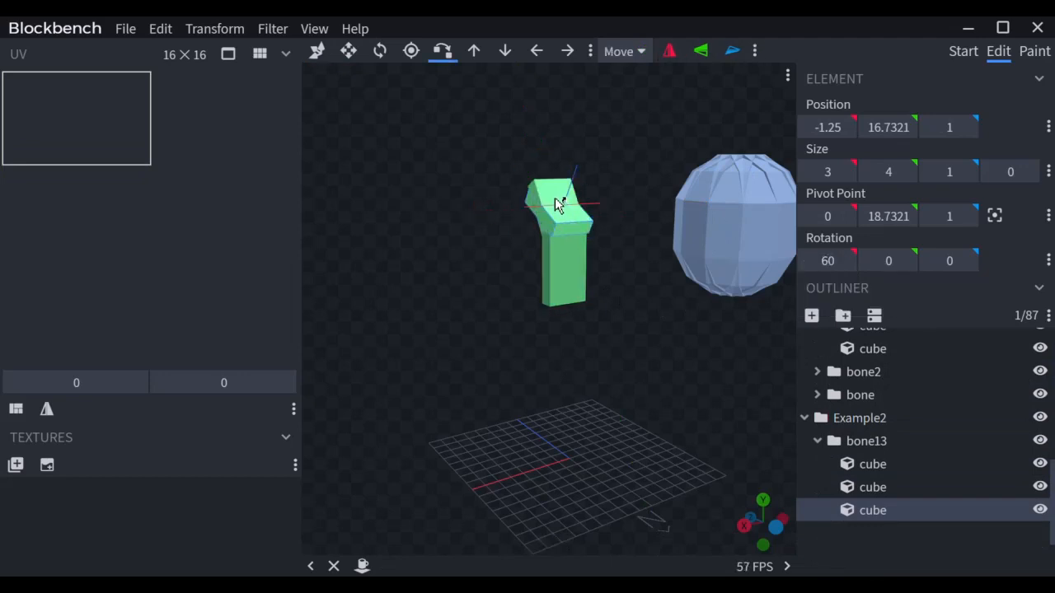
{"action": "left_click", "coordinate": [555, 197]}
{"action": "left_click", "coordinate": [542, 181]}
{"action": "left_click", "coordinate": [536, 160]}
{"action": "key", "text": "s"}
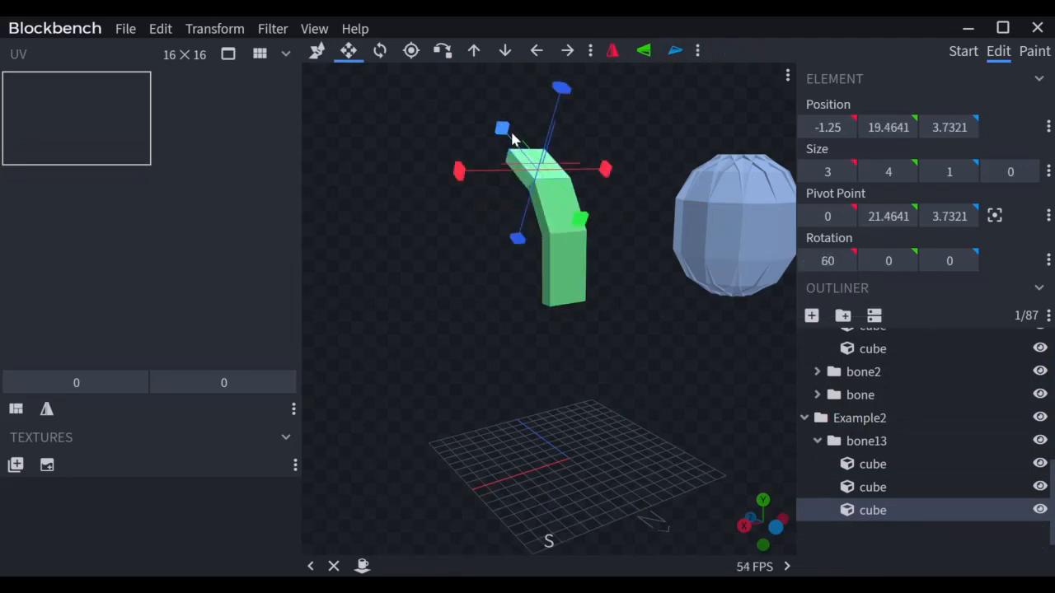
{"action": "mouse_move", "coordinate": [511, 137]}
{"action": "left_mouse_down"}
{"action": "mouse_move", "coordinate": [523, 156]}
{"action": "mouse_move", "coordinate": [518, 142]}
{"action": "left_mouse_up"}
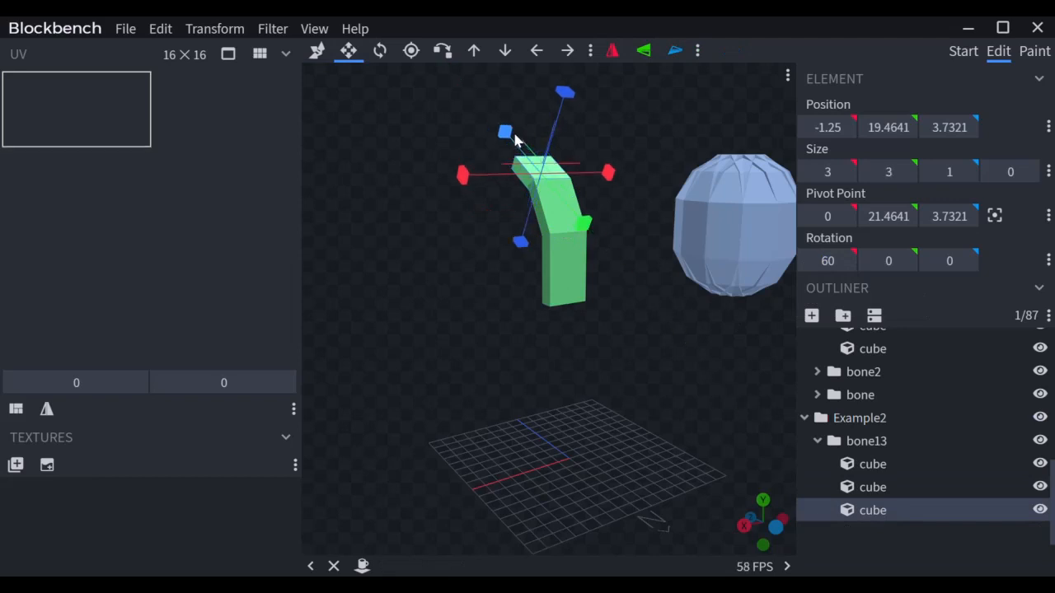
Step: Duplicate the top cube, rotate it to 90° on X and snap it onto the third cube's end
{"action": "key", "text": "ctrl+d"}
{"action": "left_click", "coordinate": [830, 260]}
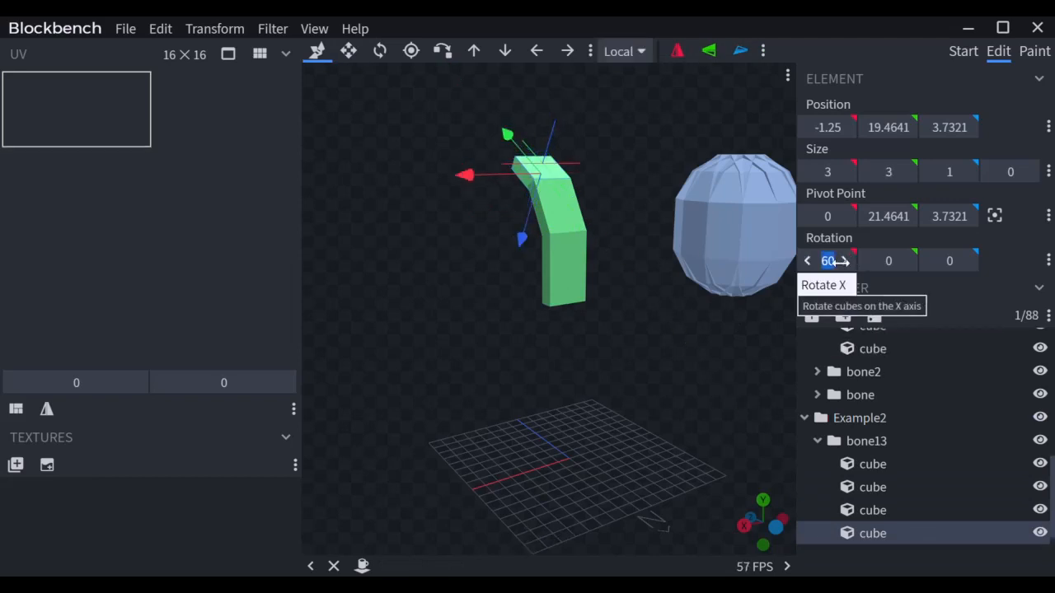
{"action": "type", "text": "90"}
{"action": "key", "text": "Return"}
{"action": "left_click_drag", "start_coordinate": [494, 372], "coordinate": [543, 238]}
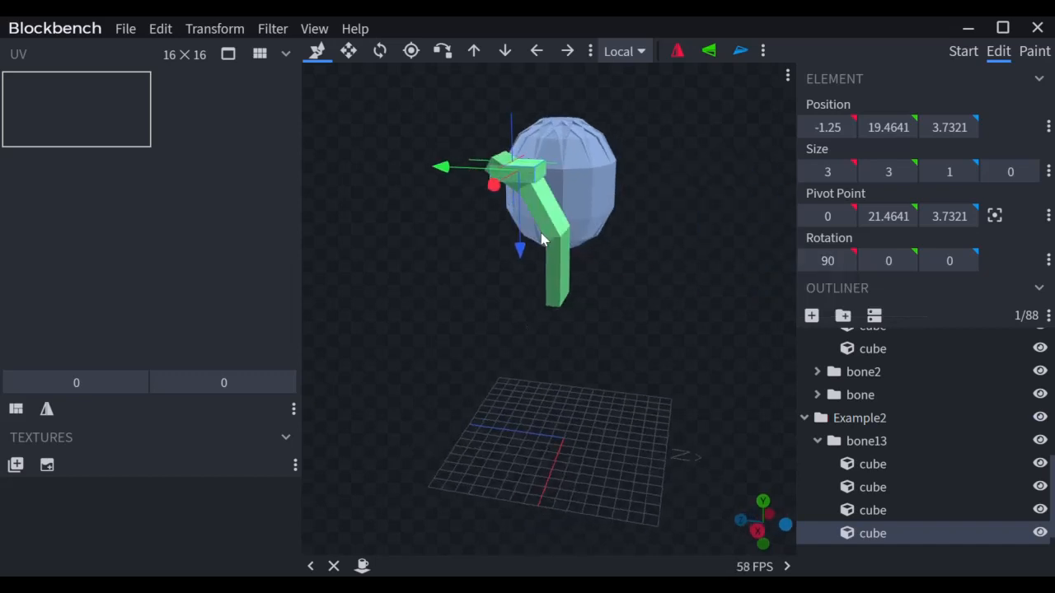
{"action": "key", "text": "x"}
{"action": "left_click", "coordinate": [499, 159]}
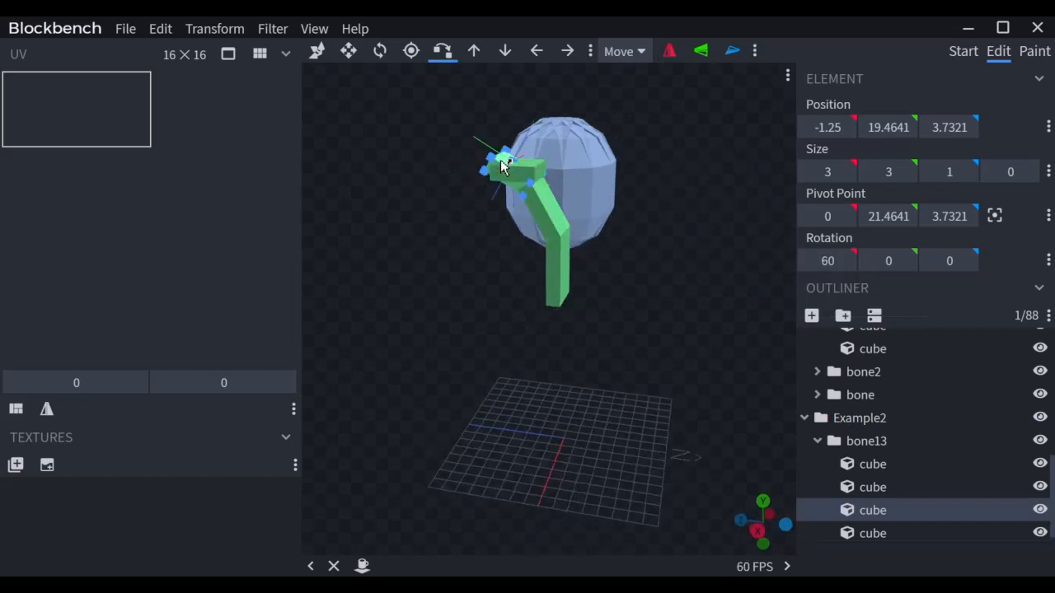
{"action": "left_click", "coordinate": [495, 159]}
Step: Select the second, third and fourth arc cubes together and view the arc beside the sphere
{"action": "left_click", "coordinate": [557, 219]}
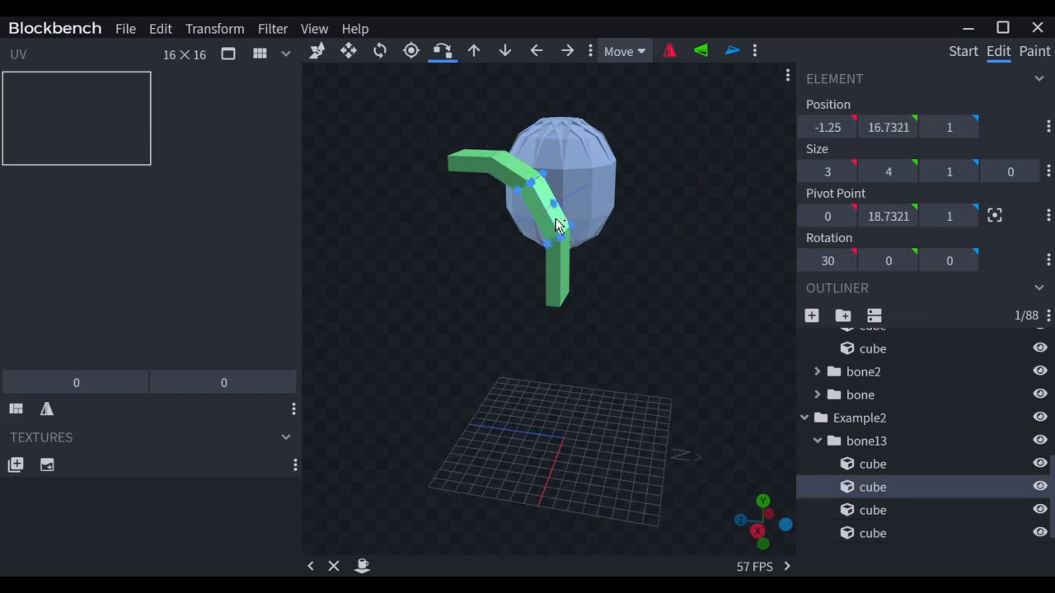
{"action": "left_click", "coordinate": [497, 173], "text": "shift"}
{"action": "left_click", "coordinate": [470, 164], "text": "shift"}
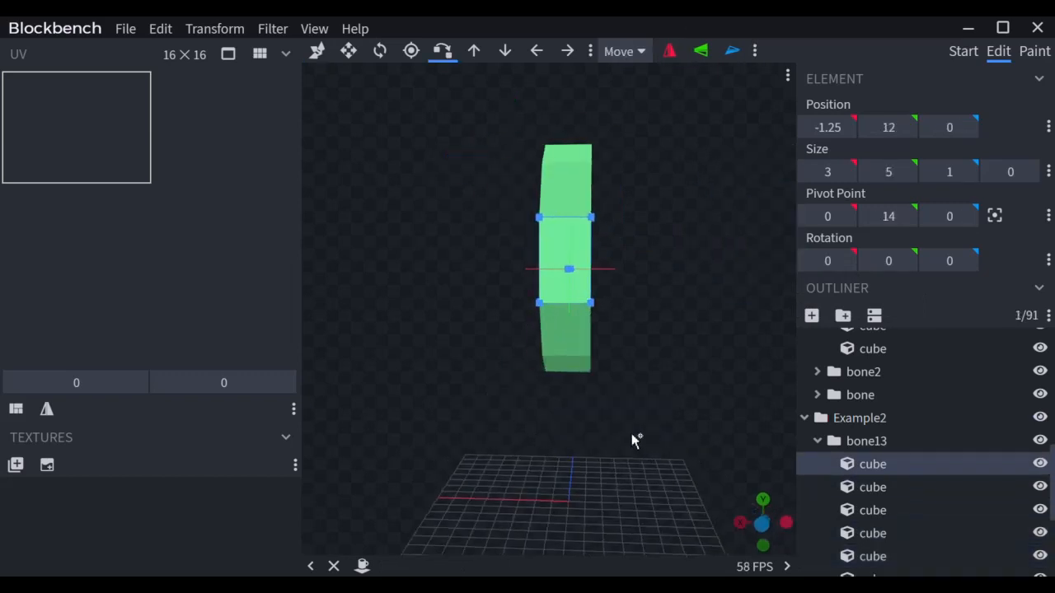
{"action": "scroll", "coordinate": [626, 434], "scroll_direction": "down", "scroll_amount": 3}
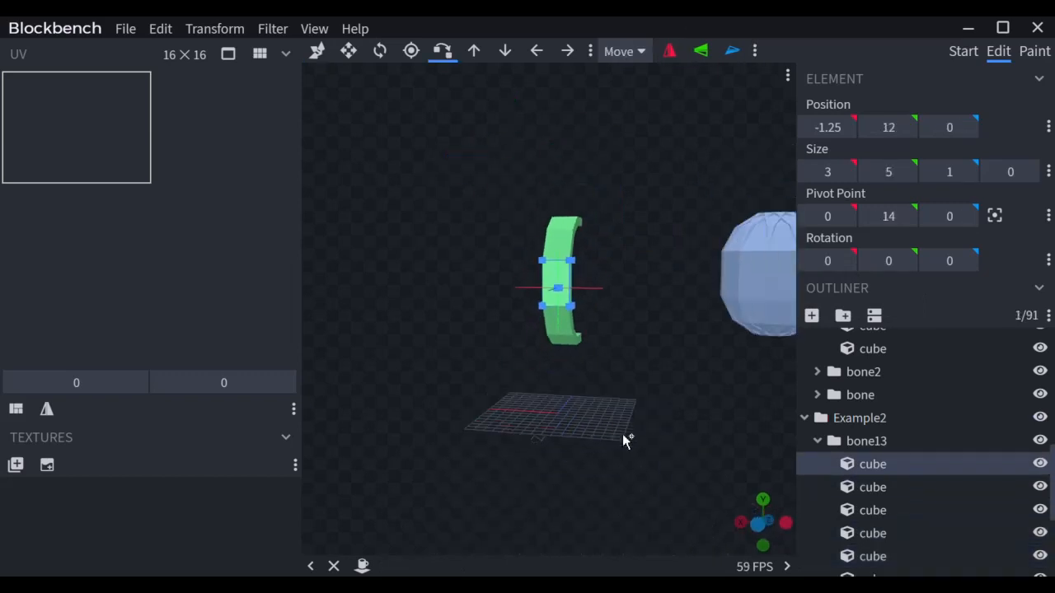
{"action": "left_click_drag", "start_coordinate": [554, 443], "coordinate": [699, 452]}
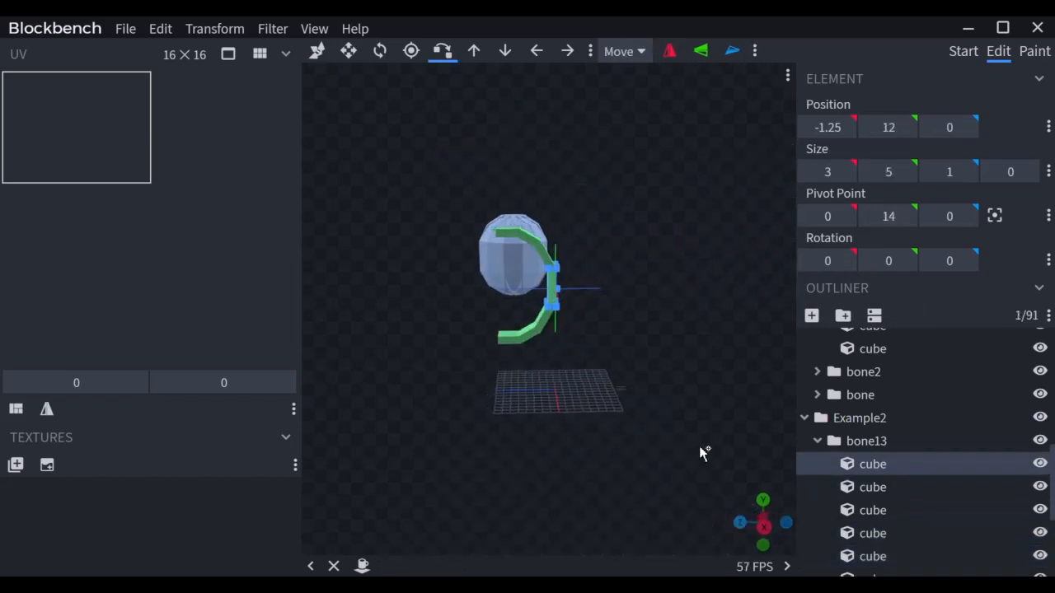
{"action": "scroll", "coordinate": [700, 453], "scroll_direction": "up", "scroll_amount": 3}
Step: Duplicate the bone13 arc group into a new bone14 group
{"action": "left_click", "coordinate": [817, 440]}
{"action": "left_click", "coordinate": [853, 443]}
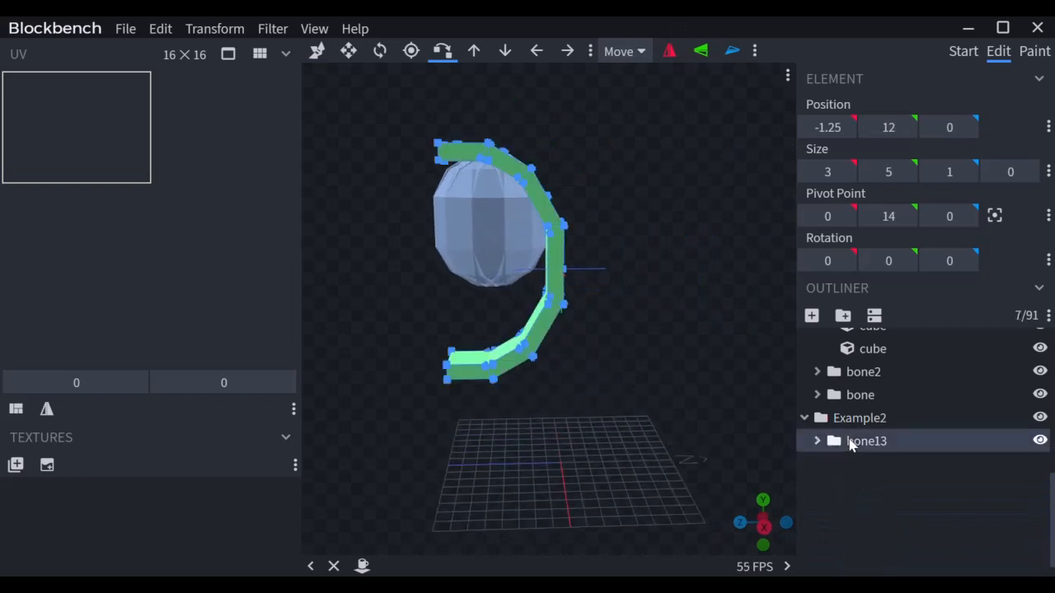
{"action": "key", "text": "ctrl+d"}
{"action": "left_click", "coordinate": [817, 465]}
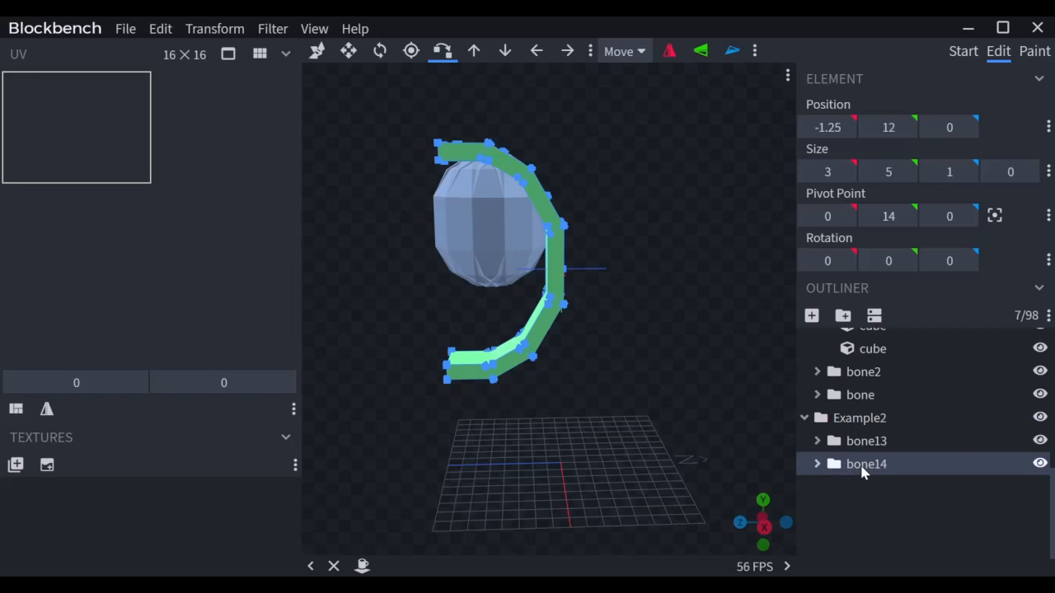
{"action": "left_click_drag", "start_coordinate": [684, 318], "coordinate": [695, 346]}
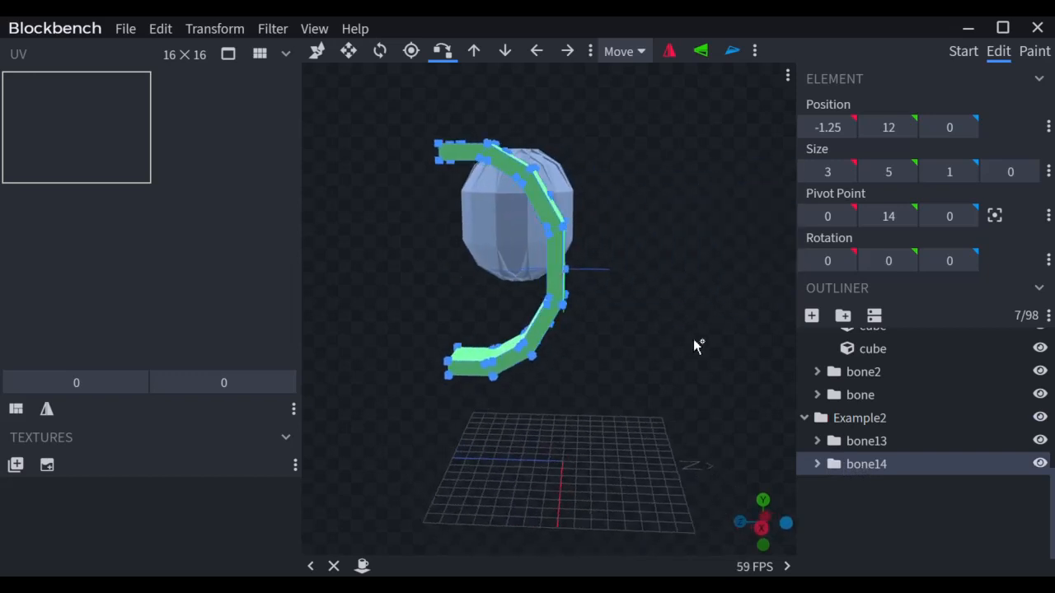
Step: Set bone14's Y rotation to -45 and start vertex-snapping from a bone13 cube
{"action": "key", "text": "r"}
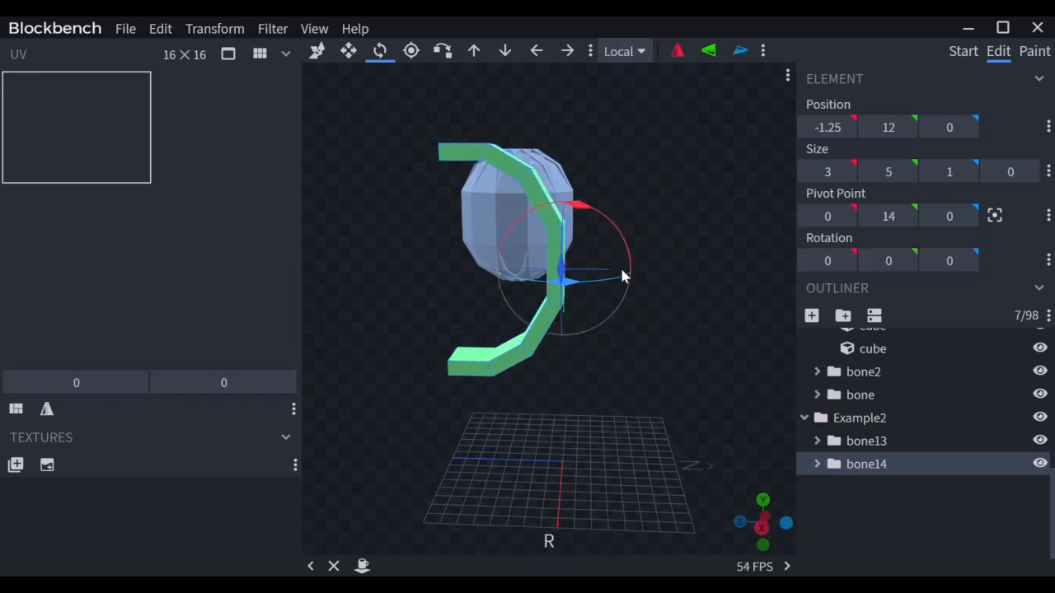
{"action": "left_click_drag", "start_coordinate": [607, 286], "coordinate": [576, 285]}
{"action": "left_click", "coordinate": [874, 261]}
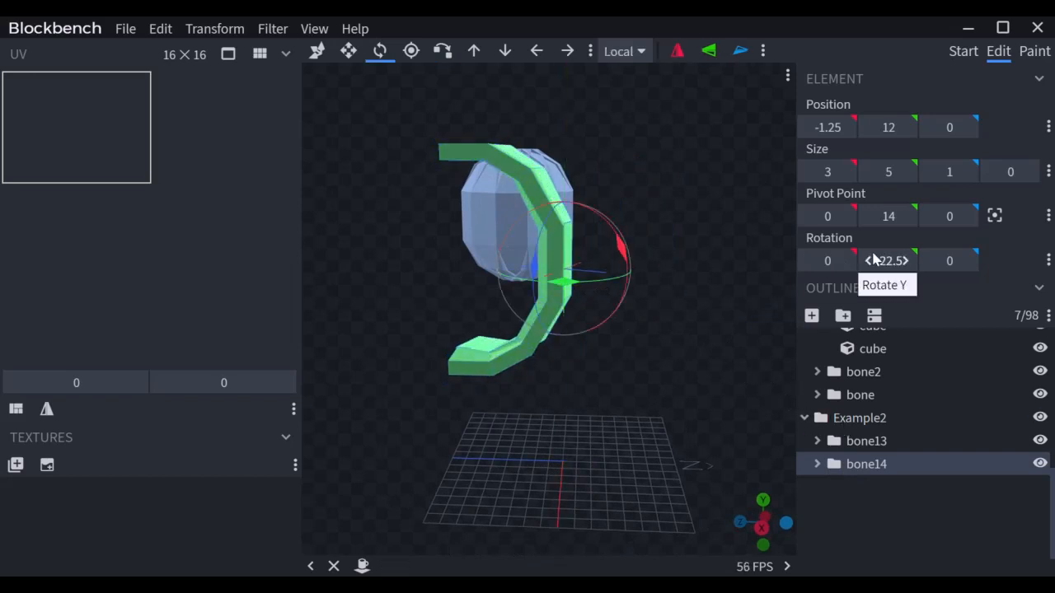
{"action": "type", "text": "45"}
{"action": "key", "text": "Return"}
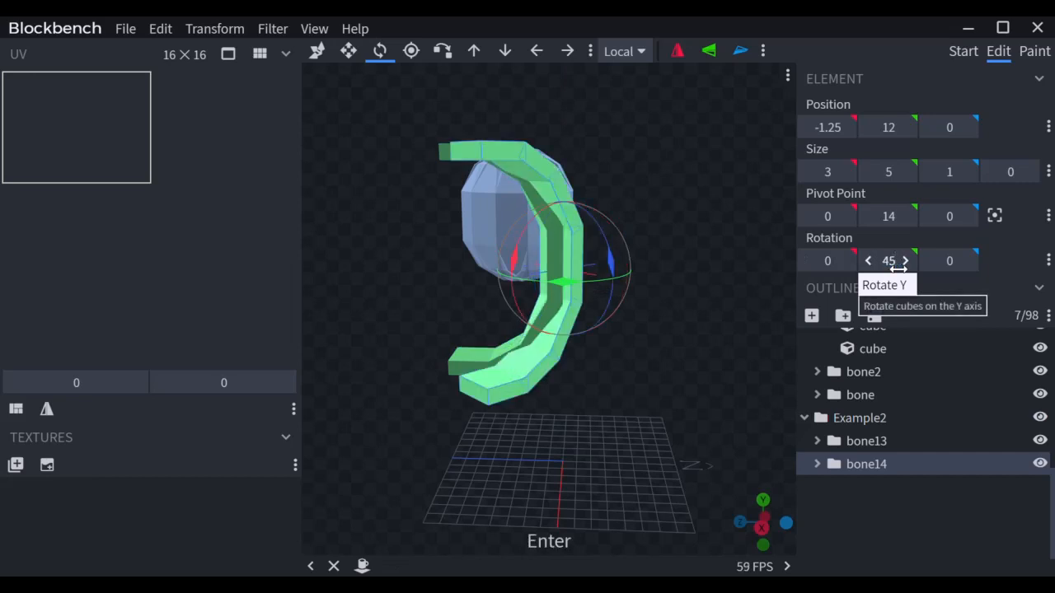
{"action": "left_click", "coordinate": [890, 261]}
{"action": "type", "text": "-45"}
{"action": "key", "text": "Return"}
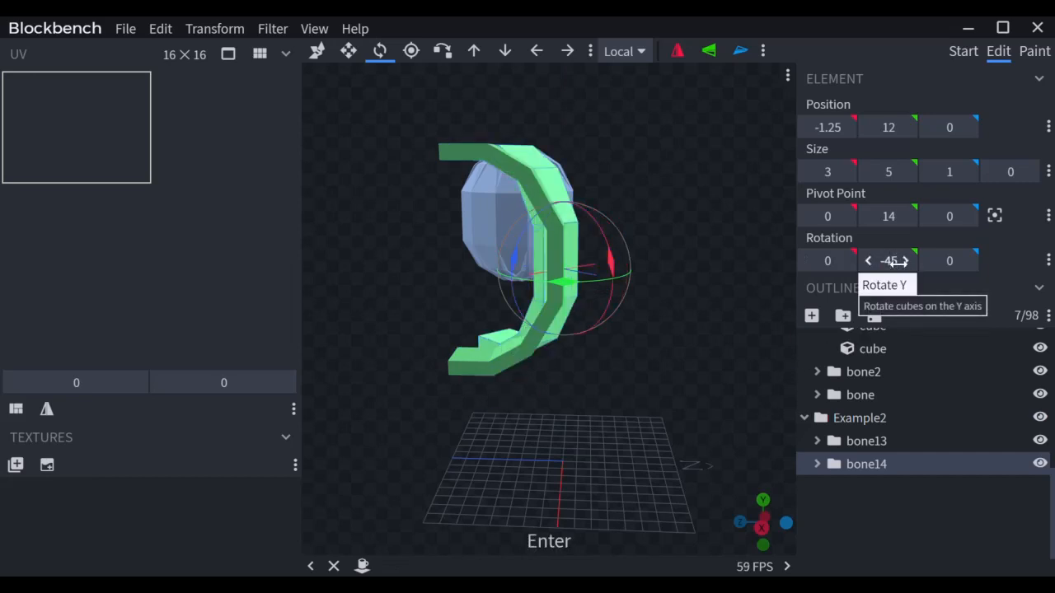
{"action": "scroll", "coordinate": [639, 270], "scroll_direction": "up", "scroll_amount": 3}
{"action": "key", "text": "x"}
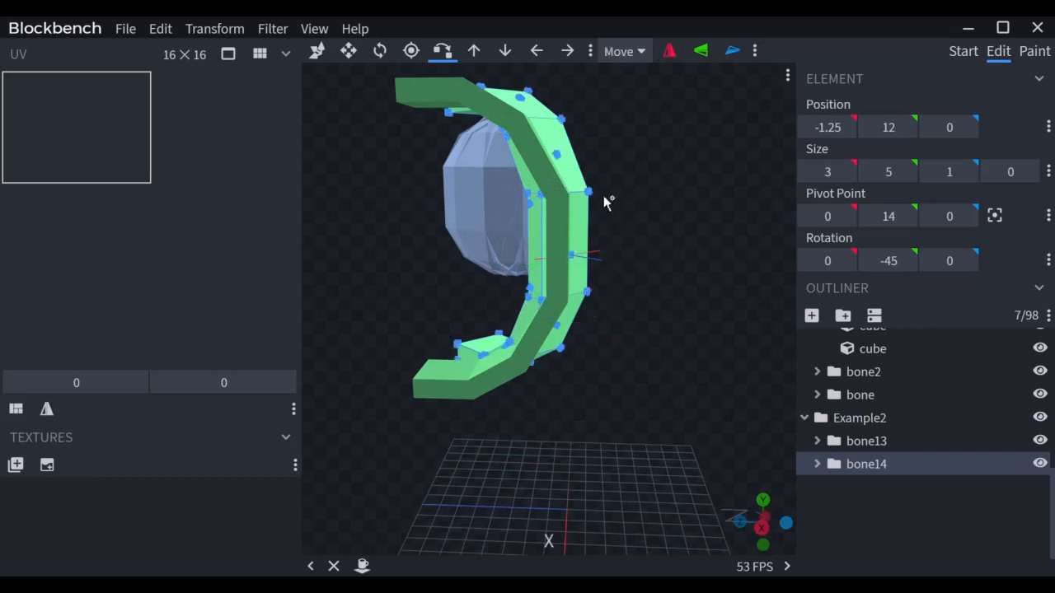
{"action": "left_click", "coordinate": [567, 219]}
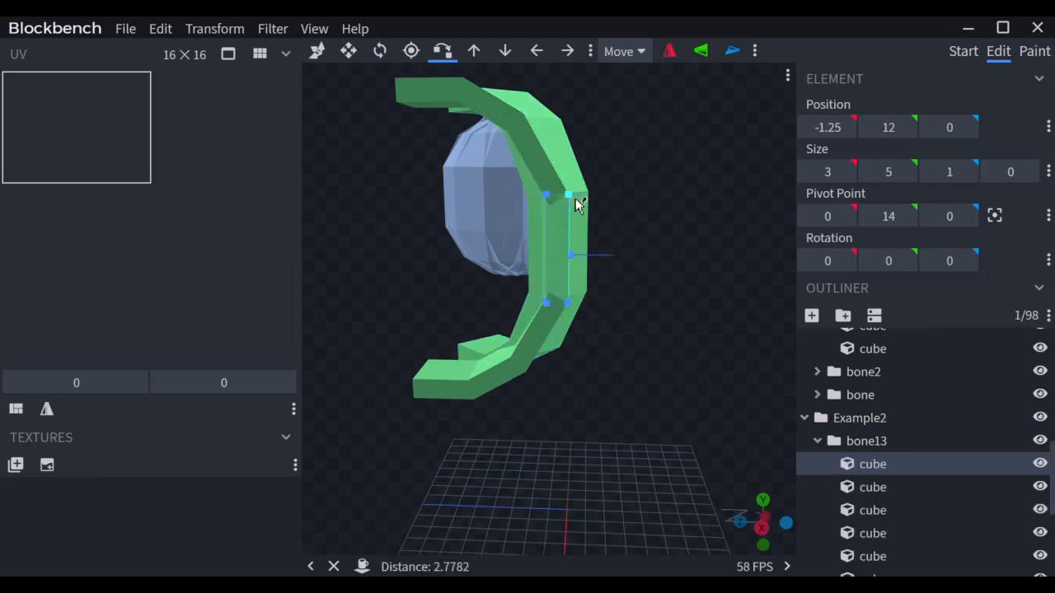
Step: Snap the cube onto another vertex, then apply a -30° Y rotation to the bone14 arc group
{"action": "left_click", "coordinate": [577, 203]}
{"action": "left_click_drag", "start_coordinate": [631, 280], "coordinate": [593, 275]}
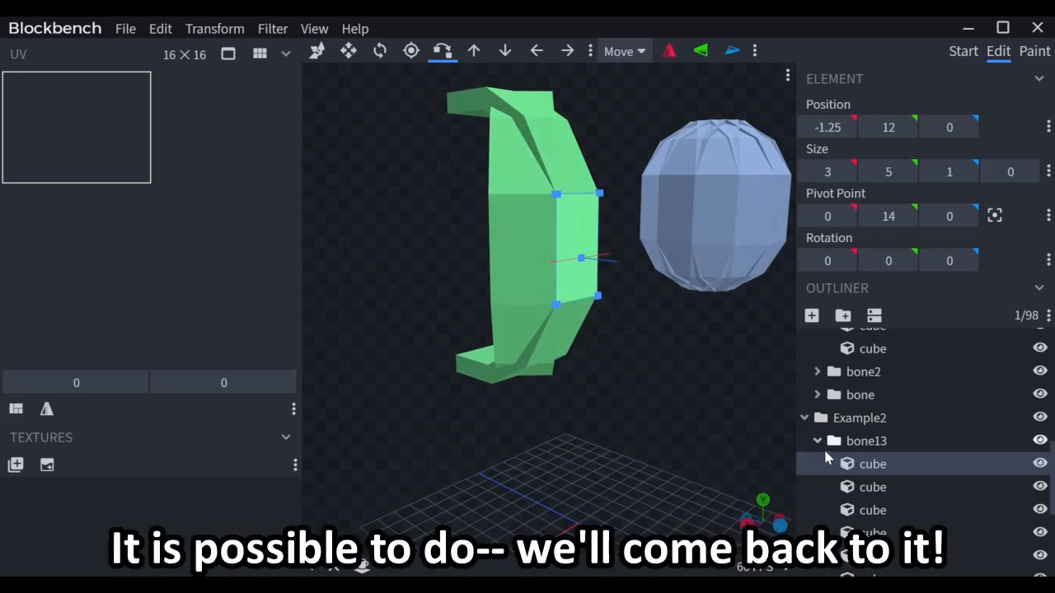
{"action": "left_click", "coordinate": [816, 441]}
{"action": "left_click", "coordinate": [874, 464]}
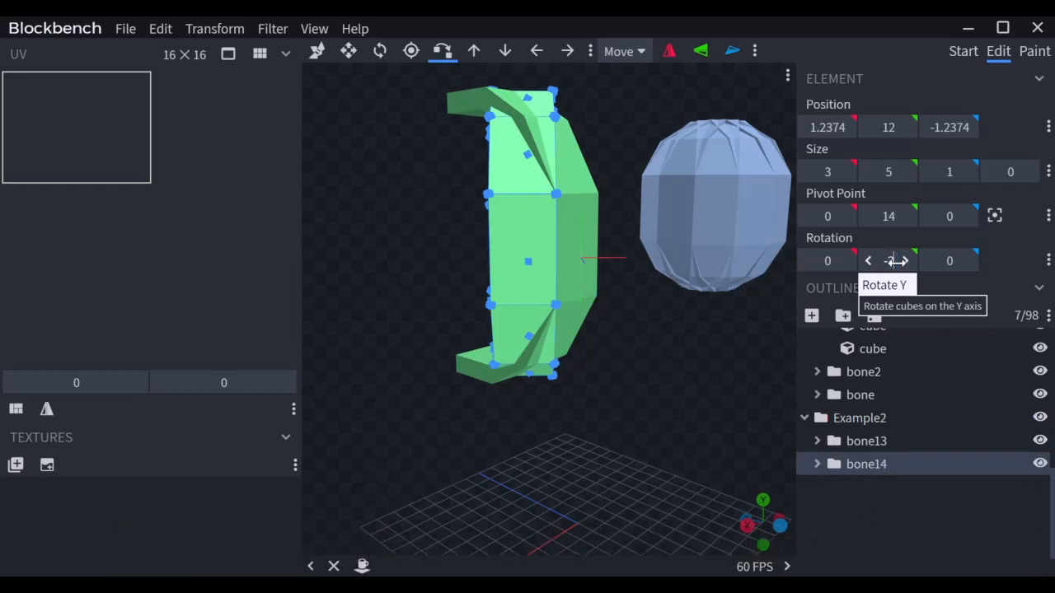
{"action": "key", "text": "Return"}
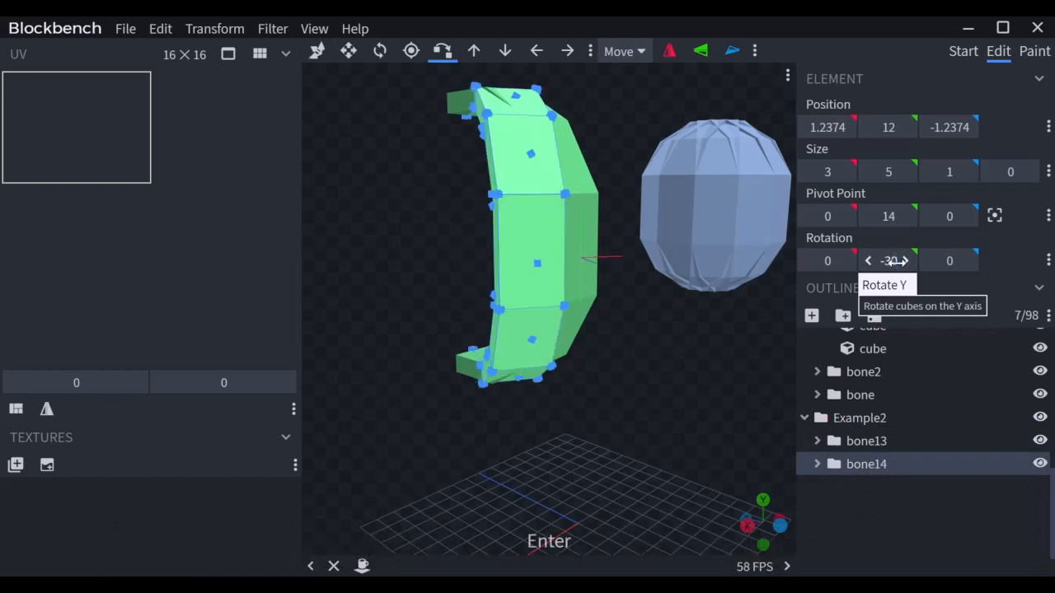
{"action": "left_click", "coordinate": [571, 203]}
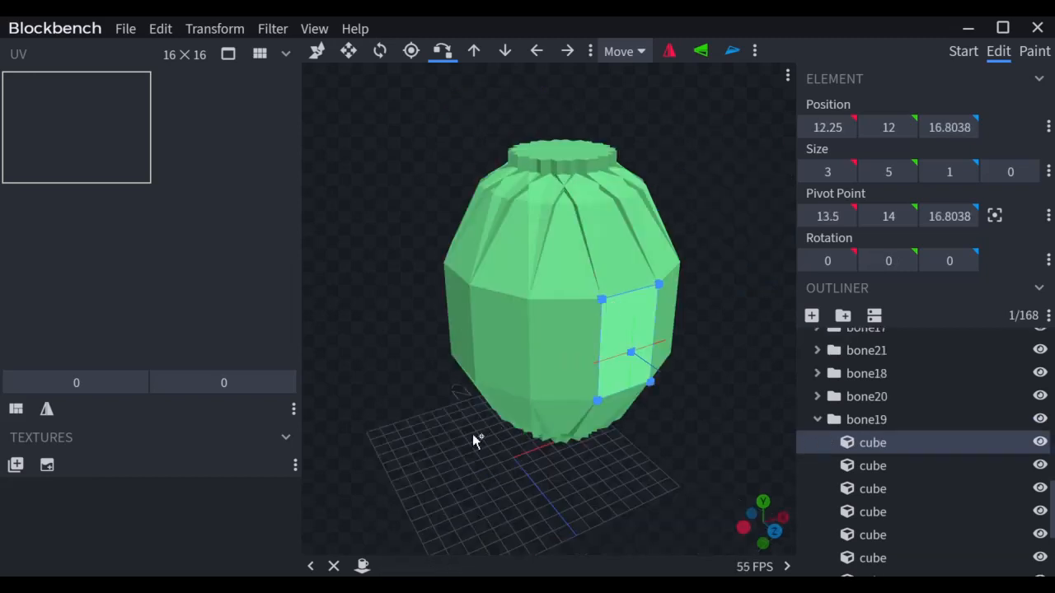
Step: Collapse Example2, select the whole green vase and raise it 2 units so Y reads 14
{"action": "left_click_drag", "start_coordinate": [473, 434], "coordinate": [663, 424]}
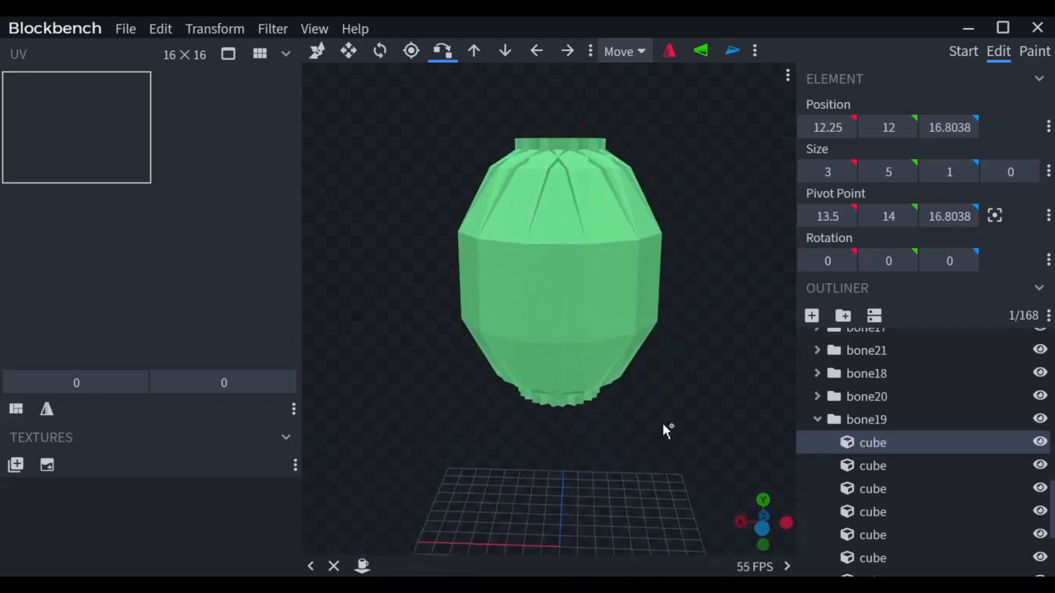
{"action": "scroll", "coordinate": [662, 424], "scroll_direction": "down", "scroll_amount": 3}
{"action": "scroll", "coordinate": [663, 424], "scroll_direction": "down", "scroll_amount": 3}
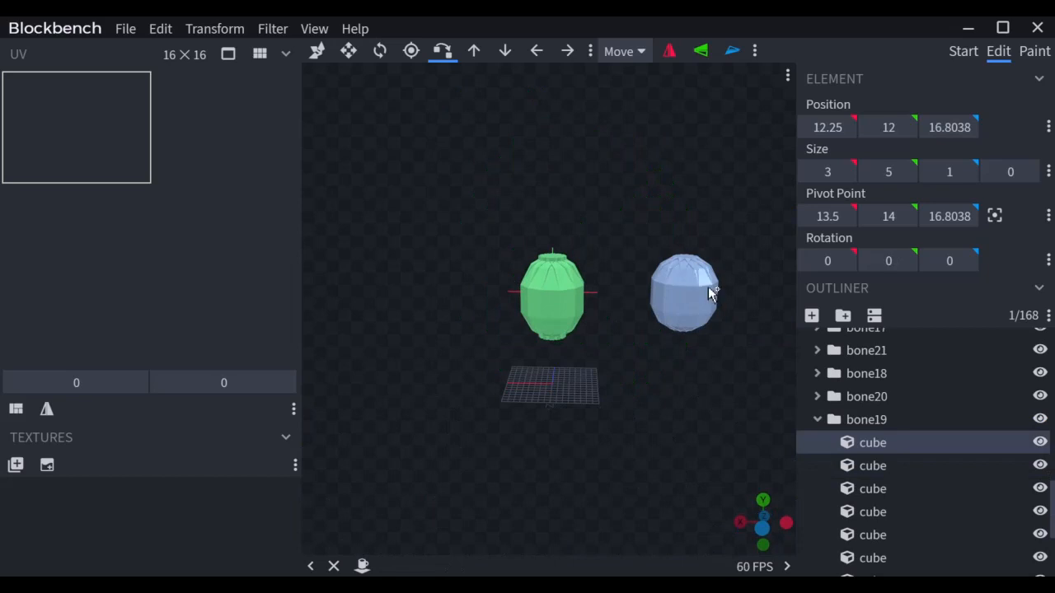
{"action": "scroll", "coordinate": [831, 365], "scroll_direction": "up", "scroll_amount": 3}
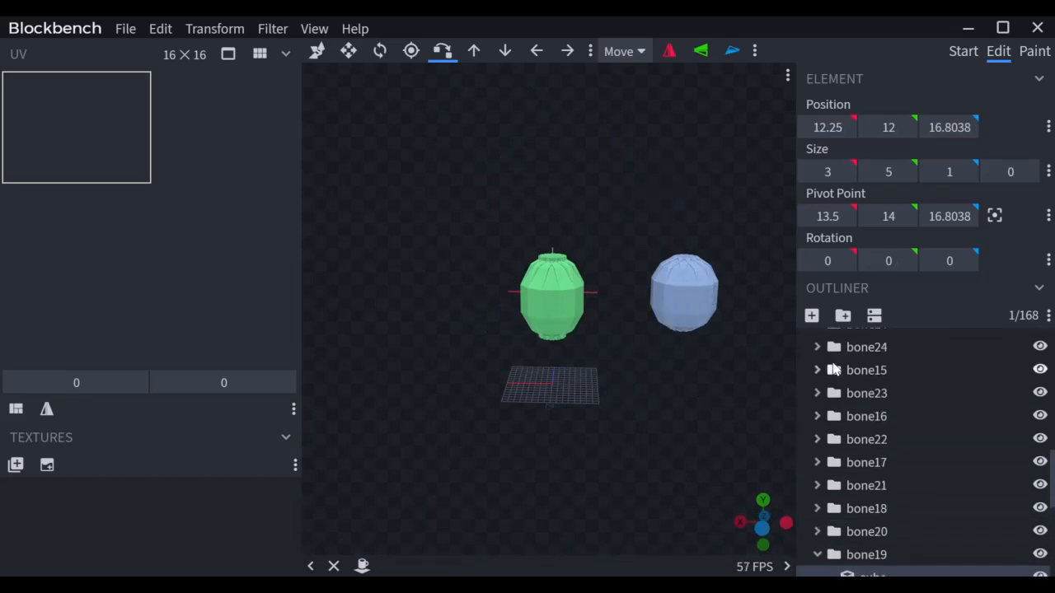
{"action": "double_click", "coordinate": [829, 365]}
{"action": "left_click", "coordinate": [833, 372]}
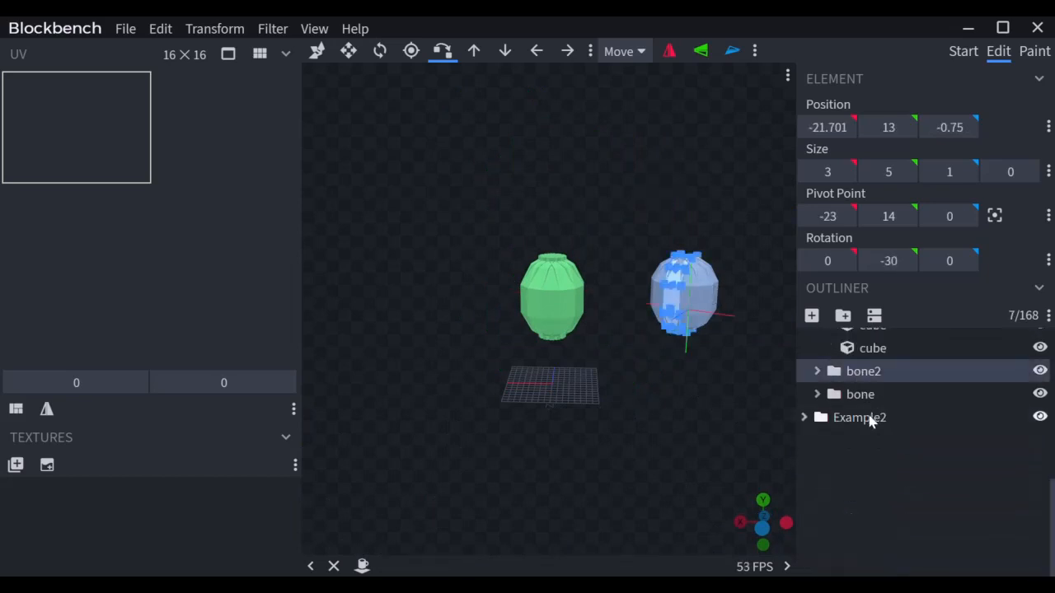
{"action": "left_click", "coordinate": [575, 303]}
{"action": "key", "text": "v"}
{"action": "left_click_drag", "start_coordinate": [550, 224], "coordinate": [547, 203]}
{"action": "scroll", "coordinate": [616, 416], "scroll_direction": "up", "scroll_amount": 10}
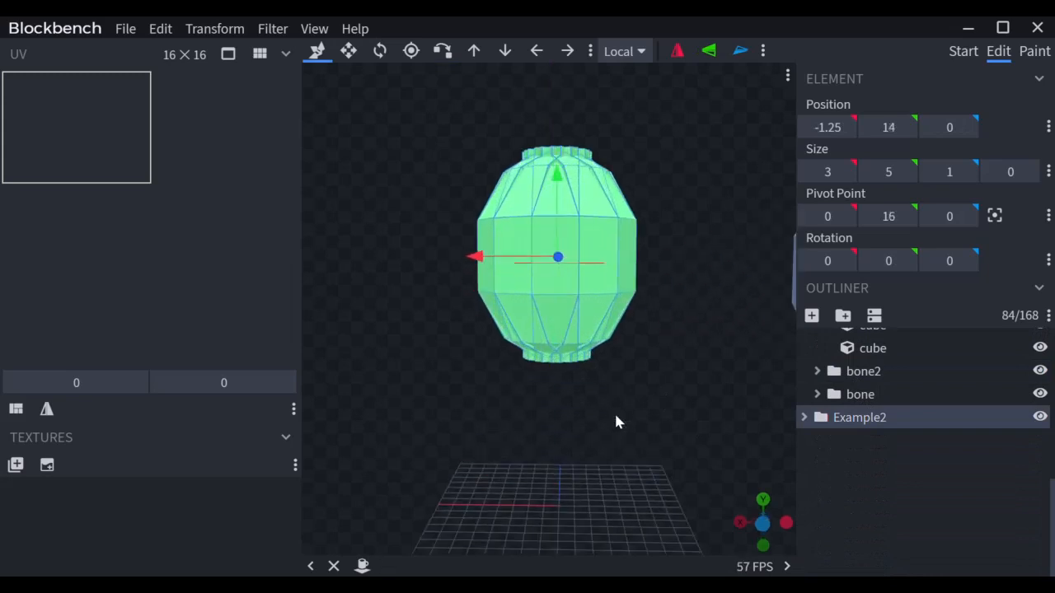
{"action": "right_click_drag", "start_coordinate": [615, 415], "coordinate": [635, 534]}
{"action": "scroll", "coordinate": [669, 224], "scroll_direction": "up", "scroll_amount": 5}
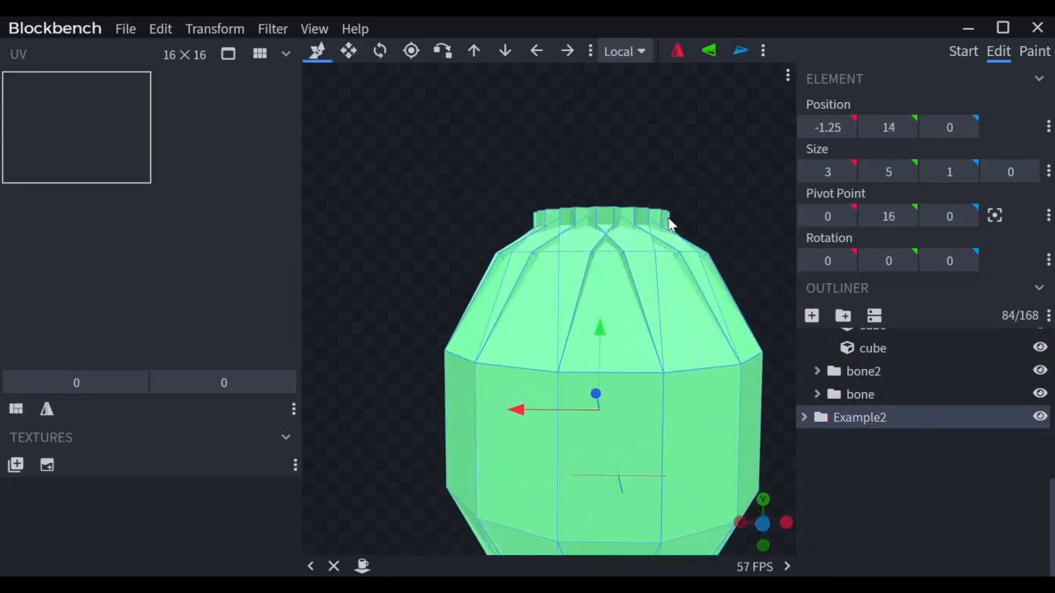
{"action": "right_click_drag", "start_coordinate": [668, 224], "coordinate": [636, 405]}
{"action": "left_click_drag", "start_coordinate": [655, 270], "coordinate": [633, 309]}
Step: Pick a cube on the vase's top ring and shrink its height from 3 to 2
{"action": "left_click", "coordinate": [607, 425]}
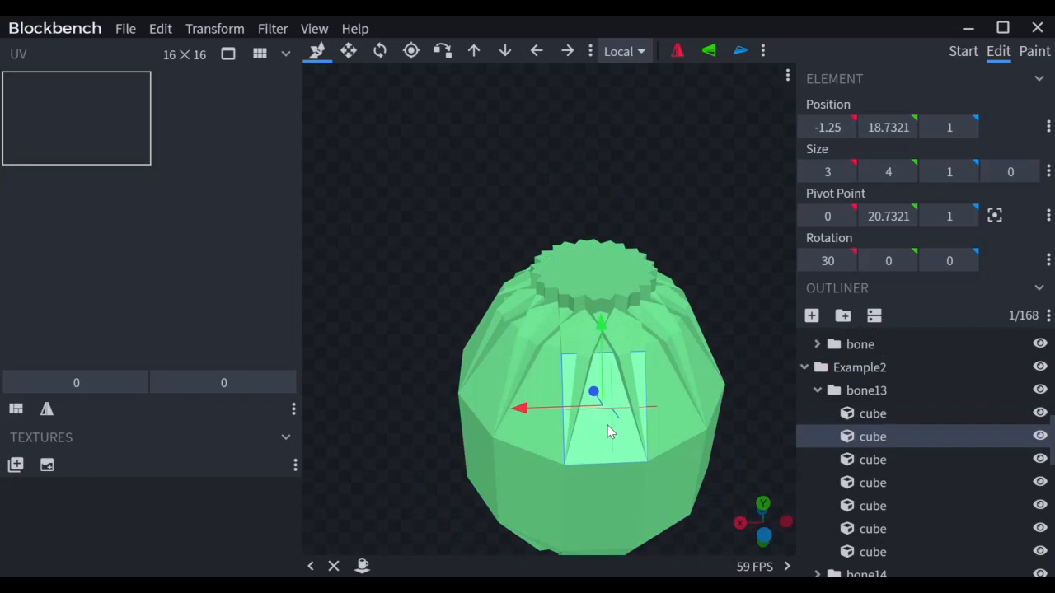
{"action": "left_click", "coordinate": [668, 440]}
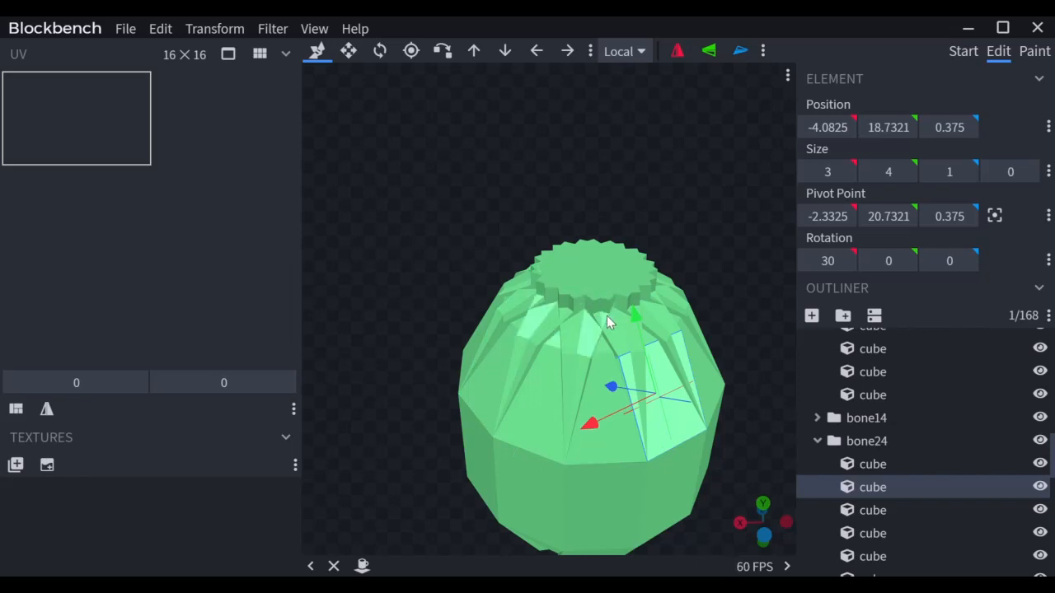
{"action": "left_click", "coordinate": [571, 302]}
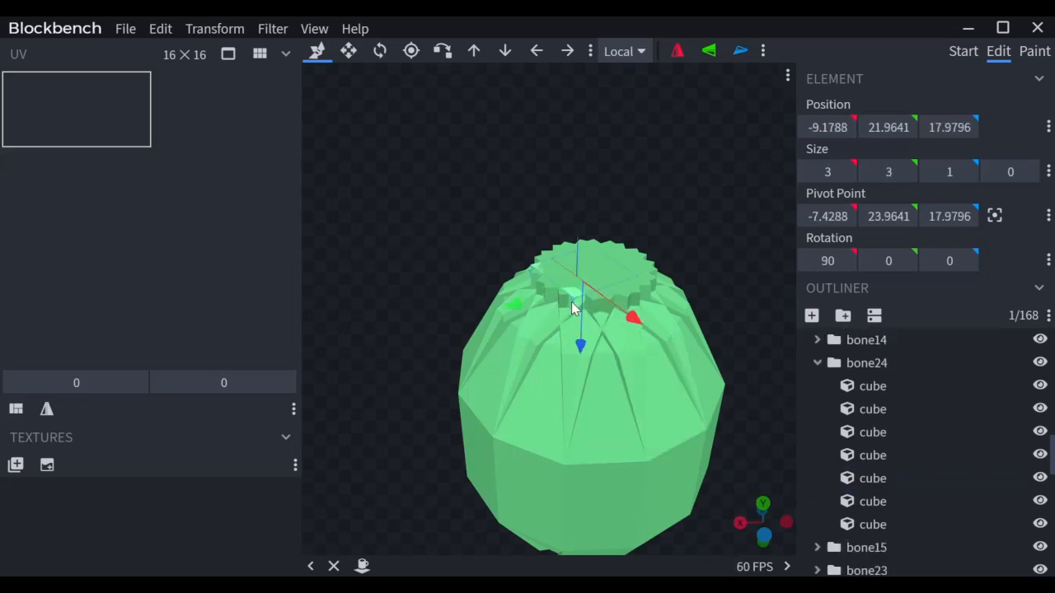
{"action": "left_click_drag", "start_coordinate": [631, 250], "coordinate": [576, 176]}
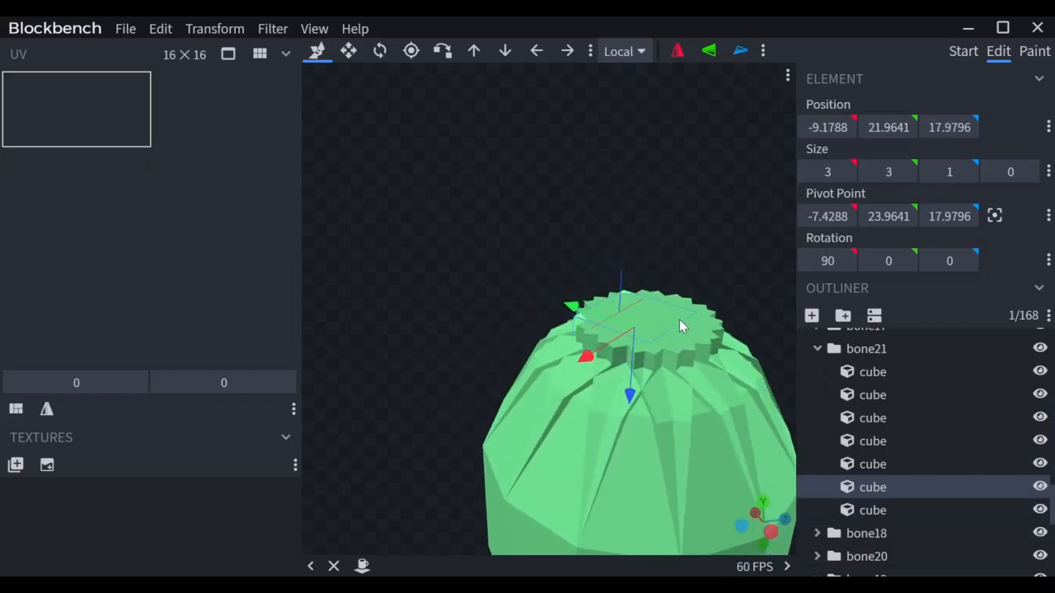
{"action": "left_click_drag", "start_coordinate": [636, 300], "coordinate": [592, 289]}
{"action": "left_click", "coordinate": [869, 466]}
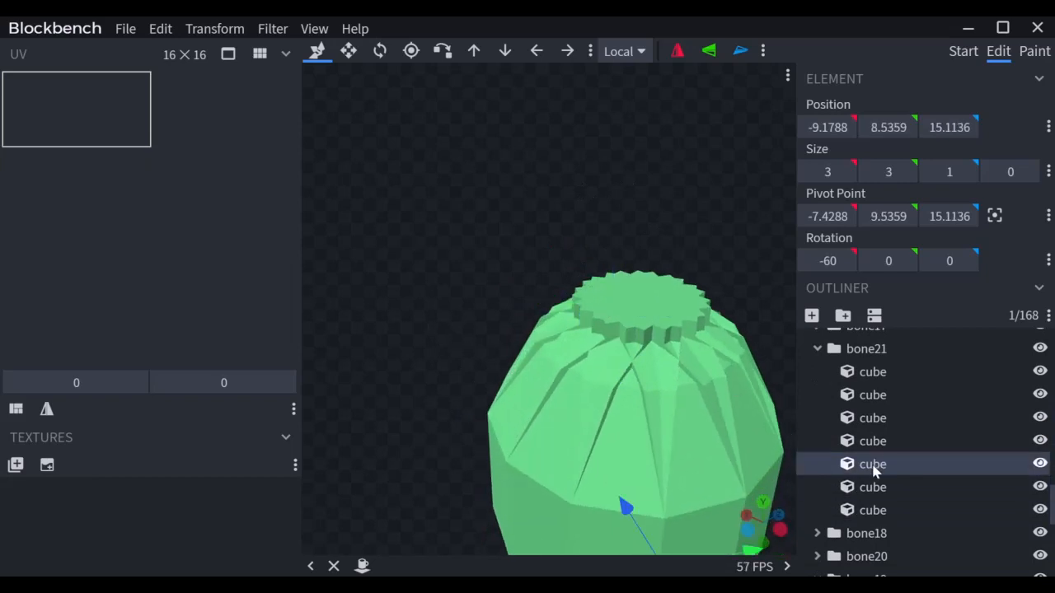
{"action": "left_click", "coordinate": [875, 442]}
{"action": "left_click_drag", "start_coordinate": [750, 309], "coordinate": [671, 415]}
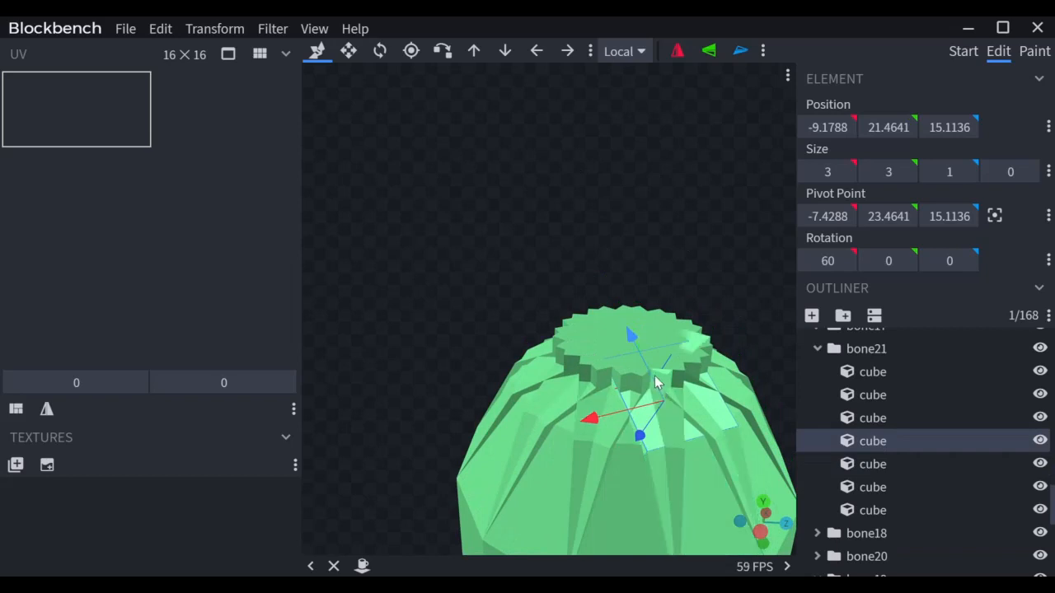
{"action": "left_click_drag", "start_coordinate": [532, 247], "coordinate": [585, 292]}
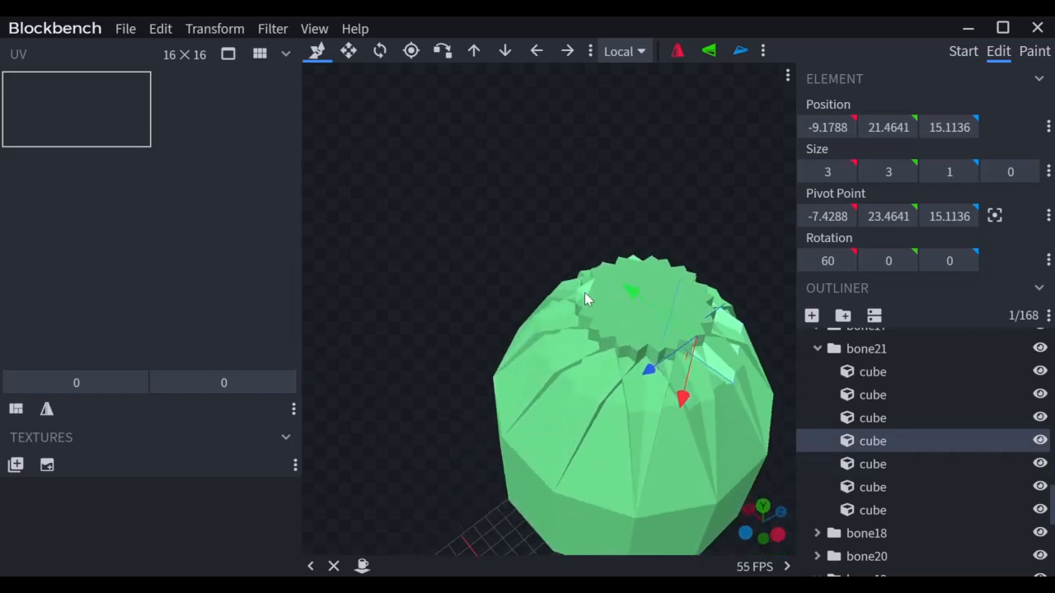
{"action": "left_click", "coordinate": [585, 294]}
{"action": "key", "text": "s"}
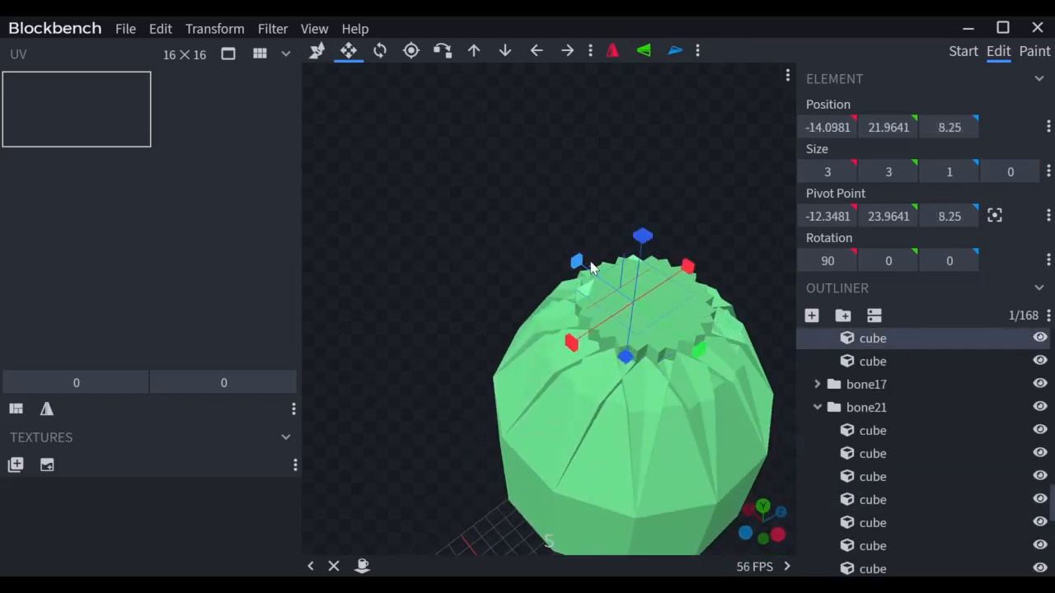
{"action": "left_click_drag", "start_coordinate": [581, 263], "coordinate": [593, 274]}
Step: Shorten three more top-ring cubes from height 3 to 2
{"action": "left_click", "coordinate": [585, 305]}
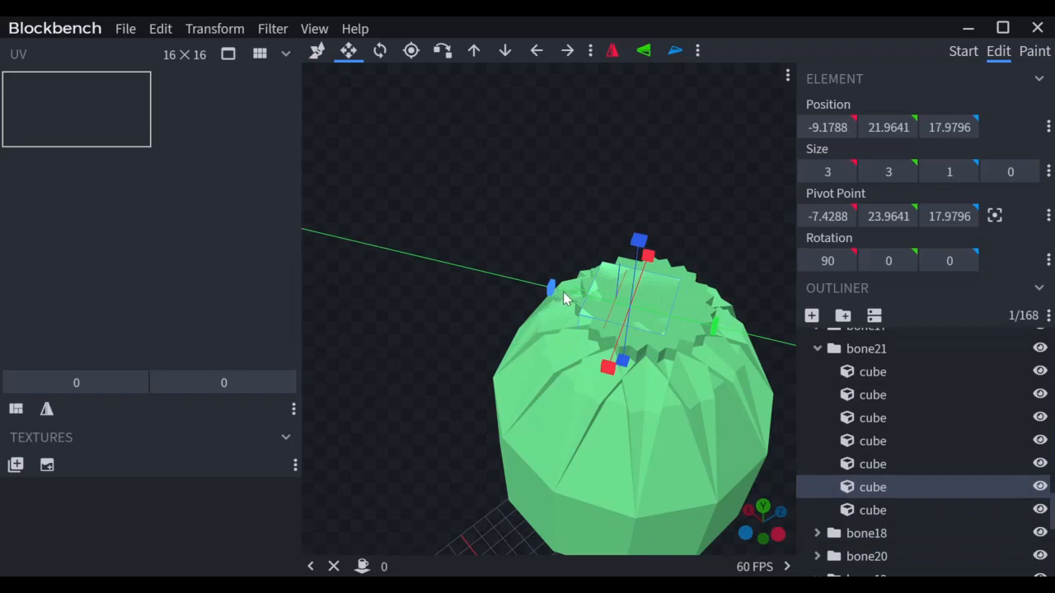
{"action": "left_click_drag", "start_coordinate": [563, 292], "coordinate": [569, 295]}
{"action": "left_click", "coordinate": [601, 337]}
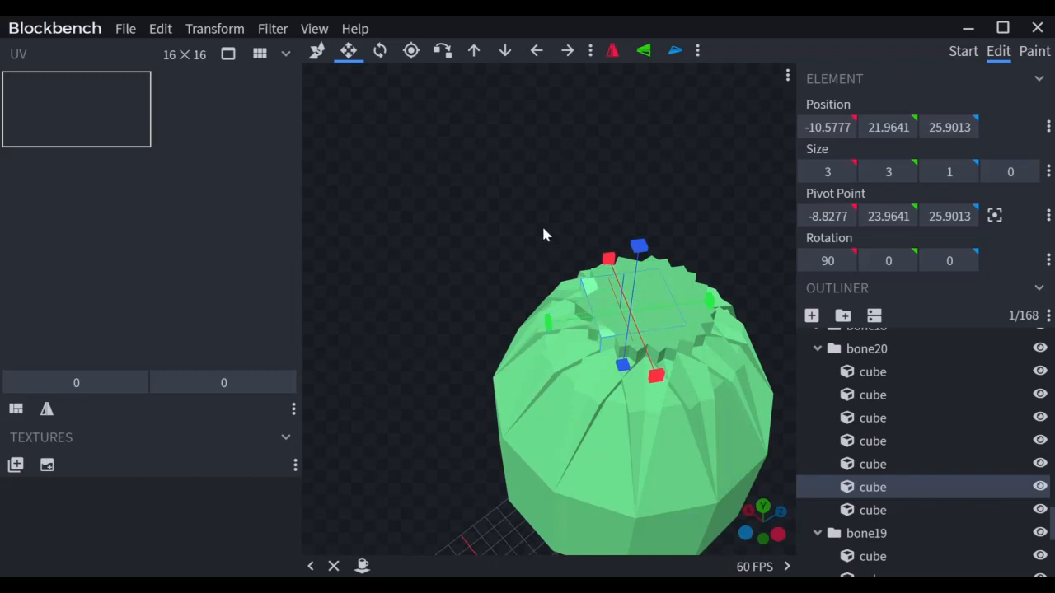
{"action": "left_click_drag", "start_coordinate": [542, 233], "coordinate": [574, 323]}
{"action": "left_click", "coordinate": [600, 266]}
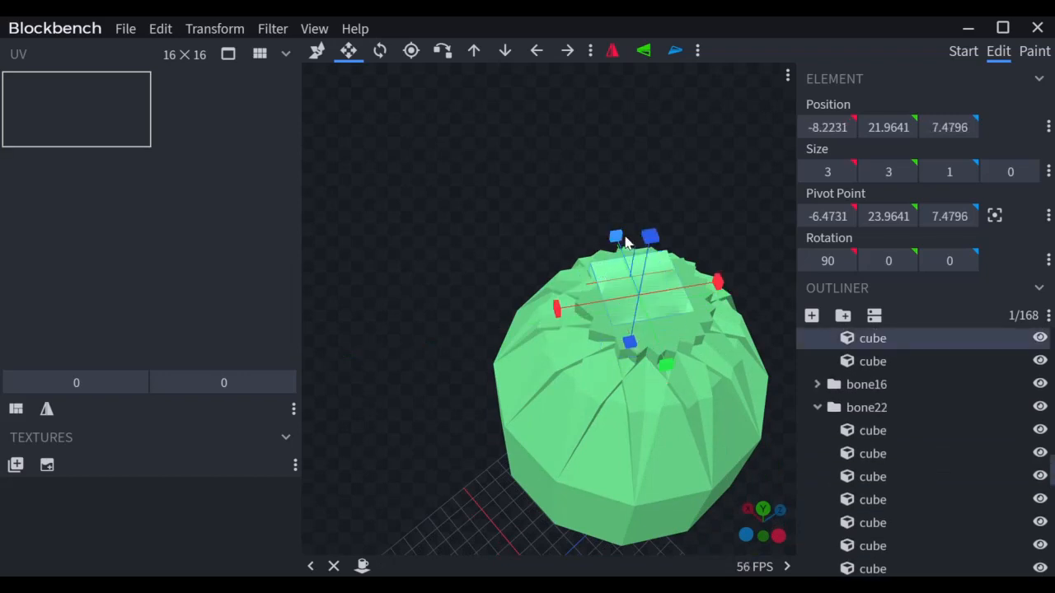
{"action": "left_click_drag", "start_coordinate": [617, 237], "coordinate": [579, 319]}
{"action": "left_click", "coordinate": [592, 305]}
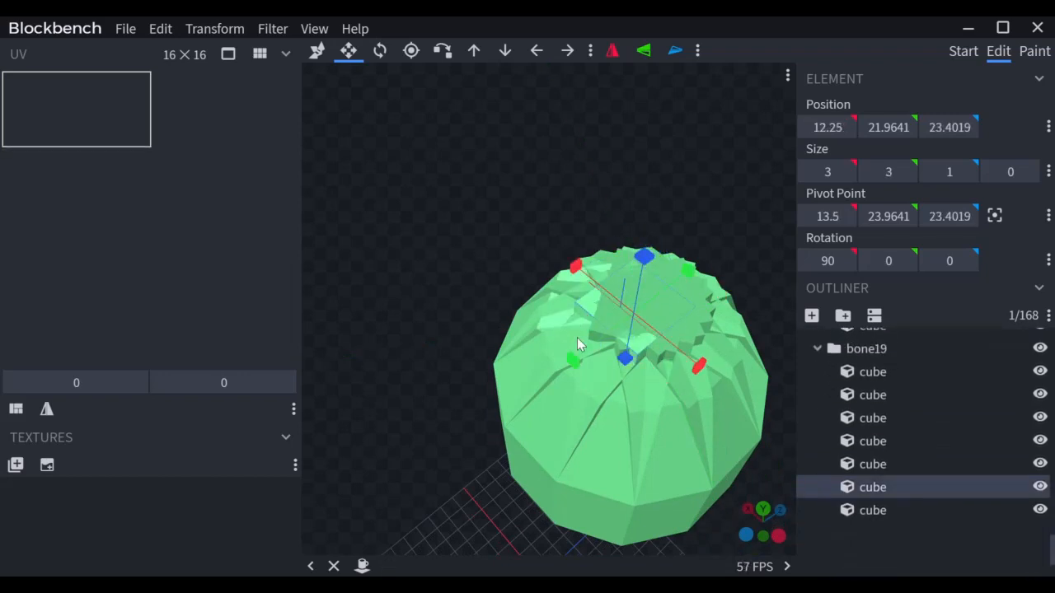
{"action": "left_click_drag", "start_coordinate": [574, 358], "coordinate": [595, 357]}
{"action": "left_click_drag", "start_coordinate": [659, 280], "coordinate": [591, 276]}
{"action": "left_click", "coordinate": [682, 350]}
{"action": "left_click_drag", "start_coordinate": [707, 352], "coordinate": [682, 361]}
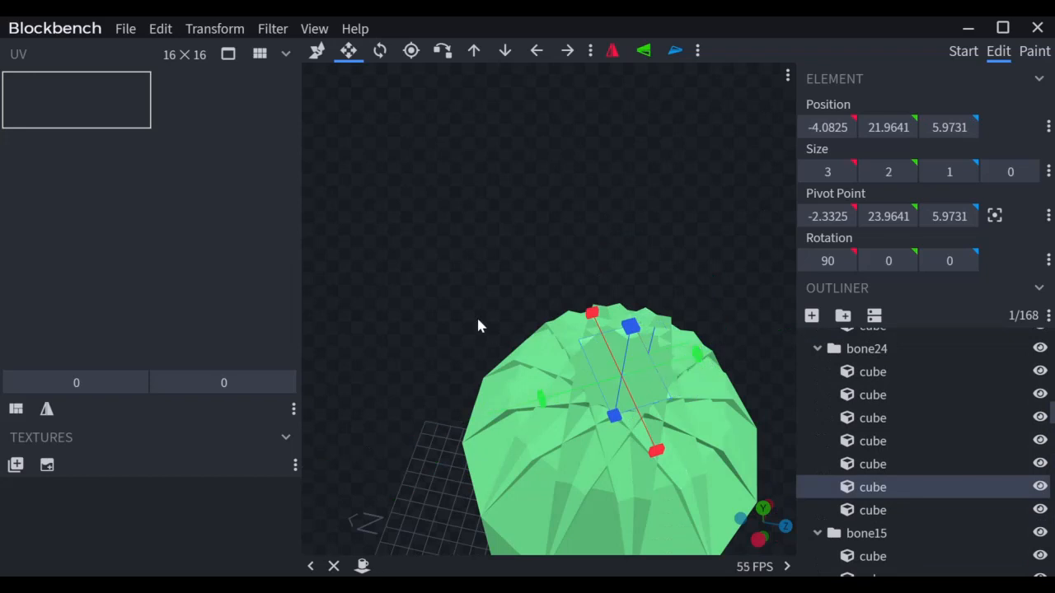
Step: Inspect the tapered green model from the sides and below, then select a cube at its bottom
{"action": "left_click_drag", "start_coordinate": [464, 291], "coordinate": [610, 257]}
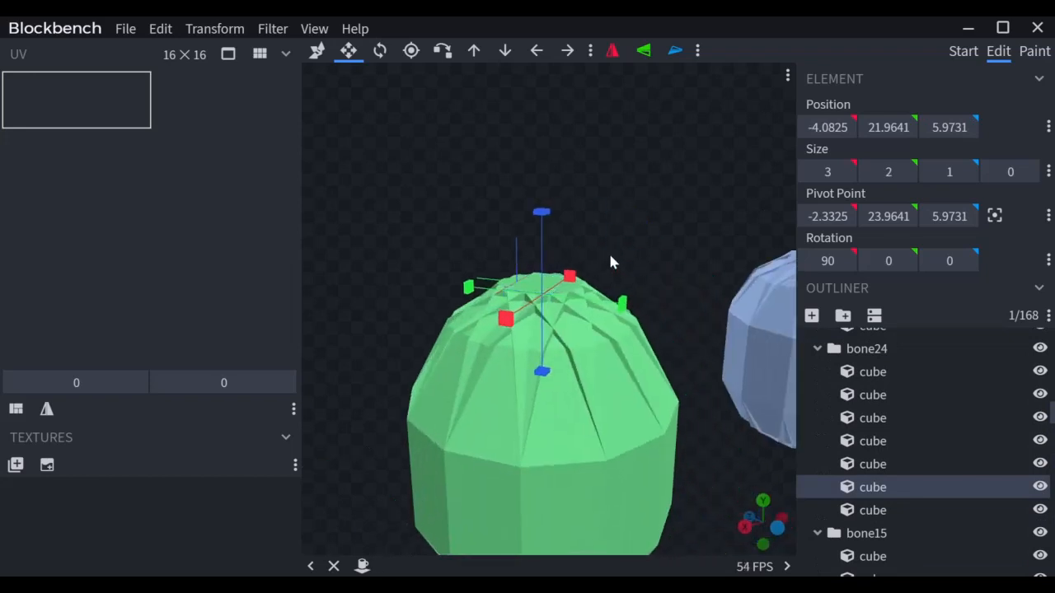
{"action": "right_click_drag", "start_coordinate": [610, 255], "coordinate": [600, 125]}
{"action": "scroll", "coordinate": [600, 126], "scroll_direction": "down", "scroll_amount": 4}
{"action": "left_click_drag", "start_coordinate": [638, 186], "coordinate": [558, 179]}
{"action": "right_click_drag", "start_coordinate": [558, 179], "coordinate": [574, 67]}
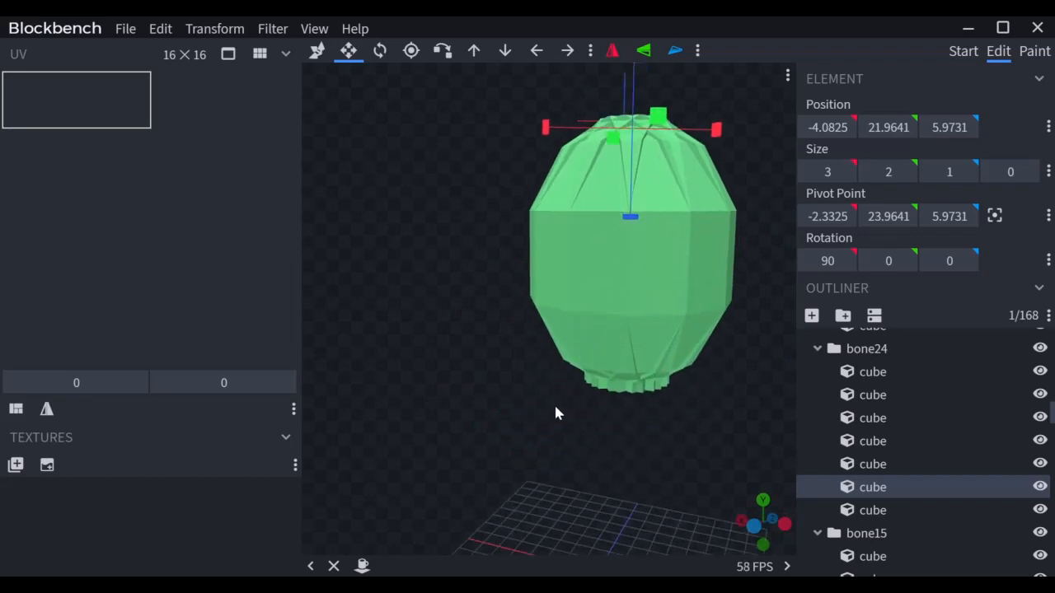
{"action": "left_click_drag", "start_coordinate": [554, 404], "coordinate": [624, 493]}
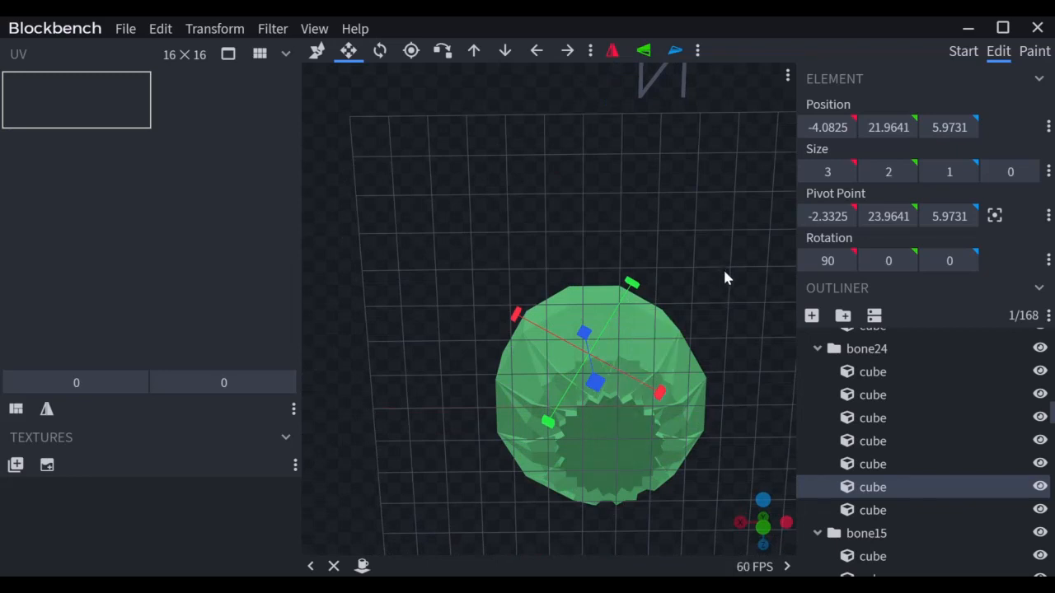
{"action": "left_click_drag", "start_coordinate": [726, 278], "coordinate": [727, 418]}
{"action": "left_click_drag", "start_coordinate": [733, 299], "coordinate": [713, 452]}
{"action": "left_click_drag", "start_coordinate": [718, 301], "coordinate": [571, 235]}
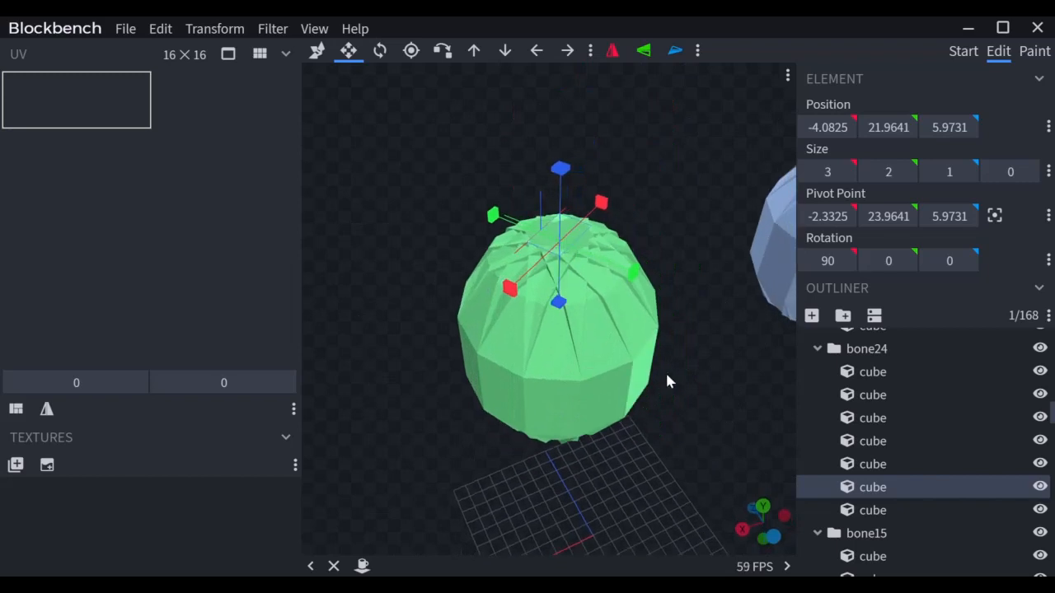
{"action": "scroll", "coordinate": [667, 377], "scroll_direction": "down", "scroll_amount": 5}
{"action": "left_click_drag", "start_coordinate": [687, 389], "coordinate": [660, 322]}
{"action": "scroll", "coordinate": [568, 362], "scroll_direction": "up", "scroll_amount": 5}
{"action": "left_click", "coordinate": [540, 379]}
{"action": "scroll", "coordinate": [544, 495], "scroll_direction": "down", "scroll_amount": 5}
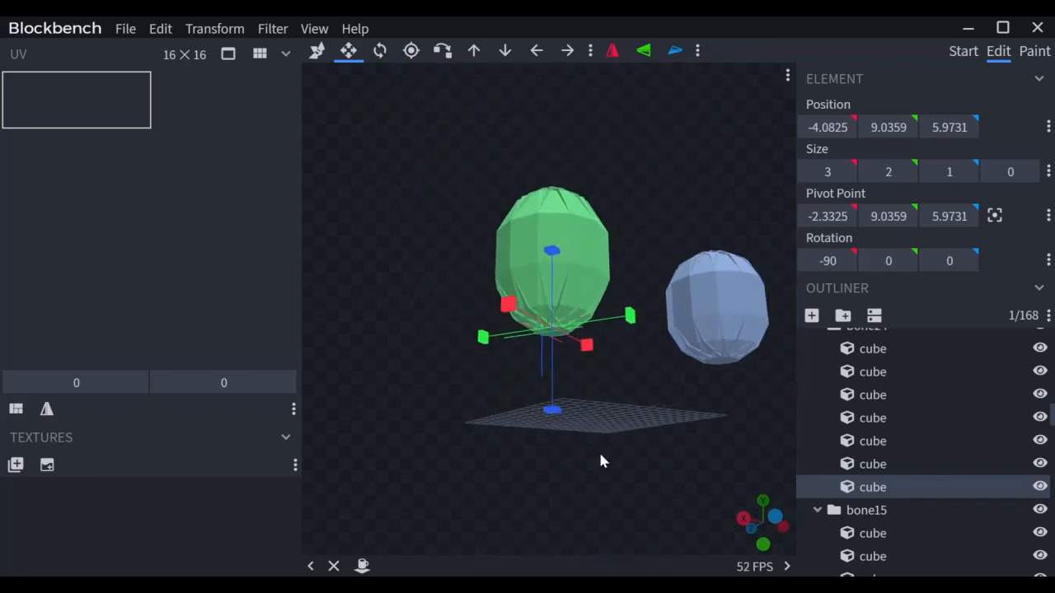
Step: Fold up bone15, bone24, bone14, bone13 and bone23, then select the Example2 group
{"action": "left_click_drag", "start_coordinate": [602, 461], "coordinate": [622, 266]}
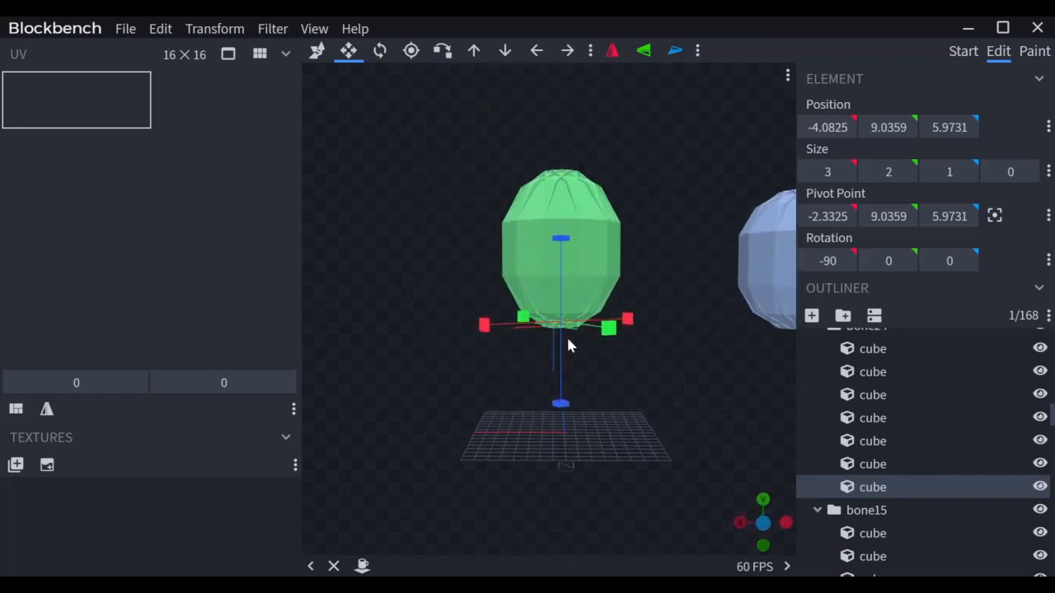
{"action": "left_click", "coordinate": [817, 510]}
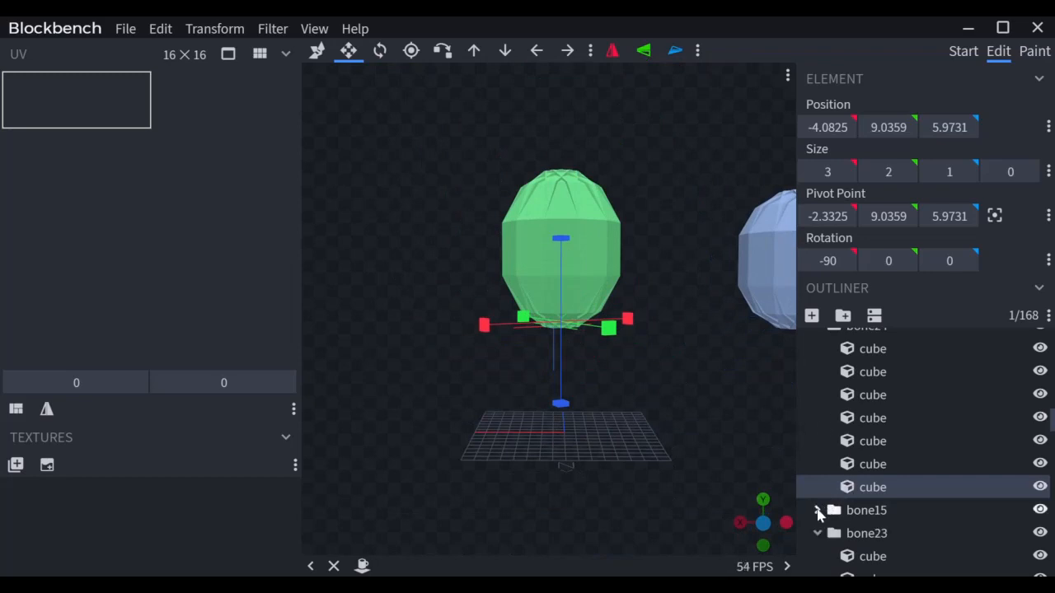
{"action": "scroll", "coordinate": [818, 512], "scroll_direction": "down", "scroll_amount": 3}
{"action": "left_click", "coordinate": [818, 424]}
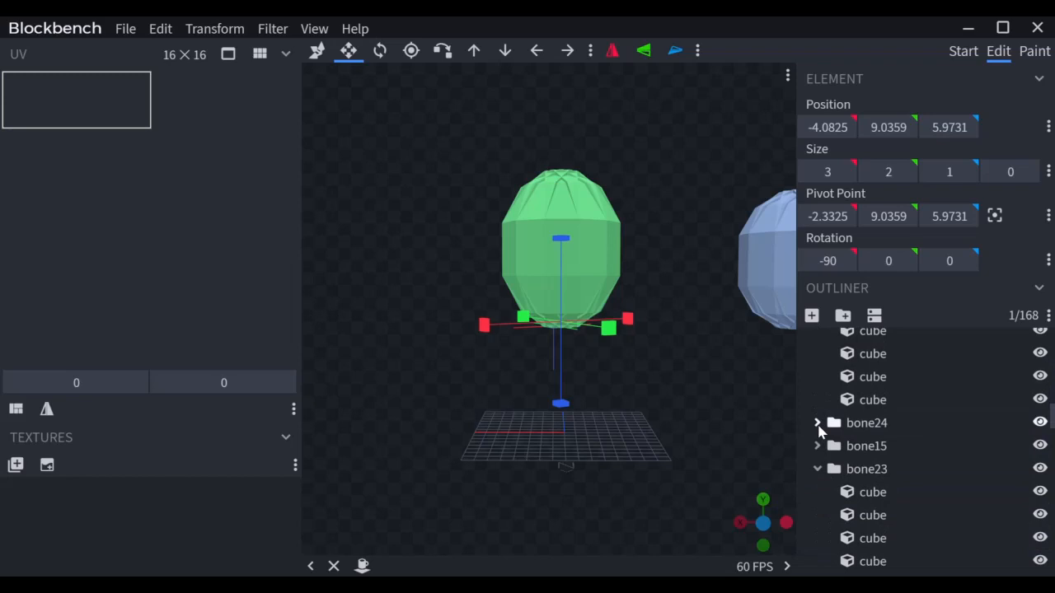
{"action": "scroll", "coordinate": [818, 429], "scroll_direction": "up", "scroll_amount": 3}
{"action": "left_click", "coordinate": [818, 392]}
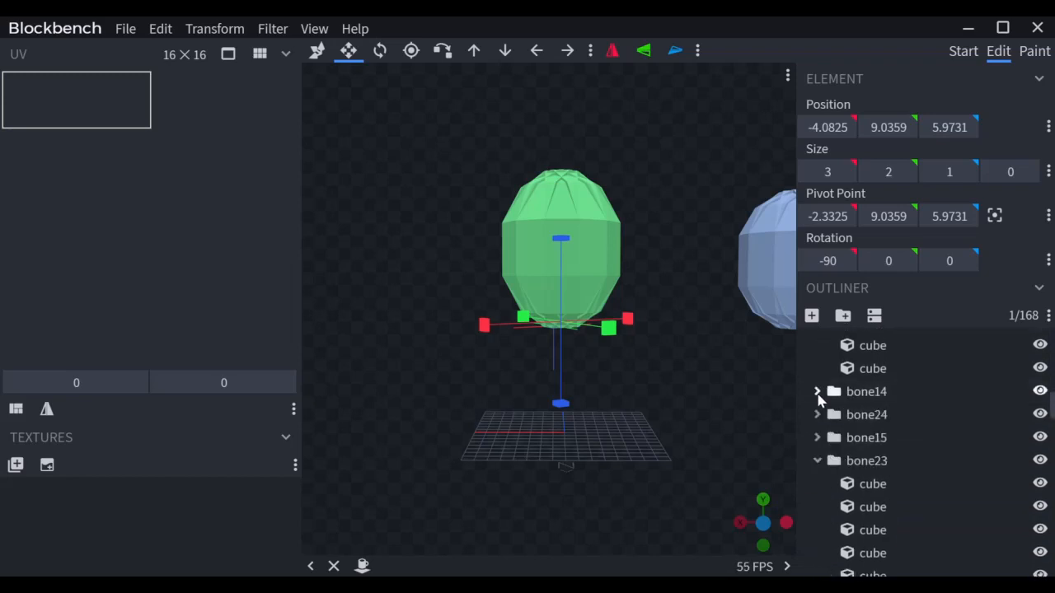
{"action": "scroll", "coordinate": [816, 400], "scroll_direction": "up", "scroll_amount": 2}
{"action": "left_click", "coordinate": [818, 354]}
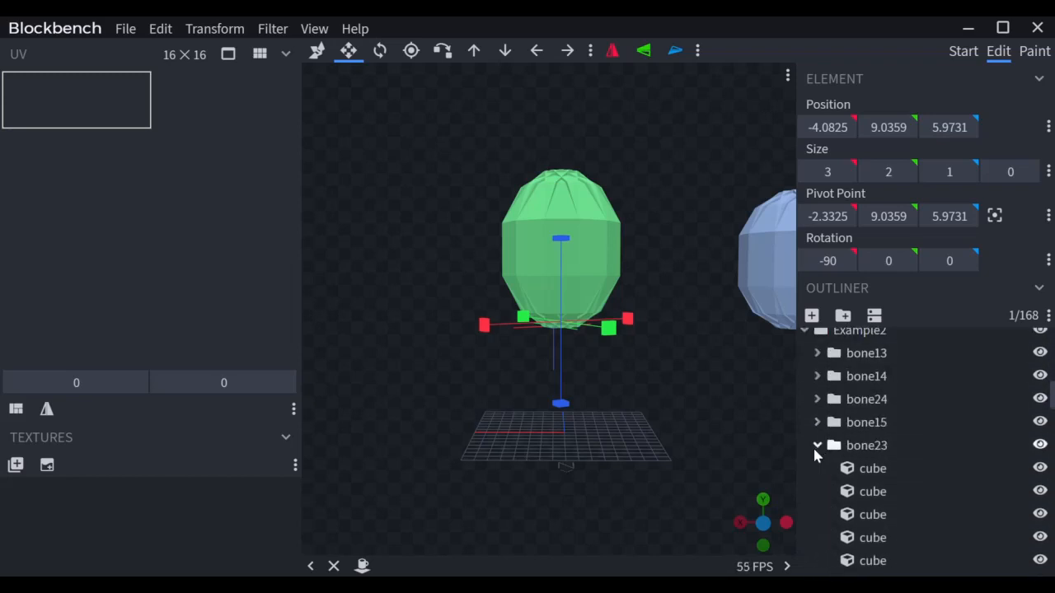
{"action": "left_click", "coordinate": [818, 445]}
{"action": "scroll", "coordinate": [817, 445], "scroll_direction": "up", "scroll_amount": 3}
{"action": "left_click", "coordinate": [851, 442]}
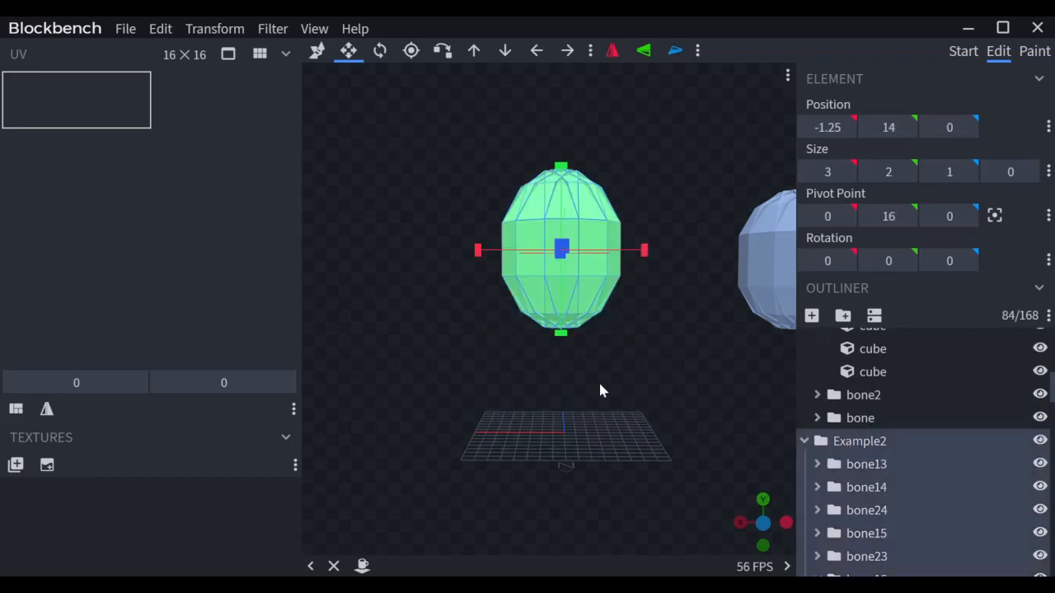
Step: Move the green Example2 egg along Z and X so it sits beside the blue sphere
{"action": "scroll", "coordinate": [596, 441], "scroll_direction": "down", "scroll_amount": 3}
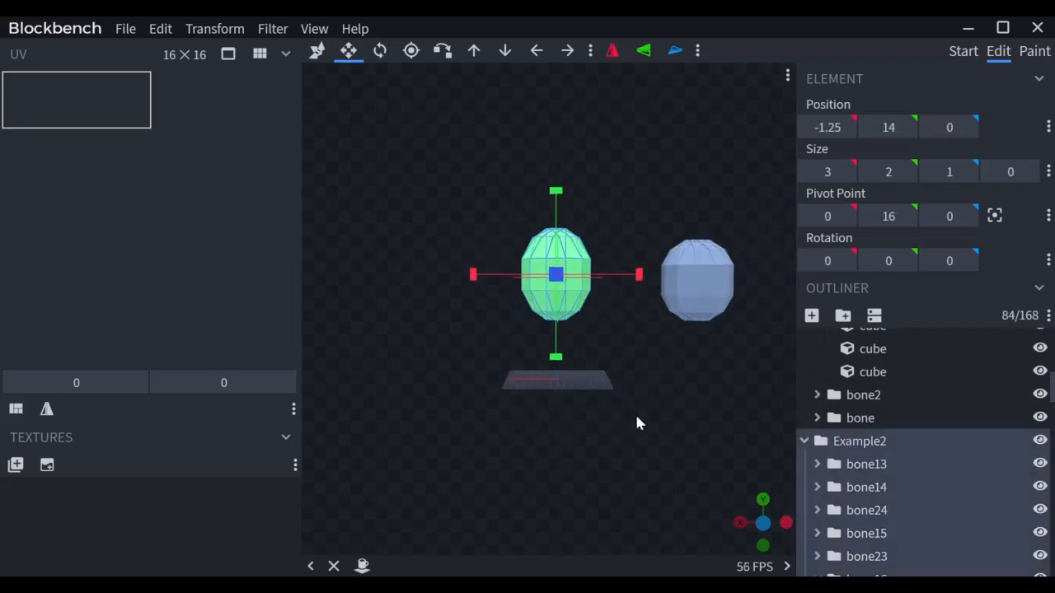
{"action": "key", "text": "v"}
{"action": "left_click_drag", "start_coordinate": [635, 422], "coordinate": [790, 318]}
{"action": "left_click_drag", "start_coordinate": [645, 233], "coordinate": [657, 288]}
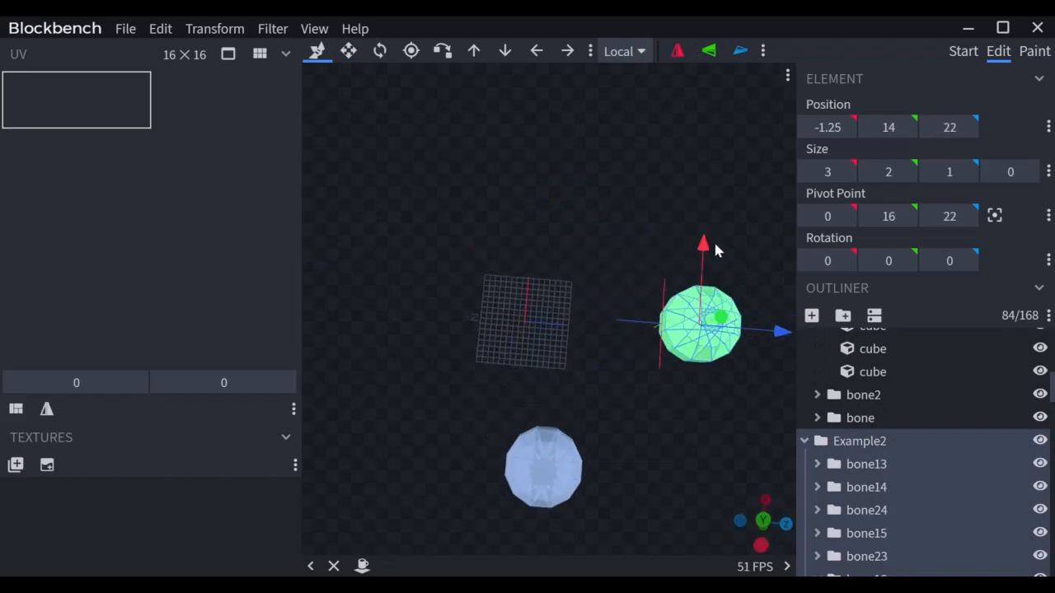
{"action": "left_click_drag", "start_coordinate": [716, 249], "coordinate": [691, 412]}
{"action": "left_click_drag", "start_coordinate": [603, 360], "coordinate": [618, 220]}
Step: Collapse the Example1 and Example2 groups in the outliner and clear the selection
{"action": "scroll", "coordinate": [834, 424], "scroll_direction": "down", "scroll_amount": 5}
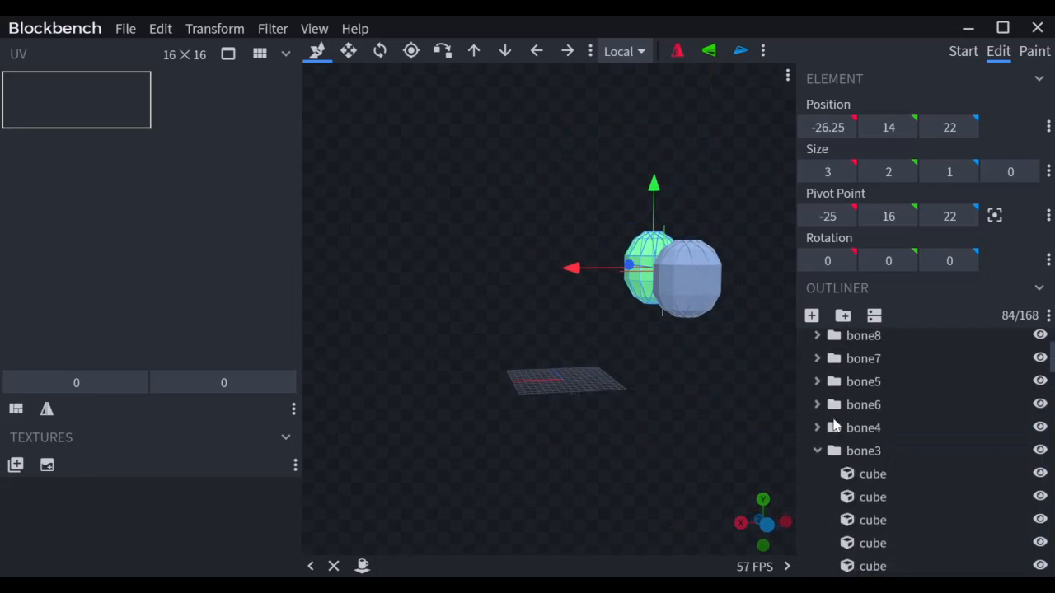
{"action": "scroll", "coordinate": [824, 425], "scroll_direction": "up", "scroll_amount": 3}
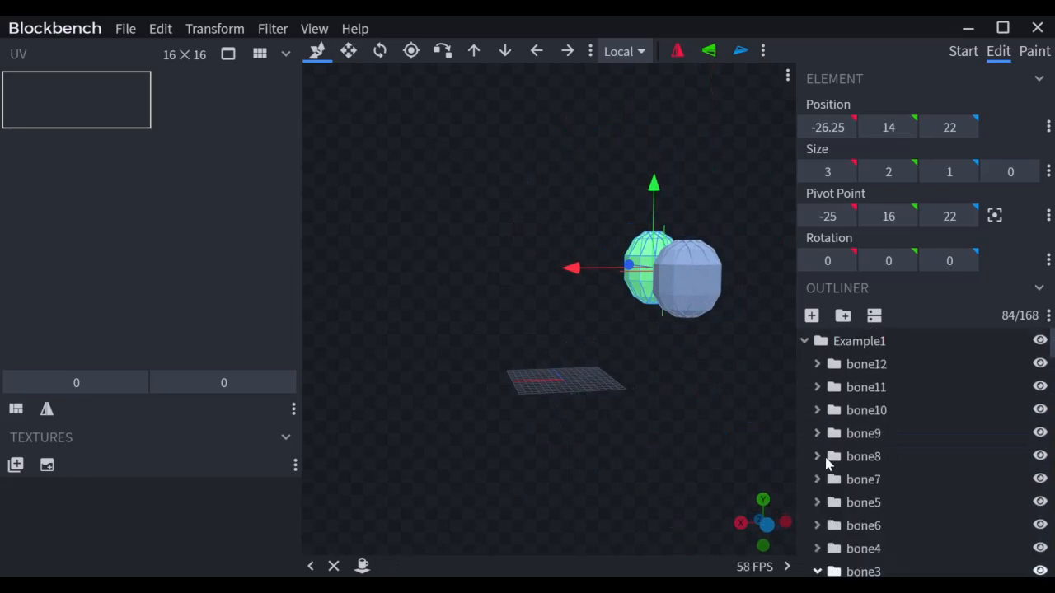
{"action": "left_click", "coordinate": [806, 342]}
{"action": "left_click", "coordinate": [806, 364]}
{"action": "left_click", "coordinate": [829, 400]}
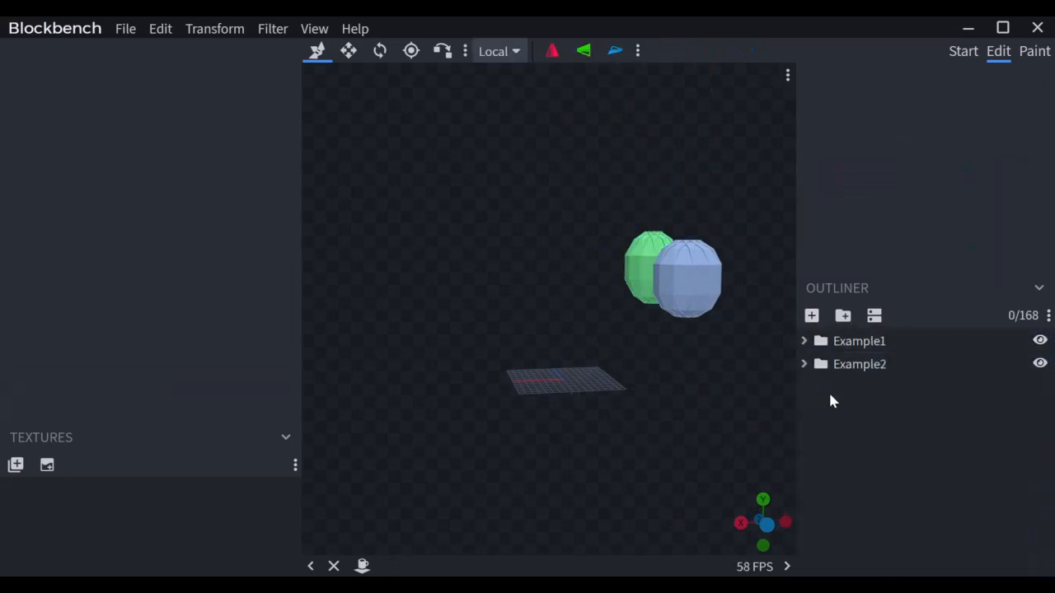
Step: Add a group named Example3 and stretch its yellow cube's height to make it 3×4×1
{"action": "left_click", "coordinate": [842, 315]}
{"action": "key", "text": "F2"}
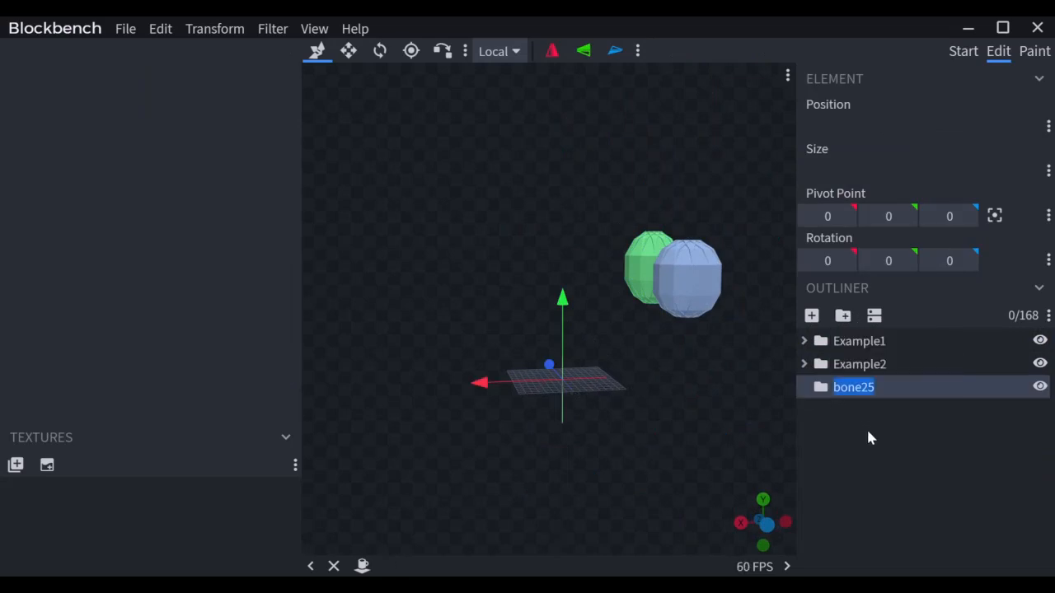
{"action": "type", "text": "Example3"}
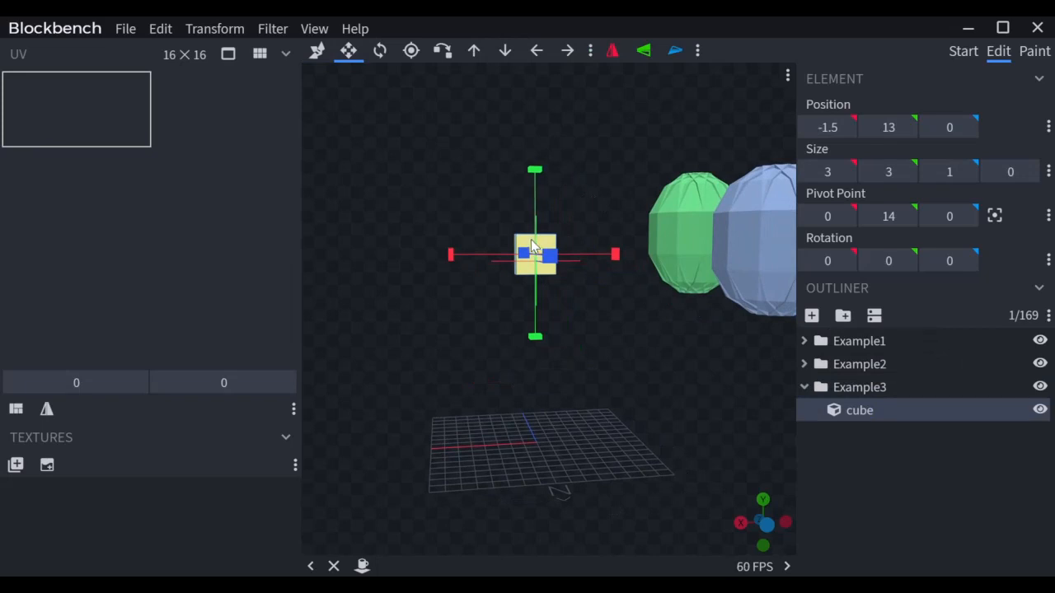
{"action": "left_click_drag", "start_coordinate": [541, 189], "coordinate": [537, 173]}
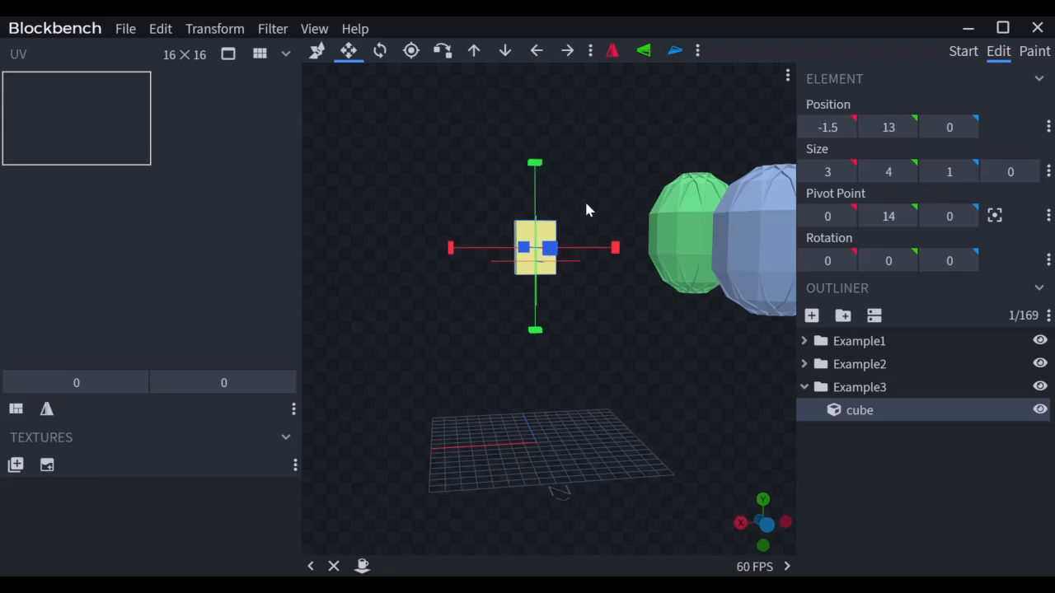
Step: Duplicate the yellow cube and tilt the copy 22.5° about X
{"action": "key", "text": "ctrl+d"}
{"action": "key", "text": "r"}
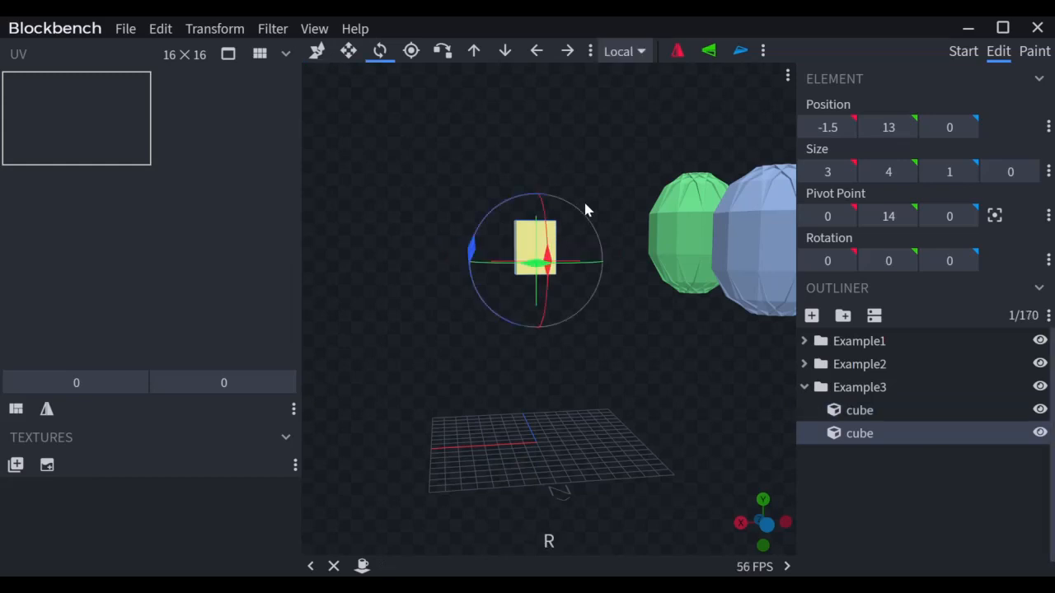
{"action": "left_click_drag", "start_coordinate": [551, 229], "coordinate": [546, 191]}
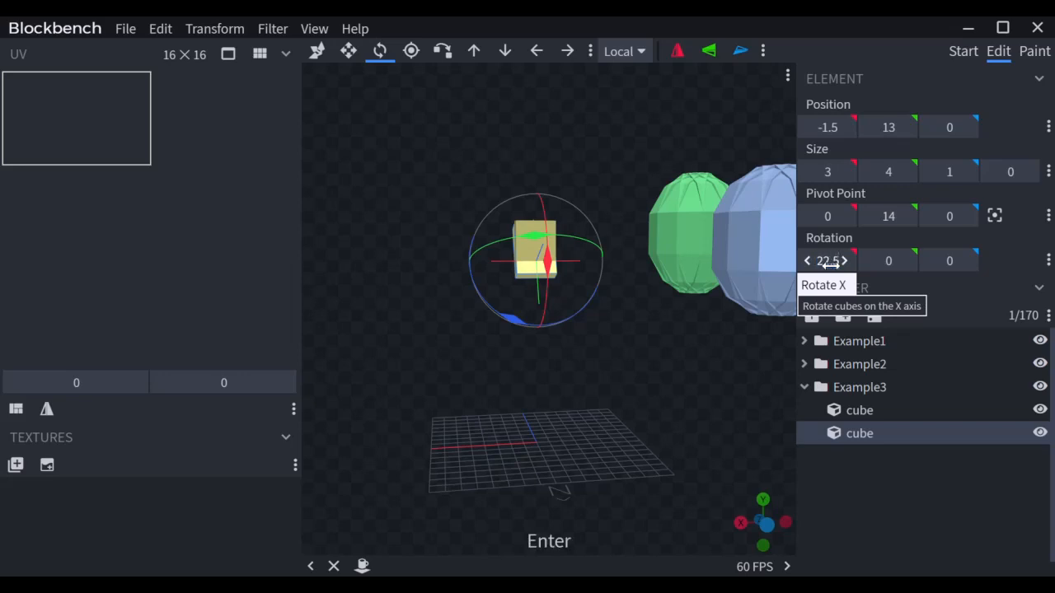
{"action": "scroll", "coordinate": [577, 247], "scroll_direction": "up", "scroll_amount": 3}
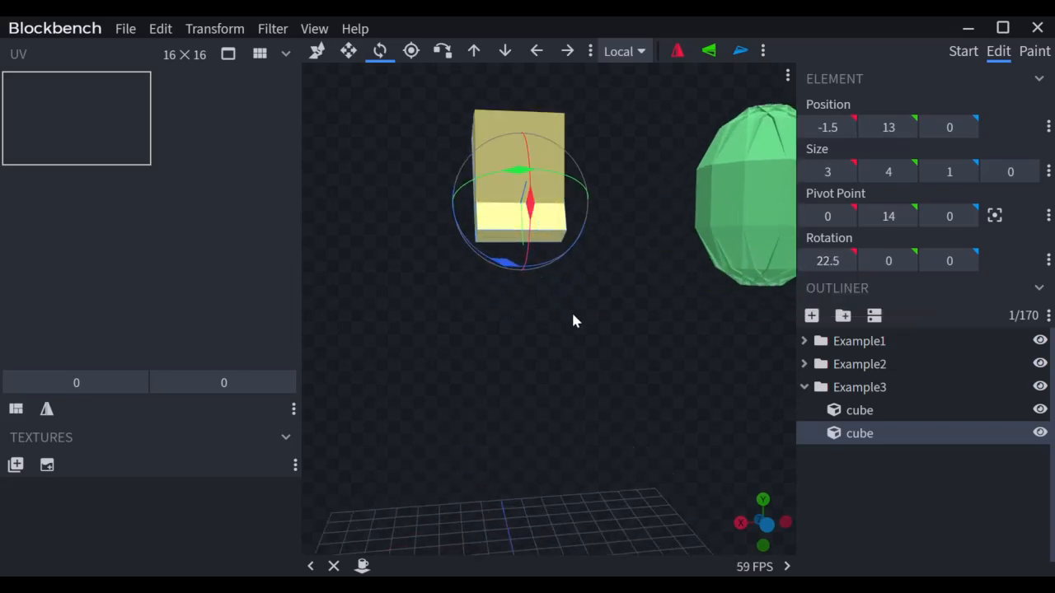
{"action": "right_click_drag", "start_coordinate": [575, 321], "coordinate": [599, 377]}
Step: Vertex-snap the tilted cube's lower corner onto the upright cube's top
{"action": "key", "text": "x"}
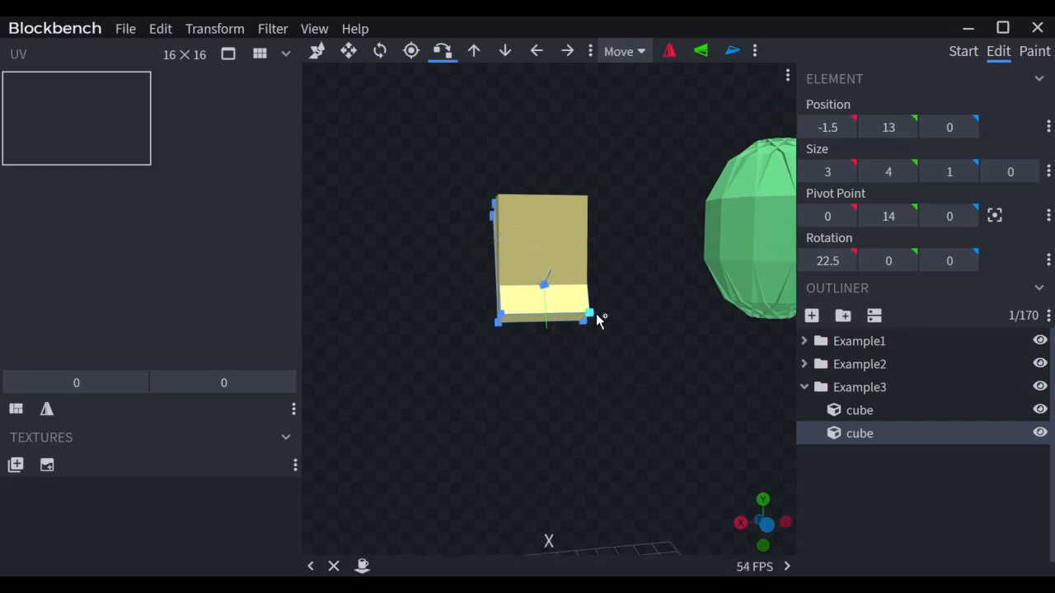
{"action": "left_click", "coordinate": [591, 313]}
{"action": "left_click", "coordinate": [567, 220]}
{"action": "left_click", "coordinate": [593, 199]}
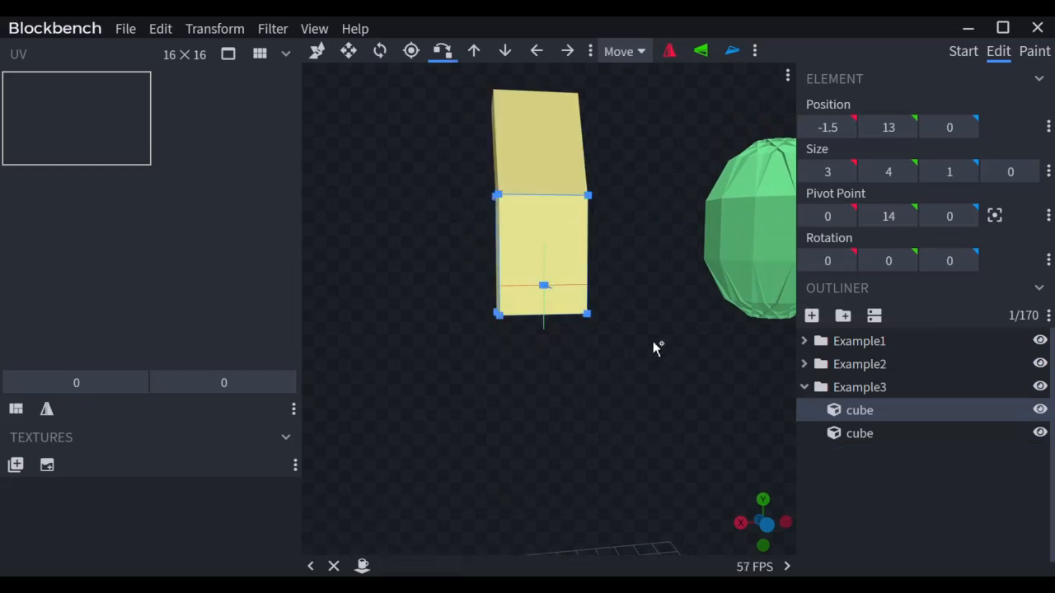
{"action": "left_click_drag", "start_coordinate": [653, 341], "coordinate": [610, 177]}
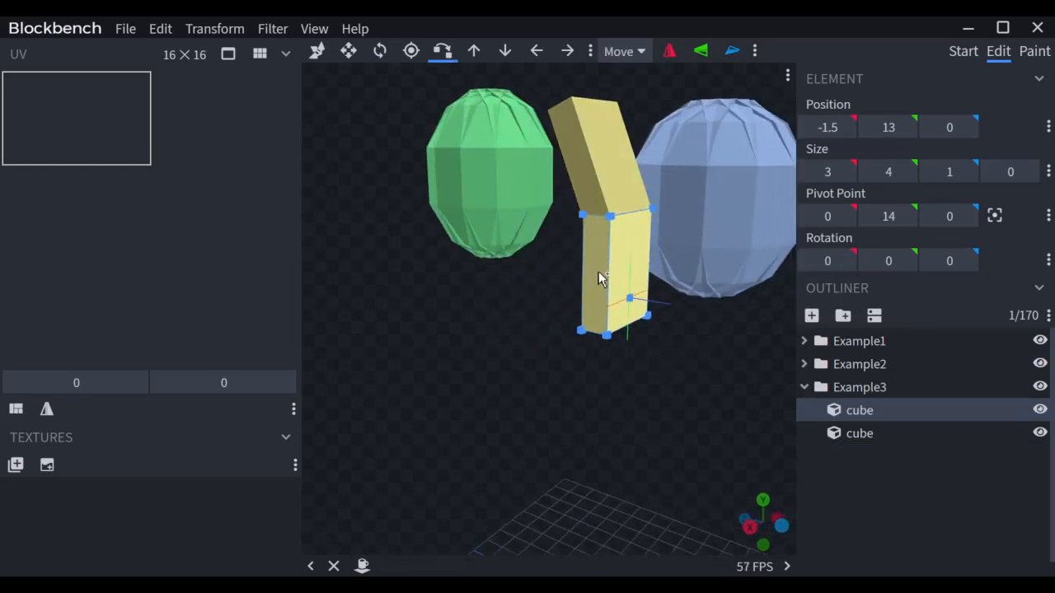
Step: Duplicate the upper tilted cube for the next bend of the curve
{"action": "left_click", "coordinate": [606, 177]}
{"action": "key", "text": "s"}
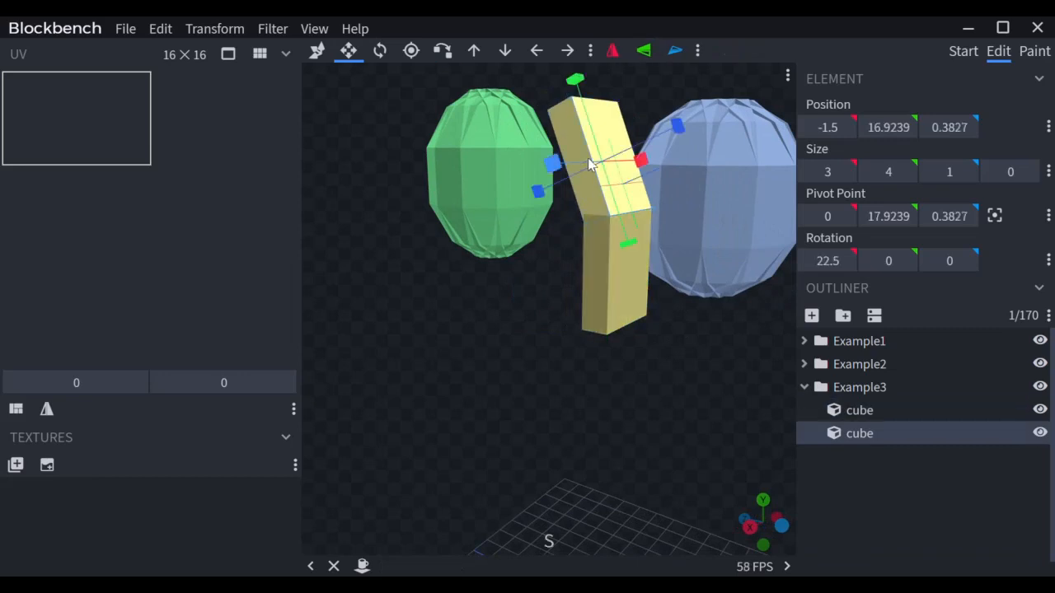
{"action": "key", "text": "v"}
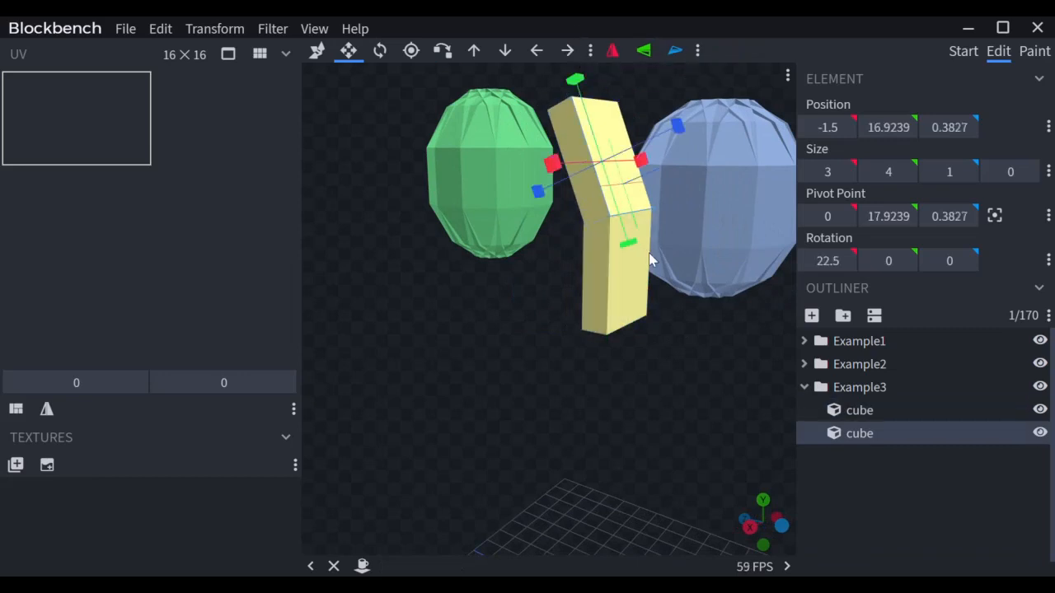
{"action": "key", "text": "ctrl+d"}
{"action": "left_click", "coordinate": [843, 261]}
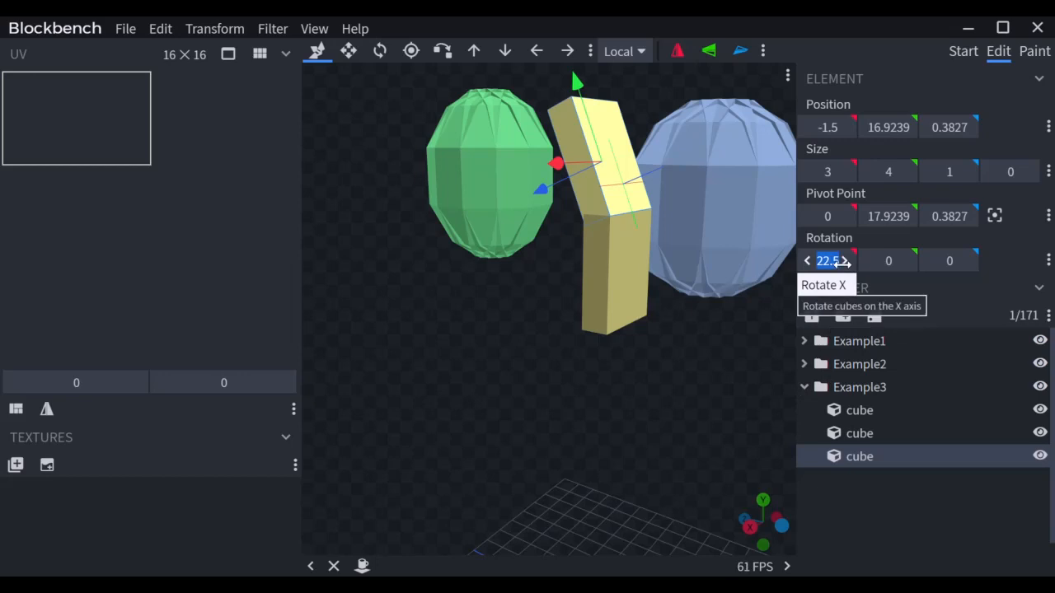
Step: Tilt the copy to 45° on X, snap it onto the piece below, and shorten it to 3
{"action": "type", "text": "45"}
{"action": "key", "text": "Return"}
{"action": "key", "text": "x"}
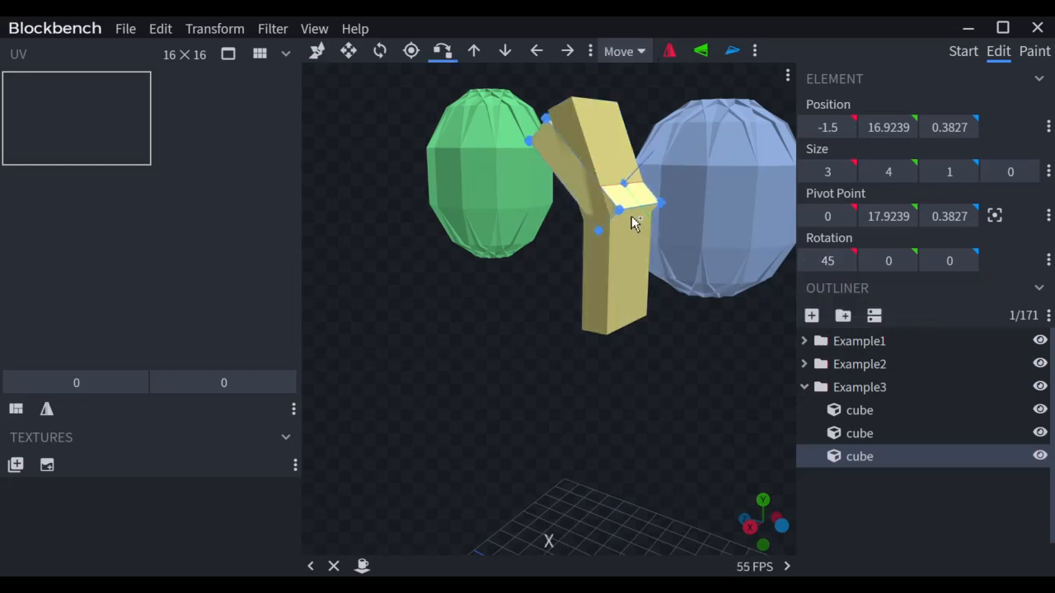
{"action": "left_click", "coordinate": [614, 163]}
{"action": "left_click_drag", "start_coordinate": [590, 108], "coordinate": [552, 330]}
{"action": "left_click", "coordinate": [548, 202]}
{"action": "key", "text": "s"}
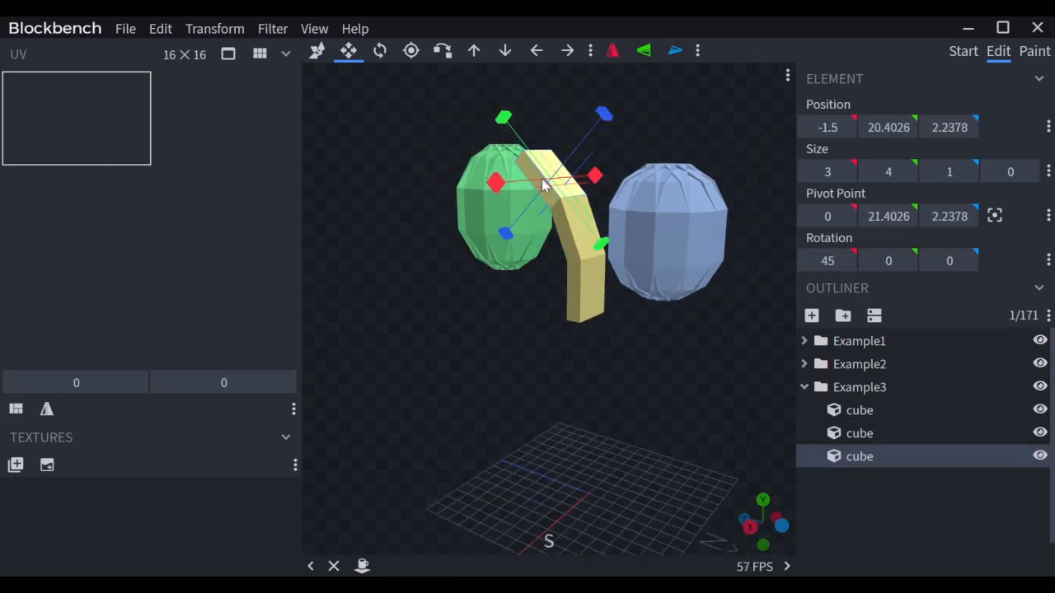
{"action": "left_click_drag", "start_coordinate": [515, 135], "coordinate": [525, 150]}
{"action": "left_click_drag", "start_coordinate": [561, 296], "coordinate": [510, 351]}
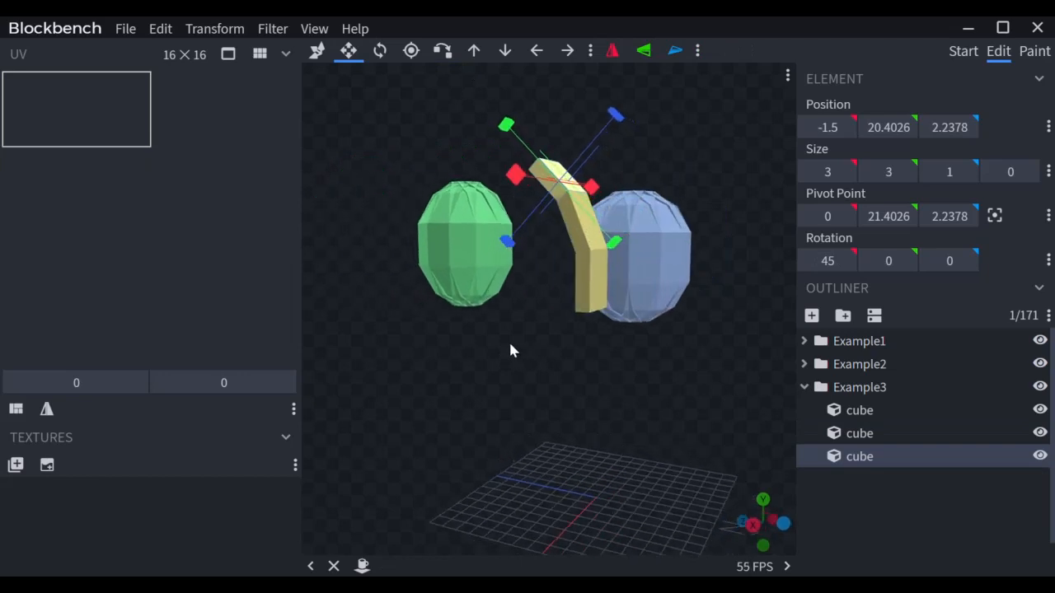
Step: Add a 67.5° copy snapped onto the end of the 45° piece
{"action": "key", "text": "ctrl+d"}
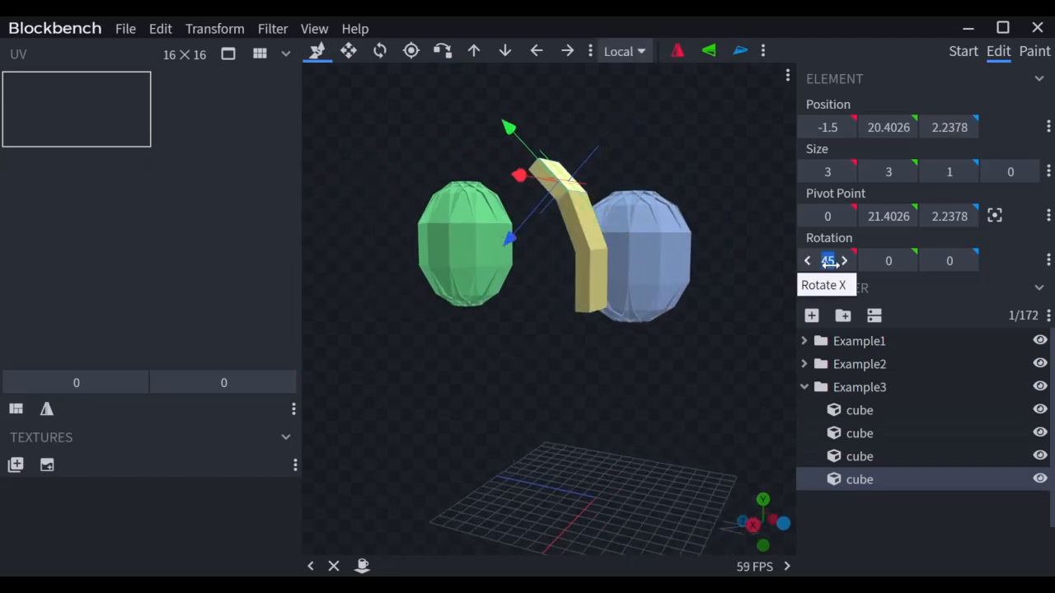
{"action": "type", "text": "67"}
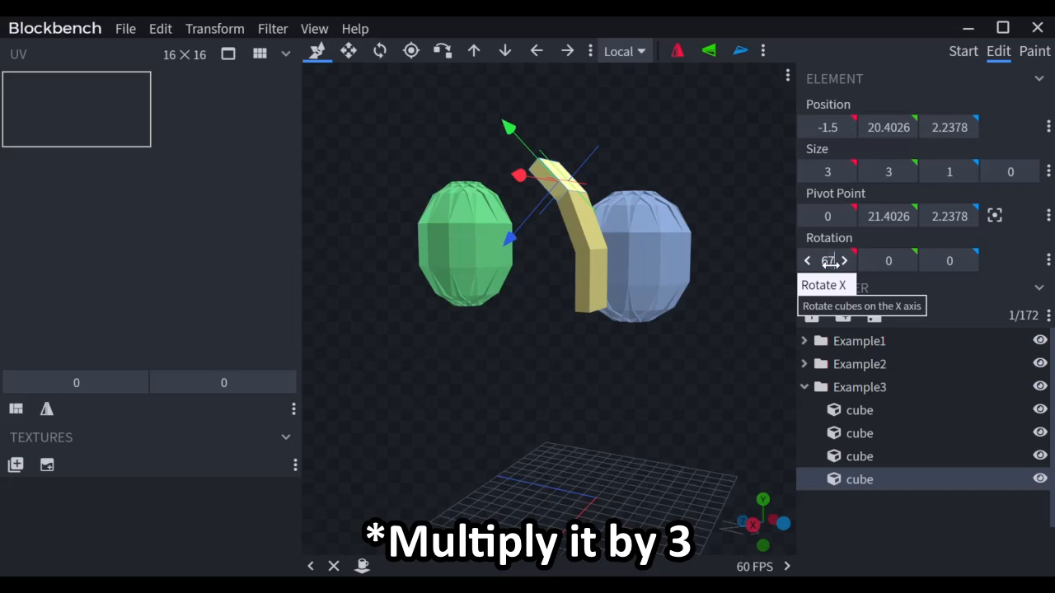
{"action": "type", "text": "p"}
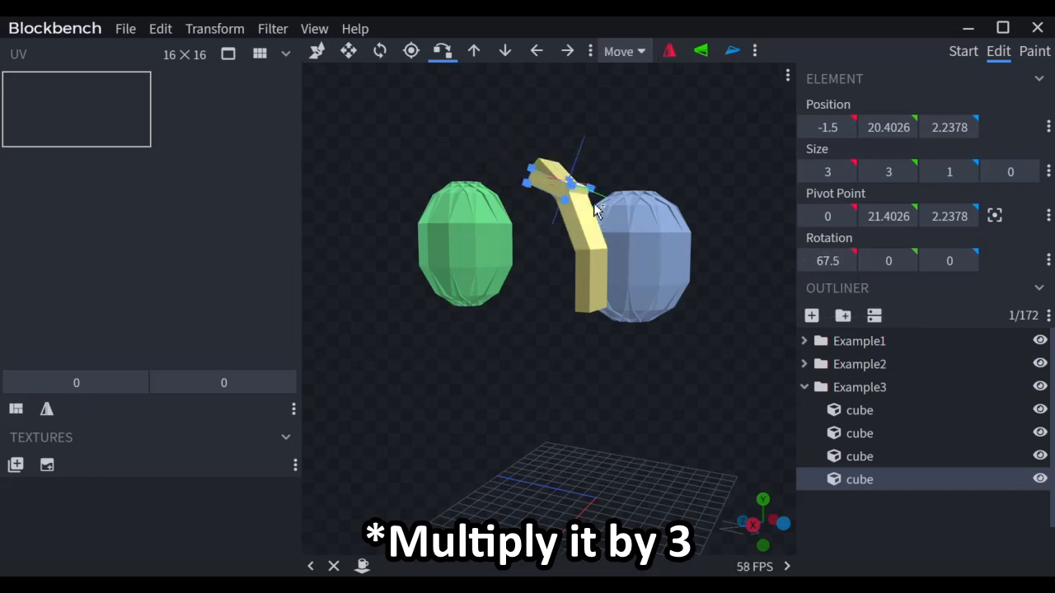
{"action": "left_click", "coordinate": [557, 170]}
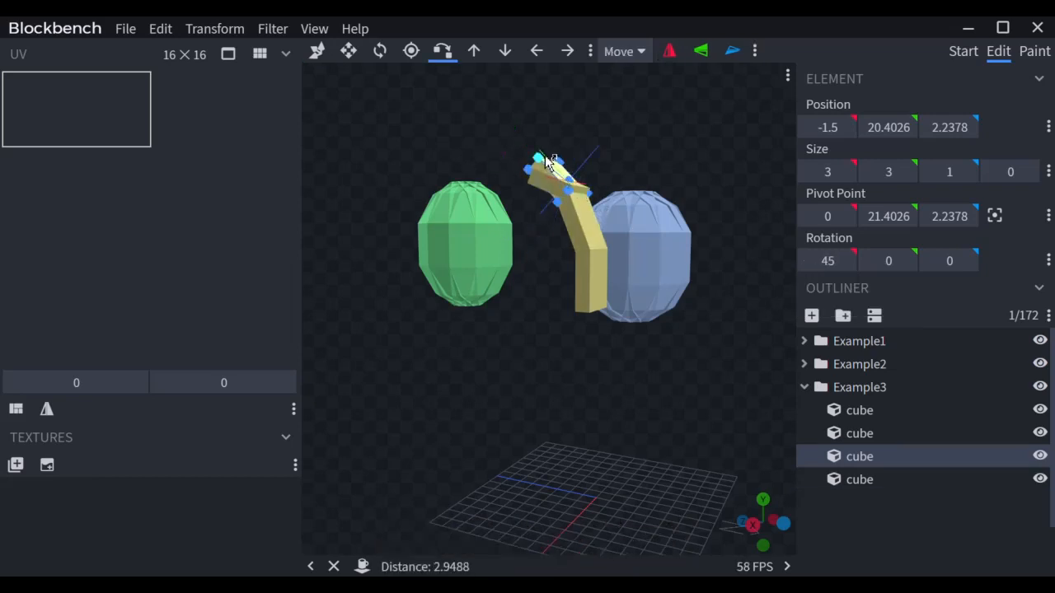
{"action": "left_click", "coordinate": [526, 157]}
Step: Add a 90° copy and begin snapping it to the 67.5° piece's end vertex
{"action": "key", "text": "ctrl+d"}
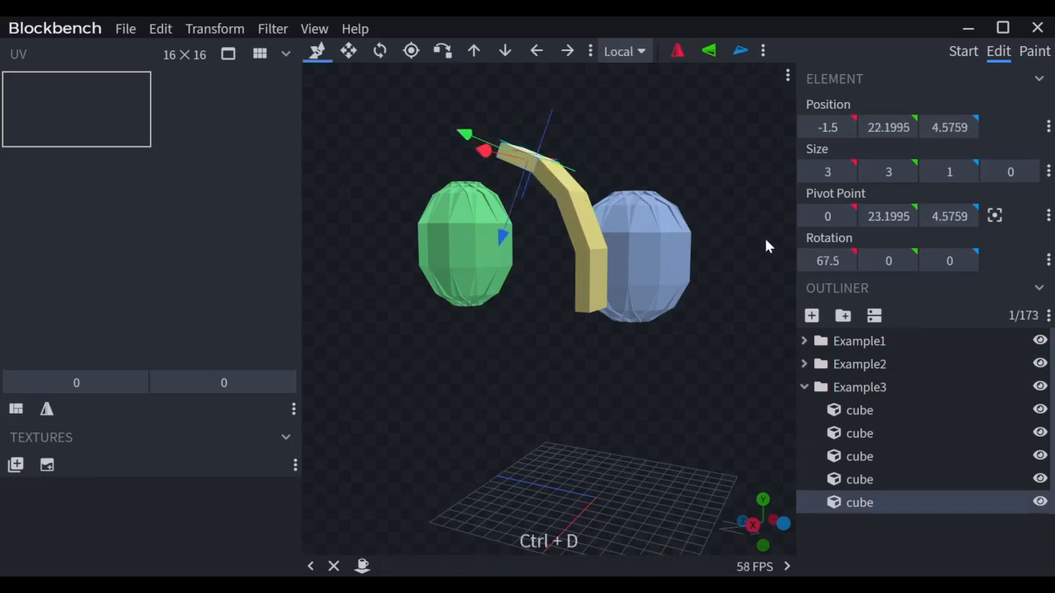
{"action": "left_click", "coordinate": [831, 263]}
{"action": "type", "text": "90"}
{"action": "key", "text": "Return"}
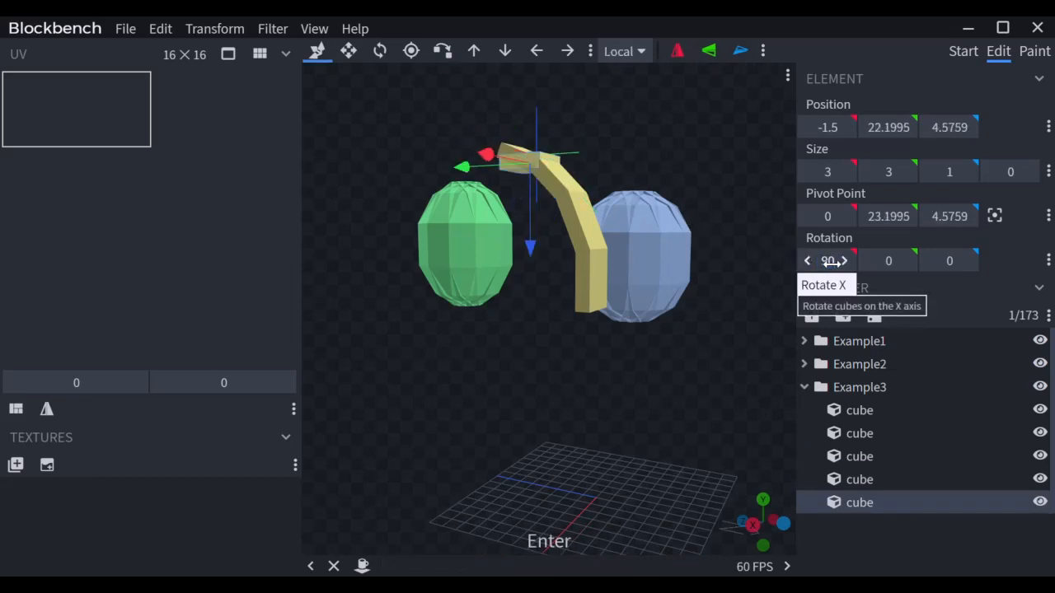
{"action": "key", "text": "x"}
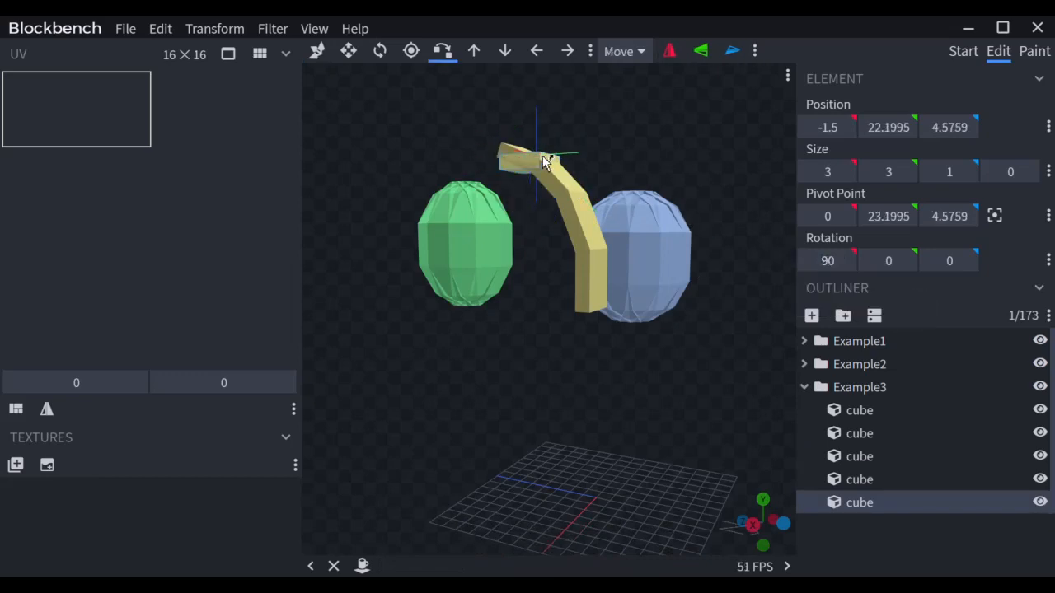
{"action": "left_click", "coordinate": [512, 154]}
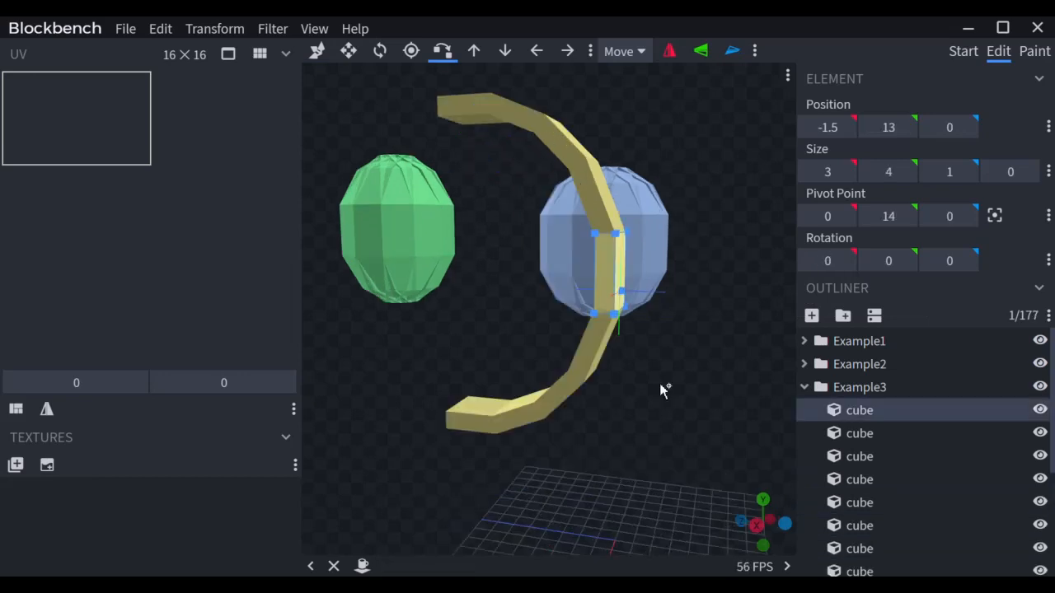
{"action": "left_click_drag", "start_coordinate": [662, 389], "coordinate": [690, 392]}
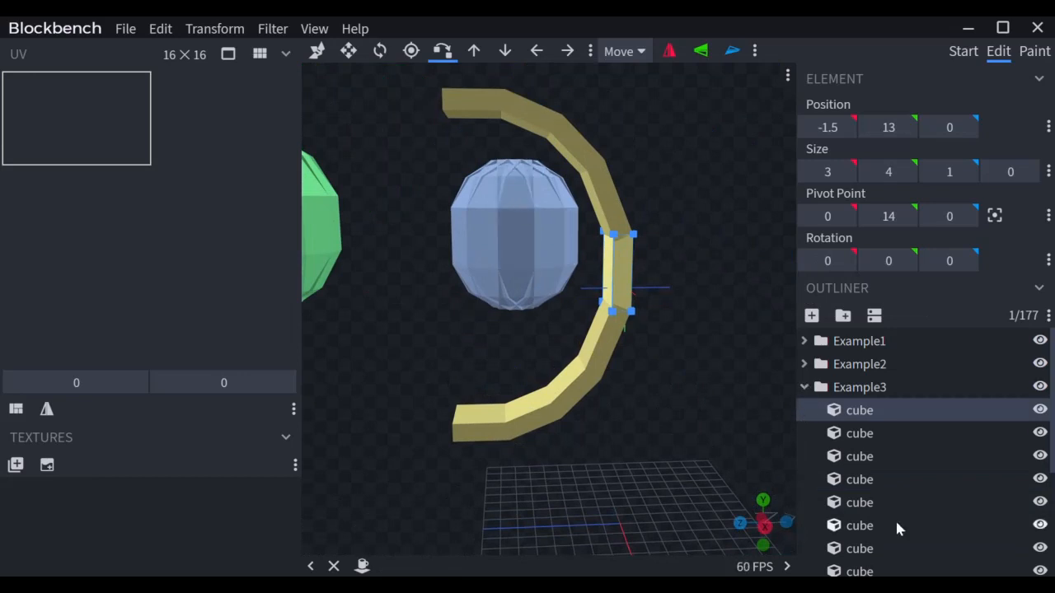
Step: Select all nine Example3 arc cubes and wrap them in a new group, bone25
{"action": "scroll", "coordinate": [895, 519], "scroll_direction": "down", "scroll_amount": 5}
{"action": "left_click", "coordinate": [869, 481]}
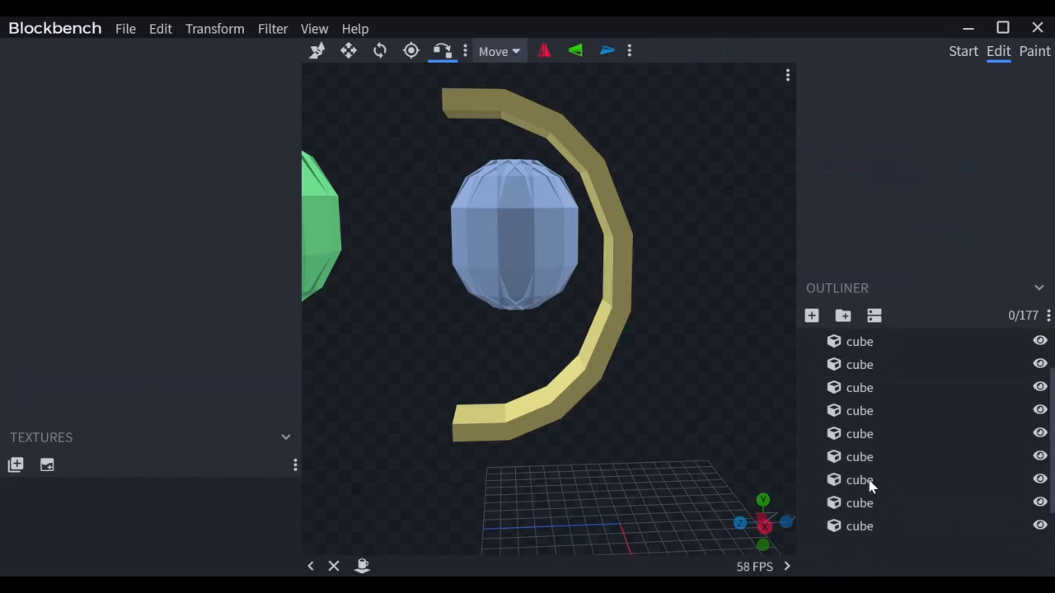
{"action": "left_click", "coordinate": [862, 525]}
{"action": "scroll", "coordinate": [860, 478], "scroll_direction": "up", "scroll_amount": 5}
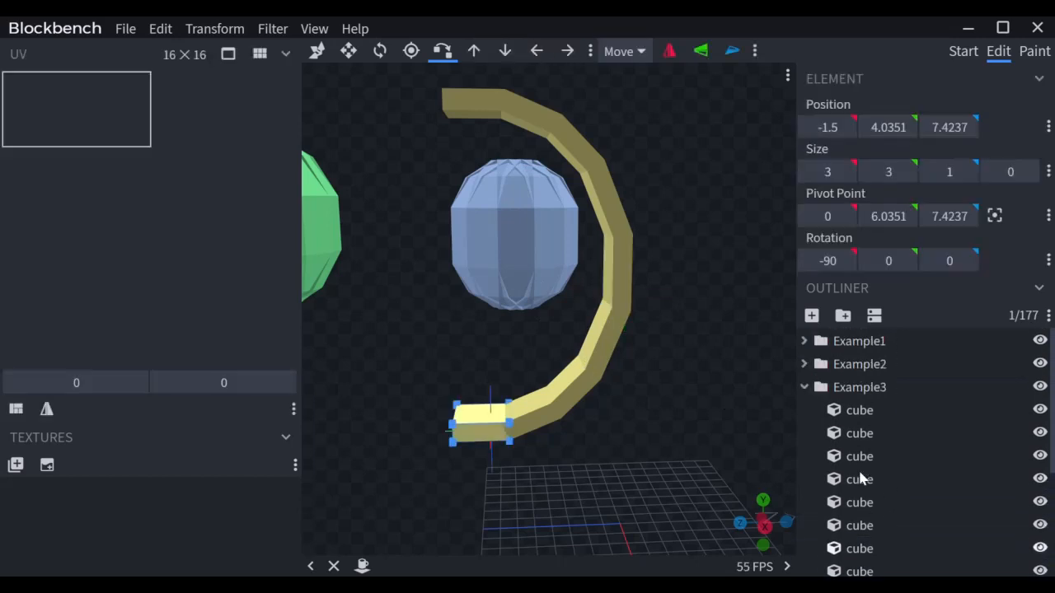
{"action": "left_click", "coordinate": [878, 412], "text": "shift"}
{"action": "left_click", "coordinate": [843, 320]}
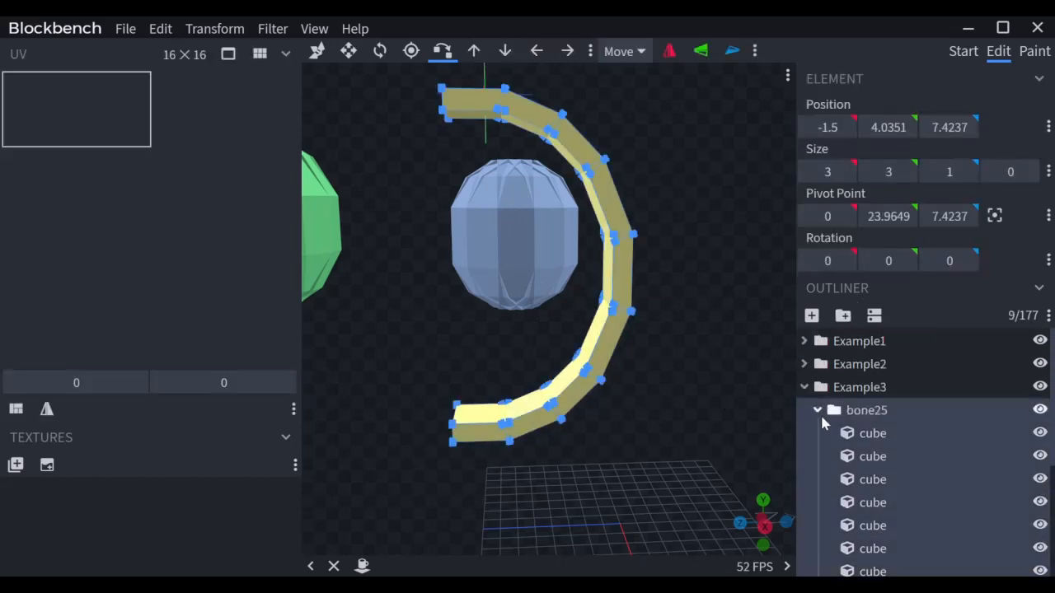
Step: Duplicate bone25 as bone26 and set its Y rotation to -45°
{"action": "left_click", "coordinate": [816, 410]}
{"action": "key", "text": "ctrl+d"}
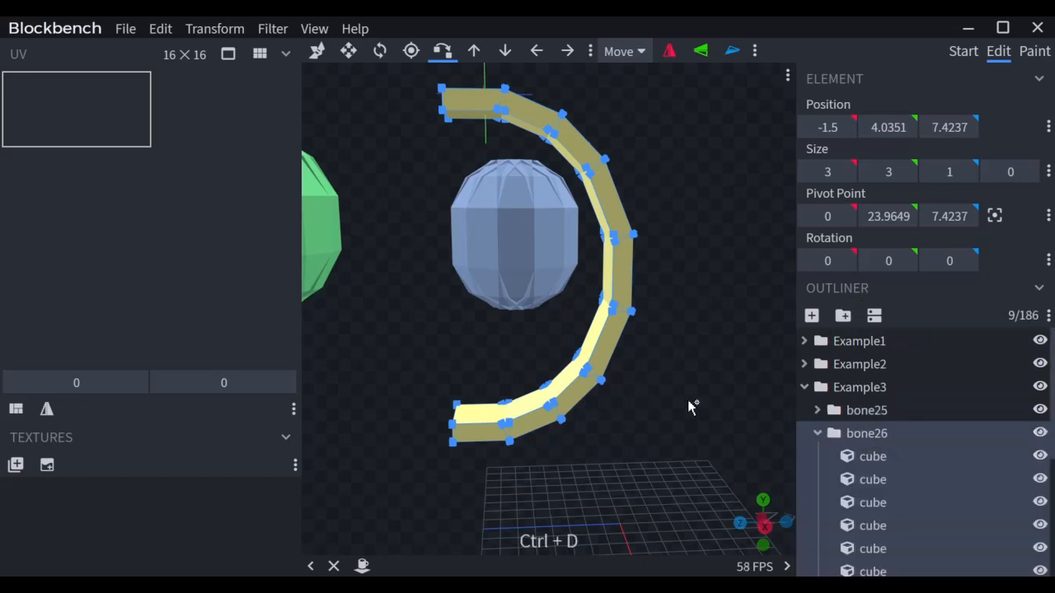
{"action": "left_click_drag", "start_coordinate": [687, 399], "coordinate": [624, 416]}
{"action": "key", "text": "r"}
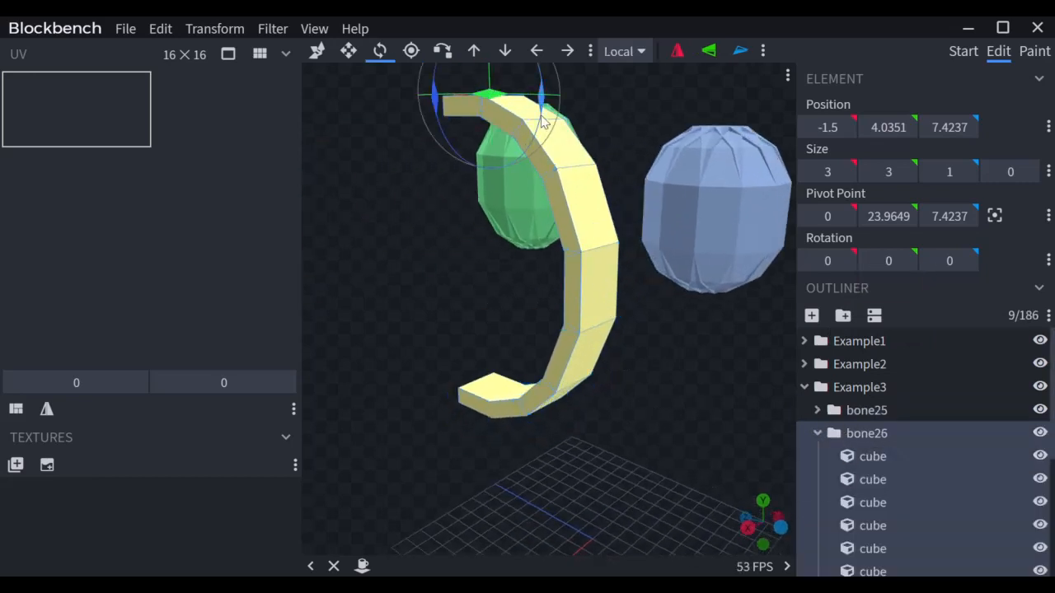
{"action": "left_click_drag", "start_coordinate": [509, 103], "coordinate": [471, 97]}
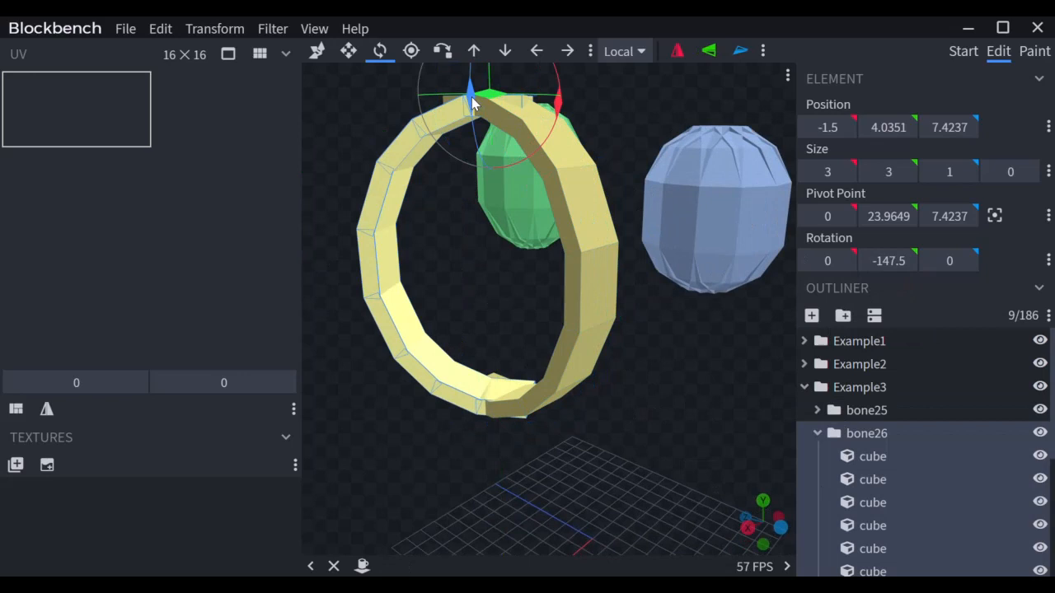
{"action": "left_click", "coordinate": [897, 262]}
{"action": "type", "text": "-45"}
{"action": "key", "text": "Return"}
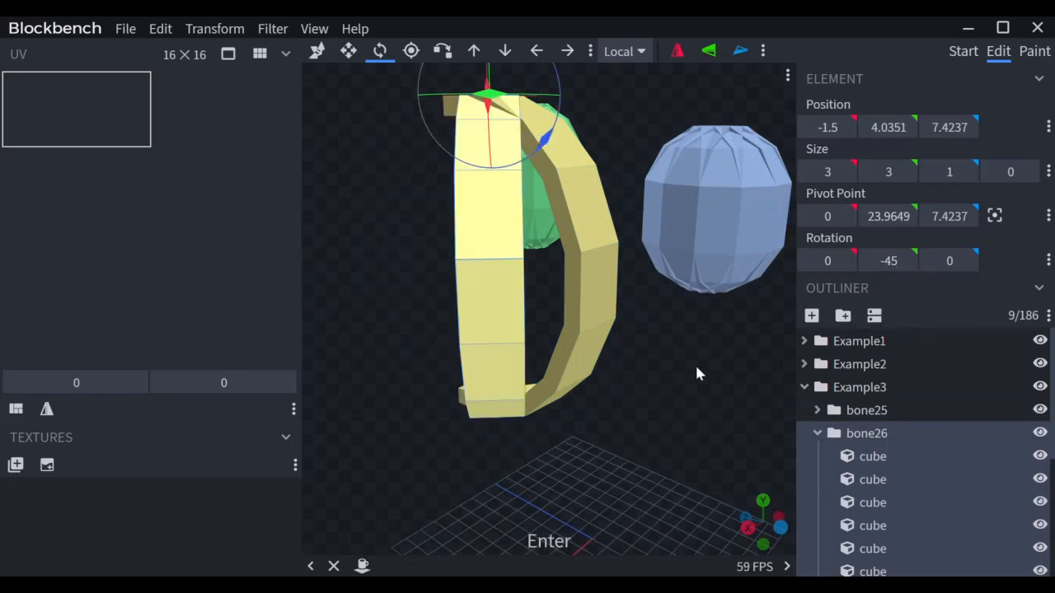
Step: Vertex-snap the bone26 arc against the original arc where they meet
{"action": "key", "text": "x"}
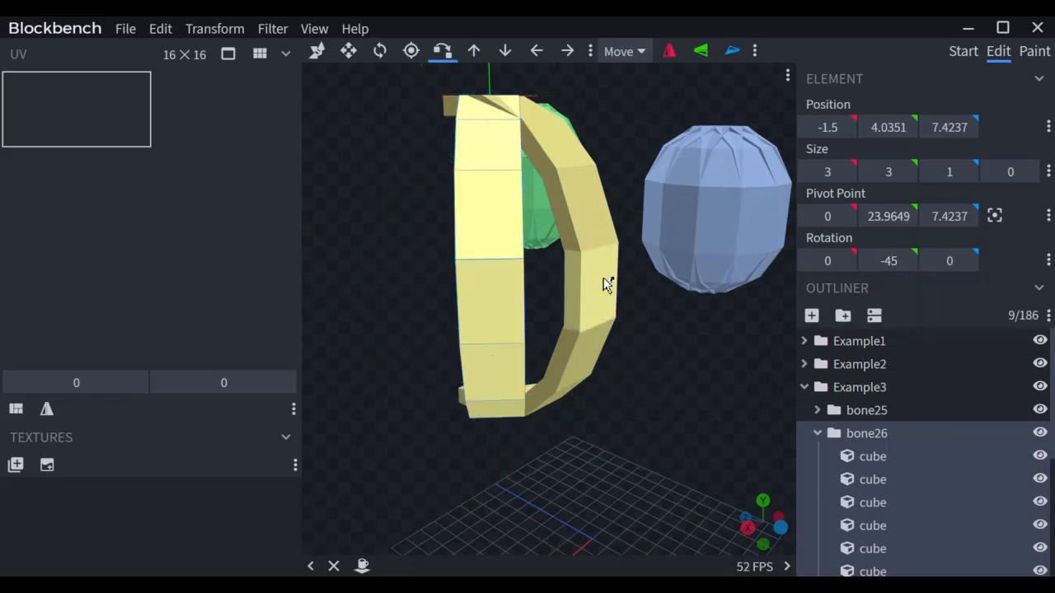
{"action": "left_click", "coordinate": [592, 272]}
{"action": "left_click", "coordinate": [586, 260]}
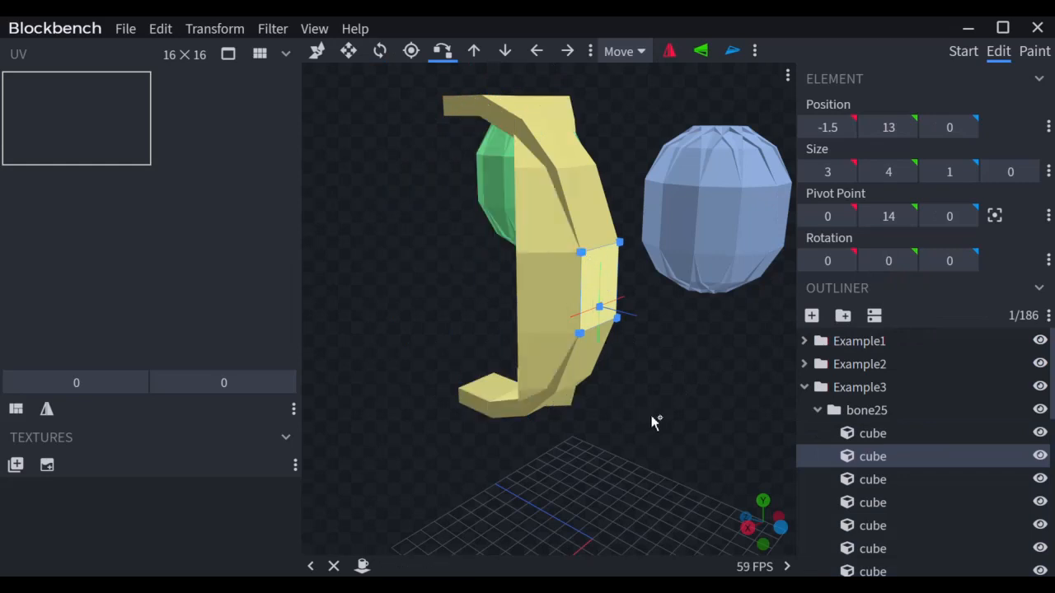
Step: Shorten two ring cubes from 4 to 3 and the two upper cubes to 2 tall
{"action": "mouse_move", "coordinate": [652, 420]}
{"action": "left_mouse_down"}
{"action": "mouse_move", "coordinate": [494, 395]}
{"action": "mouse_move", "coordinate": [701, 422]}
{"action": "mouse_move", "coordinate": [662, 413]}
{"action": "mouse_move", "coordinate": [672, 415]}
{"action": "left_mouse_up"}
{"action": "left_click", "coordinate": [581, 231]}
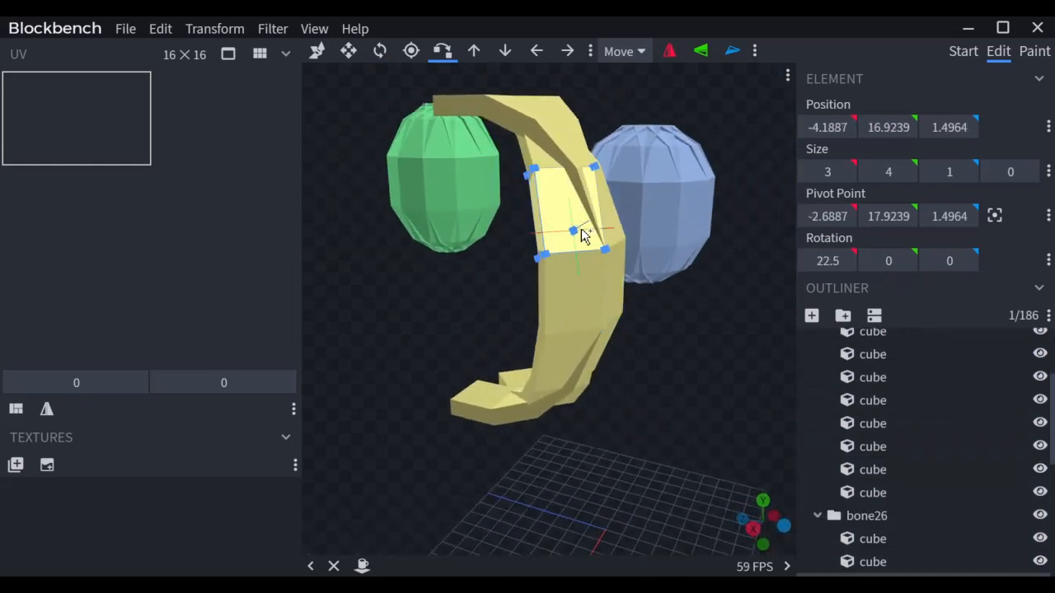
{"action": "left_click_drag", "start_coordinate": [735, 288], "coordinate": [680, 383]}
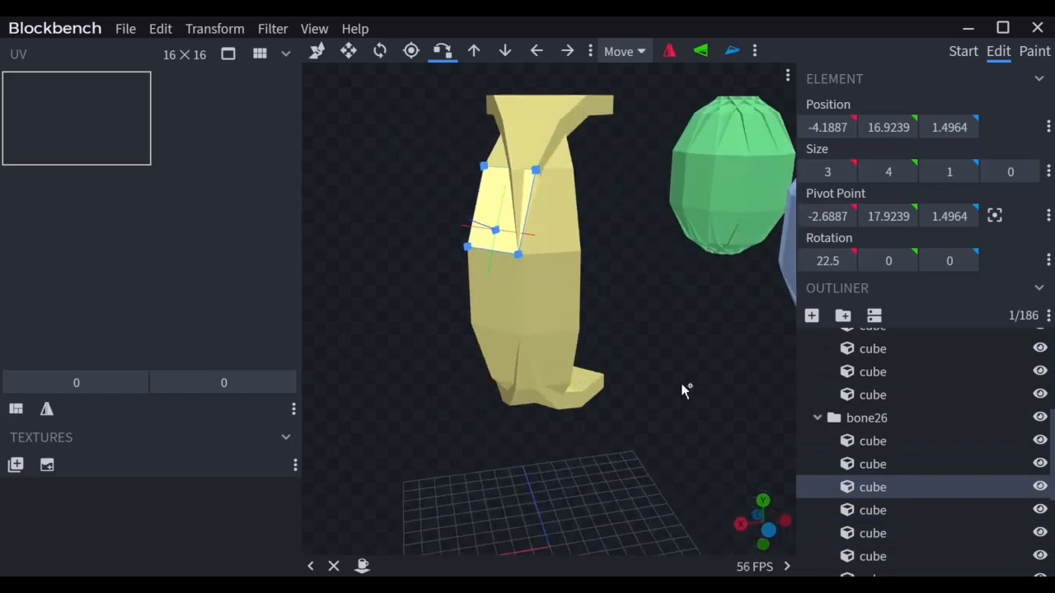
{"action": "left_click", "coordinate": [575, 243], "text": "shift"}
{"action": "key", "text": "v"}
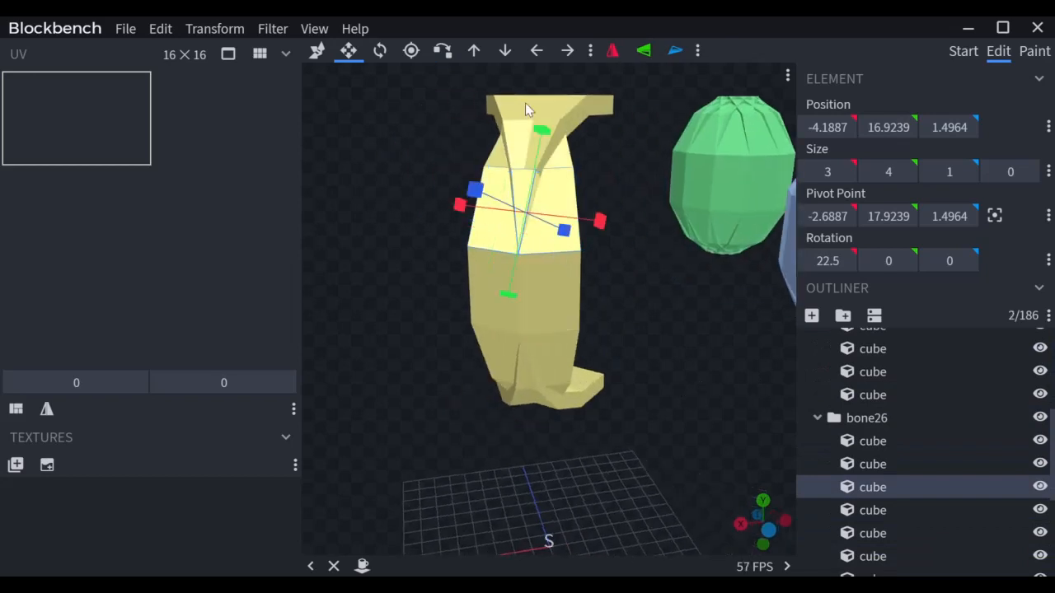
{"action": "left_click_drag", "start_coordinate": [539, 139], "coordinate": [540, 152]}
{"action": "right_click_drag", "start_coordinate": [621, 171], "coordinate": [626, 325]}
{"action": "left_click", "coordinate": [592, 319]}
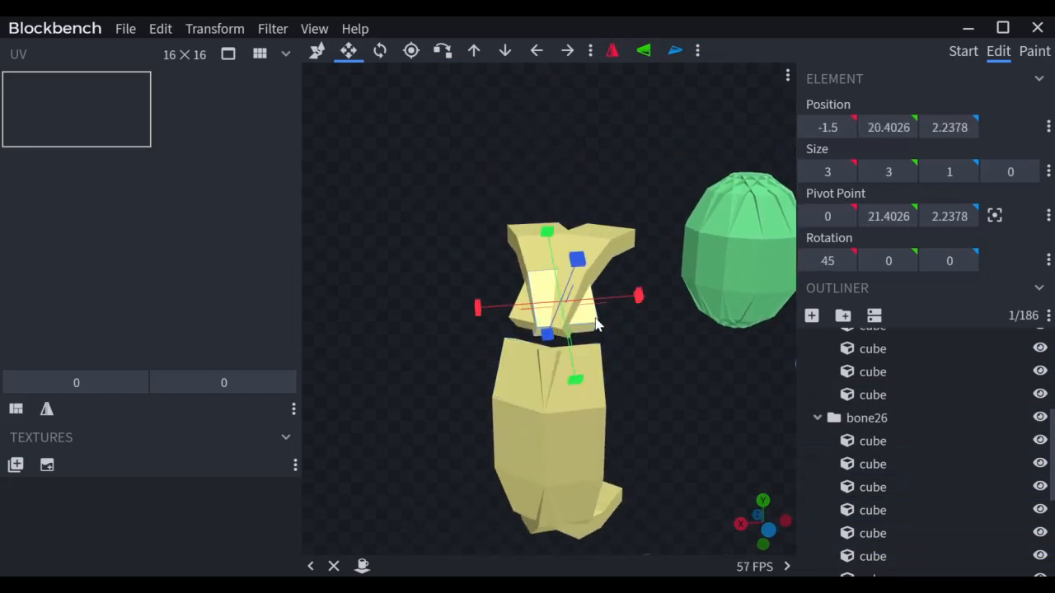
{"action": "left_click", "coordinate": [520, 318], "text": "shift"}
{"action": "left_click_drag", "start_coordinate": [548, 231], "coordinate": [548, 248]}
Step: Vertex-snap the top lip cube onto the corner of the lower neck cube
{"action": "scroll", "coordinate": [591, 352], "scroll_direction": "up", "scroll_amount": 1}
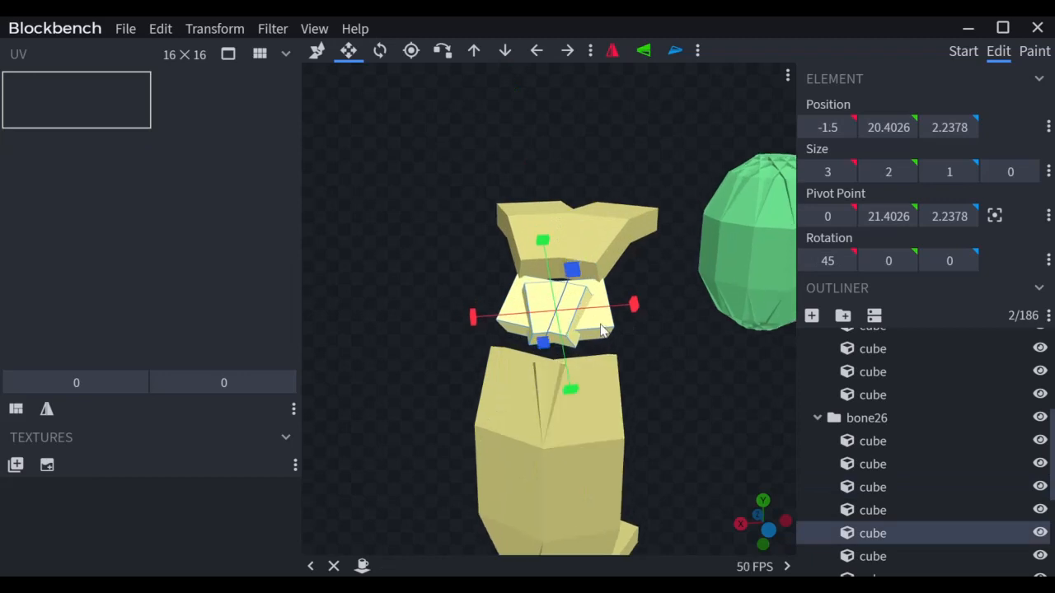
{"action": "key", "text": "r"}
{"action": "left_click", "coordinate": [615, 371]}
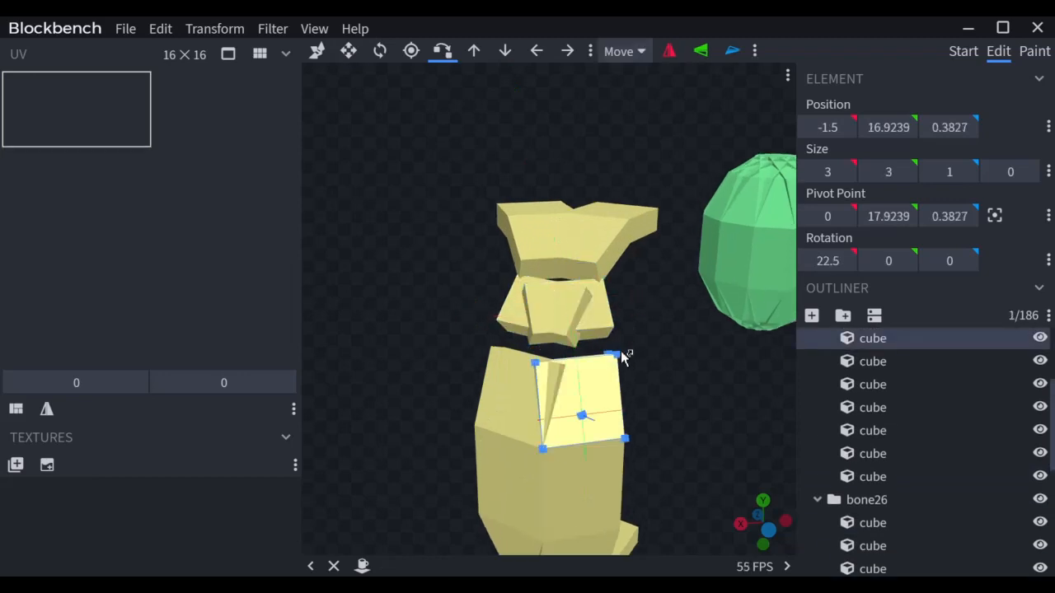
{"action": "left_click", "coordinate": [565, 337]}
{"action": "left_click", "coordinate": [527, 388]}
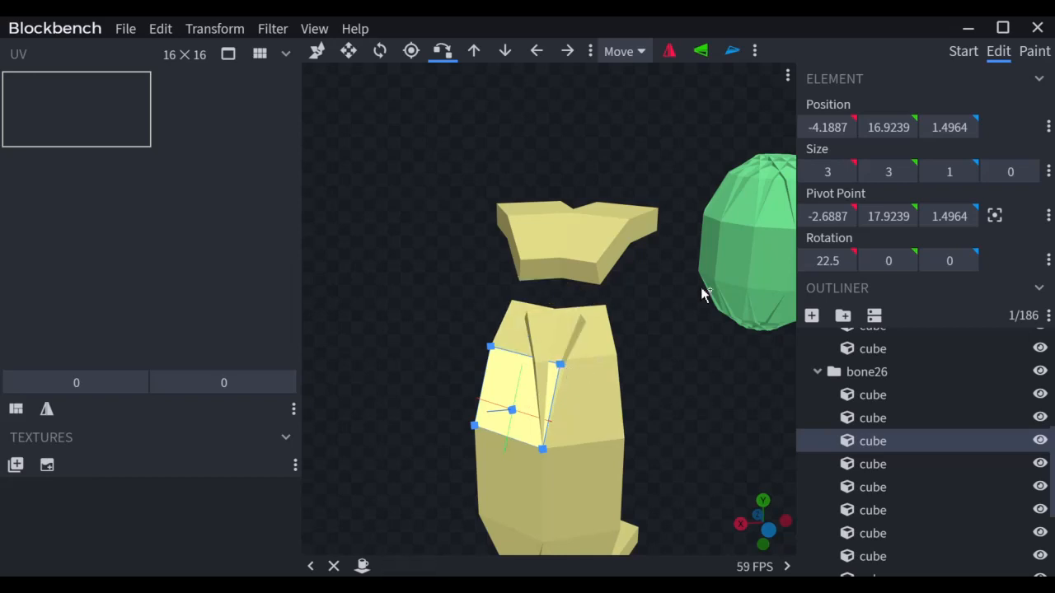
{"action": "left_click_drag", "start_coordinate": [700, 287], "coordinate": [675, 320]}
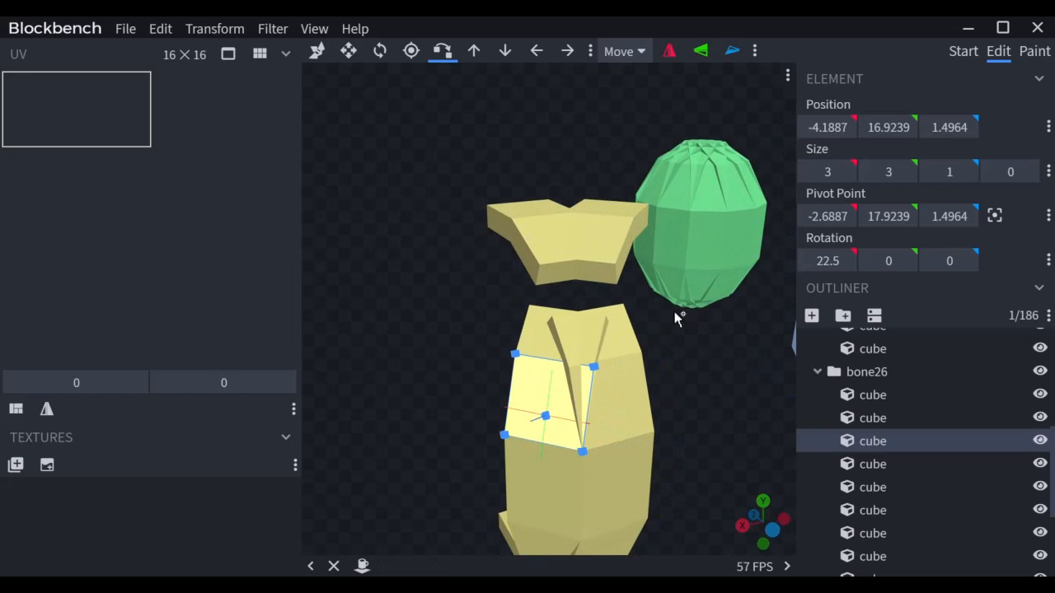
{"action": "left_click", "coordinate": [617, 263]}
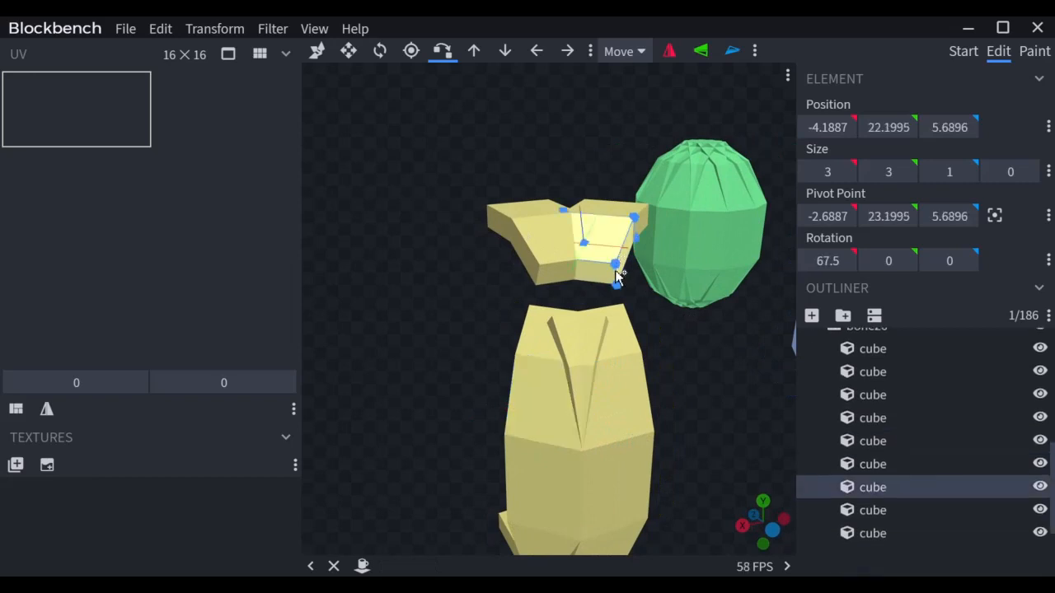
{"action": "left_click", "coordinate": [607, 323]}
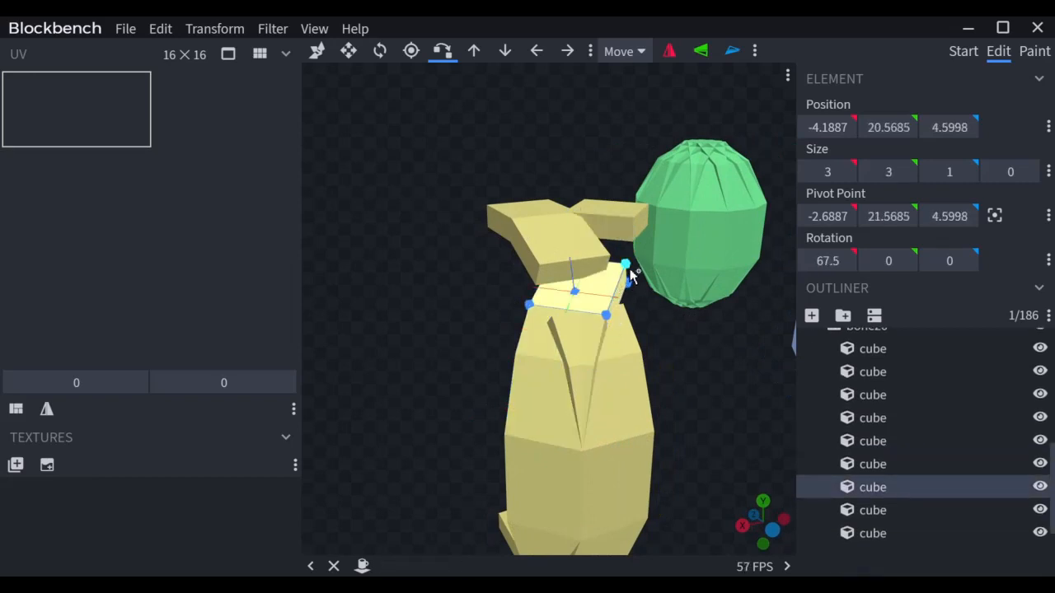
Step: Shorten the snapped top cube from 3 to 2 and reselect the upper yellow cube
{"action": "key", "text": "s"}
{"action": "left_click_drag", "start_coordinate": [602, 246], "coordinate": [591, 264]}
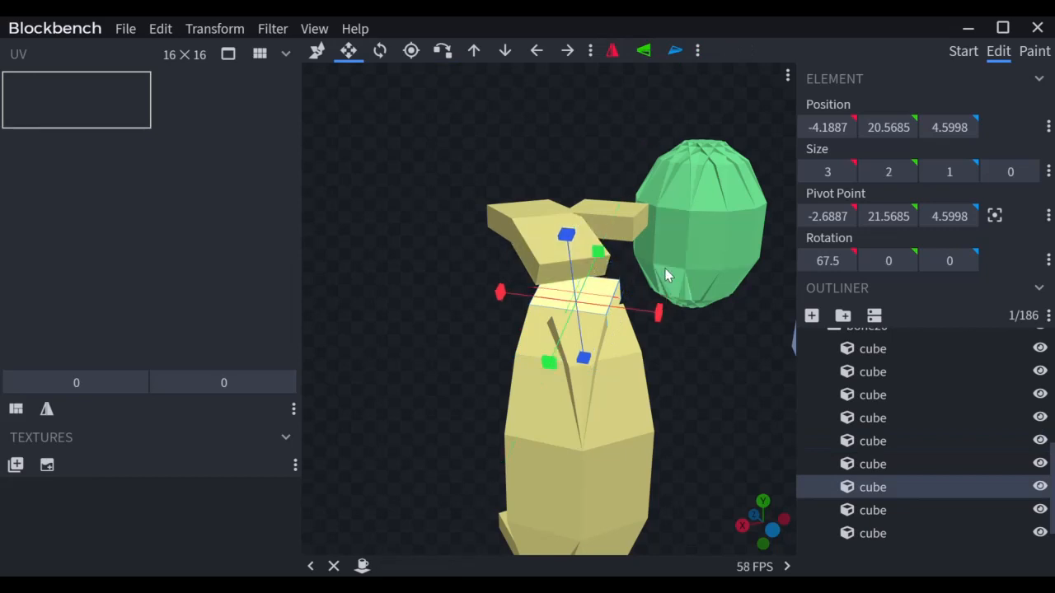
{"action": "left_click", "coordinate": [653, 281]}
{"action": "left_click", "coordinate": [583, 288]}
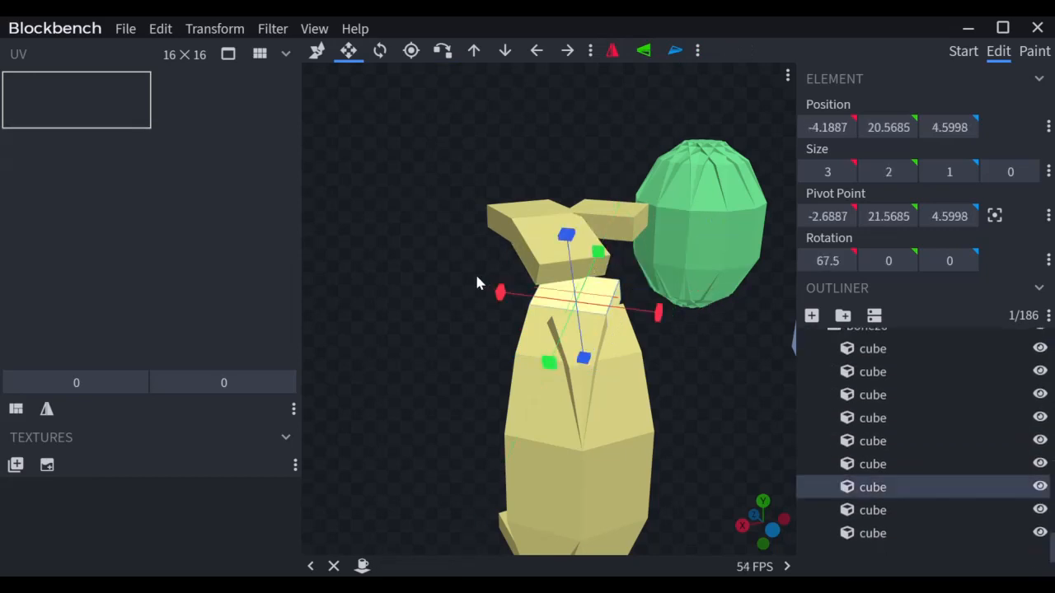
{"action": "mouse_move", "coordinate": [476, 283]}
{"action": "left_mouse_down"}
{"action": "mouse_move", "coordinate": [442, 278]}
{"action": "mouse_move", "coordinate": [457, 284]}
{"action": "left_mouse_up"}
{"action": "left_click", "coordinate": [575, 233]}
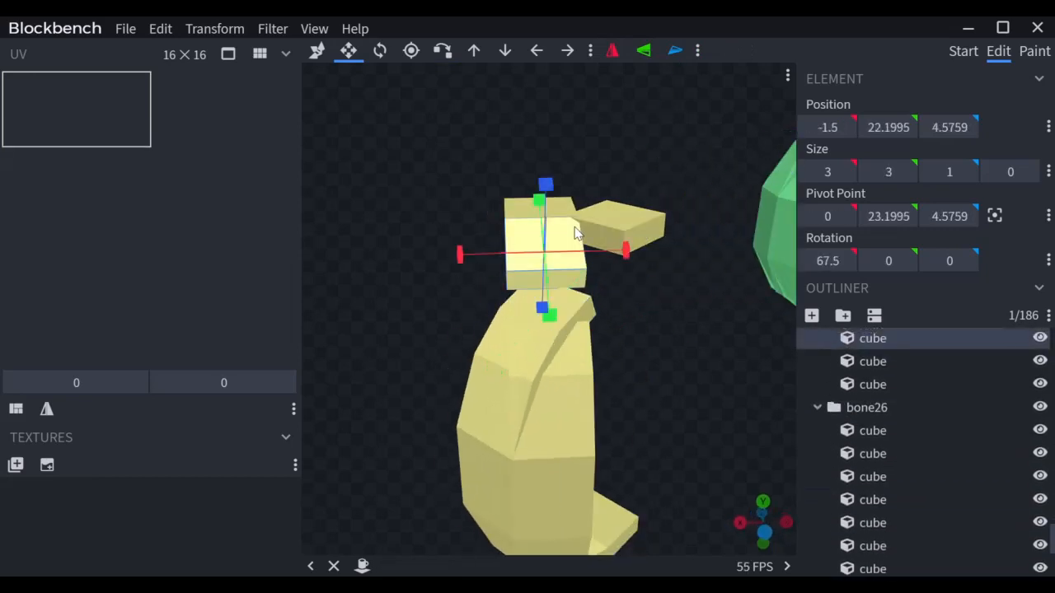
Step: Shorten the upper cube to 2 and snap it down onto the lower cube's corner
{"action": "left_click_drag", "start_coordinate": [440, 199], "coordinate": [525, 213]}
{"action": "key", "text": "x"}
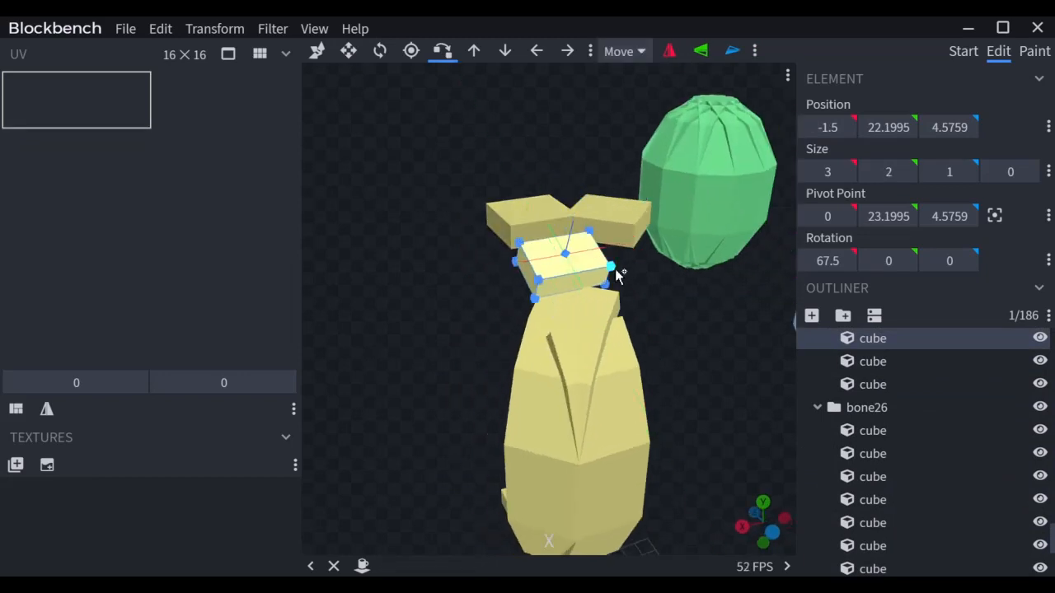
{"action": "left_click", "coordinate": [615, 270]}
{"action": "left_click", "coordinate": [622, 376]}
{"action": "left_click", "coordinate": [629, 340]}
{"action": "left_click", "coordinate": [629, 321]}
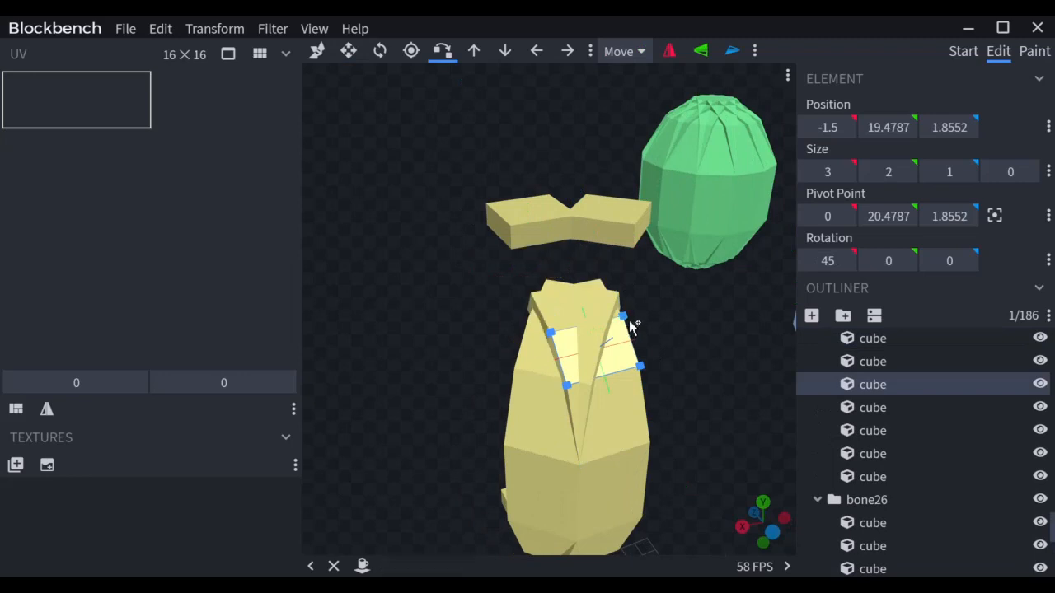
Step: Snap the upper-left cube and the small upper cube onto the cubes below
{"action": "left_click", "coordinate": [554, 217]}
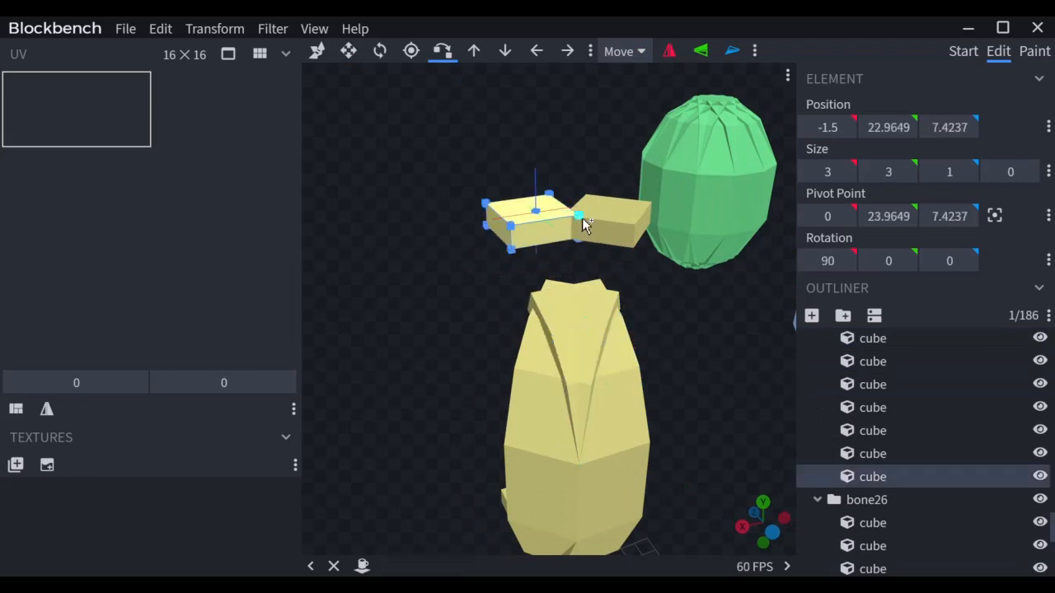
{"action": "left_click", "coordinate": [582, 218]}
{"action": "left_click", "coordinate": [605, 288]}
{"action": "left_click", "coordinate": [602, 282]}
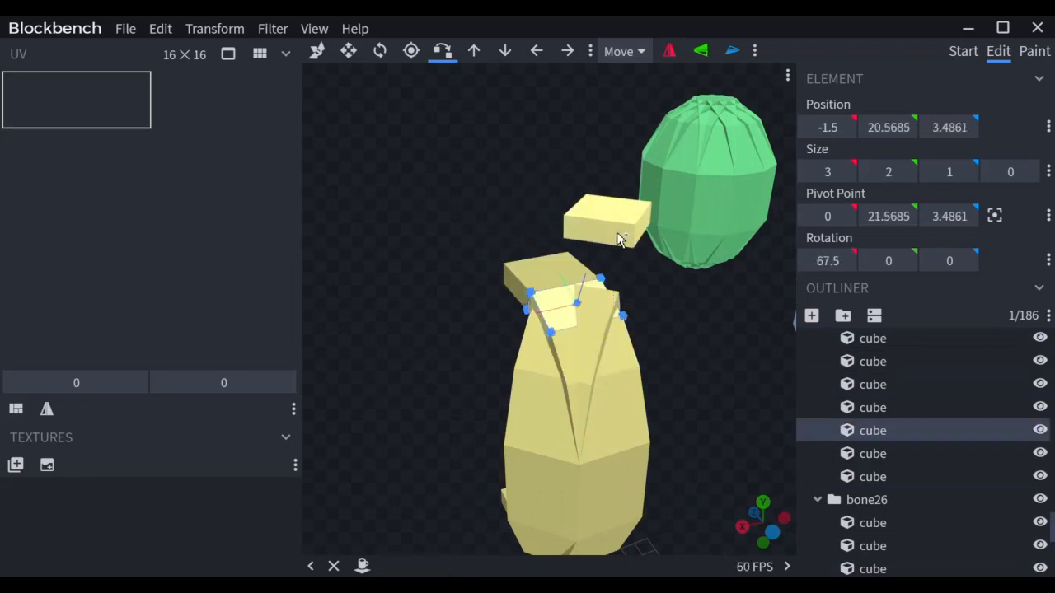
{"action": "left_click", "coordinate": [623, 240]}
{"action": "left_click", "coordinate": [640, 227]}
{"action": "left_click", "coordinate": [618, 299]}
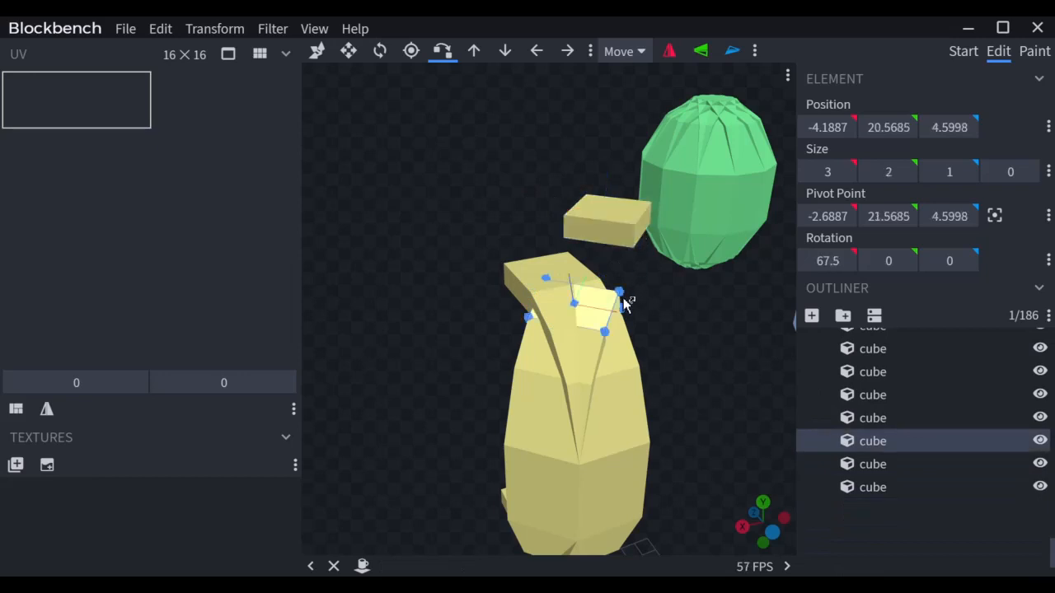
{"action": "left_click", "coordinate": [623, 294]}
Step: Select the mirrored lower arm cubes for resizing, then select the bone26 strip group
{"action": "left_click_drag", "start_coordinate": [656, 333], "coordinate": [464, 343]}
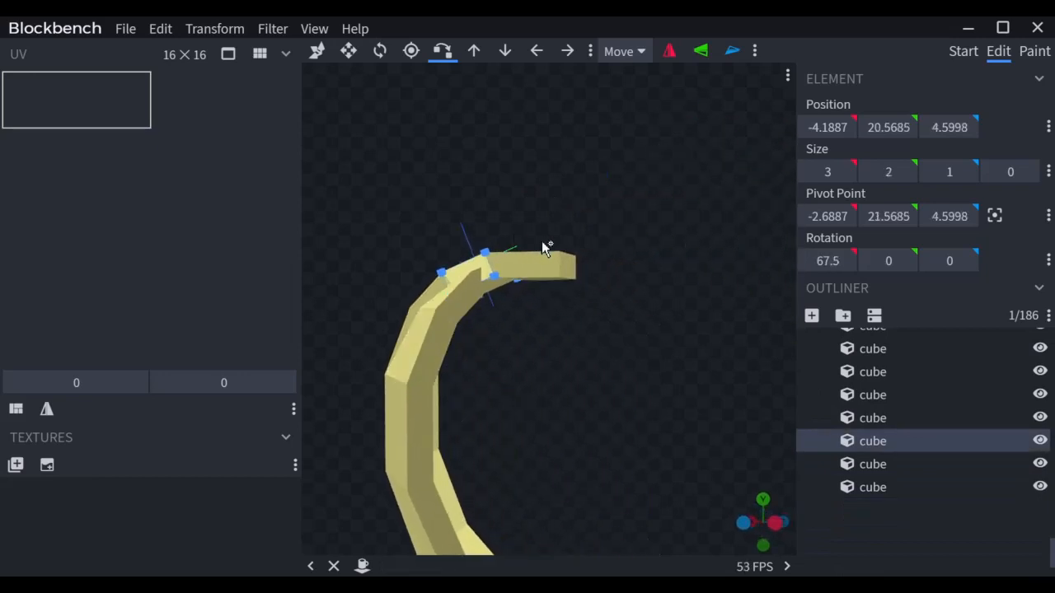
{"action": "right_click_drag", "start_coordinate": [554, 398], "coordinate": [666, 288]}
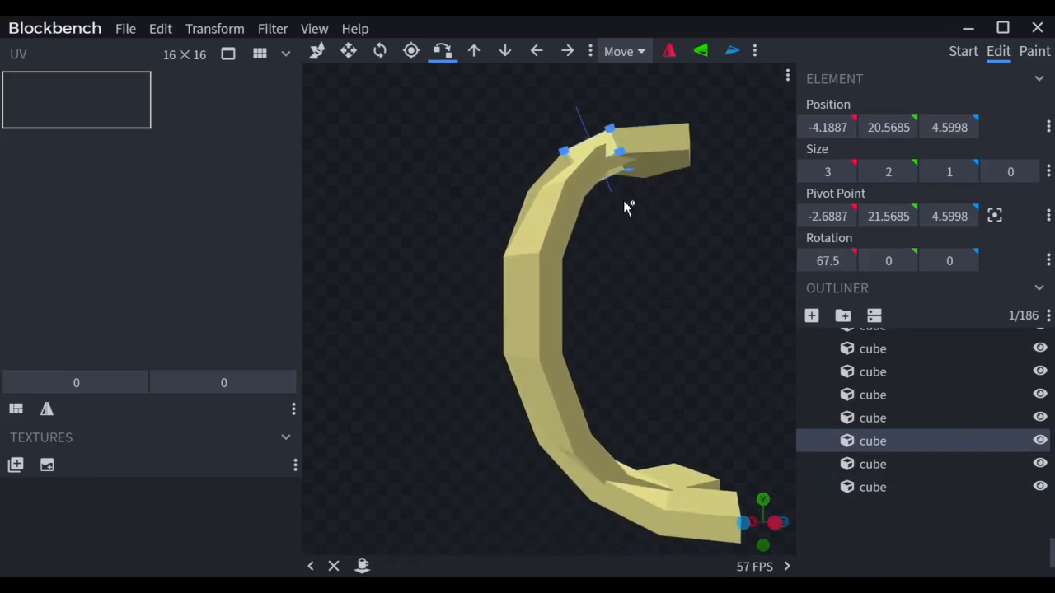
{"action": "left_click_drag", "start_coordinate": [622, 276], "coordinate": [627, 244]}
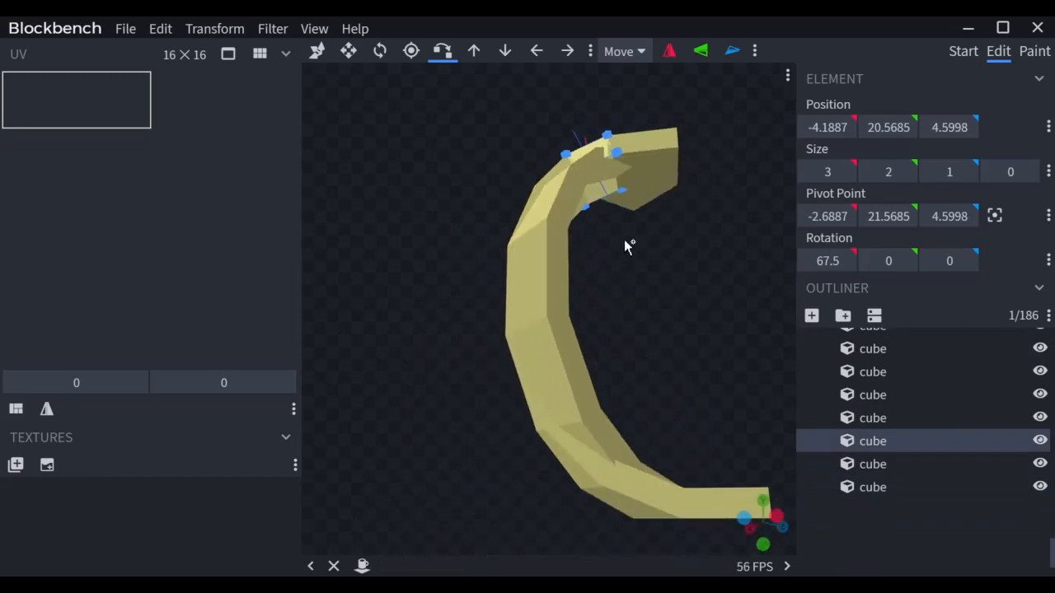
{"action": "left_click", "coordinate": [568, 395]}
{"action": "left_click_drag", "start_coordinate": [449, 480], "coordinate": [569, 445]}
{"action": "left_click", "coordinate": [569, 420], "text": "ctrl"}
{"action": "key", "text": "s"}
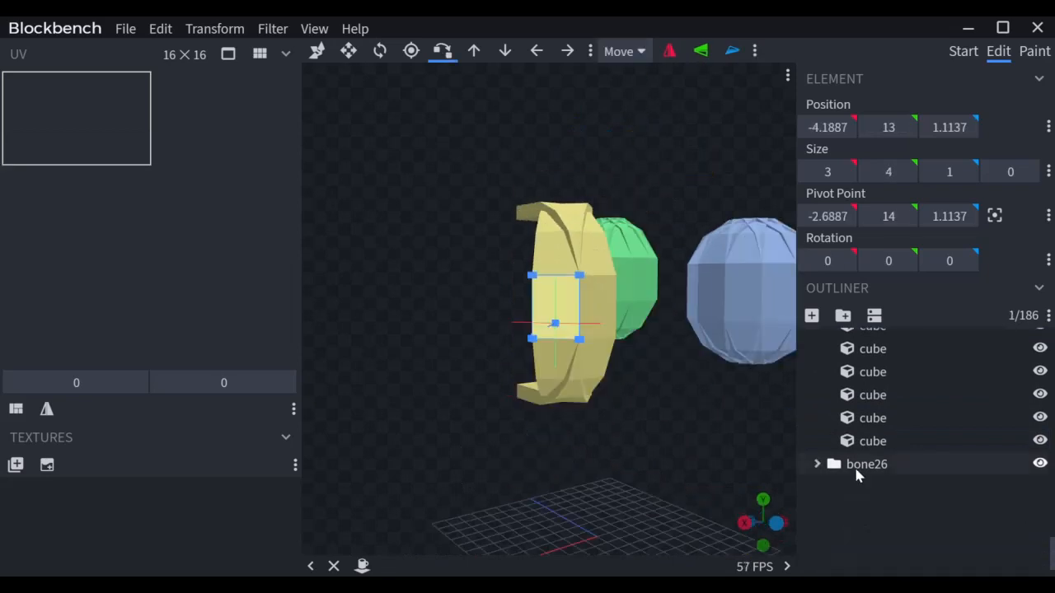
{"action": "left_click", "coordinate": [857, 465]}
{"action": "left_click_drag", "start_coordinate": [651, 404], "coordinate": [646, 462]}
{"action": "scroll", "coordinate": [856, 417], "scroll_direction": "up", "scroll_amount": 3}
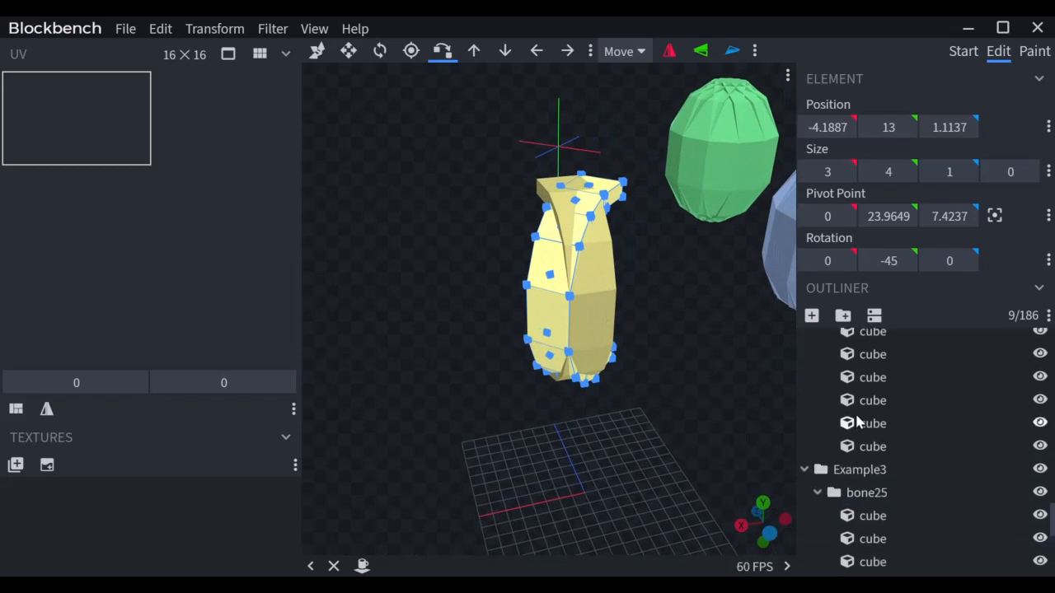
Step: Duplicate bone26 as bone27 and flip it on X to complete the vase's strips
{"action": "left_click", "coordinate": [817, 494]}
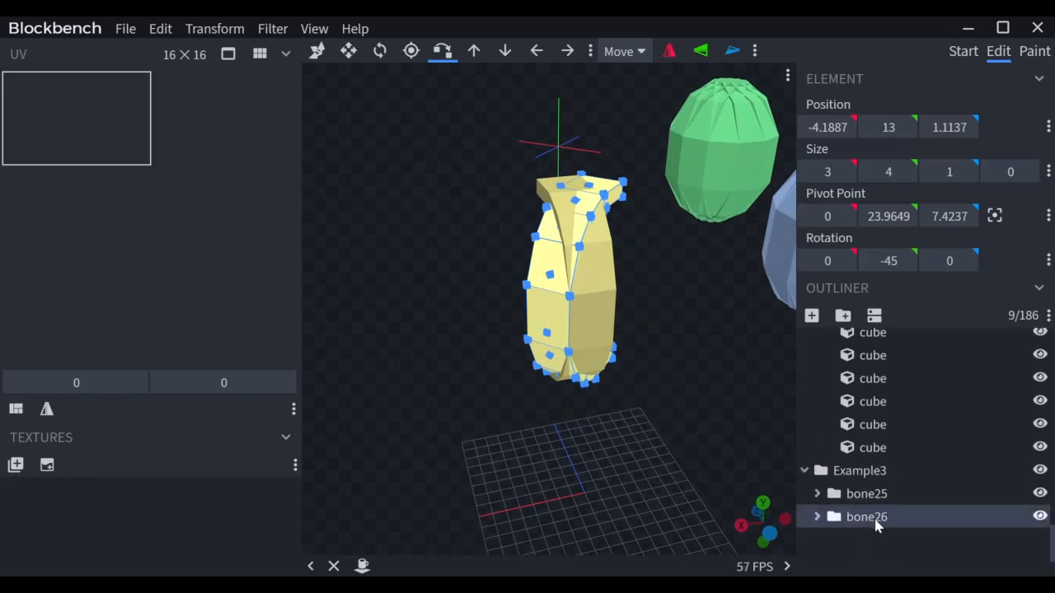
{"action": "key", "text": "ctrl+d"}
{"action": "left_click", "coordinate": [817, 540]}
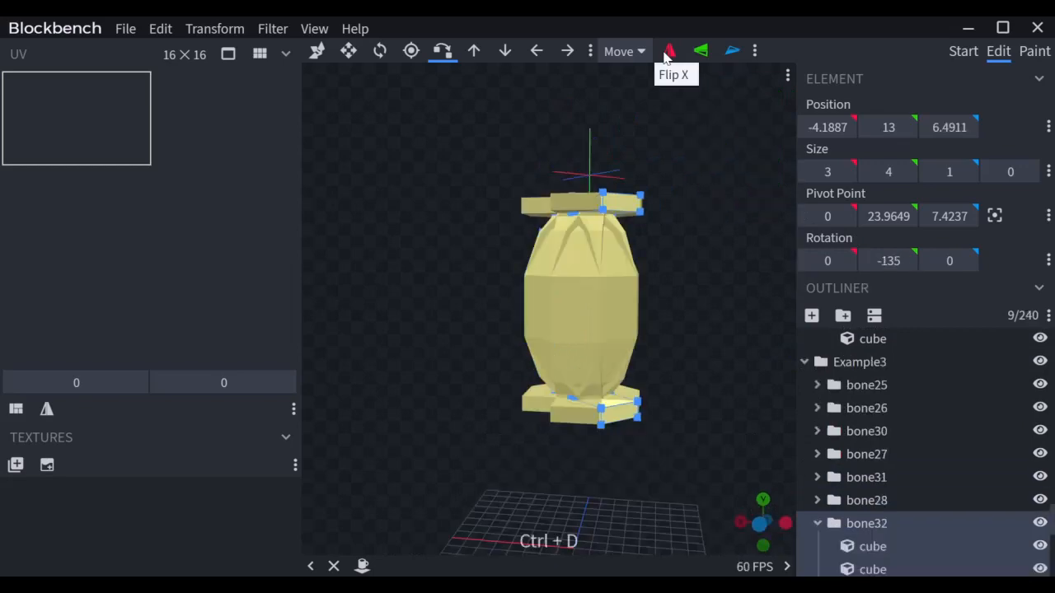
{"action": "left_click", "coordinate": [669, 51]}
{"action": "left_click_drag", "start_coordinate": [726, 341], "coordinate": [765, 367]}
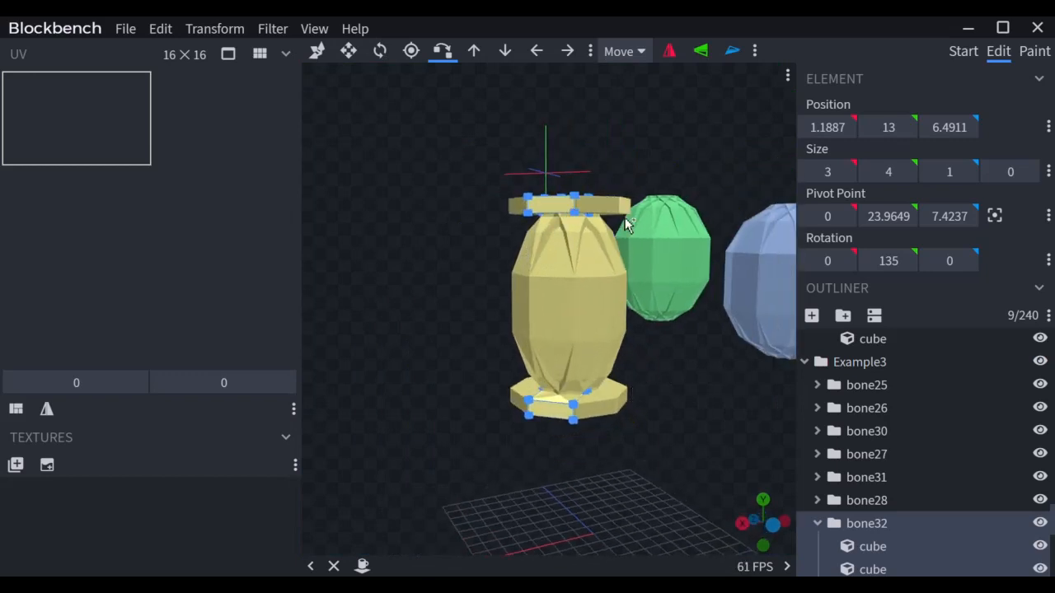
{"action": "scroll", "coordinate": [662, 338], "scroll_direction": "up", "scroll_amount": 5}
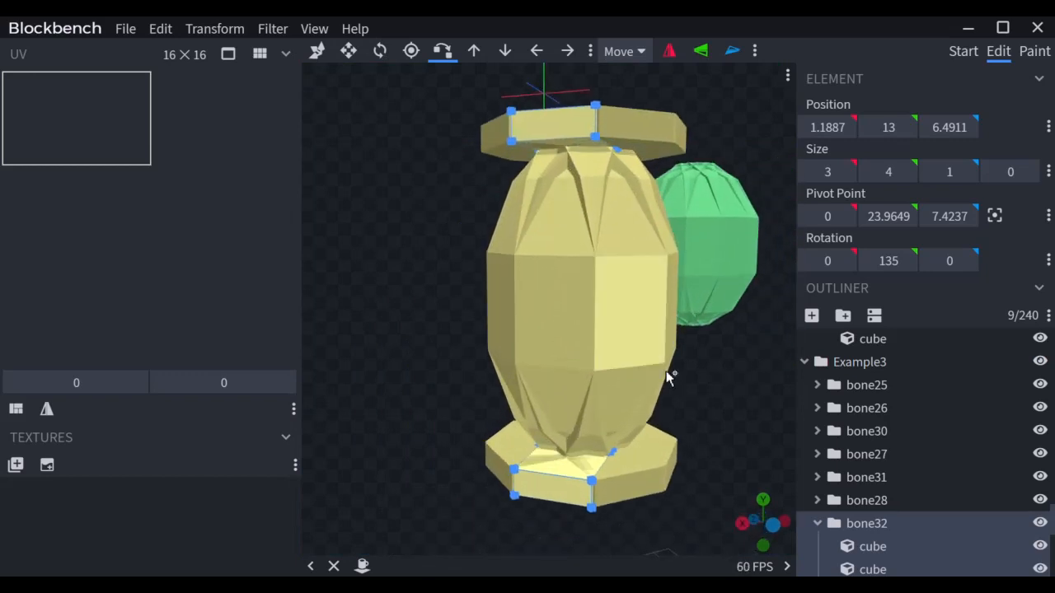
{"action": "left_click_drag", "start_coordinate": [618, 236], "coordinate": [620, 289]}
{"action": "scroll", "coordinate": [636, 283], "scroll_direction": "up", "scroll_amount": 5}
Step: Cut three top rim cubes from height 2 to 1
{"action": "left_click", "coordinate": [618, 283]}
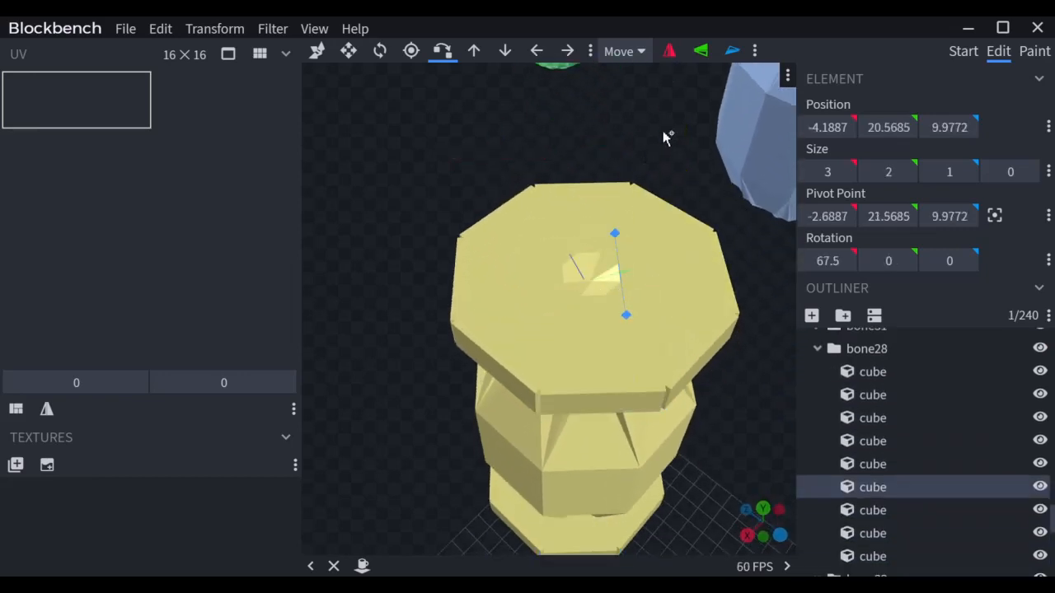
{"action": "left_click_drag", "start_coordinate": [666, 137], "coordinate": [690, 79]}
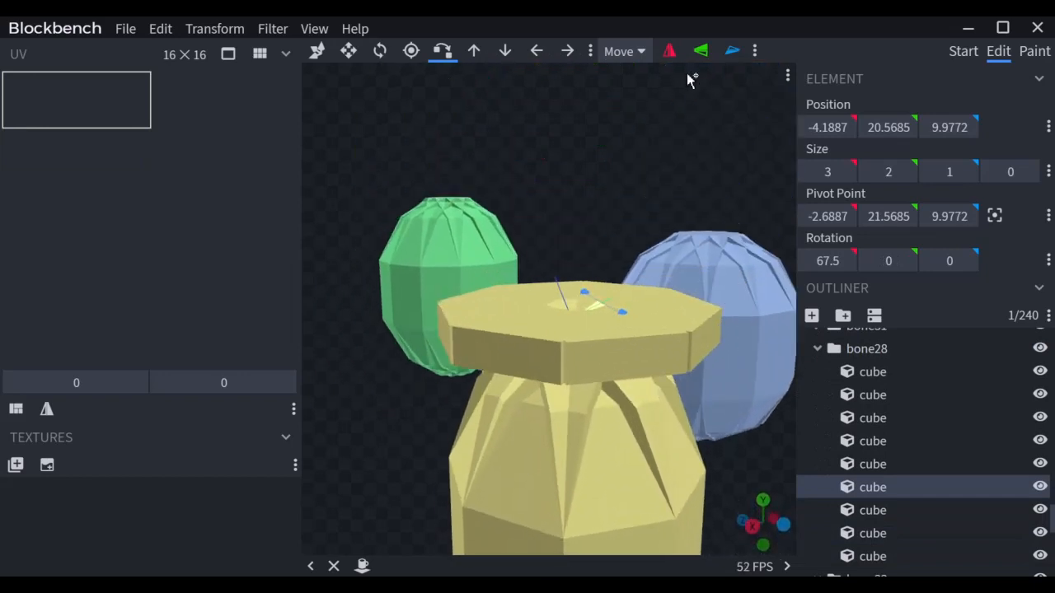
{"action": "key", "text": "s"}
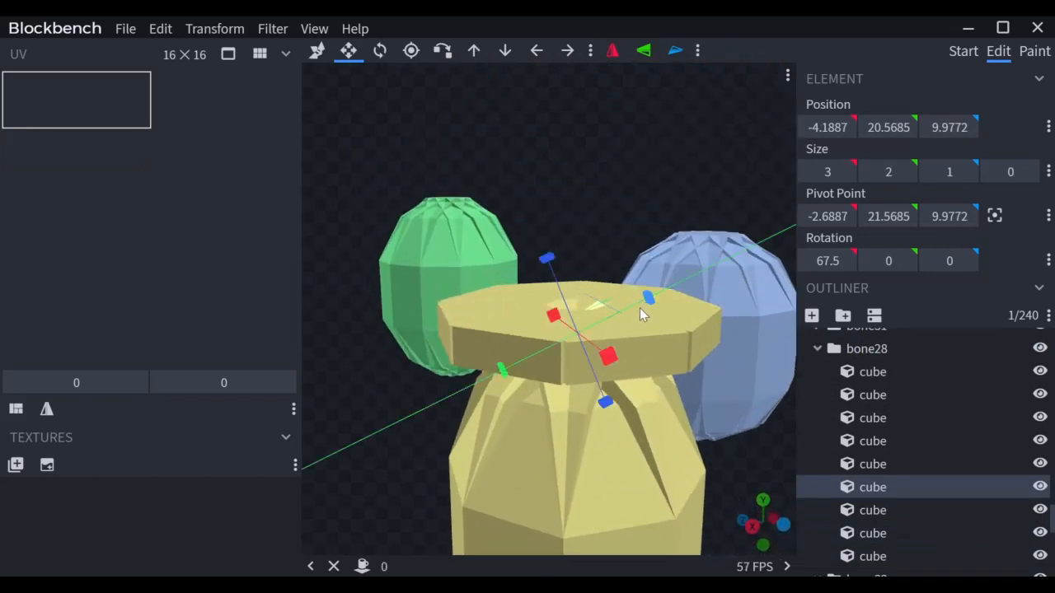
{"action": "left_click_drag", "start_coordinate": [639, 307], "coordinate": [631, 303]}
{"action": "left_click_drag", "start_coordinate": [595, 178], "coordinate": [601, 279]}
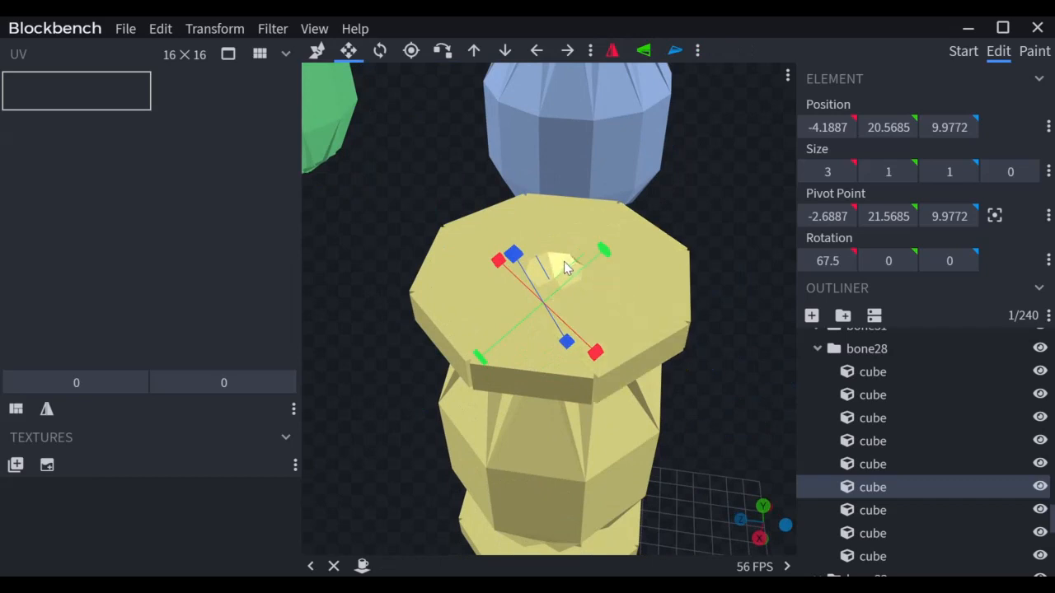
{"action": "left_click", "coordinate": [567, 264]}
{"action": "left_click_drag", "start_coordinate": [557, 222], "coordinate": [560, 239]}
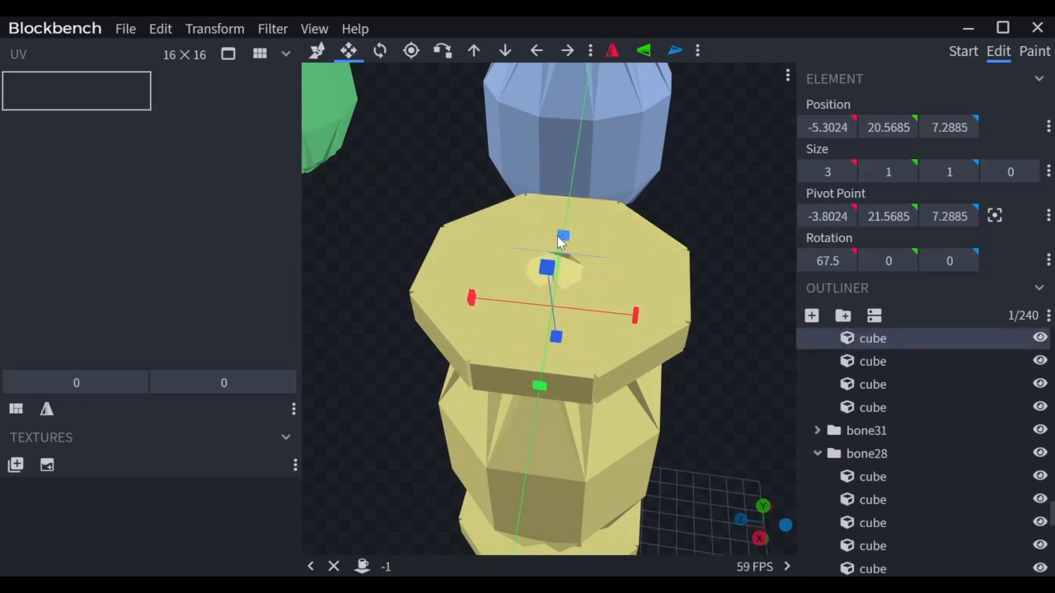
{"action": "left_click", "coordinate": [569, 283]}
{"action": "left_click_drag", "start_coordinate": [606, 311], "coordinate": [591, 311]}
Step: Flatten a bone29 top cube to height 1 and select the remaining top cubes
{"action": "left_click_drag", "start_coordinate": [681, 184], "coordinate": [635, 188]}
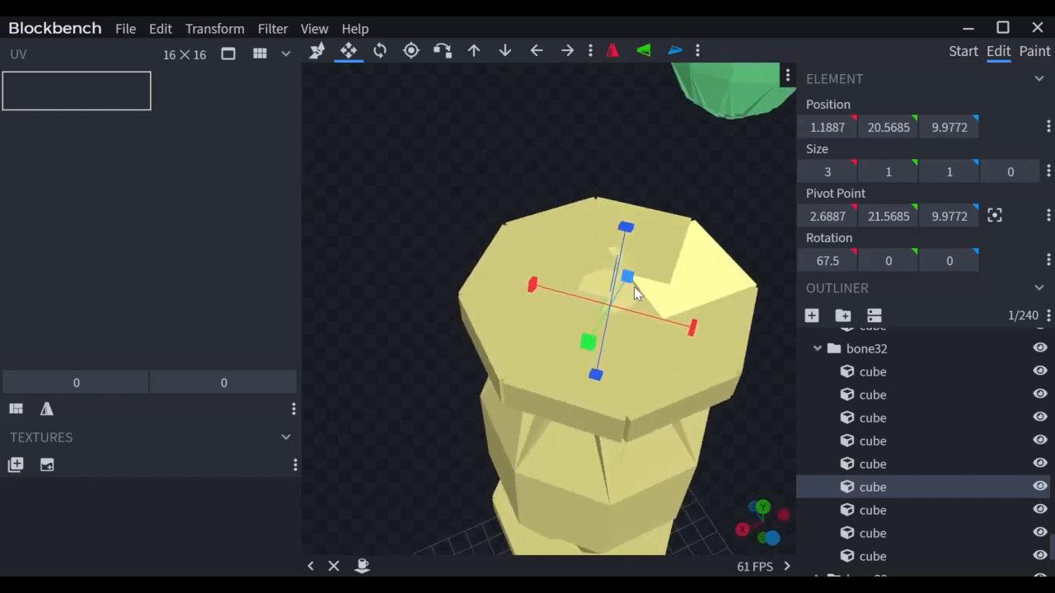
{"action": "left_click", "coordinate": [628, 310]}
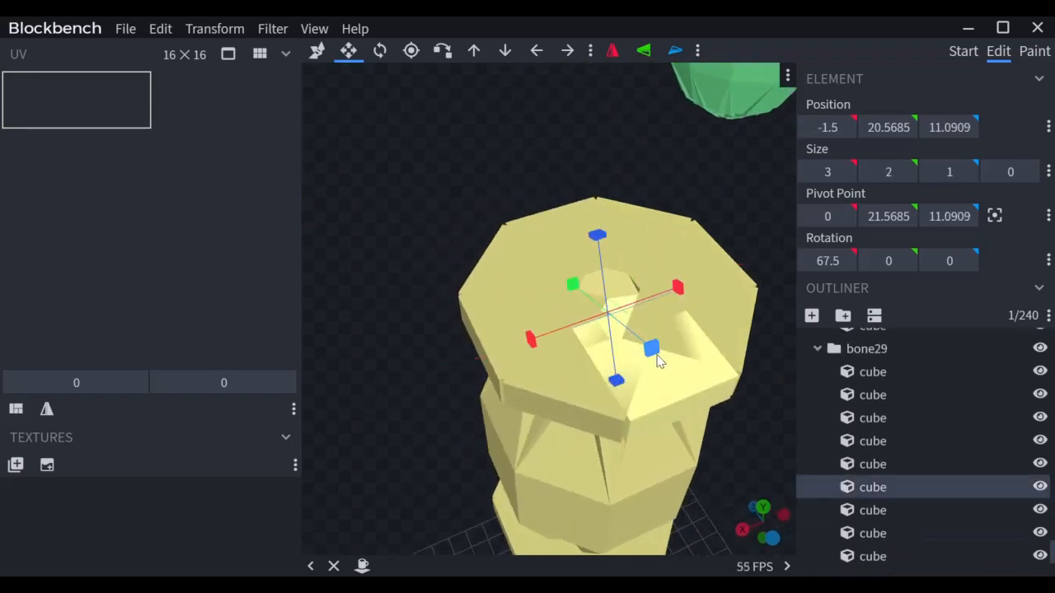
{"action": "left_click_drag", "start_coordinate": [657, 357], "coordinate": [643, 341]}
{"action": "left_click", "coordinate": [613, 279]}
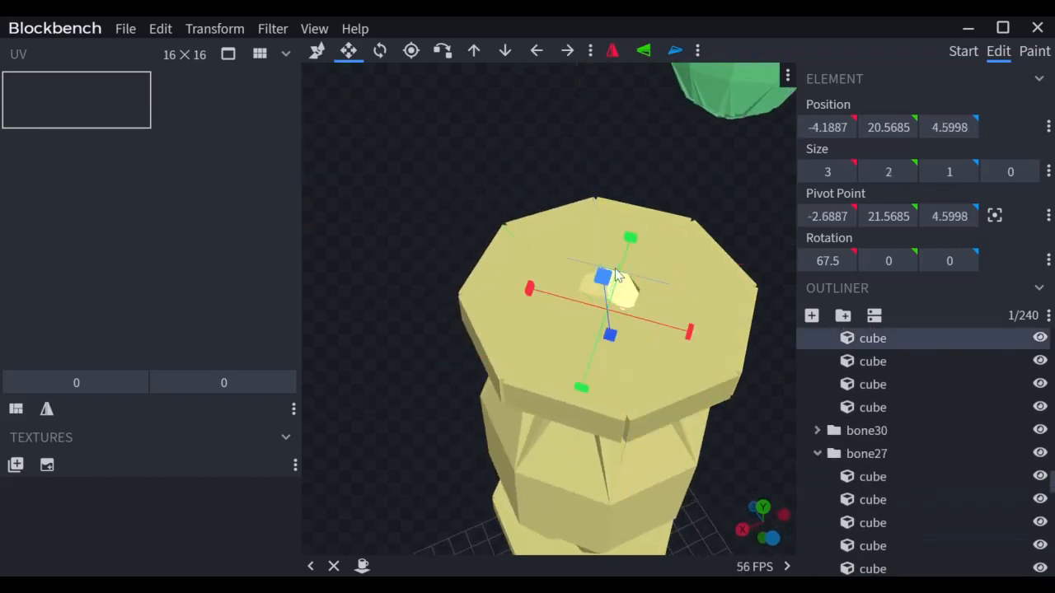
{"action": "left_click", "coordinate": [633, 220]}
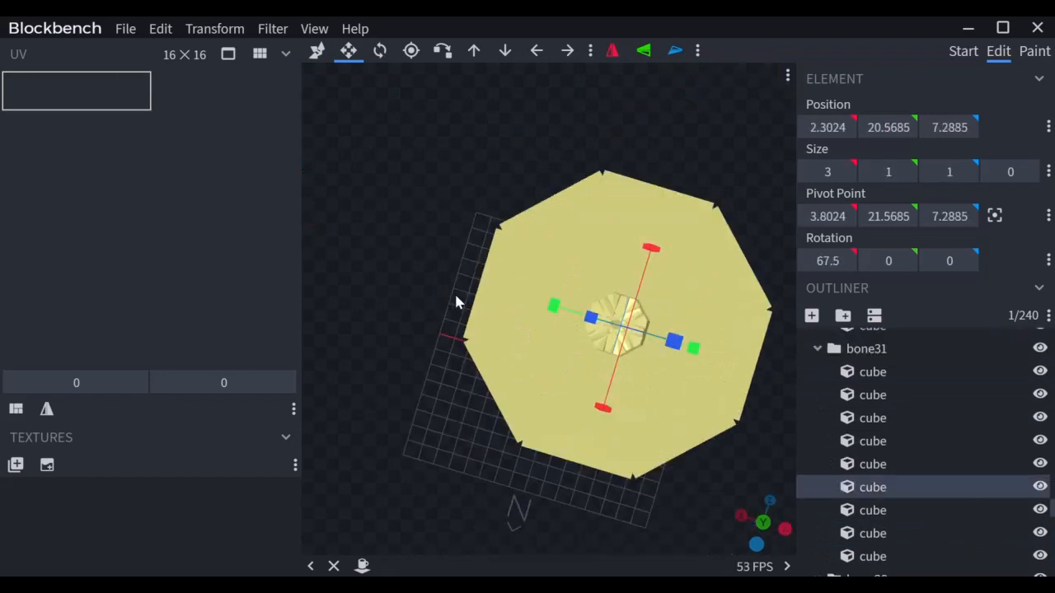
{"action": "left_click_drag", "start_coordinate": [455, 293], "coordinate": [633, 391]}
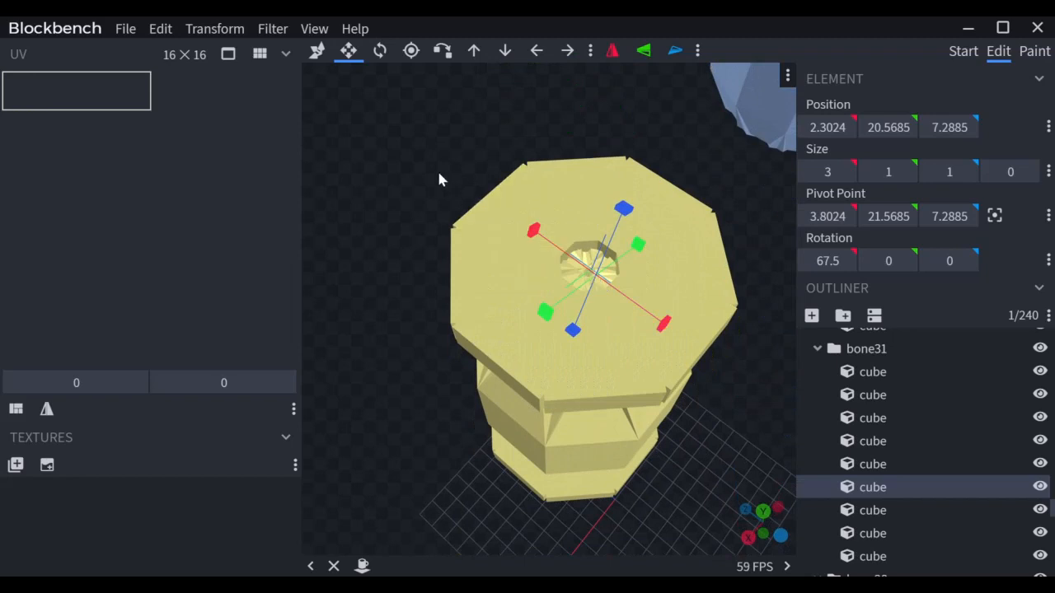
{"action": "left_click_drag", "start_coordinate": [406, 140], "coordinate": [413, 154]}
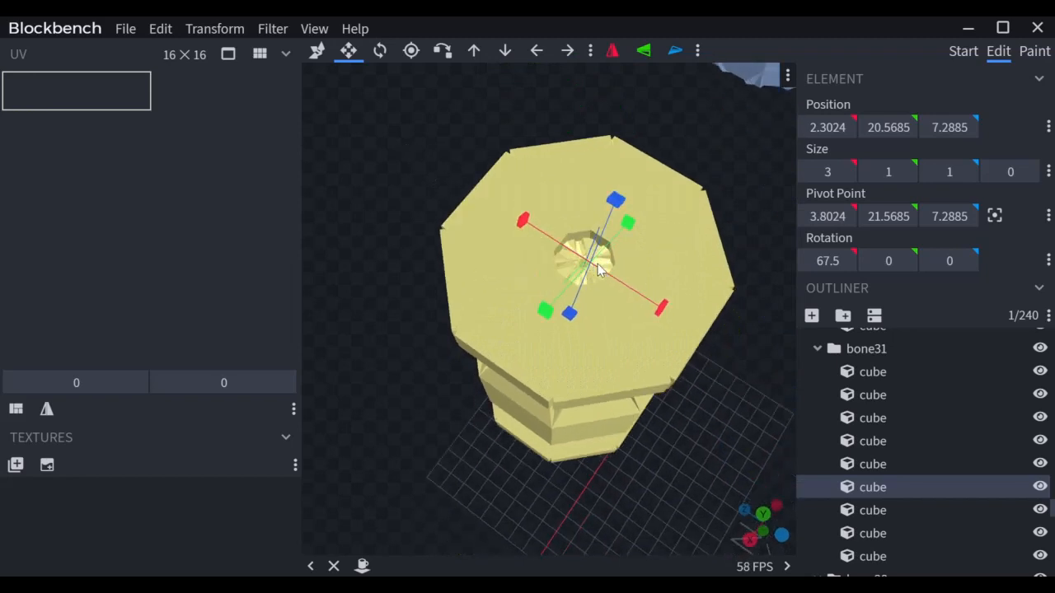
Step: Delete the seven flat plate cubes on the yellow vase's top, leaving 233 cubes
{"action": "left_click", "coordinate": [605, 348]}
{"action": "left_click", "coordinate": [678, 260], "text": "ctrl"}
{"action": "left_click", "coordinate": [677, 240], "text": "ctrl"}
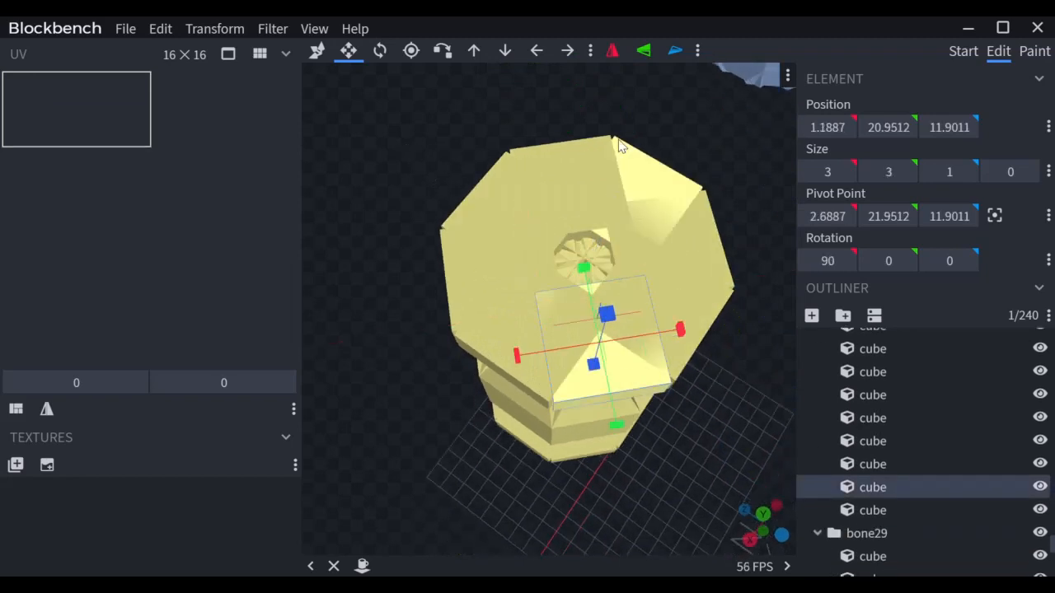
{"action": "left_click", "coordinate": [700, 311], "text": "ctrl"}
{"action": "left_click", "coordinate": [689, 239], "text": "ctrl"}
{"action": "left_click", "coordinate": [668, 188], "text": "ctrl"}
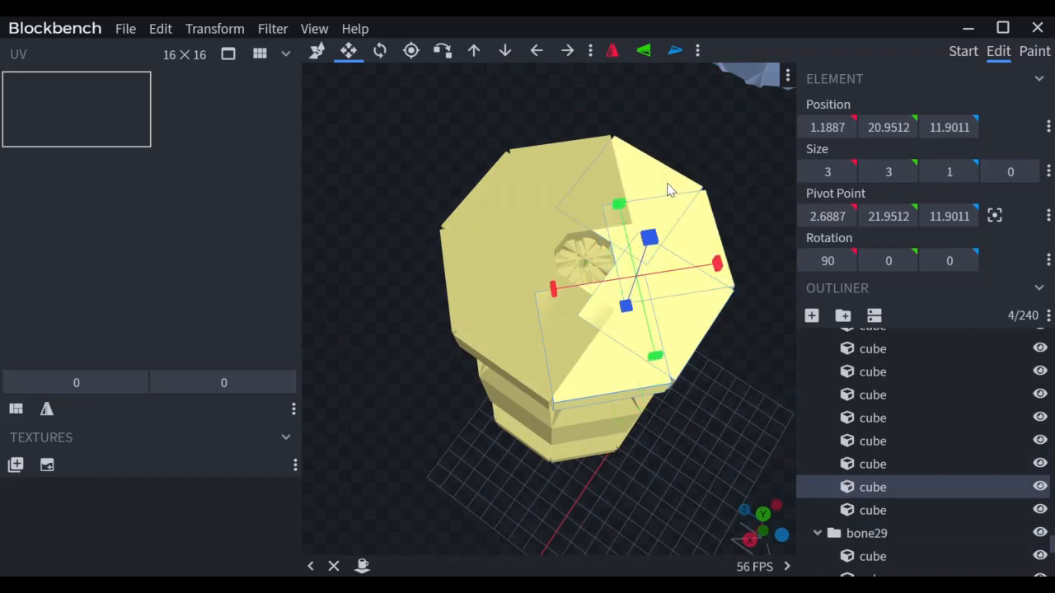
{"action": "left_click", "coordinate": [572, 151], "text": "ctrl"}
{"action": "left_click", "coordinate": [498, 166], "text": "ctrl"}
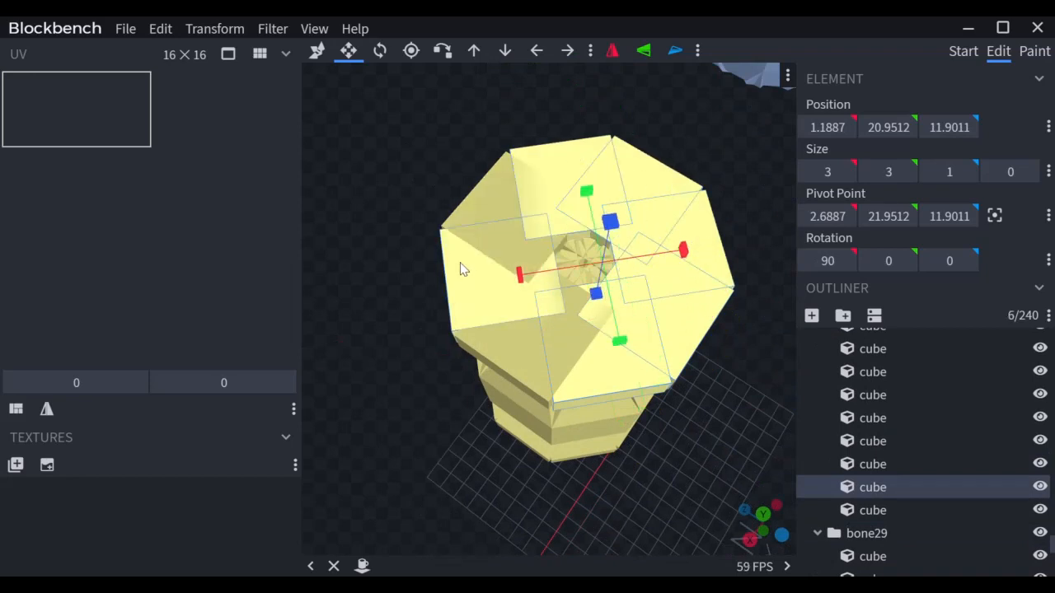
{"action": "left_click", "coordinate": [498, 196], "text": "ctrl"}
{"action": "key", "text": "Delete"}
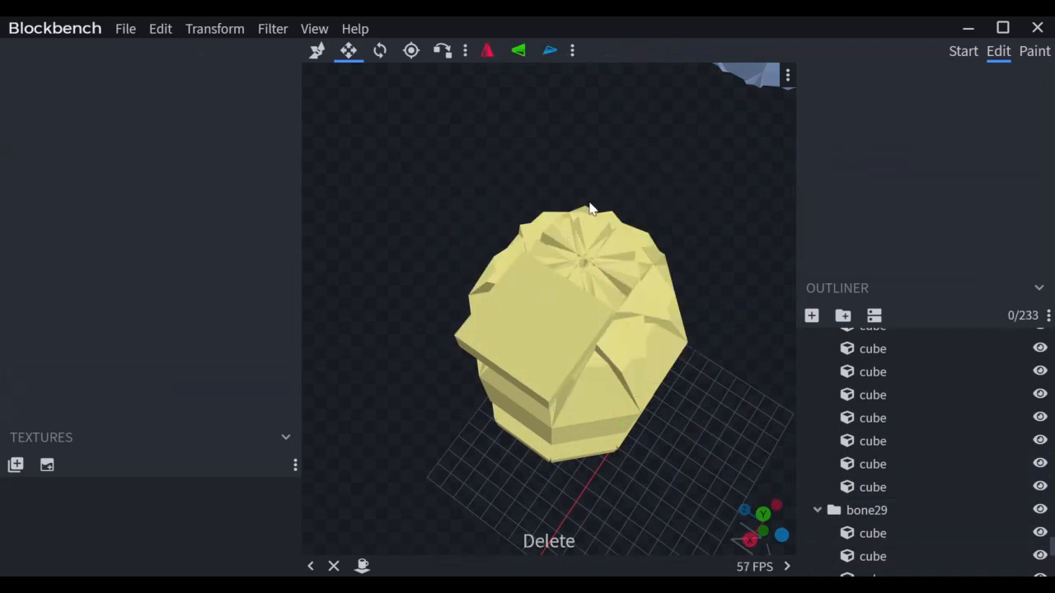
{"action": "left_click_drag", "start_coordinate": [586, 207], "coordinate": [720, 319]}
Step: Shrink the large leftover top plate of the vase down to a 1×1×1 cube
{"action": "left_click", "coordinate": [659, 302]}
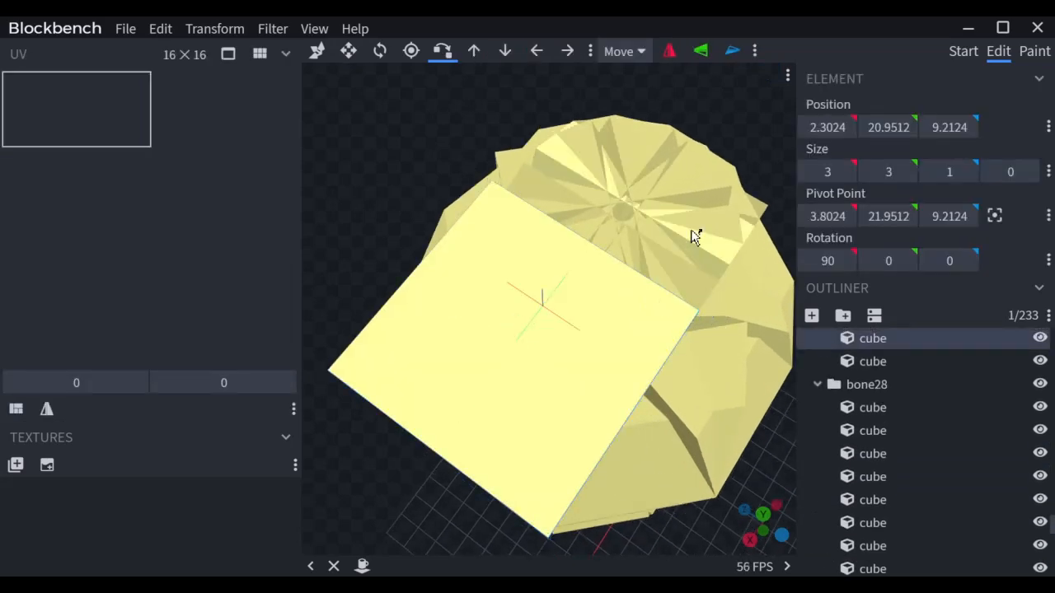
{"action": "left_click", "coordinate": [728, 279]}
{"action": "left_click", "coordinate": [730, 268]}
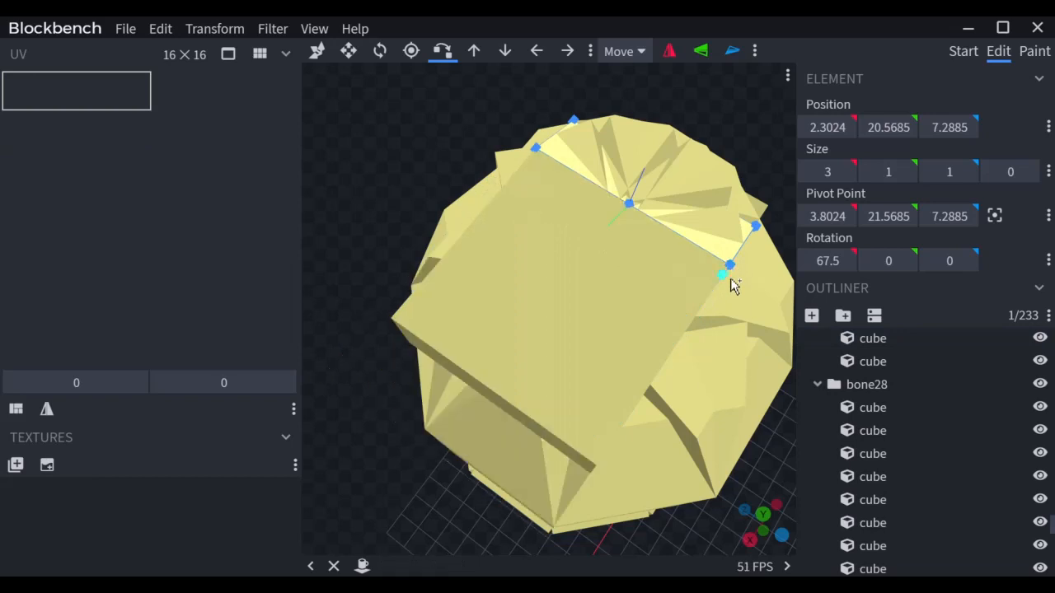
{"action": "left_click", "coordinate": [657, 297]}
{"action": "key", "text": "s"}
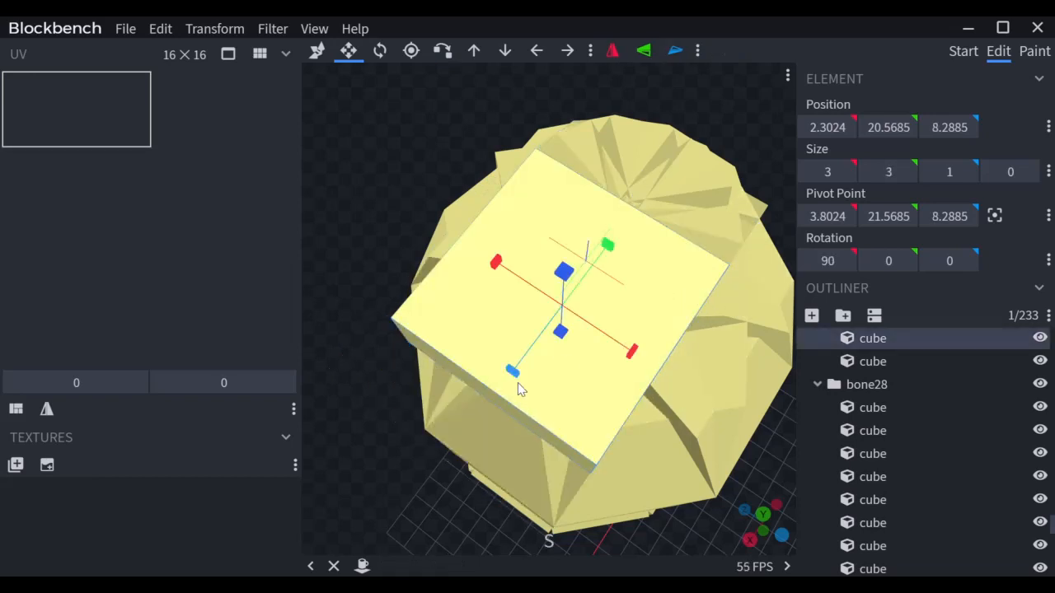
{"action": "left_click_drag", "start_coordinate": [518, 384], "coordinate": [644, 275]}
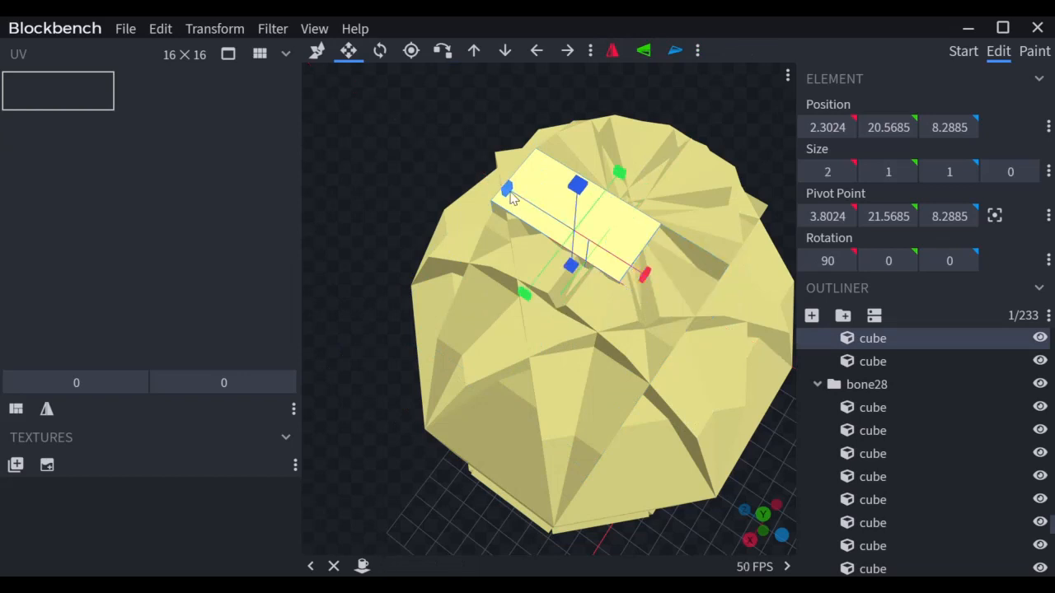
{"action": "left_click_drag", "start_coordinate": [508, 193], "coordinate": [550, 214]}
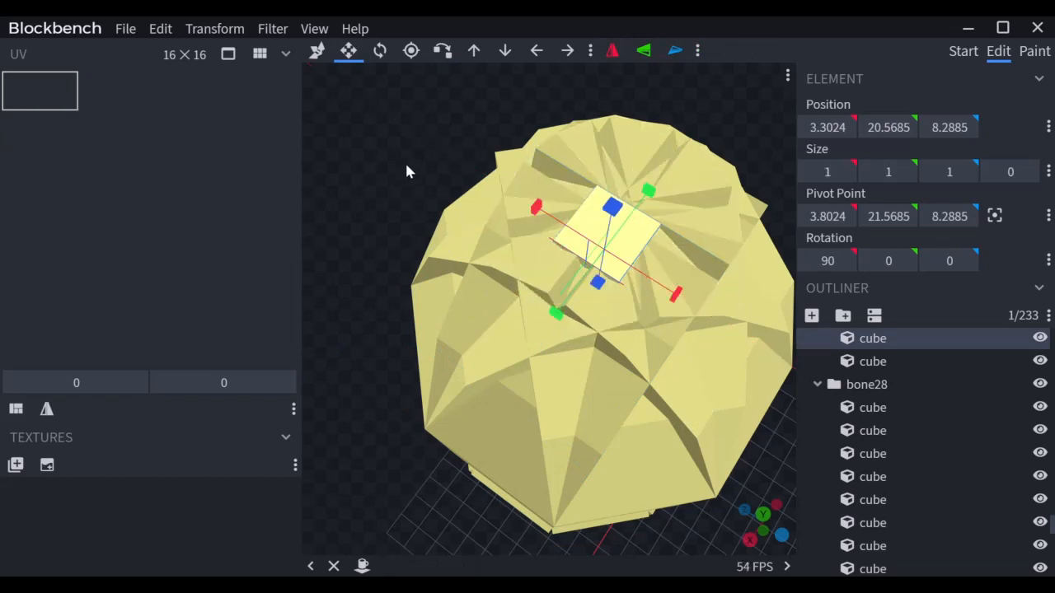
Step: Lower the small cube into the vase opening at 3.3024, 20.1685, 8.2885
{"action": "key", "text": "v"}
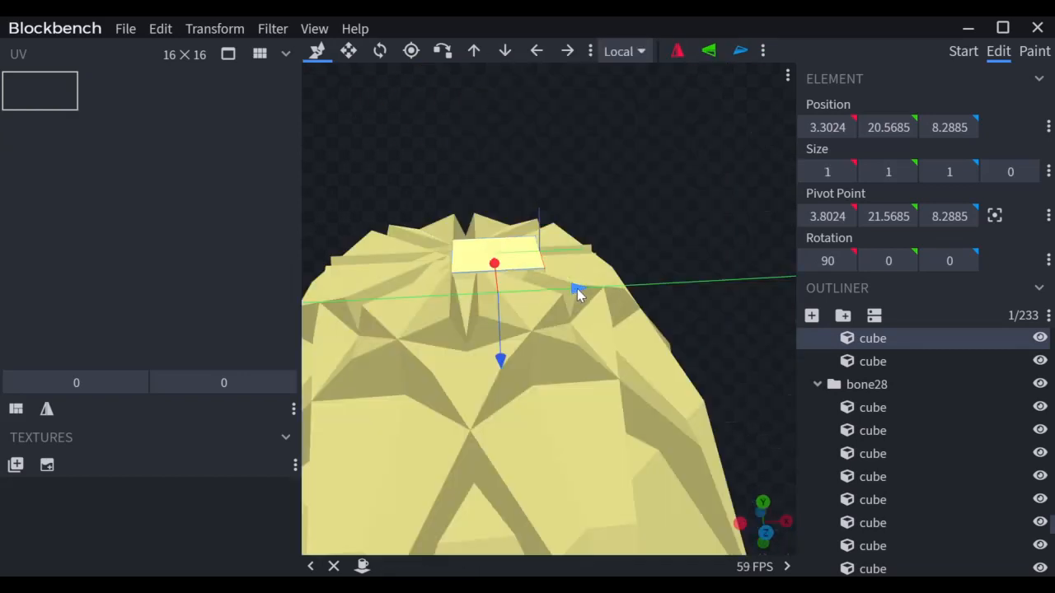
{"action": "left_click_drag", "start_coordinate": [577, 289], "coordinate": [547, 294]}
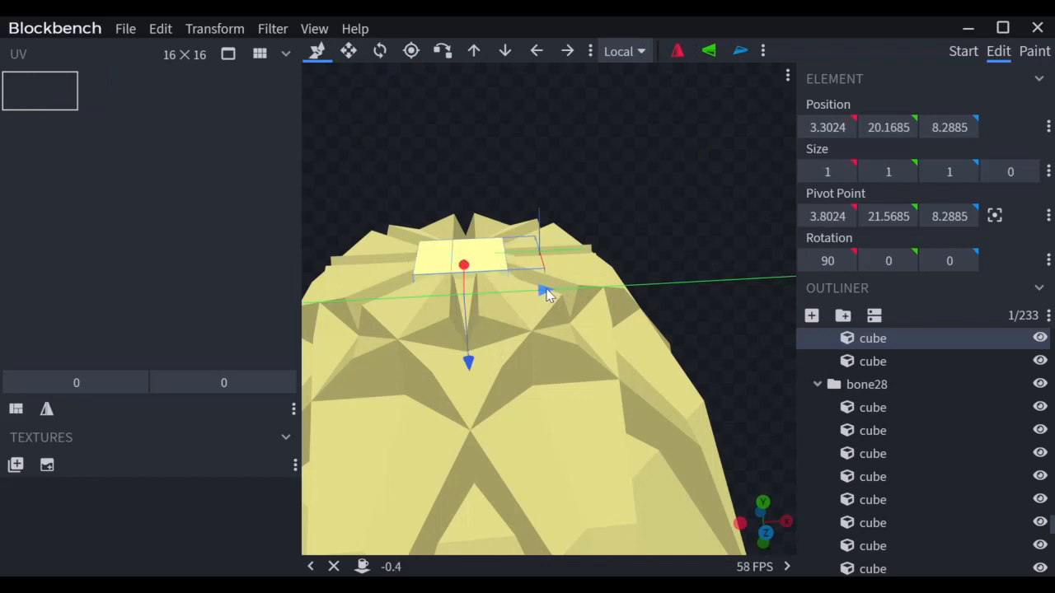
{"action": "left_click_drag", "start_coordinate": [619, 200], "coordinate": [505, 230]}
{"action": "scroll", "coordinate": [505, 229], "scroll_direction": "down", "scroll_amount": 5}
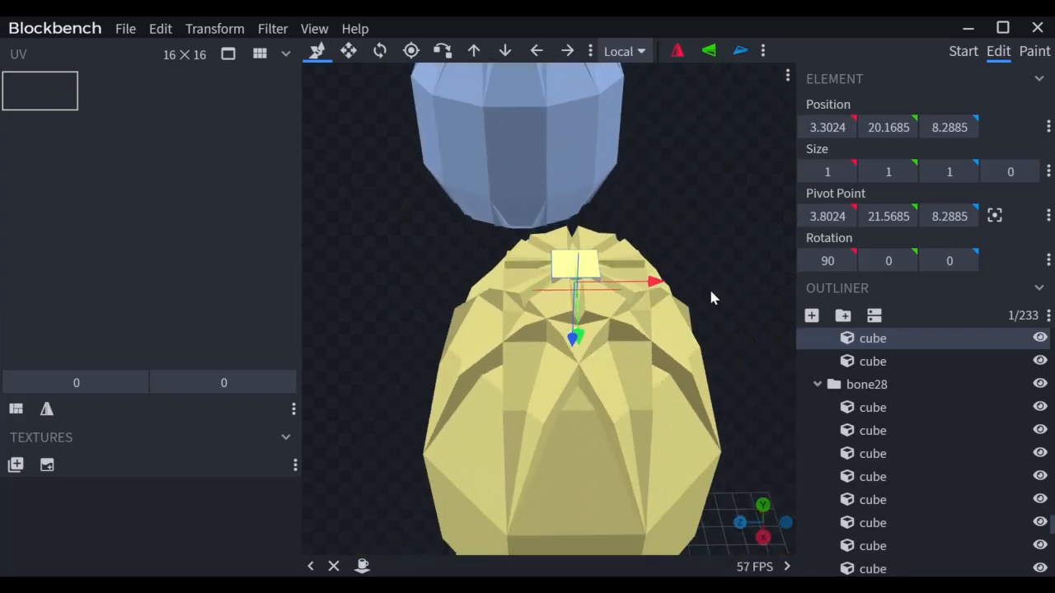
{"action": "left_click_drag", "start_coordinate": [710, 288], "coordinate": [652, 236]}
{"action": "scroll", "coordinate": [652, 307], "scroll_direction": "down", "scroll_amount": 5}
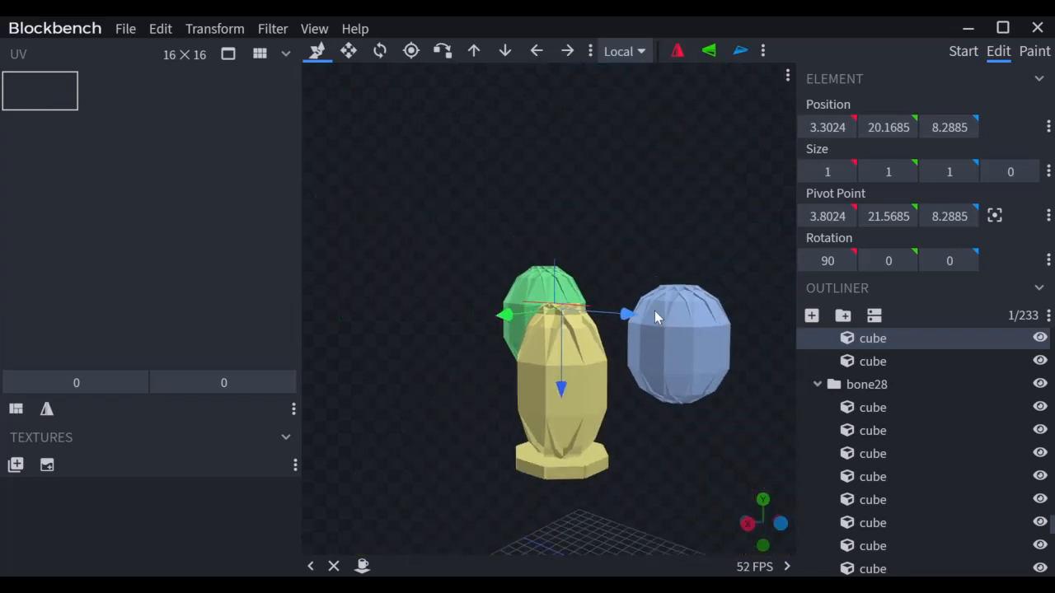
{"action": "left_click", "coordinate": [645, 391]}
{"action": "scroll", "coordinate": [591, 297], "scroll_direction": "up", "scroll_amount": 5}
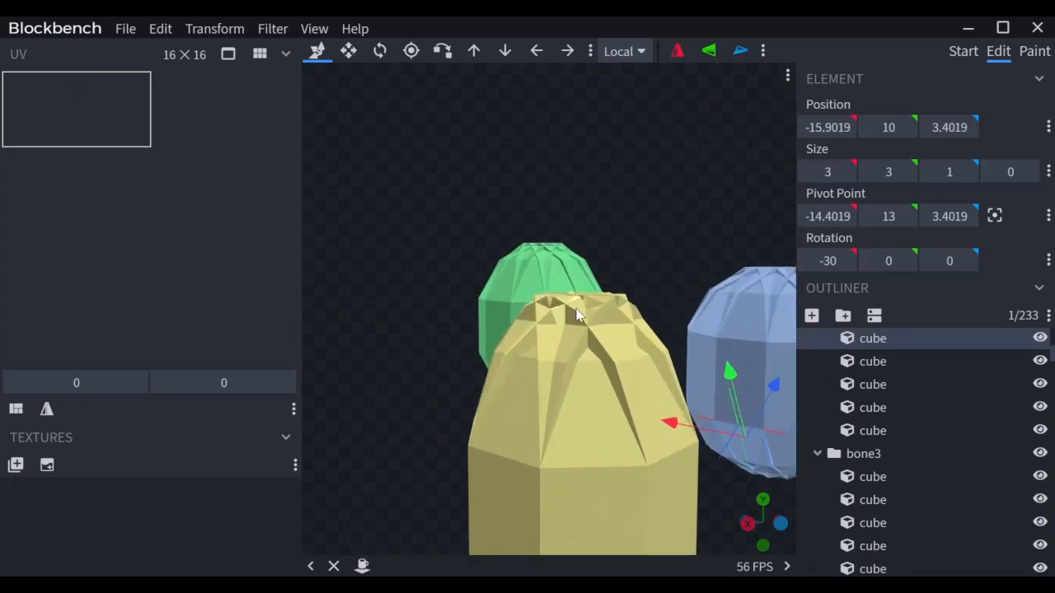
{"action": "left_click_drag", "start_coordinate": [593, 310], "coordinate": [627, 318]}
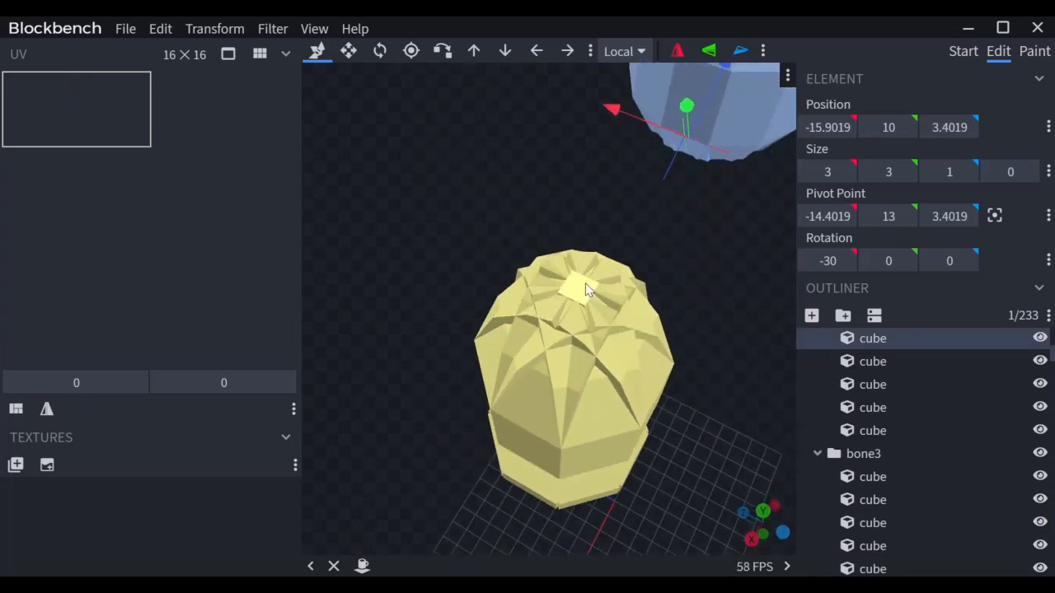
{"action": "left_click_drag", "start_coordinate": [586, 288], "coordinate": [674, 248]}
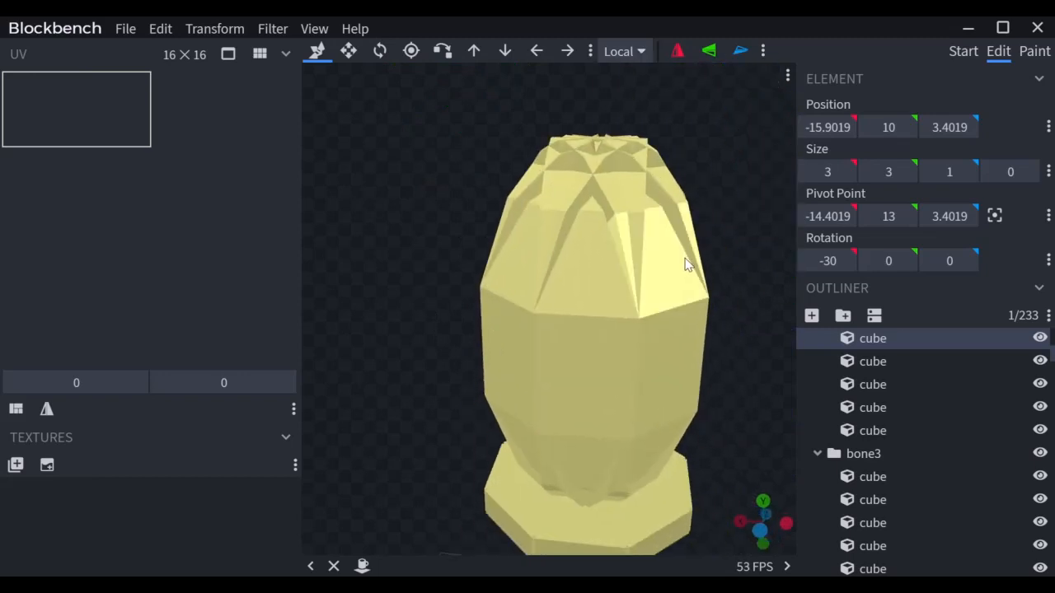
{"action": "left_click_drag", "start_coordinate": [685, 302], "coordinate": [603, 281]}
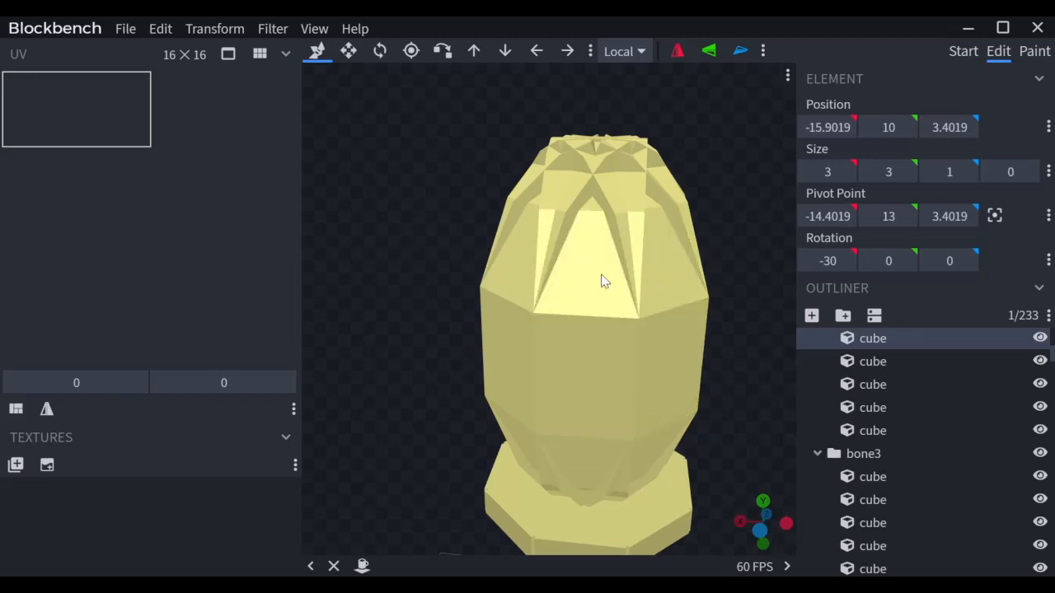
{"action": "left_click_drag", "start_coordinate": [602, 277], "coordinate": [550, 247]}
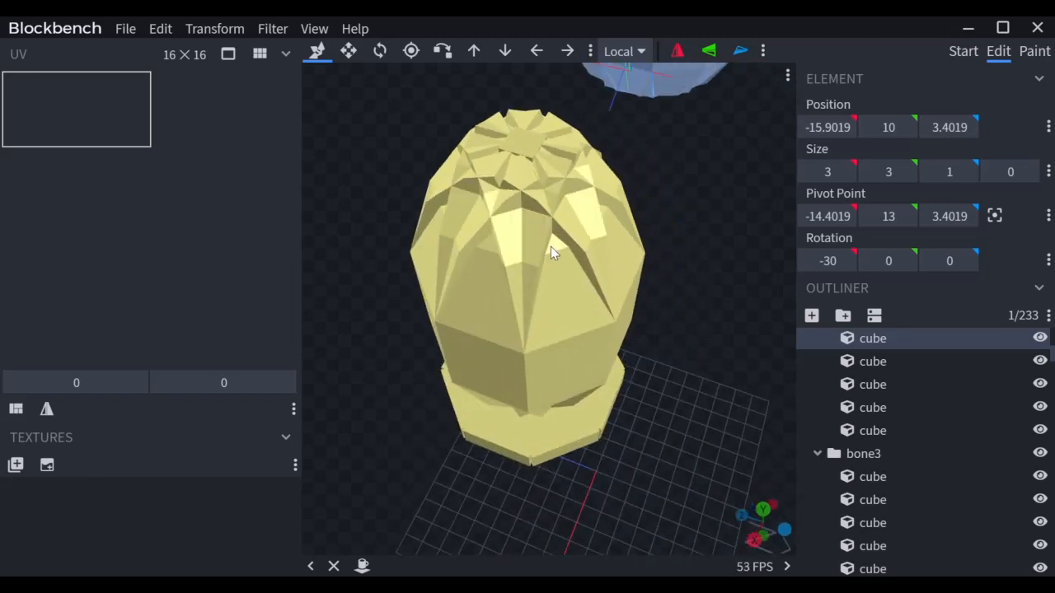
{"action": "left_click", "coordinate": [556, 252]}
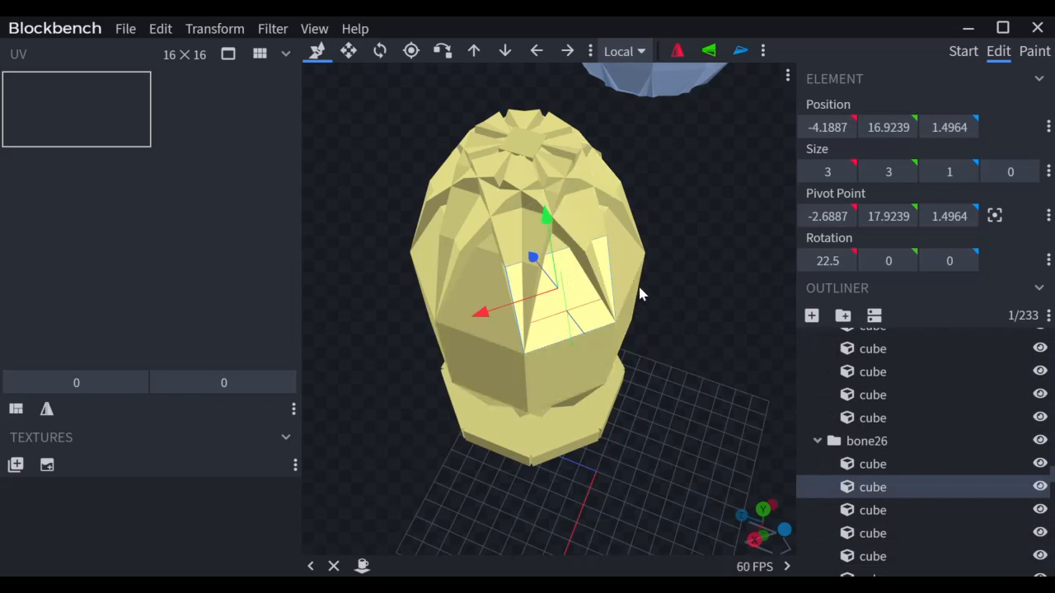
{"action": "left_click_drag", "start_coordinate": [641, 294], "coordinate": [768, 258]}
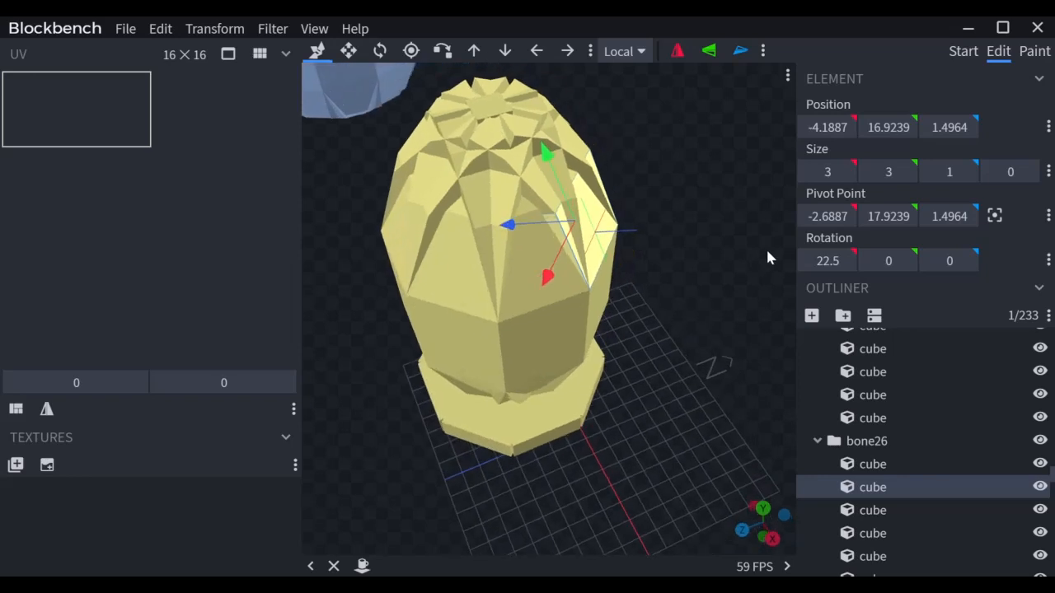
{"action": "left_click_drag", "start_coordinate": [687, 276], "coordinate": [671, 205]}
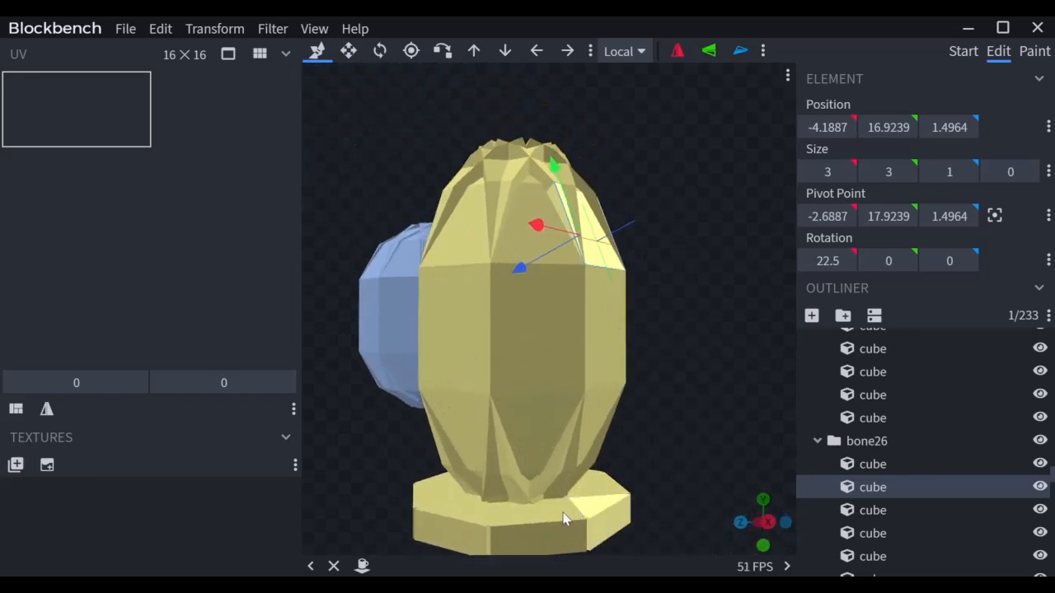
{"action": "left_click_drag", "start_coordinate": [759, 262], "coordinate": [649, 356]}
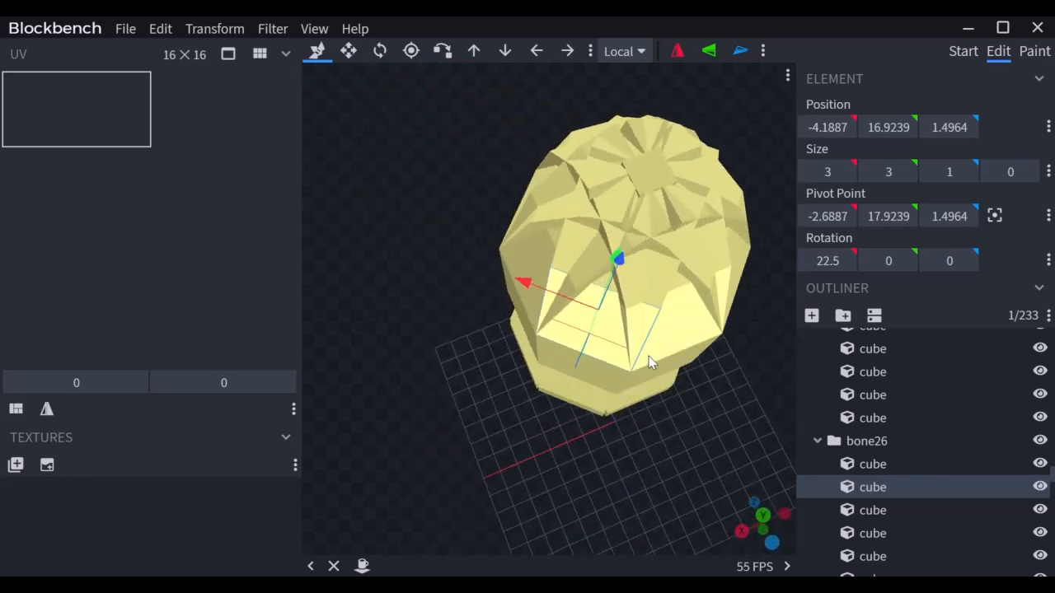
Step: Collapse bone26 and Example3 in the outliner and select the Example3 group
{"action": "left_click", "coordinate": [819, 443]}
{"action": "scroll", "coordinate": [843, 419], "scroll_direction": "down", "scroll_amount": 3}
{"action": "left_click", "coordinate": [806, 480]}
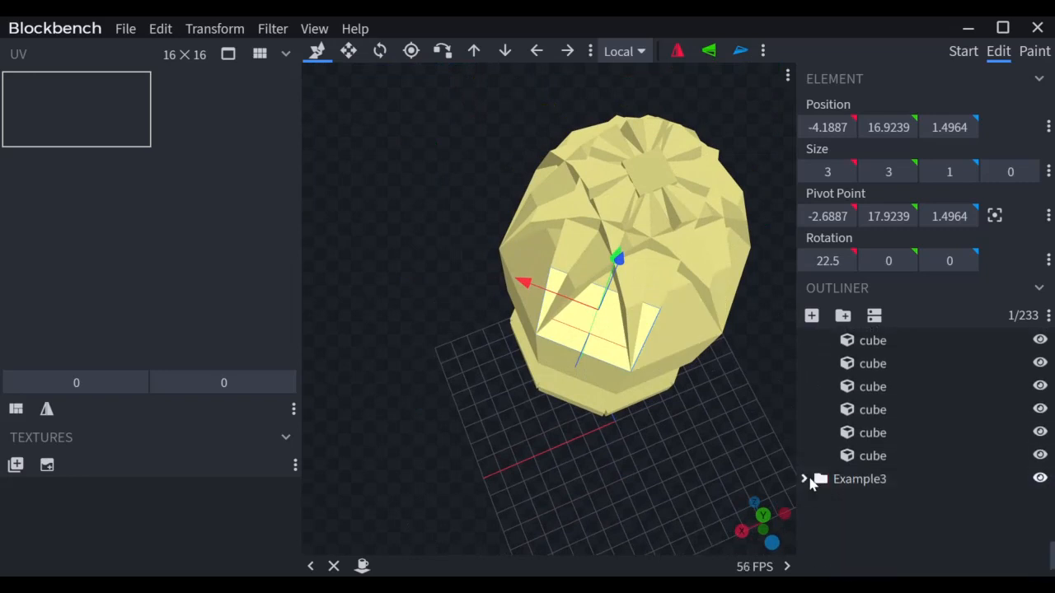
{"action": "left_click", "coordinate": [824, 482]}
Step: Move the vase along Z and X beside the green egg, then raise it one unit
{"action": "left_click_drag", "start_coordinate": [671, 433], "coordinate": [700, 393]}
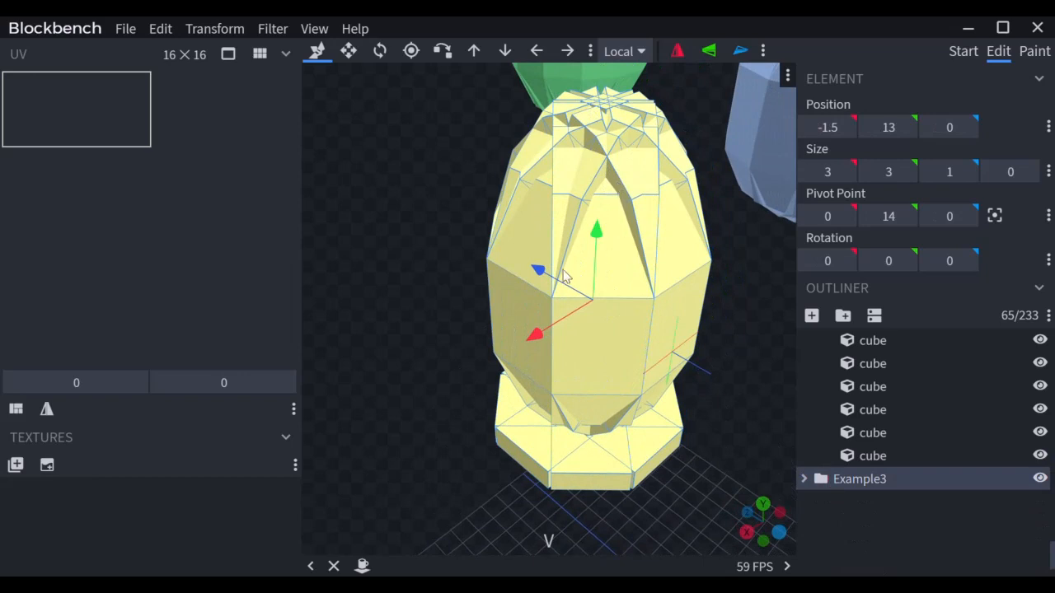
{"action": "left_click_drag", "start_coordinate": [539, 272], "coordinate": [330, 90]}
{"action": "scroll", "coordinate": [492, 234], "scroll_direction": "down", "scroll_amount": 5}
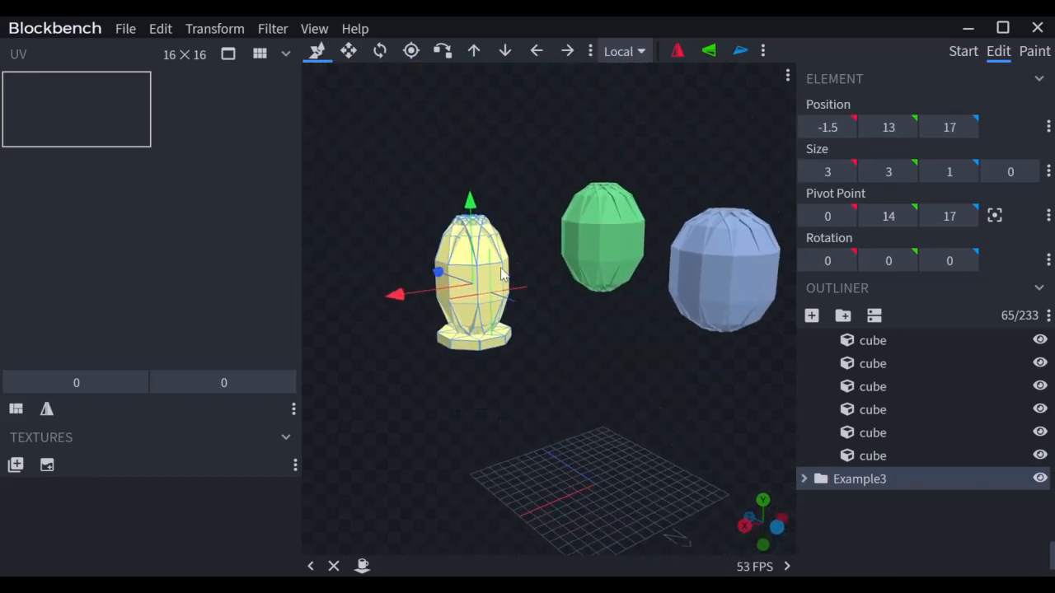
{"action": "left_click_drag", "start_coordinate": [439, 272], "coordinate": [403, 259]}
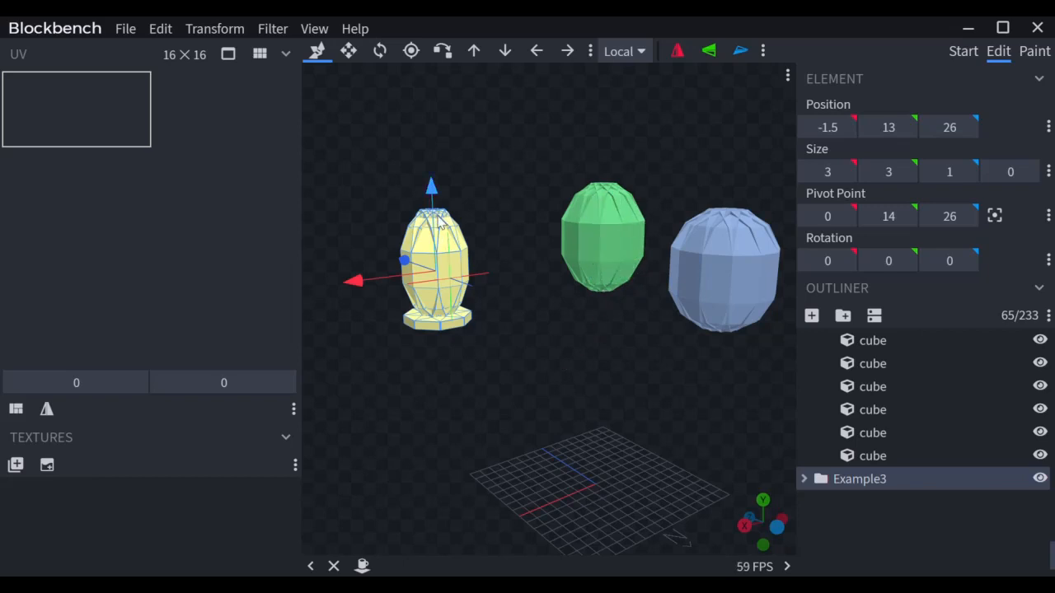
{"action": "left_click_drag", "start_coordinate": [363, 280], "coordinate": [384, 285]}
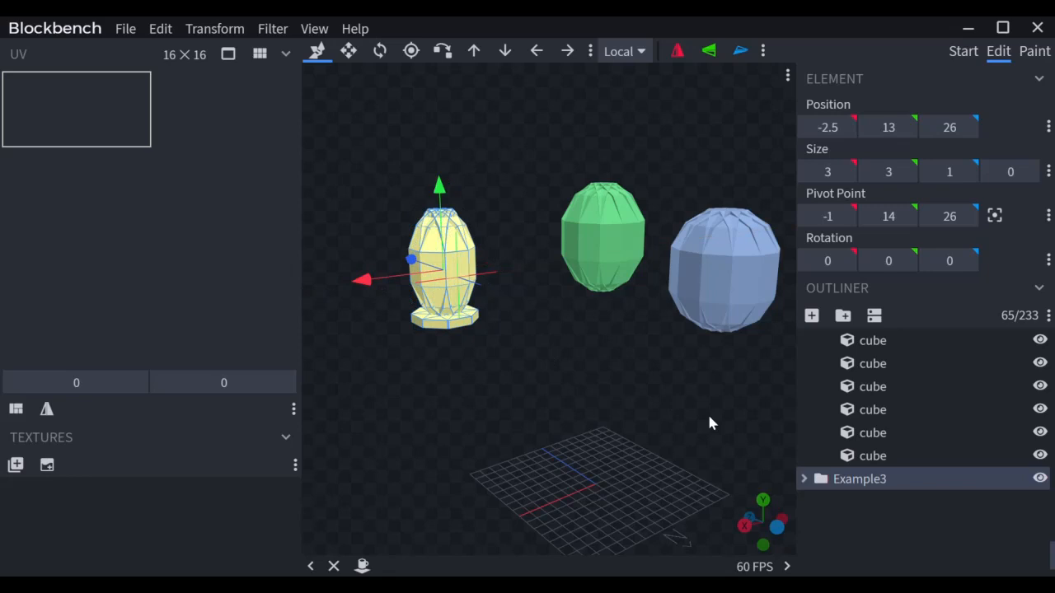
{"action": "left_click_drag", "start_coordinate": [709, 418], "coordinate": [440, 394]}
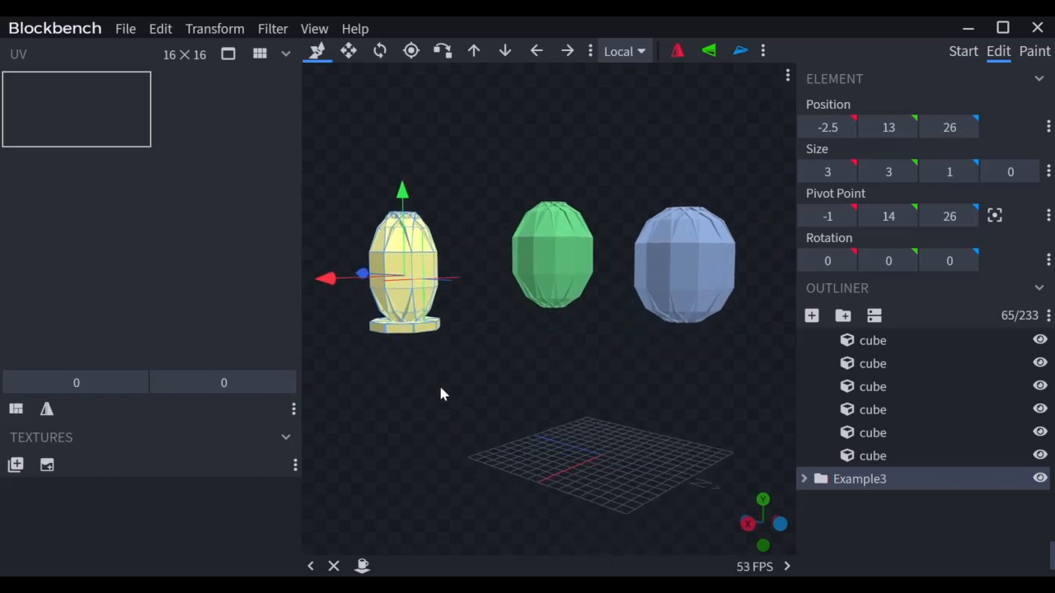
{"action": "left_click_drag", "start_coordinate": [474, 355], "coordinate": [451, 346]}
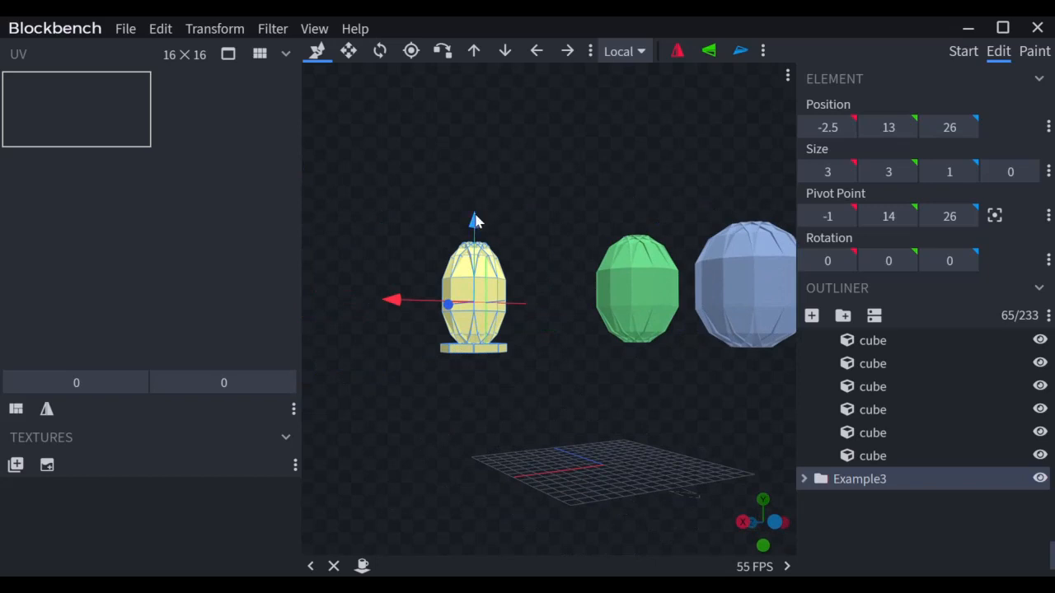
{"action": "left_click_drag", "start_coordinate": [474, 217], "coordinate": [473, 213]}
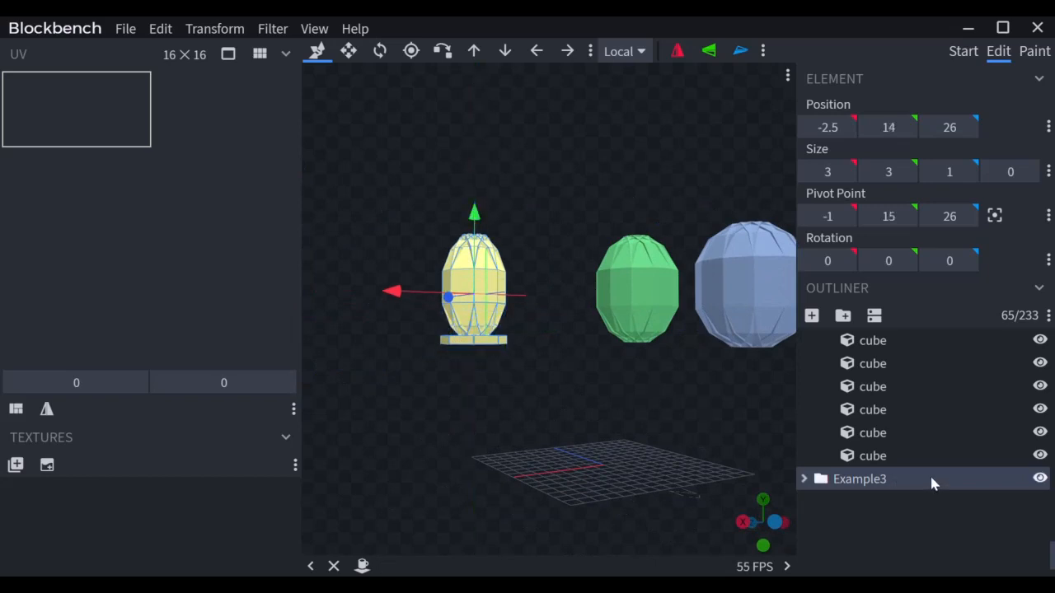
Step: Collapse Example1 and Example2 at the top of the outliner
{"action": "scroll", "coordinate": [932, 478], "scroll_direction": "up", "scroll_amount": 18}
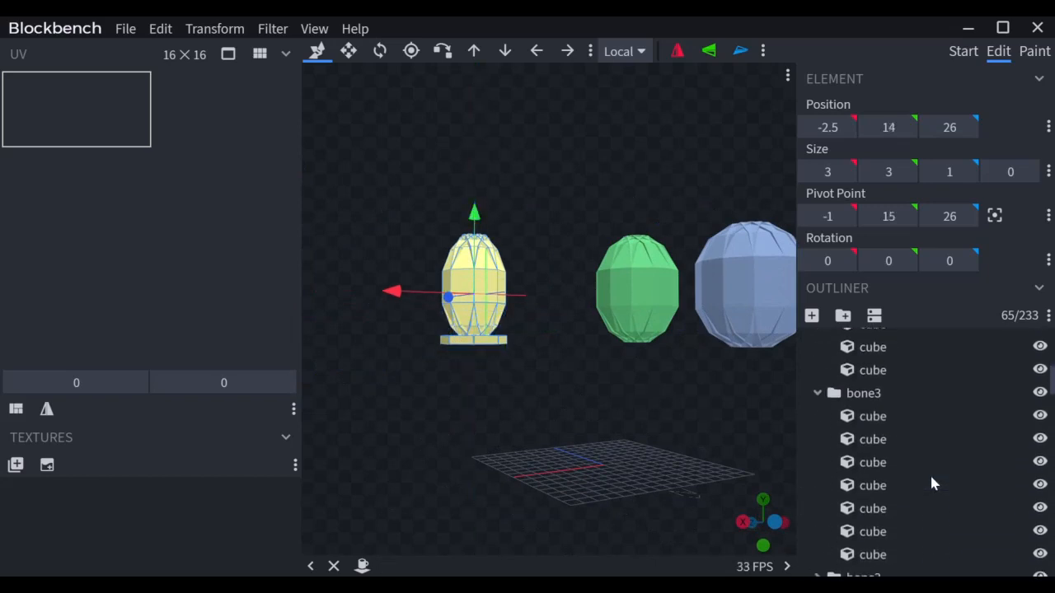
{"action": "scroll", "coordinate": [931, 483], "scroll_direction": "up", "scroll_amount": 10}
{"action": "left_click", "coordinate": [805, 340]}
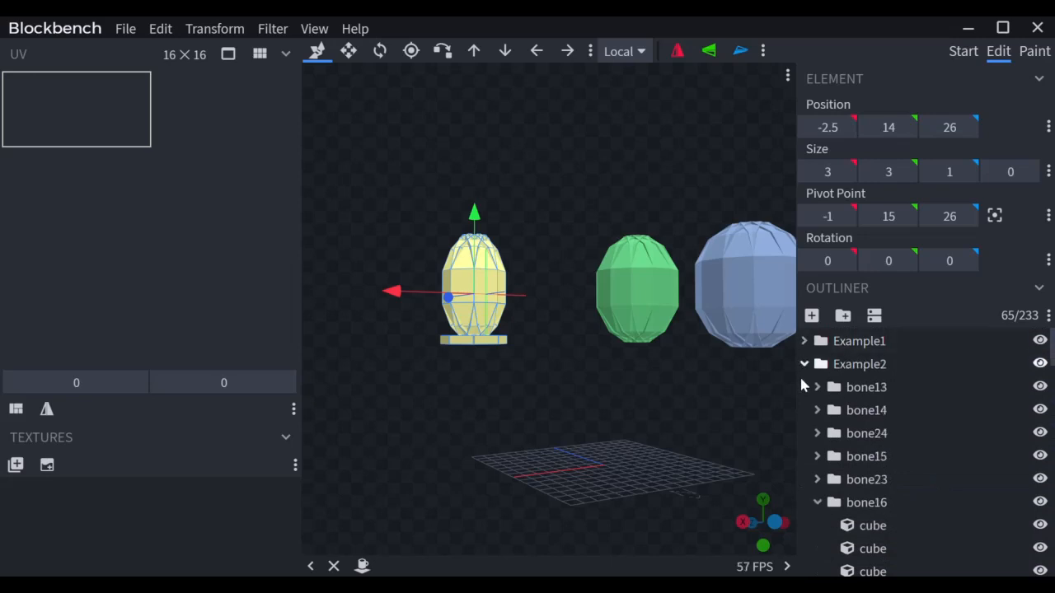
{"action": "left_click", "coordinate": [804, 364]}
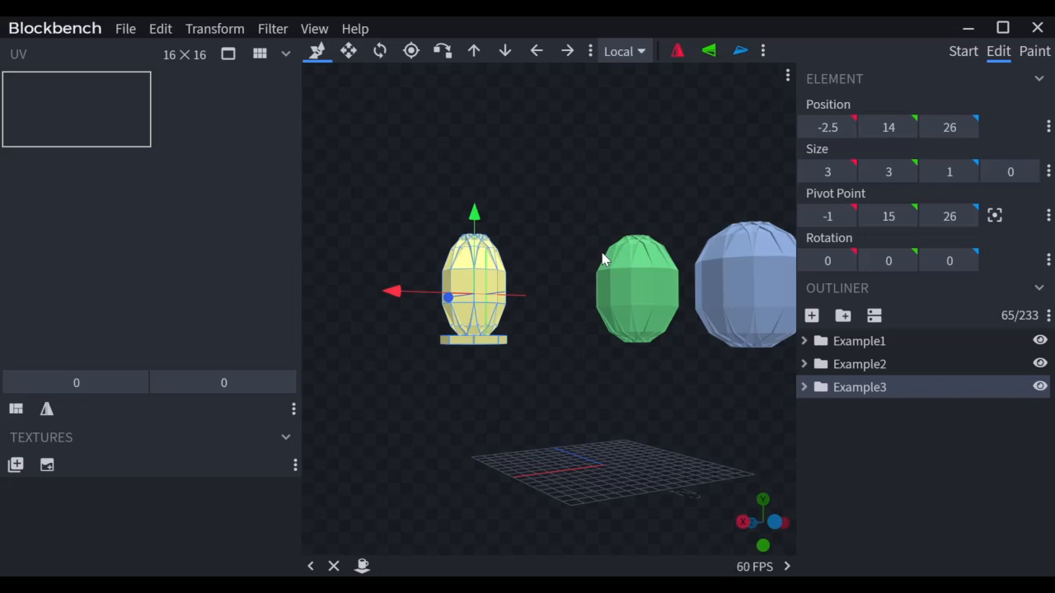
Step: Discard a stray new group, collapse Example3, and add the empty group bone33
{"action": "left_click", "coordinate": [842, 319]}
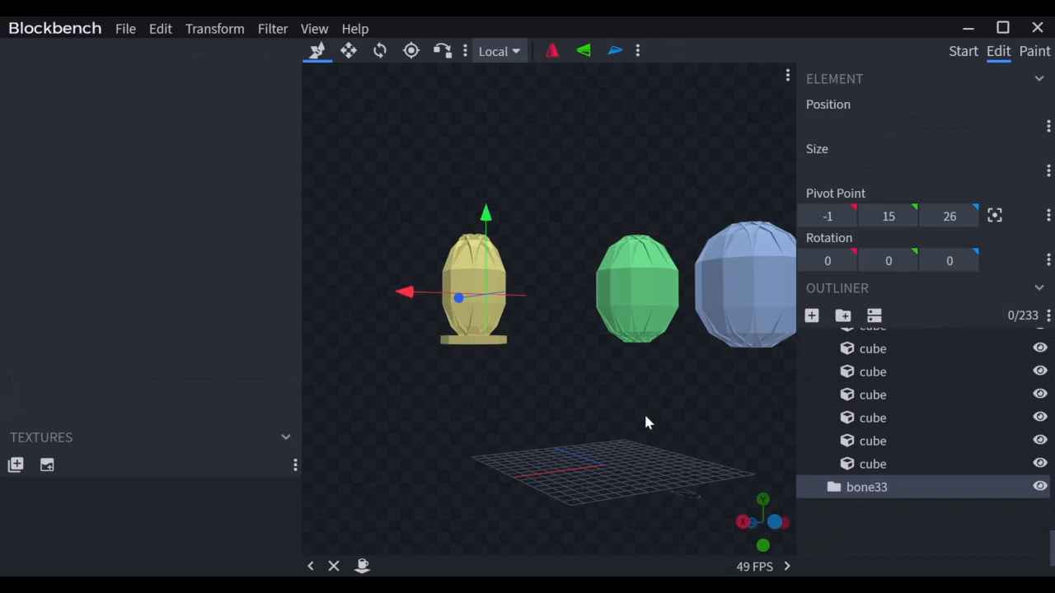
{"action": "key", "text": "Delete"}
{"action": "scroll", "coordinate": [981, 565], "scroll_direction": "up", "scroll_amount": 1}
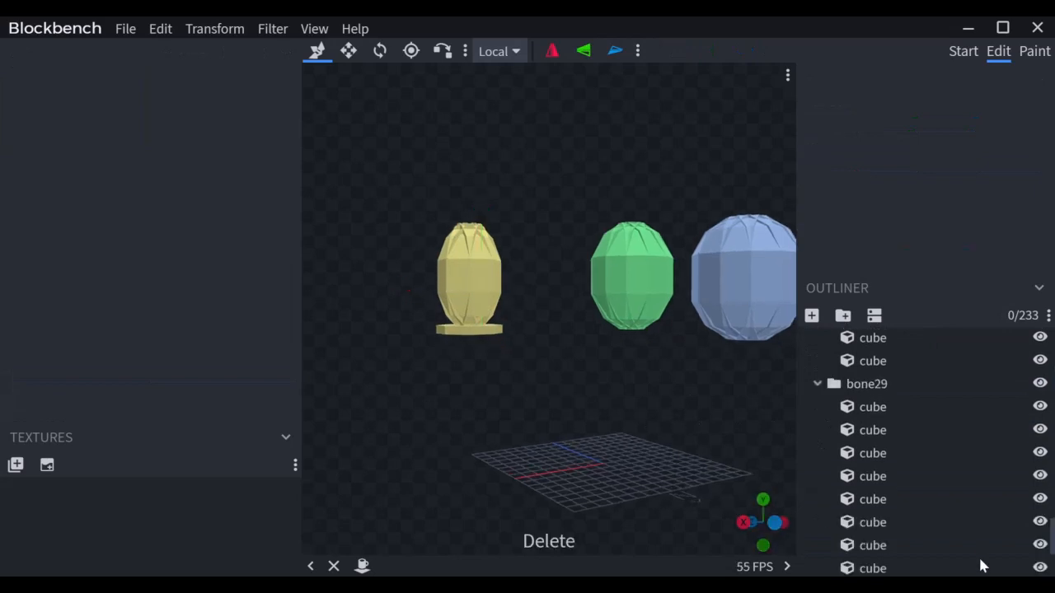
{"action": "scroll", "coordinate": [981, 566], "scroll_direction": "up", "scroll_amount": 10}
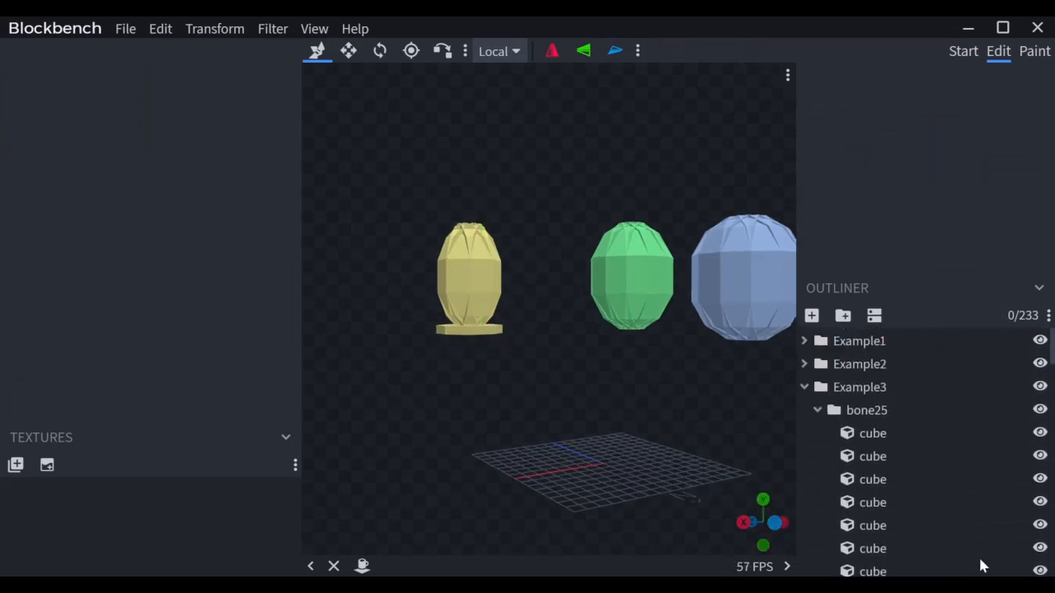
{"action": "left_click", "coordinate": [804, 387]}
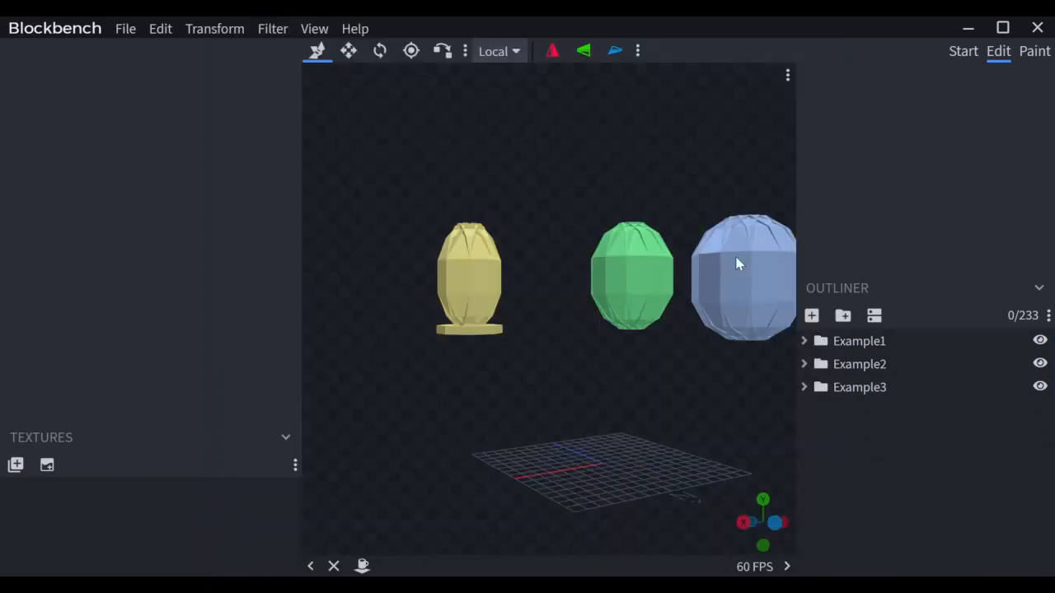
{"action": "left_click", "coordinate": [841, 318]}
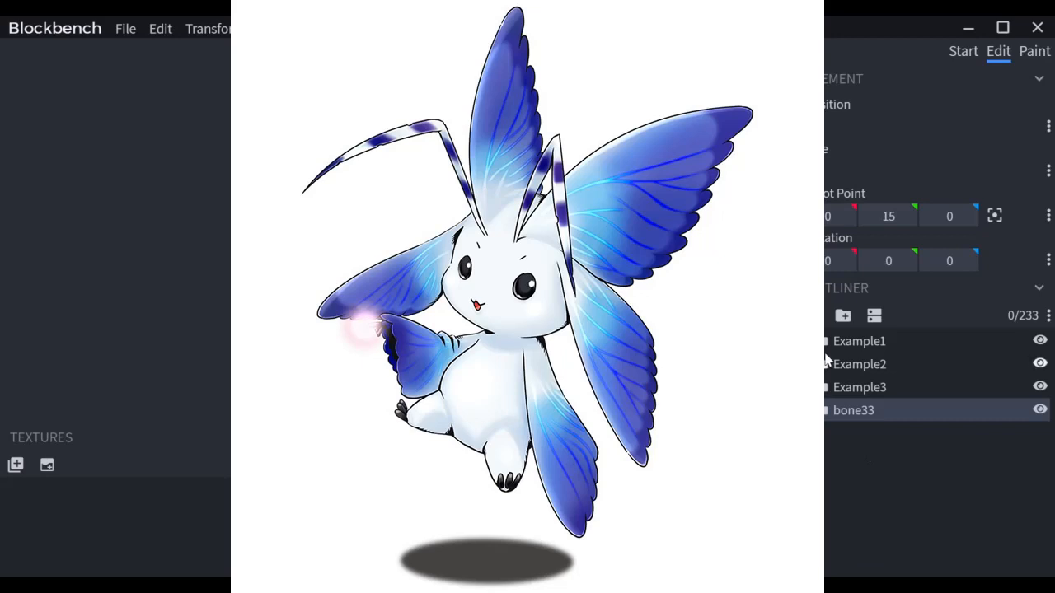
Step: Begin renaming the bone33 group with F2
{"action": "key", "text": "F2"}
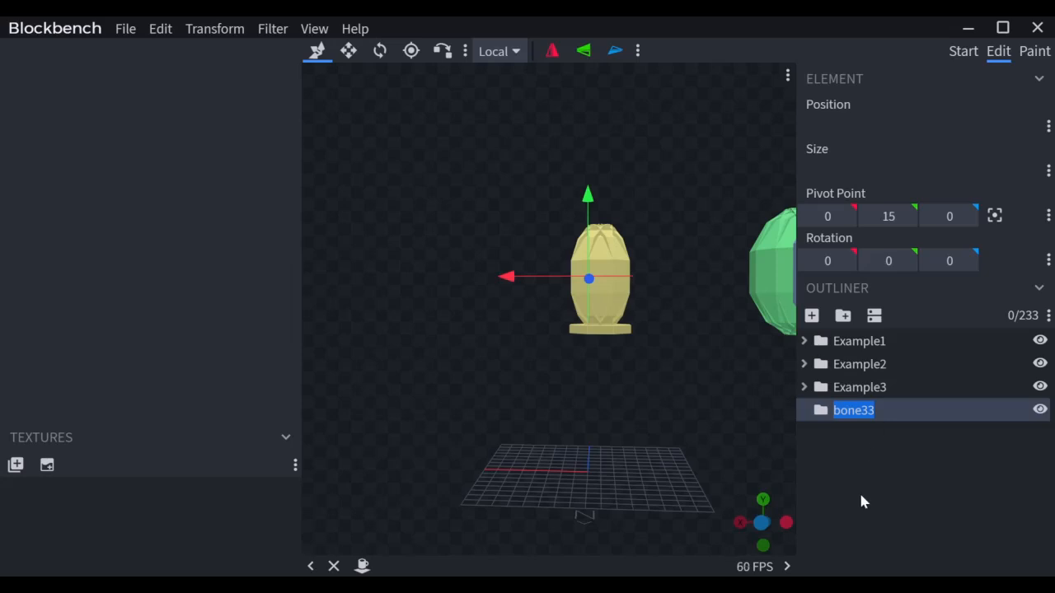
Step: Rename the group to Example4
{"action": "type", "text": "Examoe"}
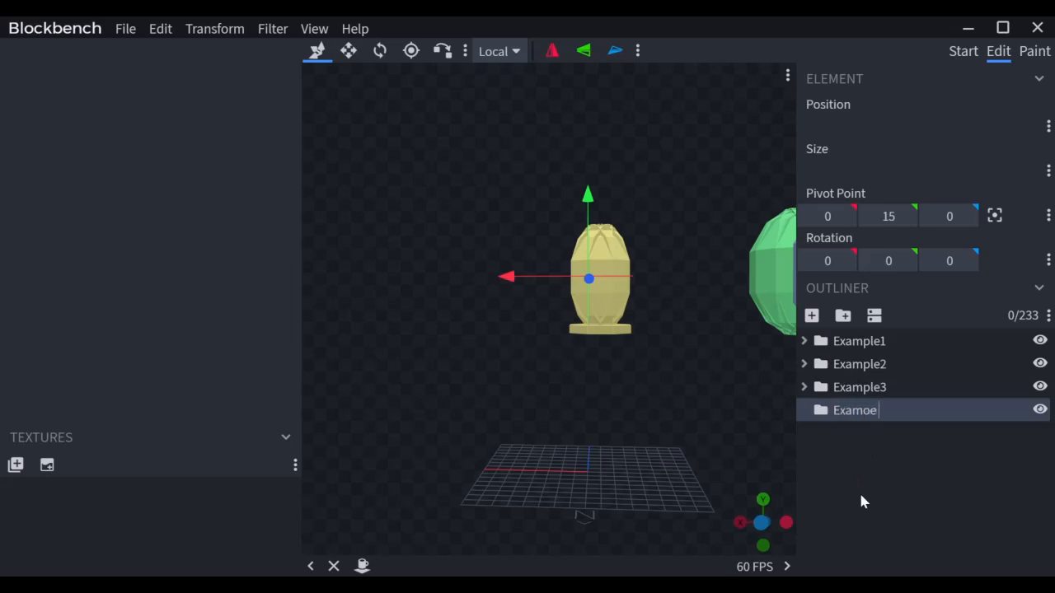
{"action": "key", "text": "BackSpace"}
{"action": "key", "text": "BackSpace"}
{"action": "type", "text": "ple4"}
{"action": "key", "text": "Return"}
Step: Add a 3×3×1 cube, duplicate it, and tilt the copy -30° on X
{"action": "key", "text": "ctrl+n"}
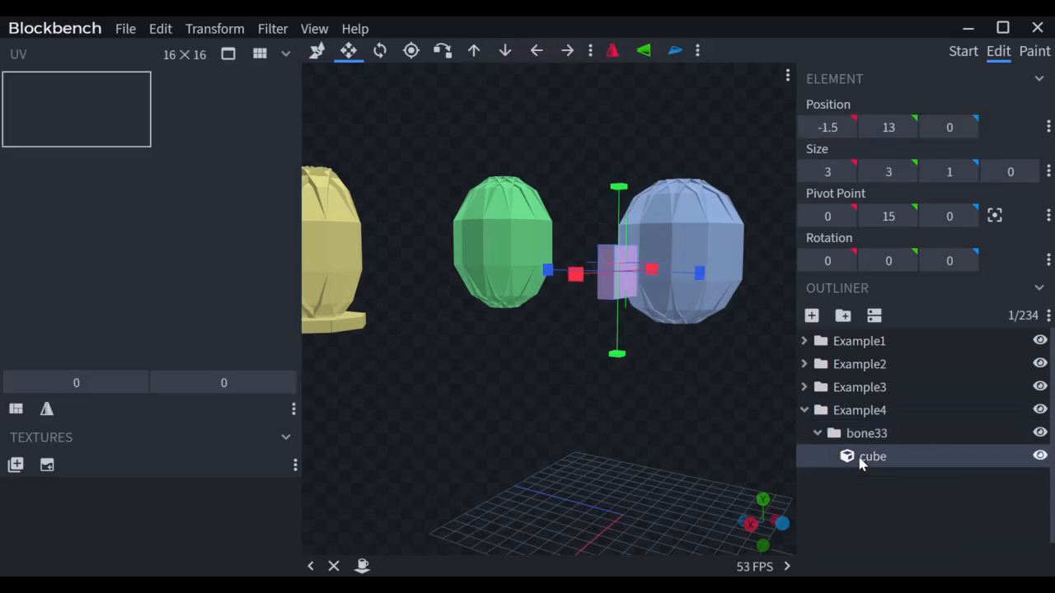
{"action": "mouse_move", "coordinate": [626, 469]}
{"action": "left_mouse_down"}
{"action": "mouse_move", "coordinate": [669, 469]}
{"action": "mouse_move", "coordinate": [612, 478]}
{"action": "left_mouse_up"}
{"action": "key", "text": "ctrl+d"}
{"action": "key", "text": "r"}
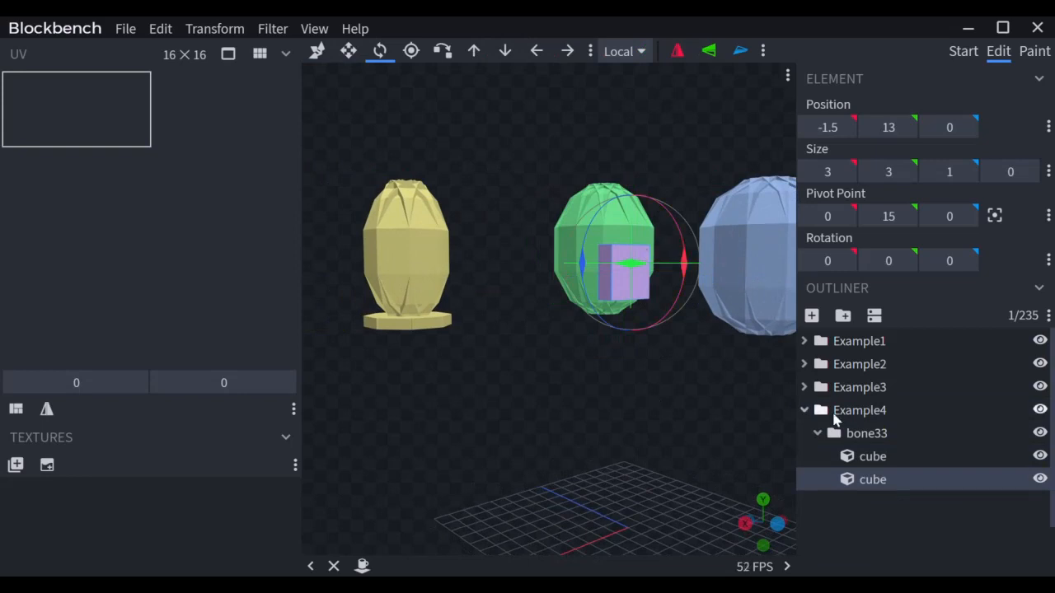
{"action": "left_click", "coordinate": [863, 455]}
{"action": "key", "text": "s"}
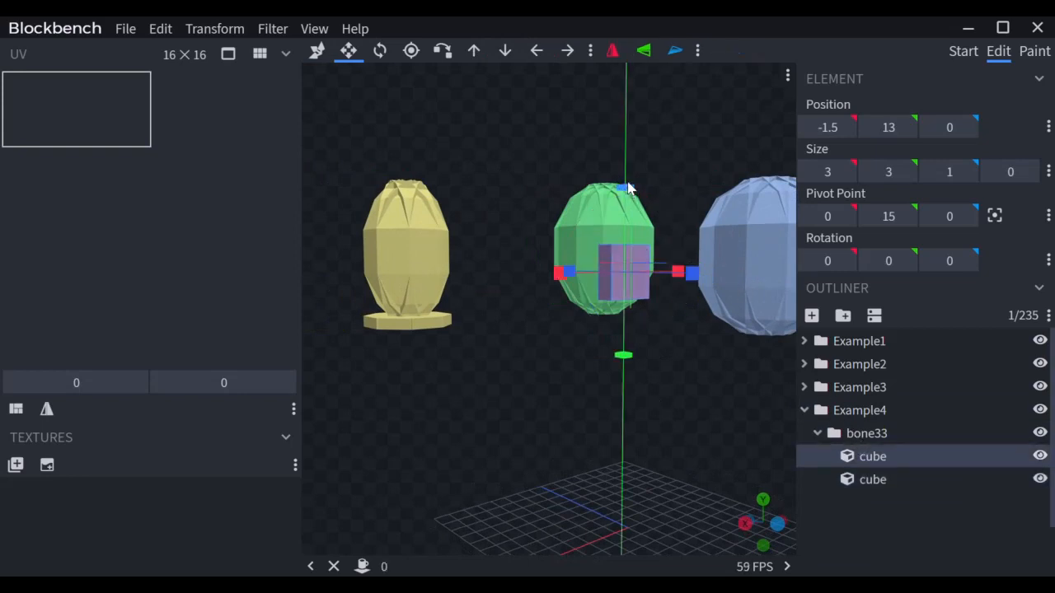
{"action": "left_click", "coordinate": [853, 482]}
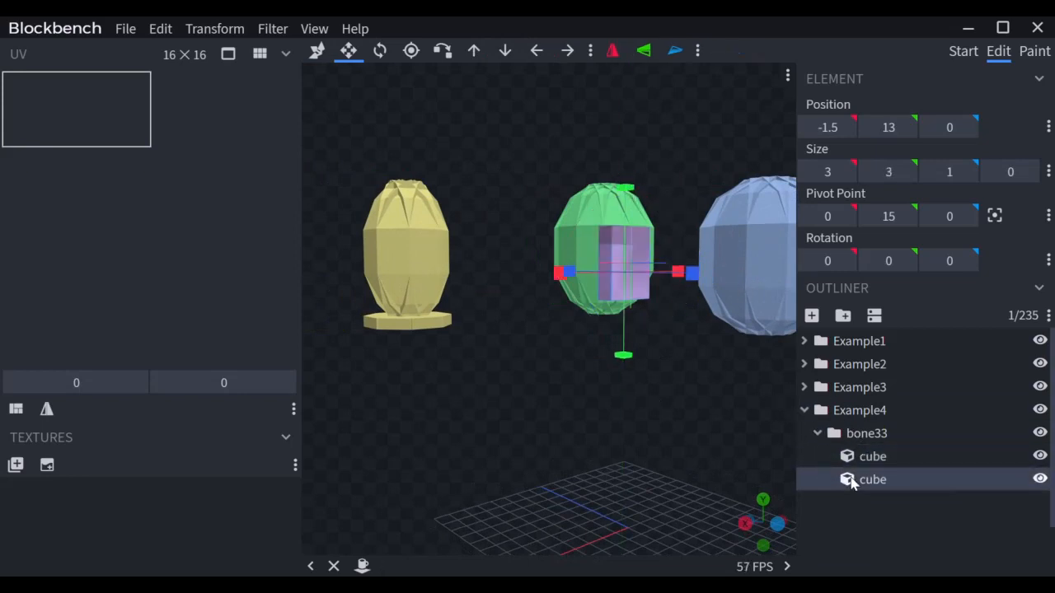
{"action": "key", "text": "r"}
{"action": "left_click_drag", "start_coordinate": [673, 226], "coordinate": [683, 253]}
{"action": "left_click", "coordinate": [834, 261]}
{"action": "type", "text": "-30"}
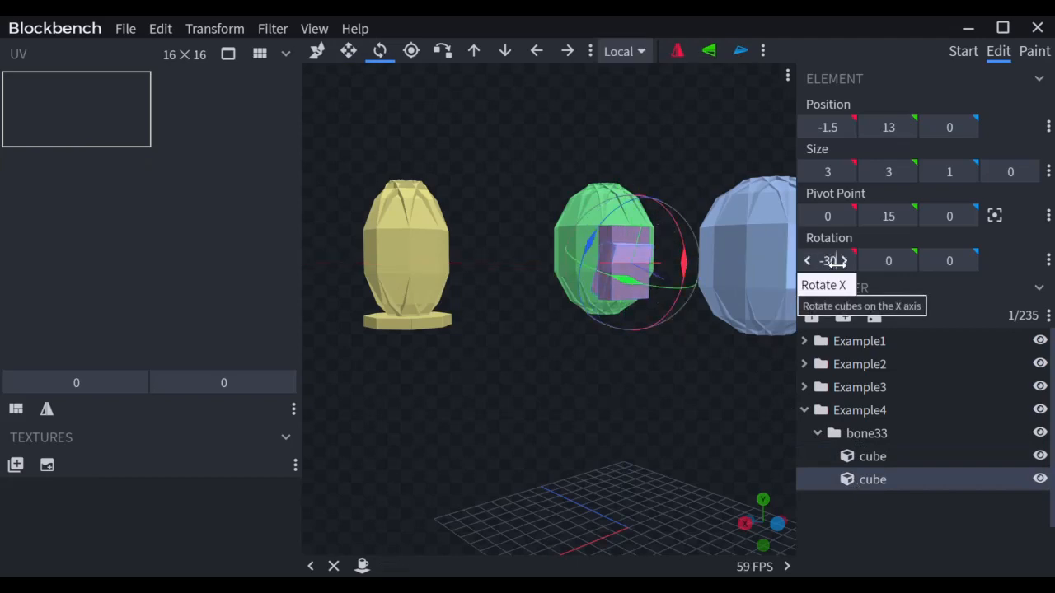
{"action": "key", "text": "Return"}
Step: Vertex-snap the -30° cube onto the bottom of the upright cube
{"action": "key", "text": "x"}
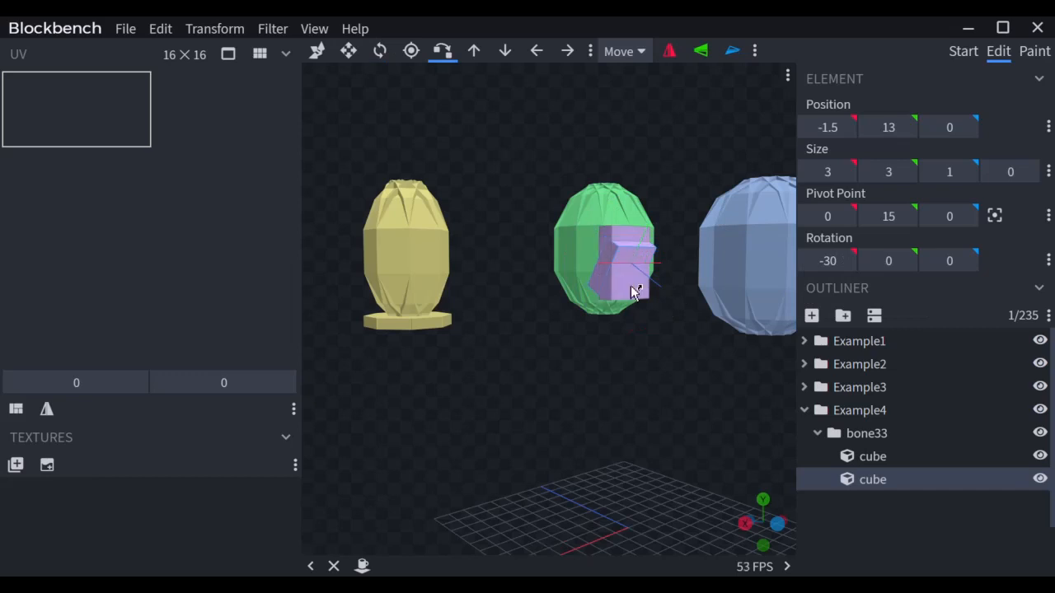
{"action": "left_click", "coordinate": [630, 286]}
{"action": "left_click", "coordinate": [613, 301]}
{"action": "left_click", "coordinate": [619, 323]}
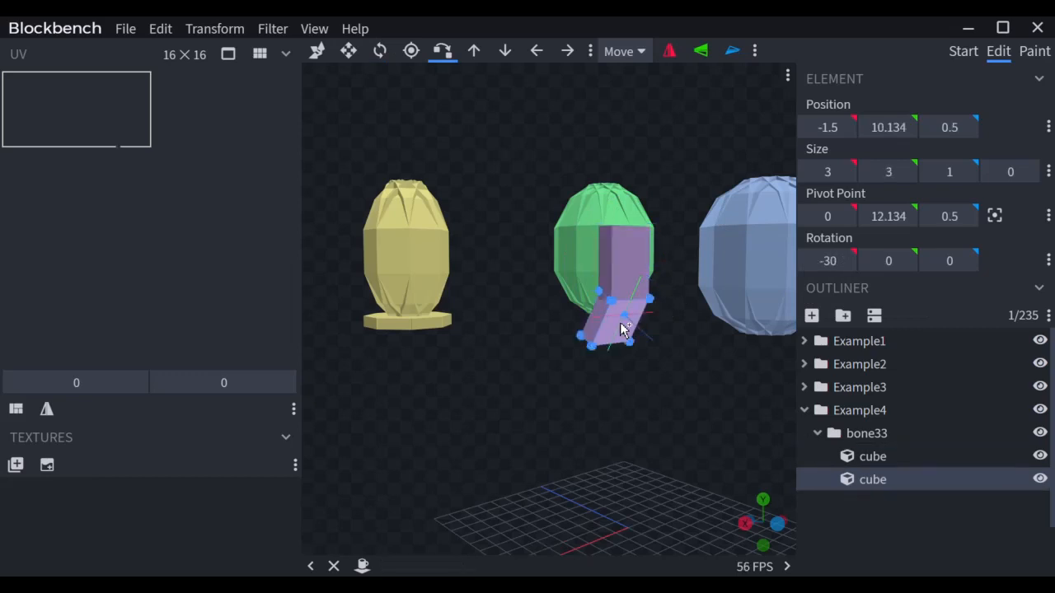
Step: Add a copy tilted -60° on X, shorten it to height 2, and snap it to the arm end
{"action": "key", "text": "ctrl+d"}
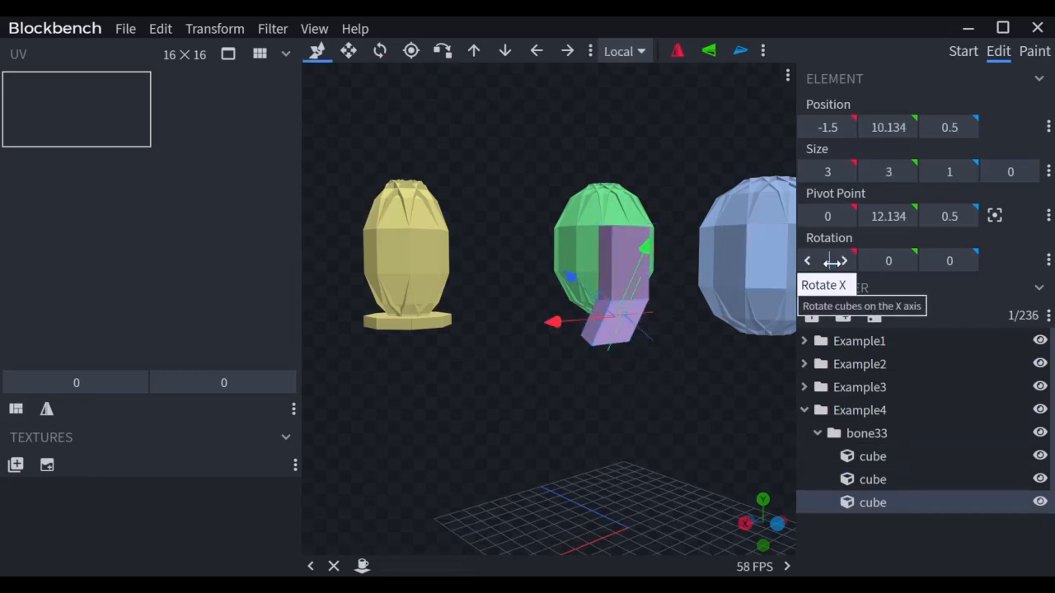
{"action": "left_click", "coordinate": [827, 261]}
{"action": "type", "text": "-60"}
{"action": "key", "text": "Return"}
{"action": "key", "text": "s"}
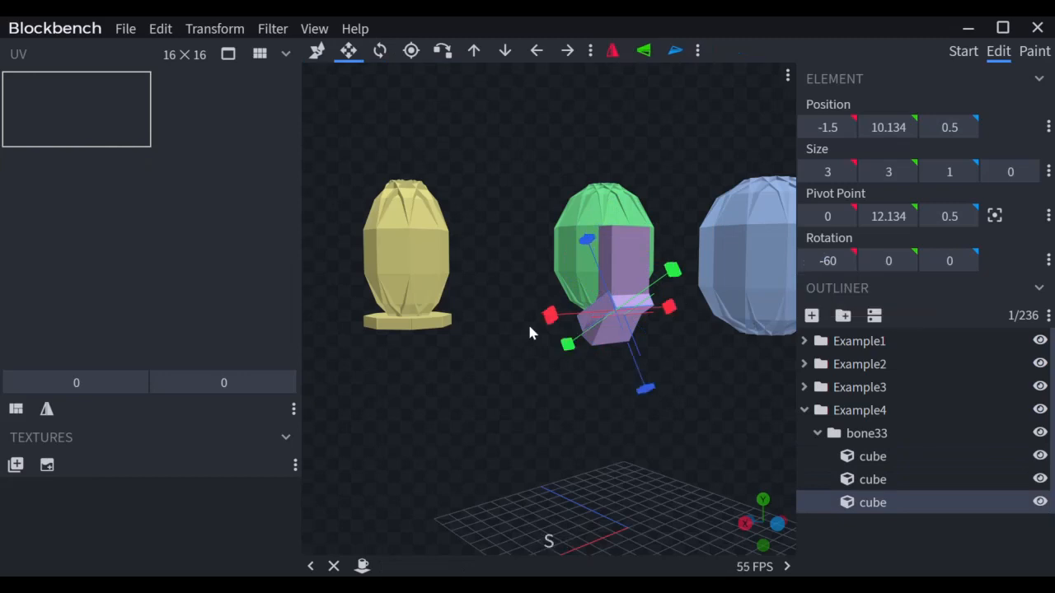
{"action": "left_click_drag", "start_coordinate": [566, 350], "coordinate": [574, 349]}
{"action": "key", "text": "x"}
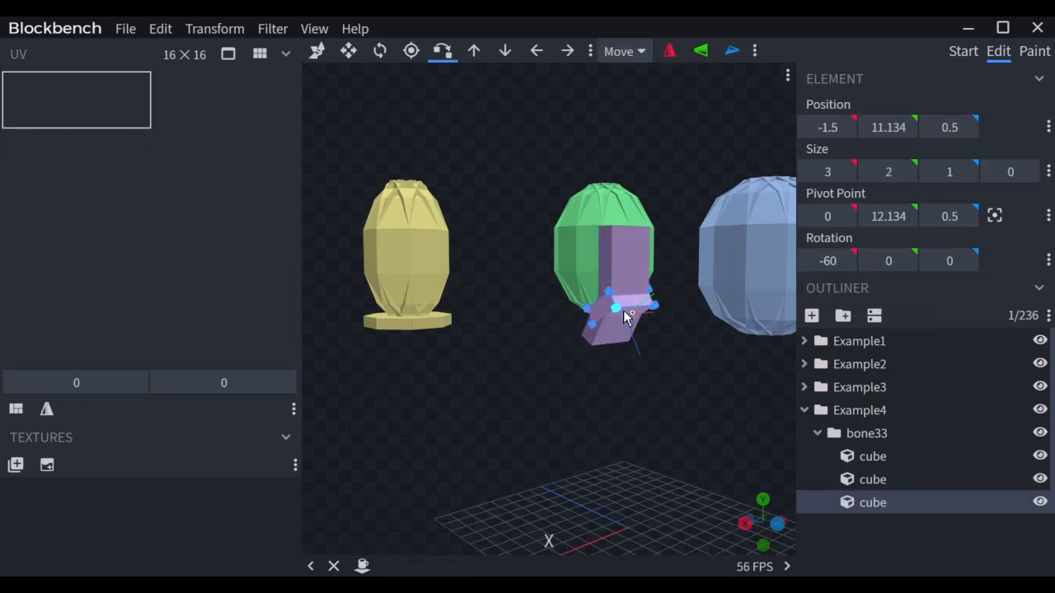
{"action": "left_click", "coordinate": [608, 351]}
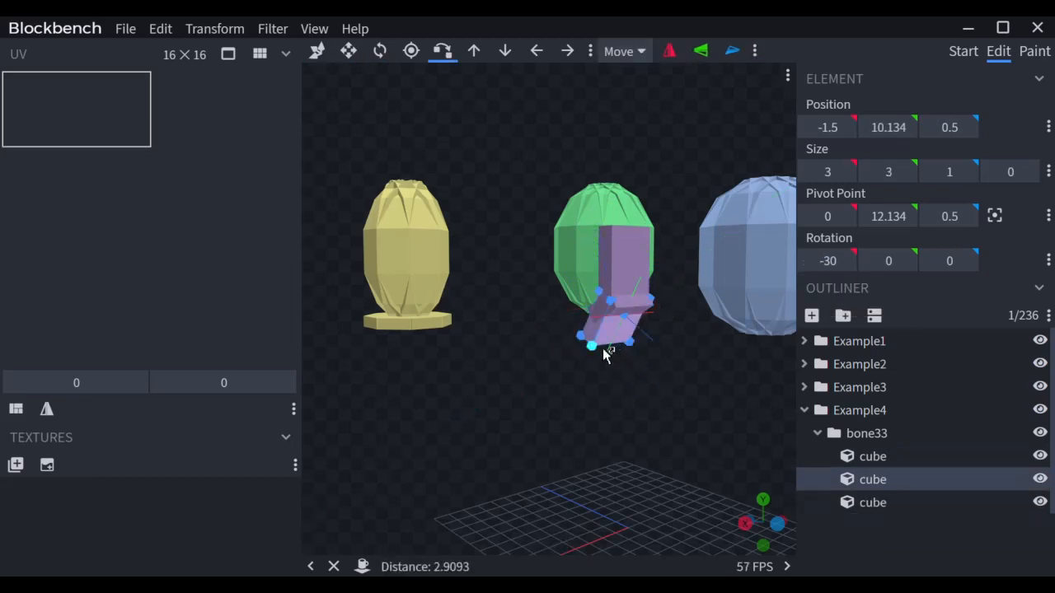
{"action": "left_click", "coordinate": [593, 349]}
Step: Add a -90° copy snapped onto the third cube's end, keeping its -90° rotation
{"action": "key", "text": "ctrl+d"}
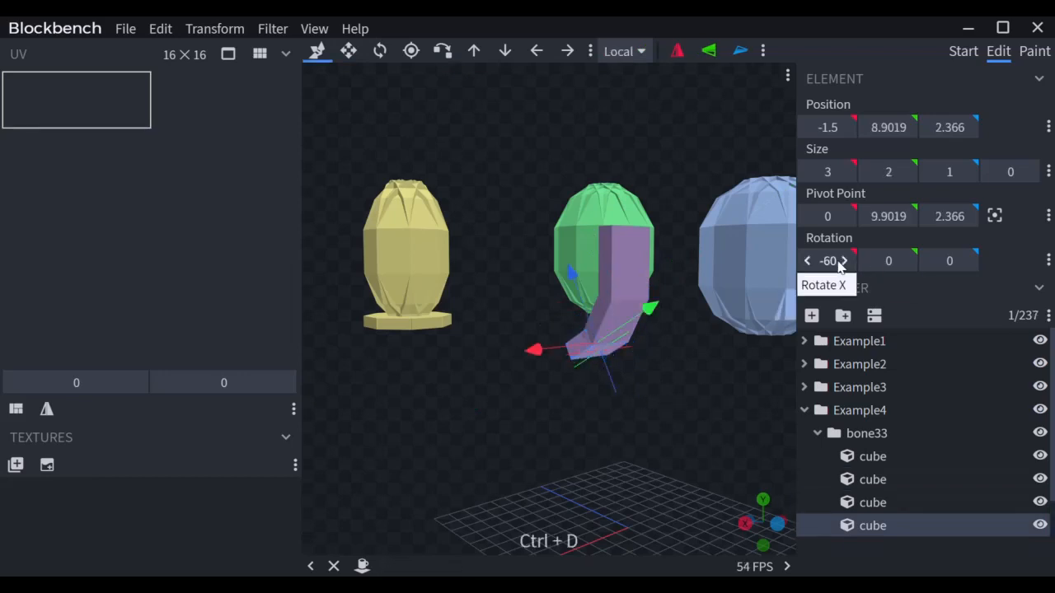
{"action": "left_click", "coordinate": [831, 260]}
{"action": "type", "text": "-90"}
{"action": "key", "text": "Return"}
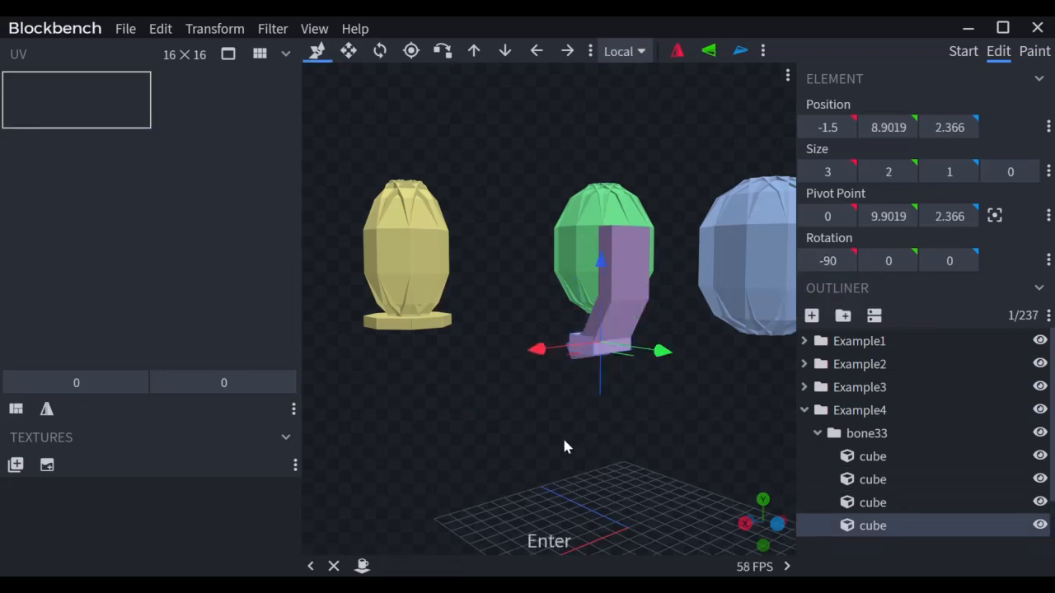
{"action": "left_click_drag", "start_coordinate": [564, 437], "coordinate": [600, 446]}
{"action": "key", "text": "x"}
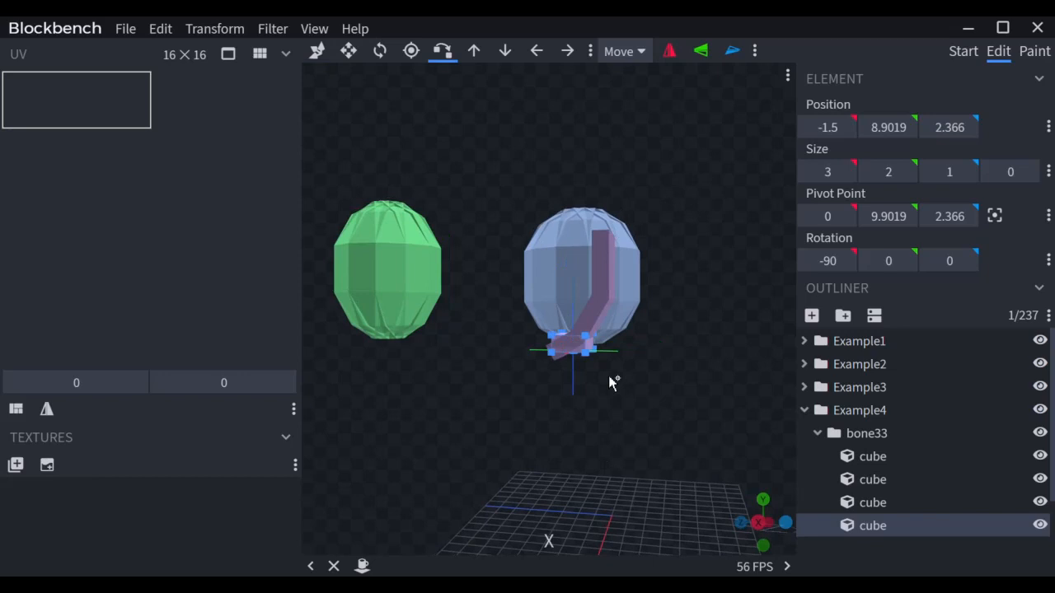
{"action": "left_click", "coordinate": [567, 368]}
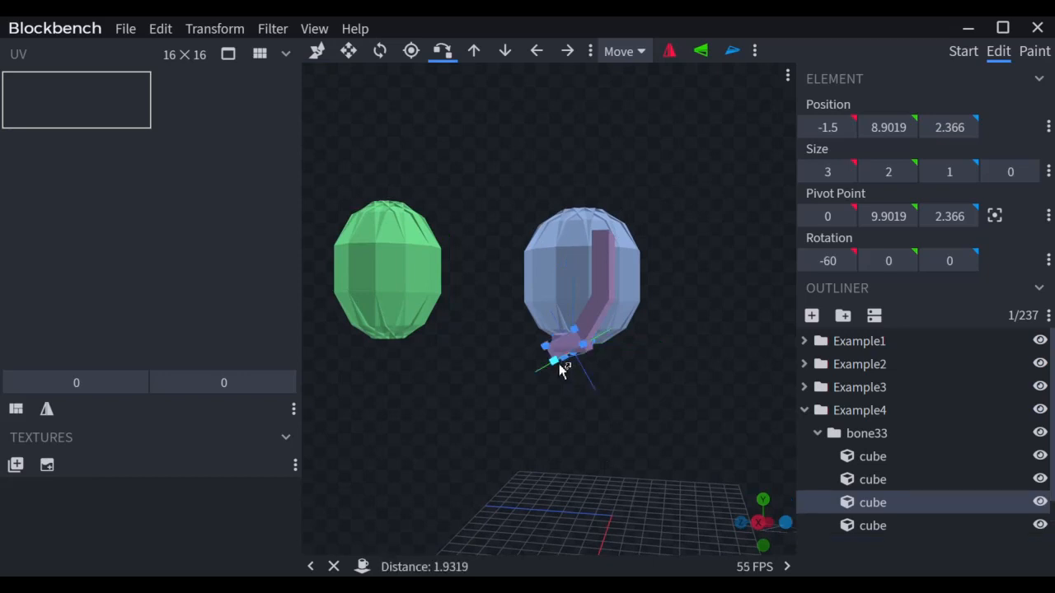
{"action": "left_click", "coordinate": [543, 361]}
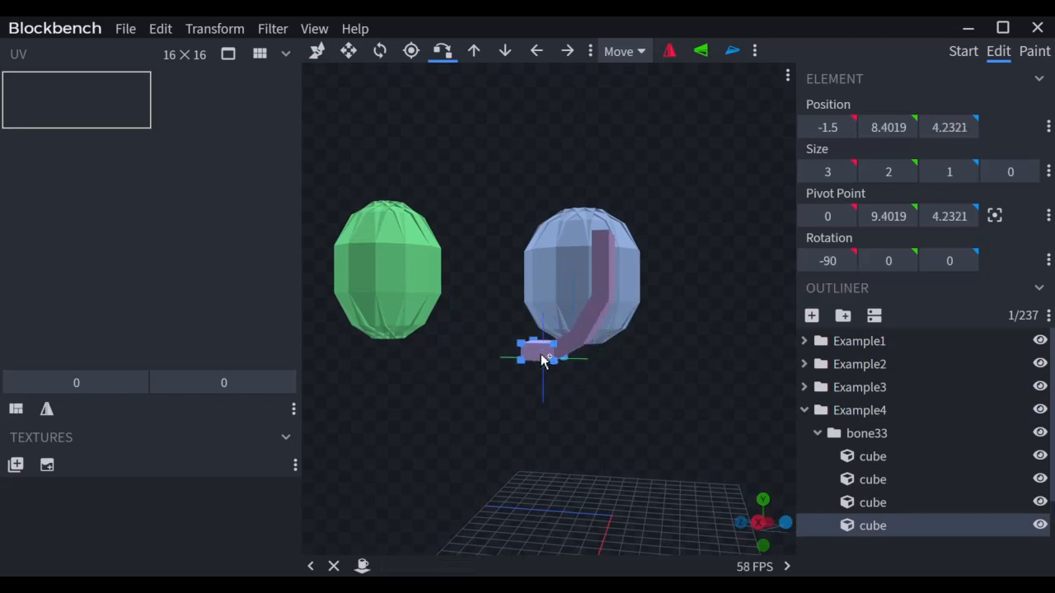
{"action": "left_click", "coordinate": [829, 260]}
{"action": "type", "text": "0"}
{"action": "key", "text": "Return"}
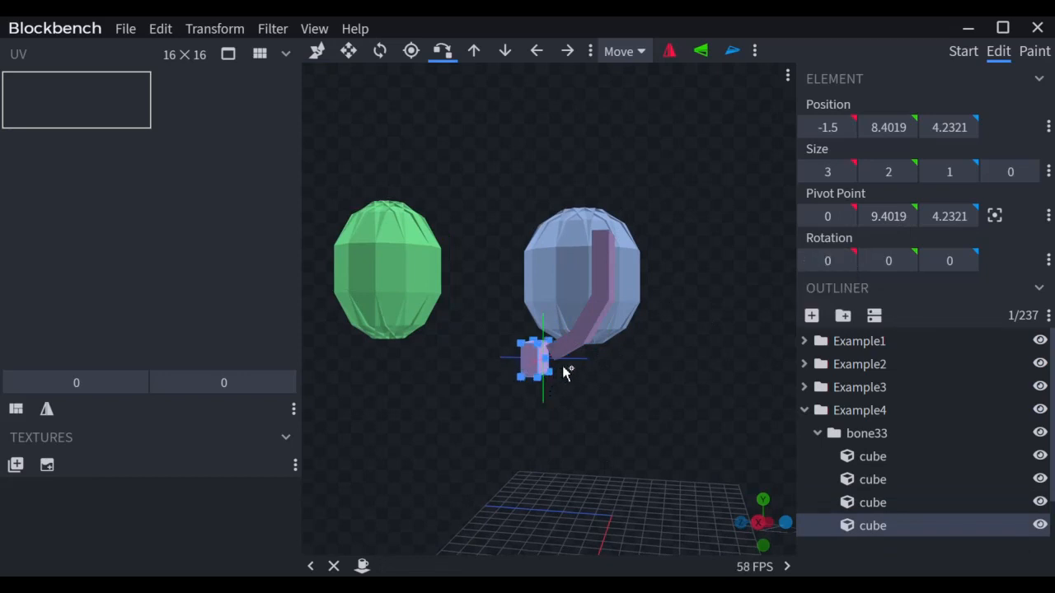
{"action": "key", "text": "ctrl+z"}
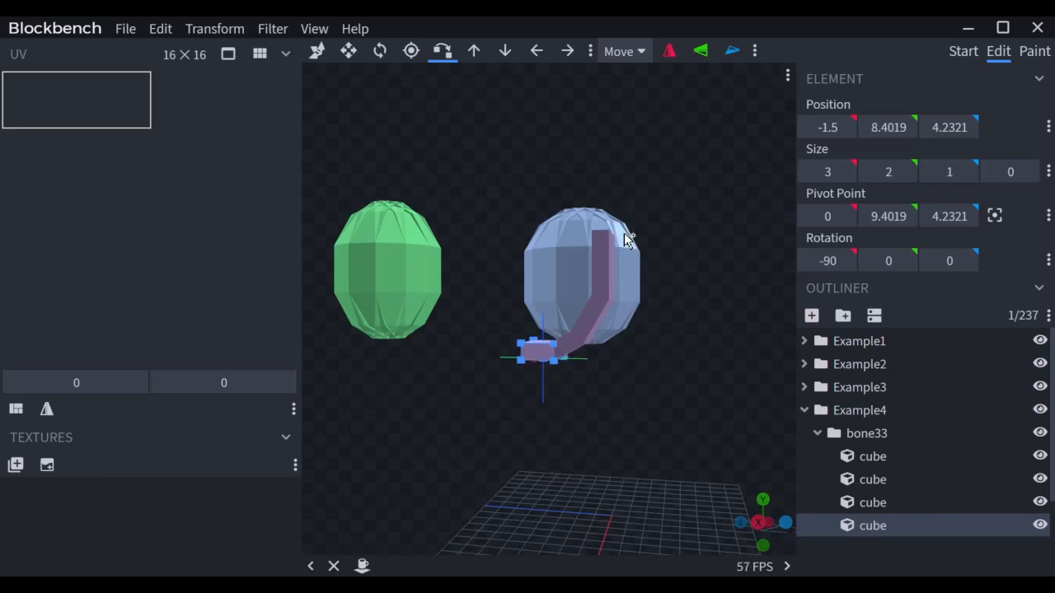
{"action": "left_click", "coordinate": [614, 257]}
{"action": "left_click_drag", "start_coordinate": [680, 433], "coordinate": [620, 458]}
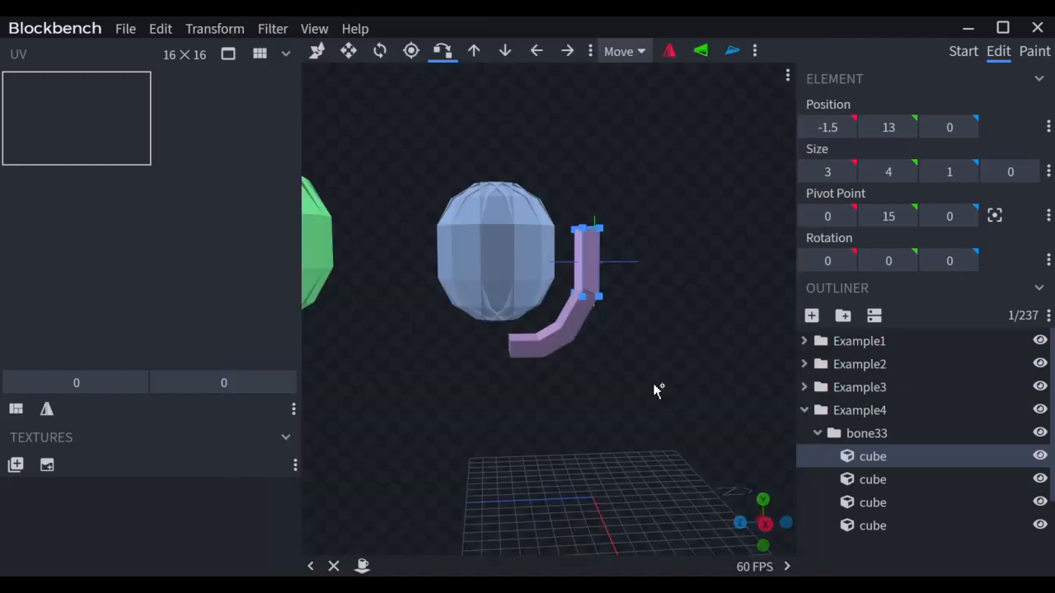
Step: Duplicate the top arm cube and tilt the copy 20° on X
{"action": "left_click_drag", "start_coordinate": [653, 384], "coordinate": [632, 394]}
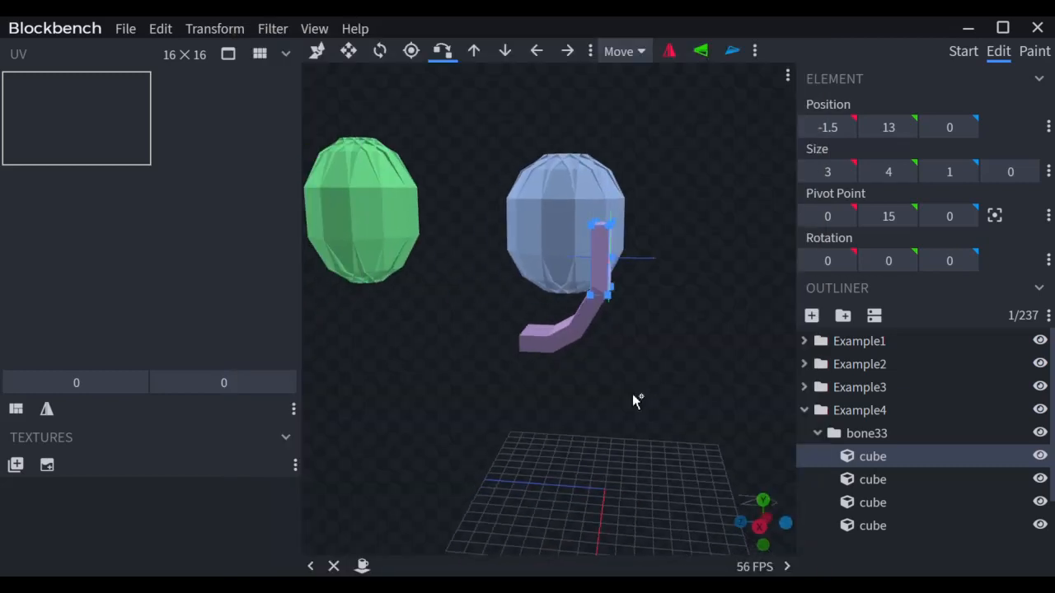
{"action": "key", "text": "ctrl+d"}
{"action": "key", "text": "r"}
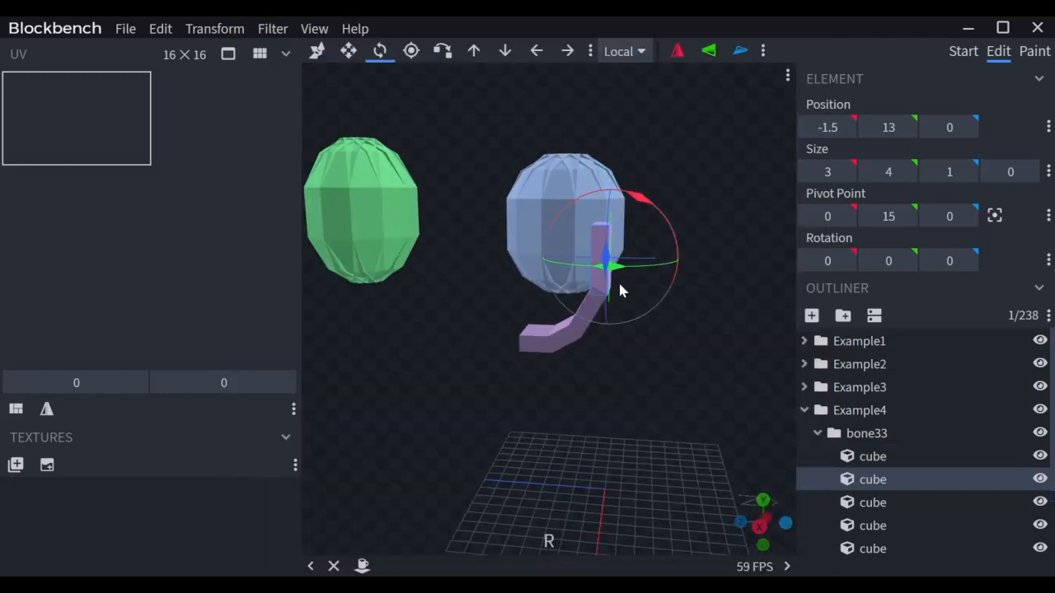
{"action": "left_click_drag", "start_coordinate": [642, 207], "coordinate": [628, 201]}
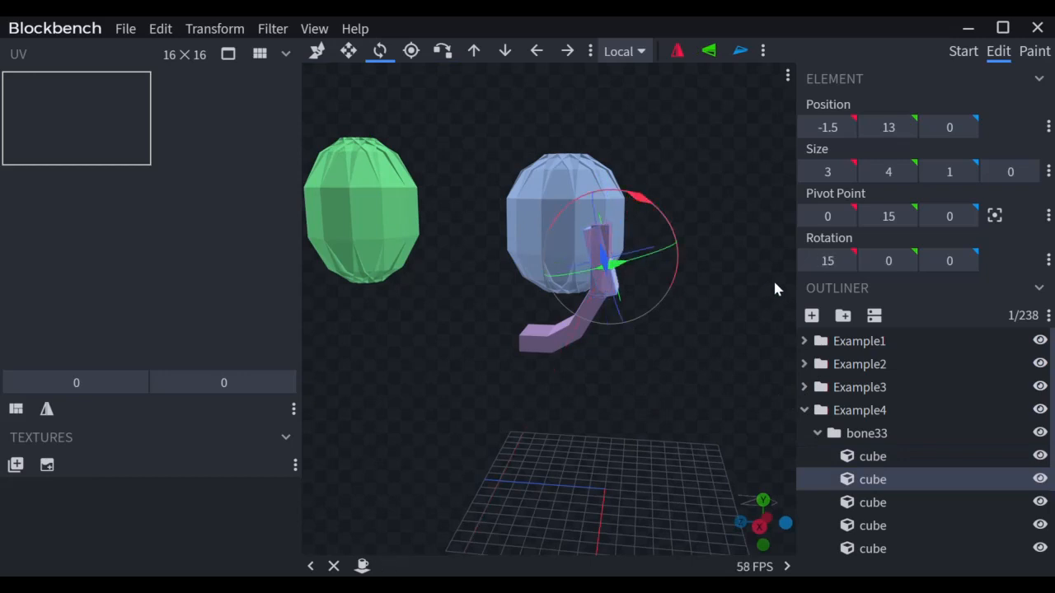
{"action": "left_click", "coordinate": [813, 263]}
{"action": "left_click", "coordinate": [833, 261]}
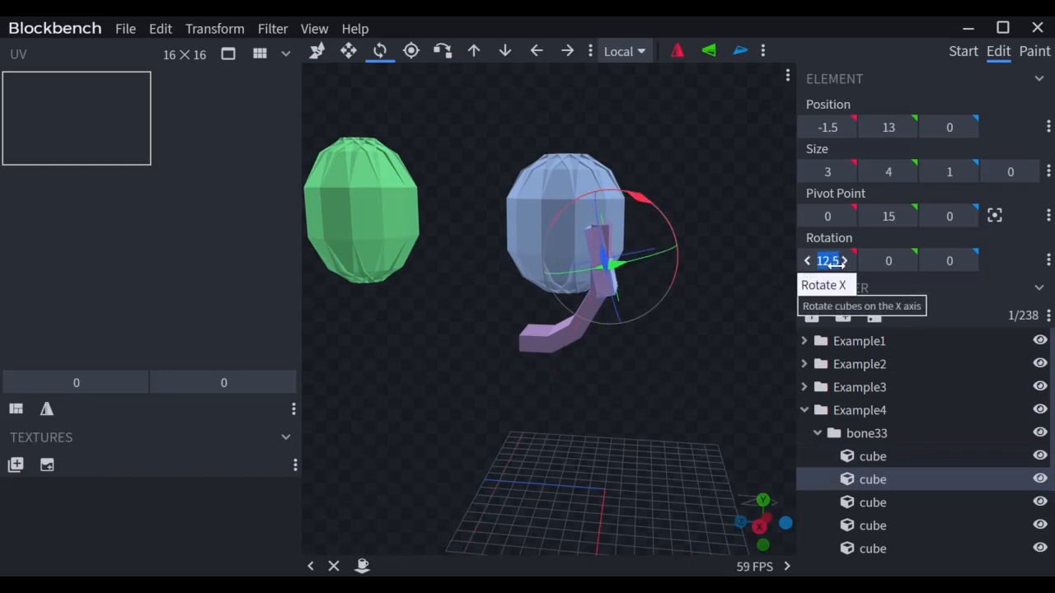
{"action": "type", "text": "20"}
{"action": "key", "text": "Return"}
{"action": "key", "text": "x"}
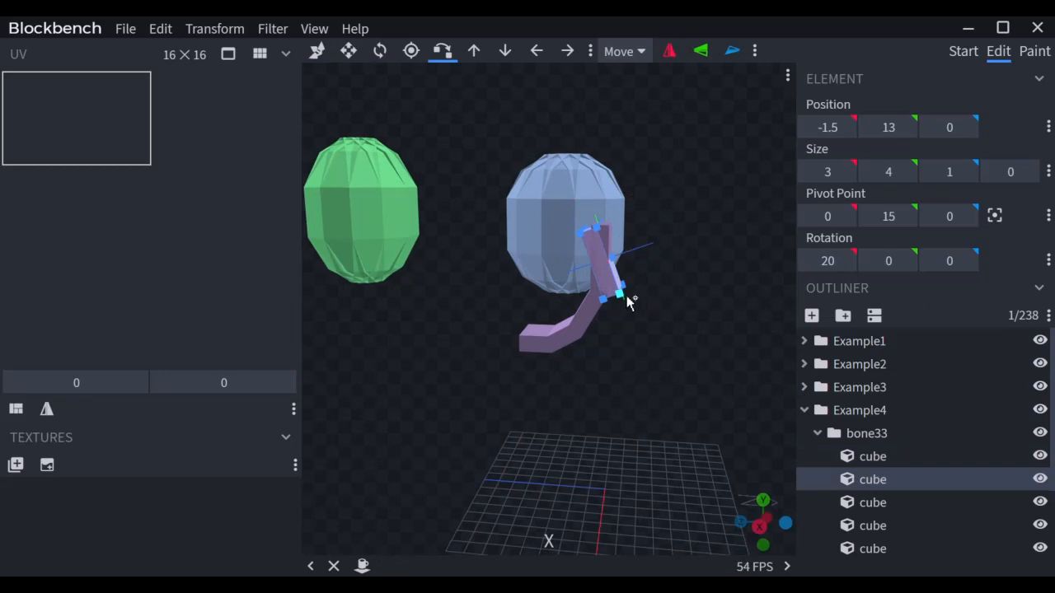
{"action": "left_click", "coordinate": [607, 247]}
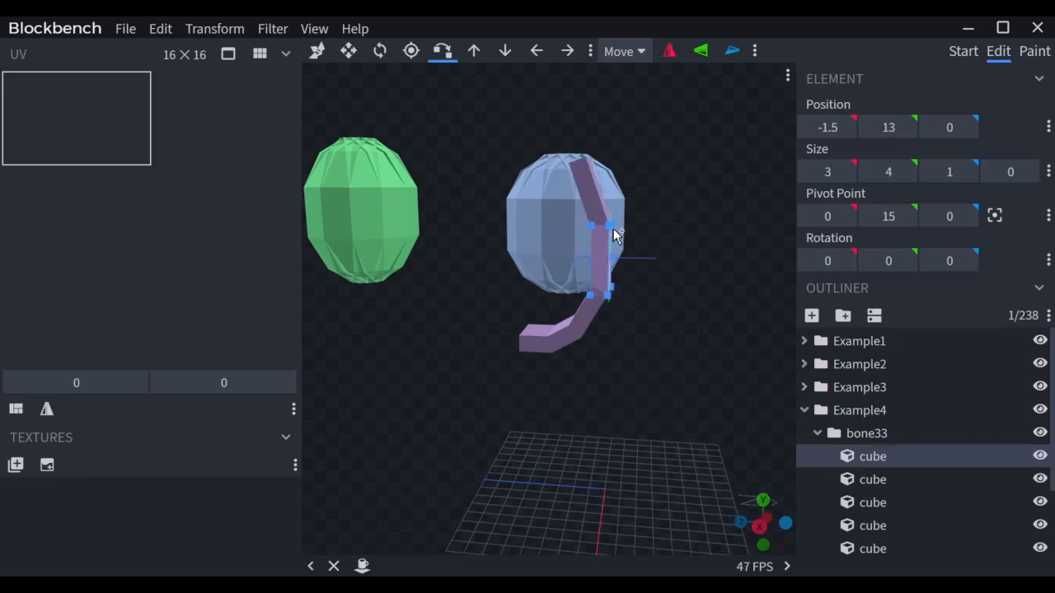
{"action": "left_click_drag", "start_coordinate": [695, 255], "coordinate": [632, 220]}
{"action": "left_click", "coordinate": [624, 218]}
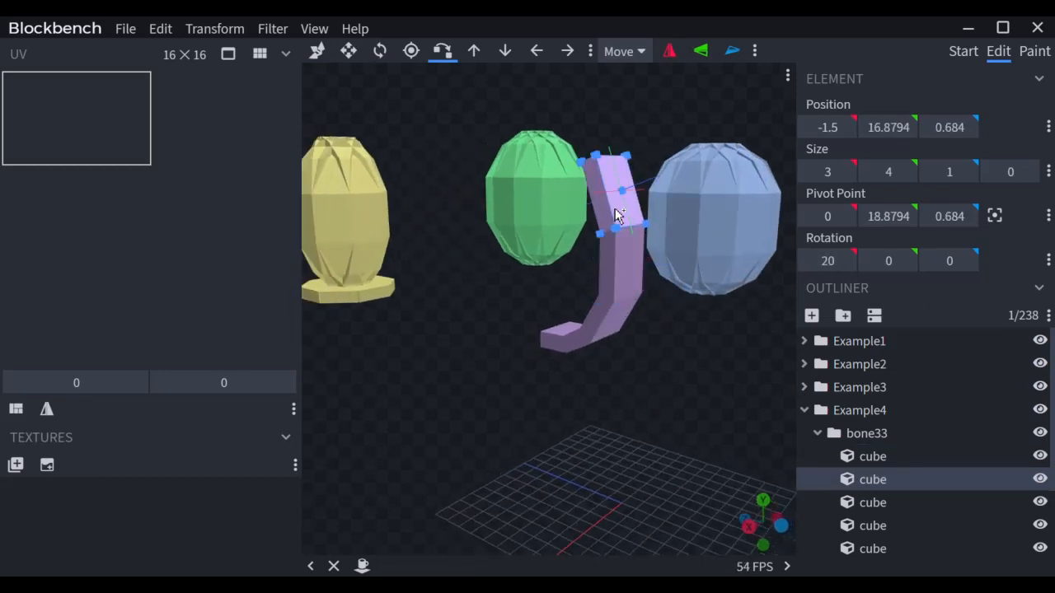
Step: Add a 40° copy, move it onto the arm's end, and shorten it to height 3
{"action": "key", "text": "ctrl+d"}
{"action": "left_click", "coordinate": [828, 262]}
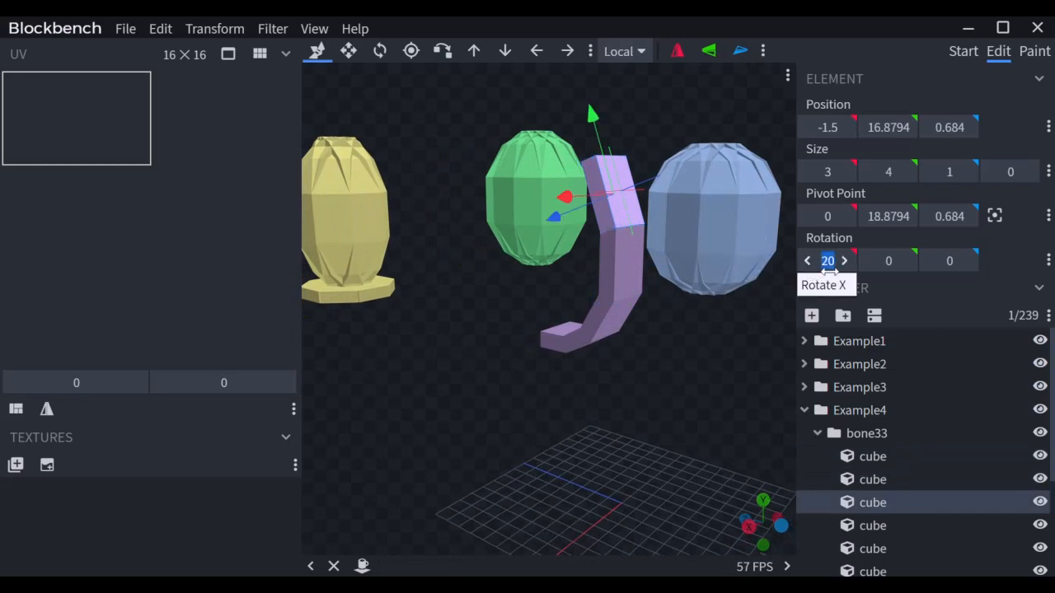
{"action": "type", "text": "40"}
{"action": "key", "text": "Return"}
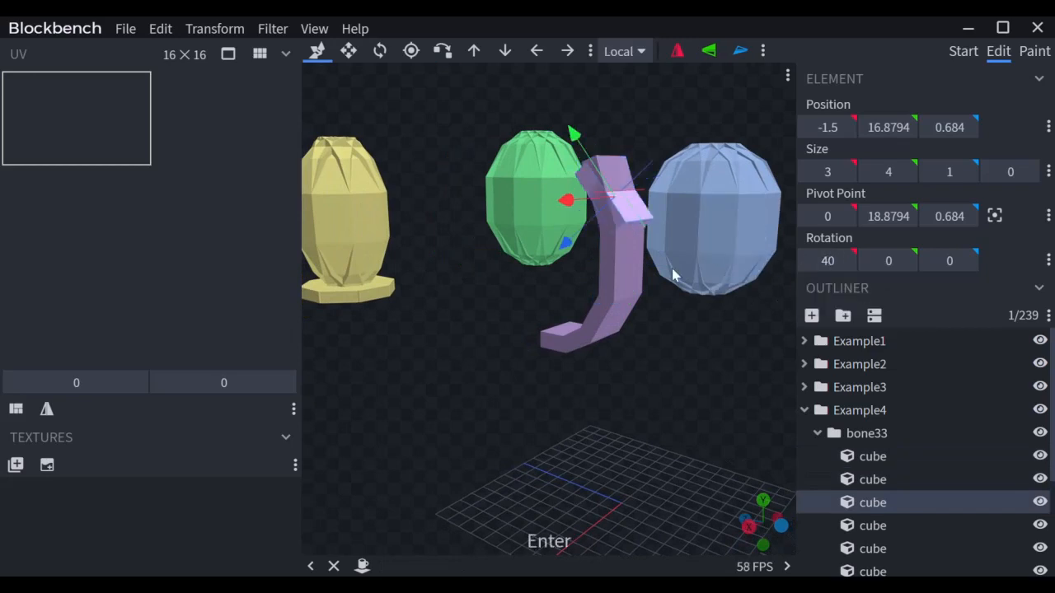
{"action": "key", "text": "p"}
{"action": "key", "text": "x"}
{"action": "left_click_drag", "start_coordinate": [618, 186], "coordinate": [585, 128]}
{"action": "key", "text": "s"}
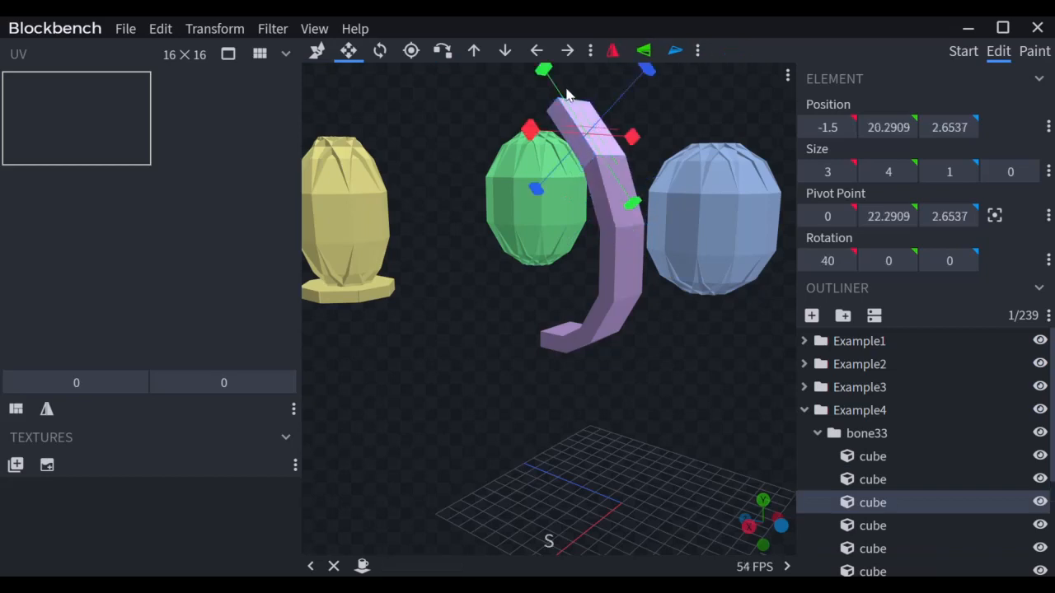
{"action": "left_click_drag", "start_coordinate": [543, 72], "coordinate": [564, 94]}
{"action": "left_click_drag", "start_coordinate": [478, 296], "coordinate": [528, 290]}
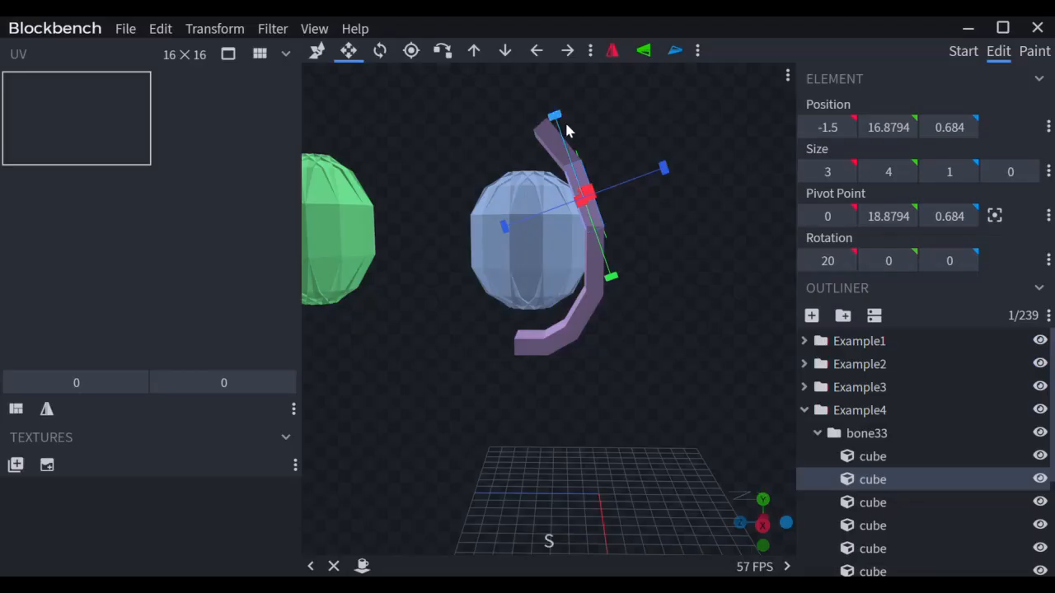
{"action": "left_click_drag", "start_coordinate": [567, 130], "coordinate": [540, 135]}
{"action": "left_click", "coordinate": [542, 137]}
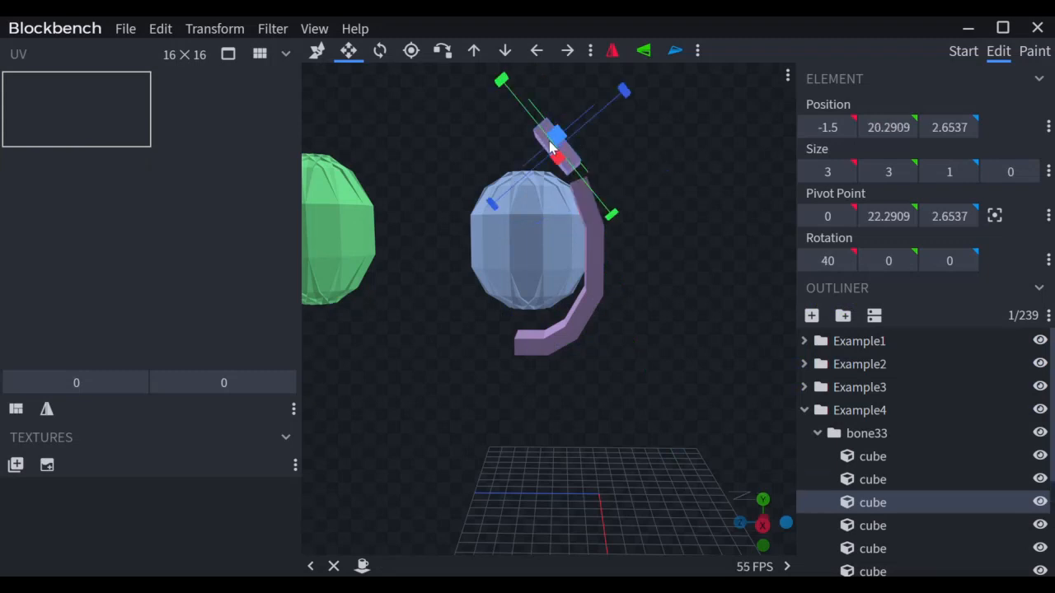
{"action": "key", "text": "x"}
{"action": "left_click", "coordinate": [593, 183]}
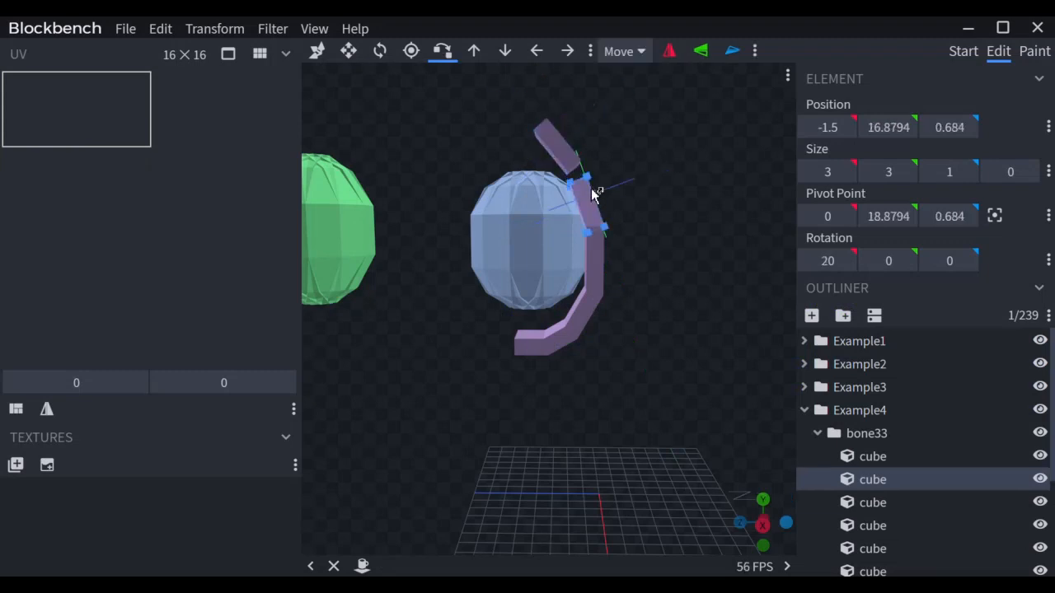
{"action": "mouse_move", "coordinate": [629, 179]}
{"action": "left_mouse_down"}
{"action": "mouse_move", "coordinate": [541, 190]}
{"action": "mouse_move", "coordinate": [624, 187]}
{"action": "left_mouse_up"}
{"action": "left_click", "coordinate": [572, 157]}
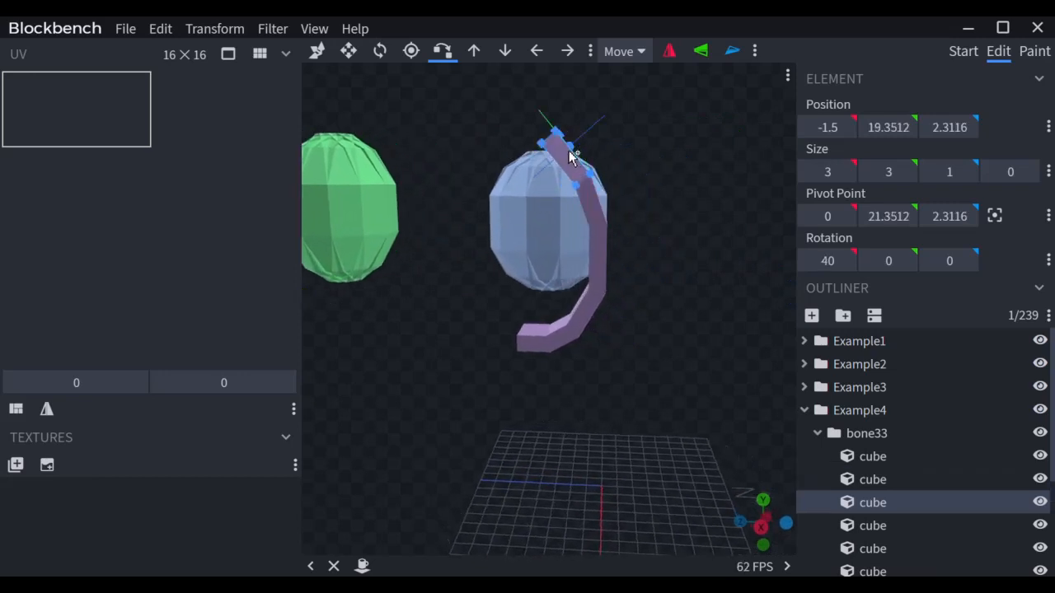
Step: Add a 60° copy at the arm's top and shorten it to height 2
{"action": "key", "text": "ctrl+d"}
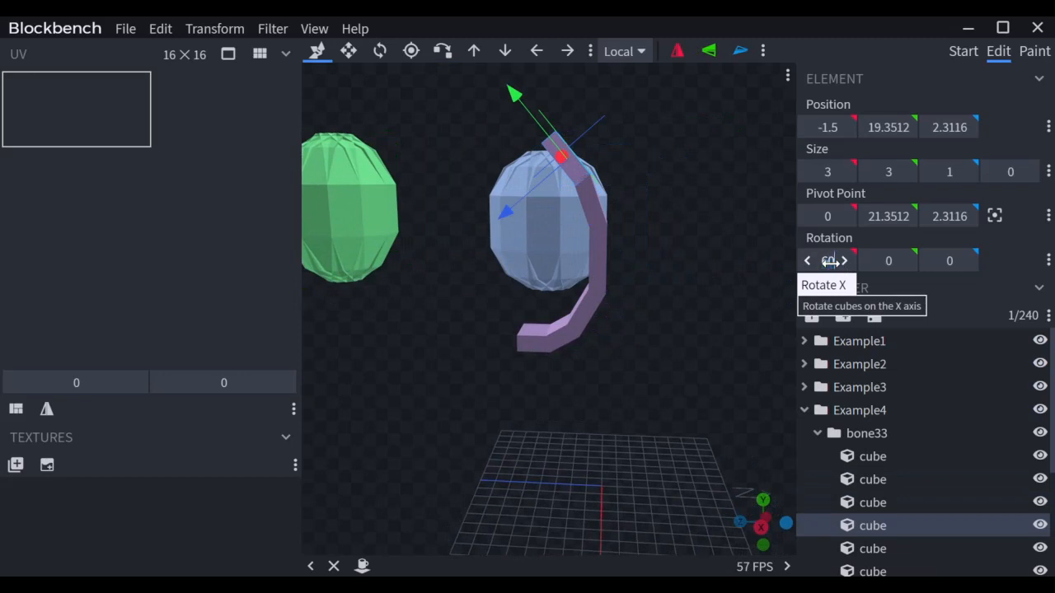
{"action": "key", "text": "Return"}
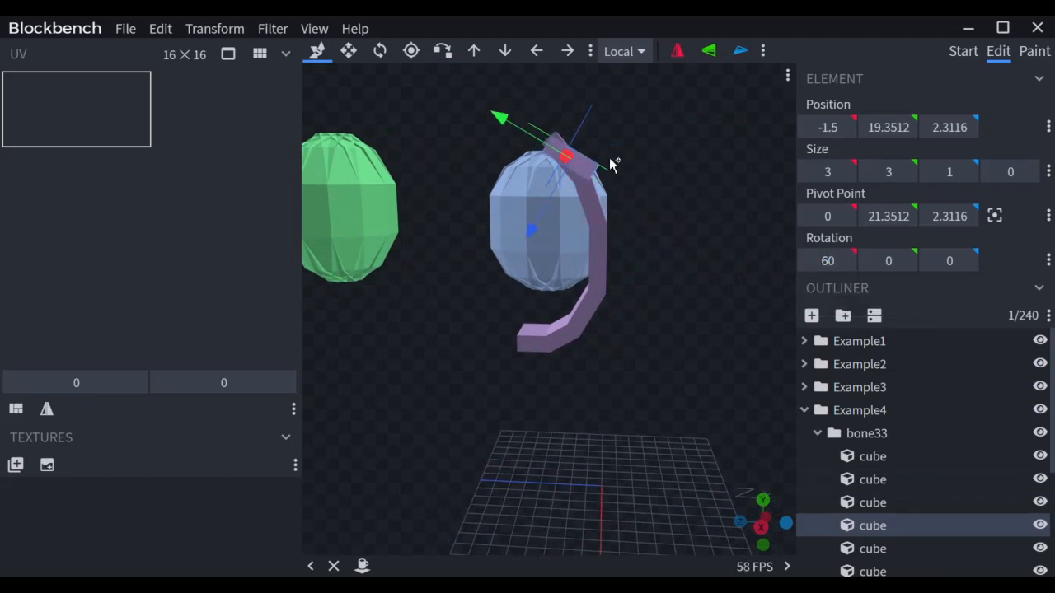
{"action": "key", "text": "p"}
{"action": "left_click", "coordinate": [565, 142]}
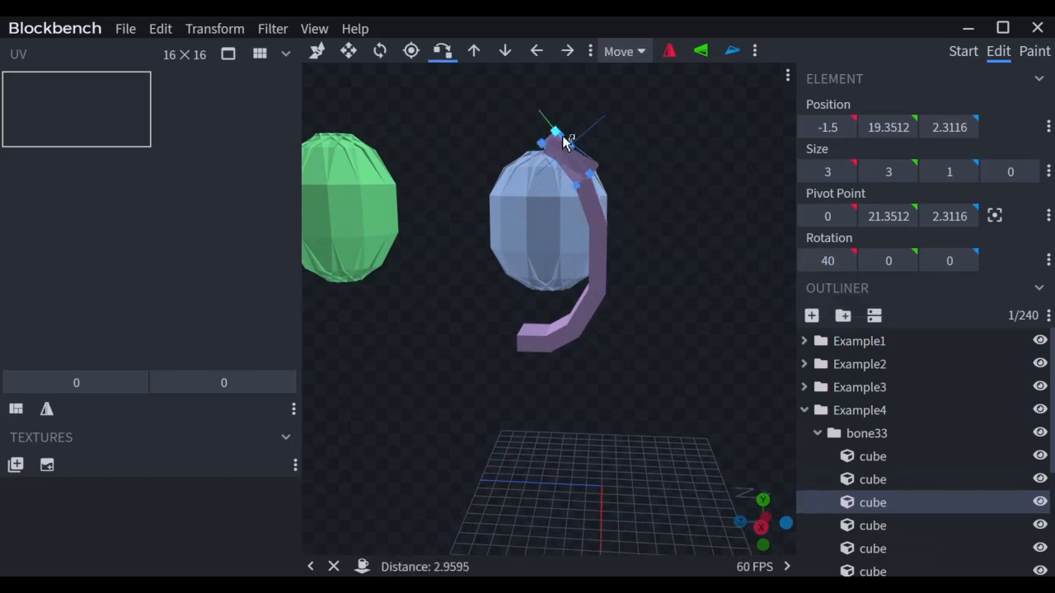
{"action": "left_click", "coordinate": [560, 137]}
{"action": "key", "text": "v"}
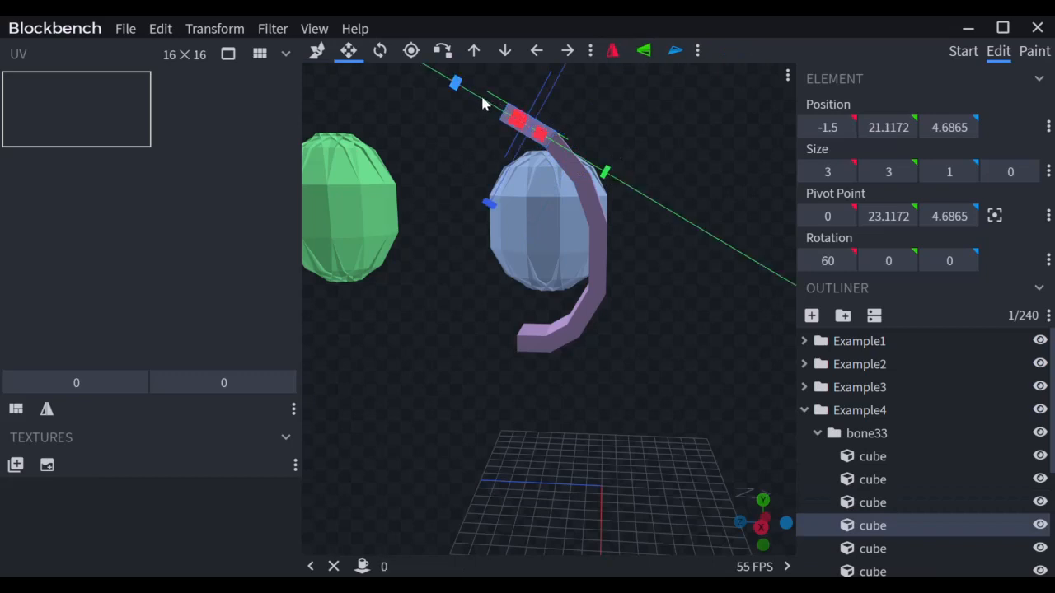
{"action": "left_click_drag", "start_coordinate": [482, 98], "coordinate": [494, 106]}
{"action": "left_click_drag", "start_coordinate": [654, 358], "coordinate": [532, 365]}
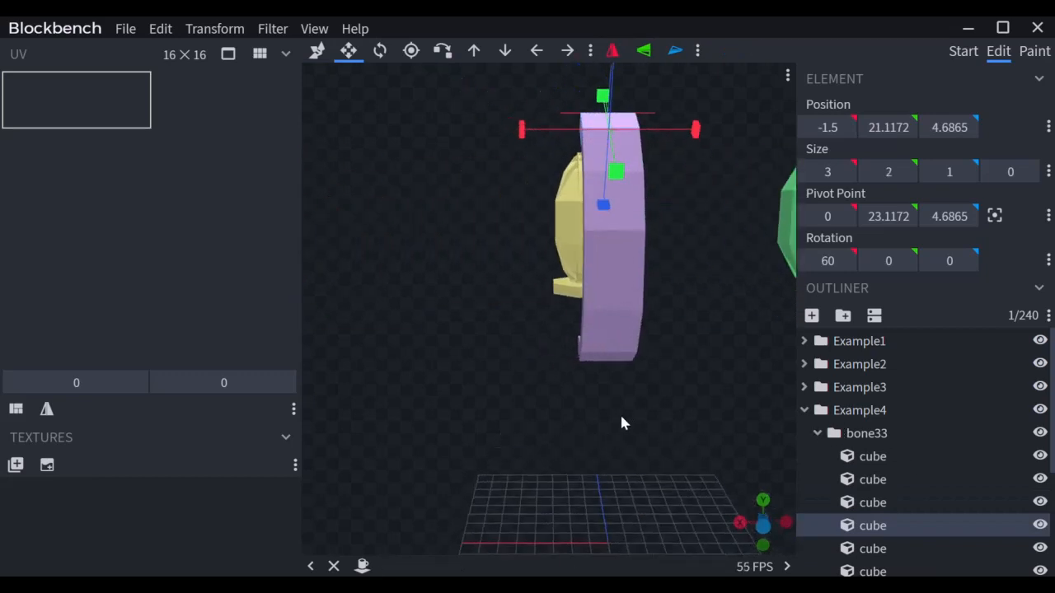
{"action": "left_click_drag", "start_coordinate": [622, 423], "coordinate": [733, 417]}
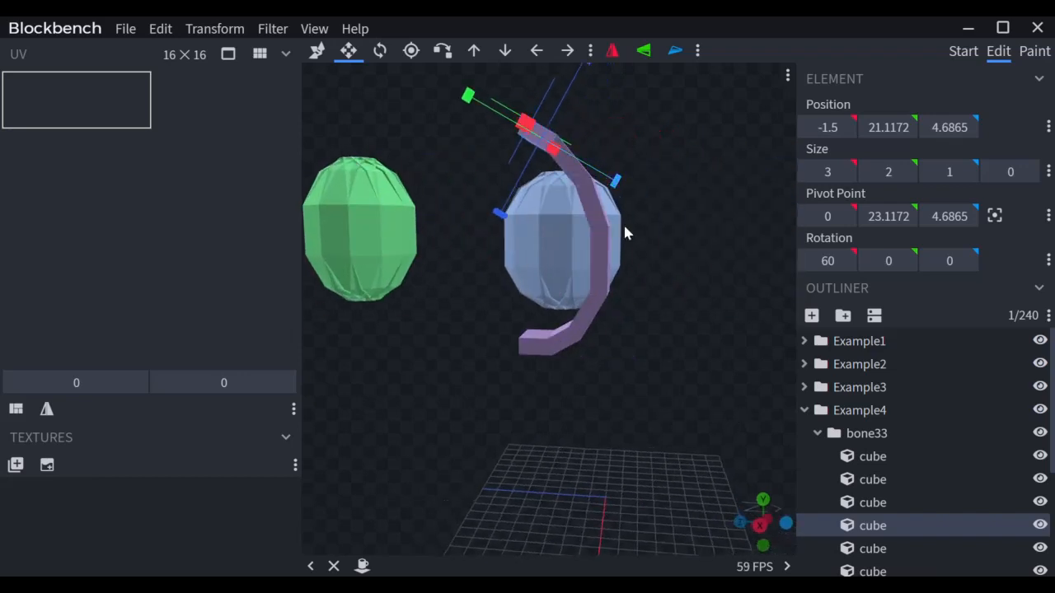
{"action": "left_click_drag", "start_coordinate": [655, 404], "coordinate": [820, 351]}
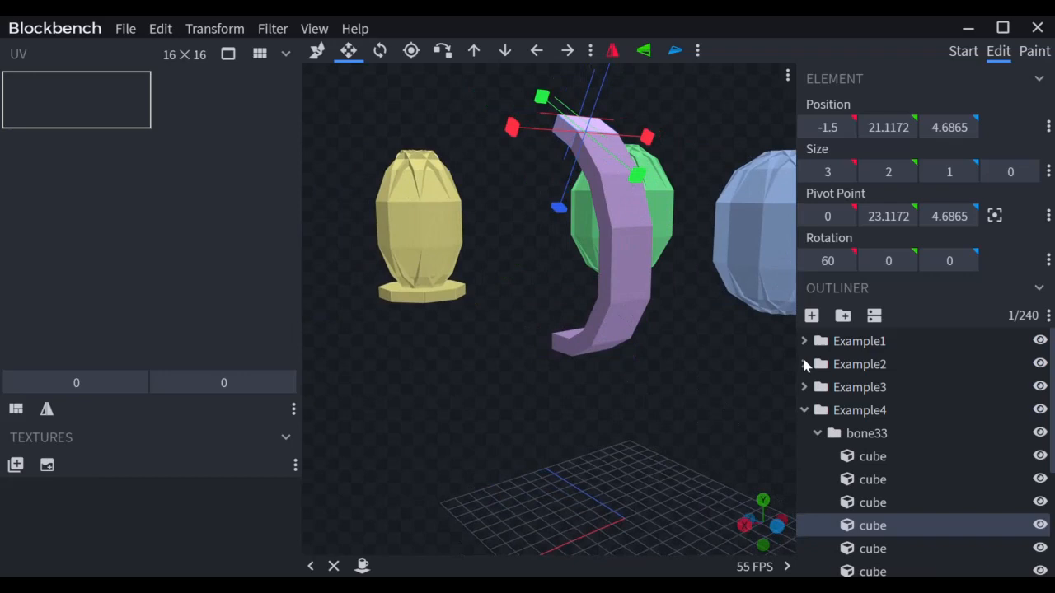
Step: Duplicate the bone33 arm group and rotate the copy -30° around Y
{"action": "left_click", "coordinate": [815, 434]}
{"action": "left_click", "coordinate": [842, 439]}
{"action": "key", "text": "ctrl+d"}
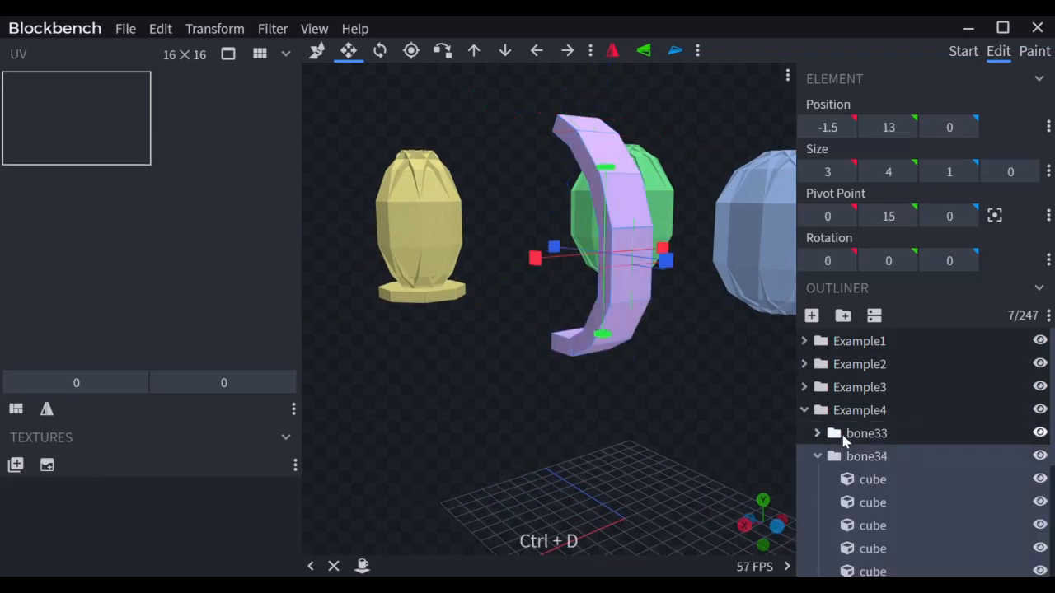
{"action": "key", "text": "r"}
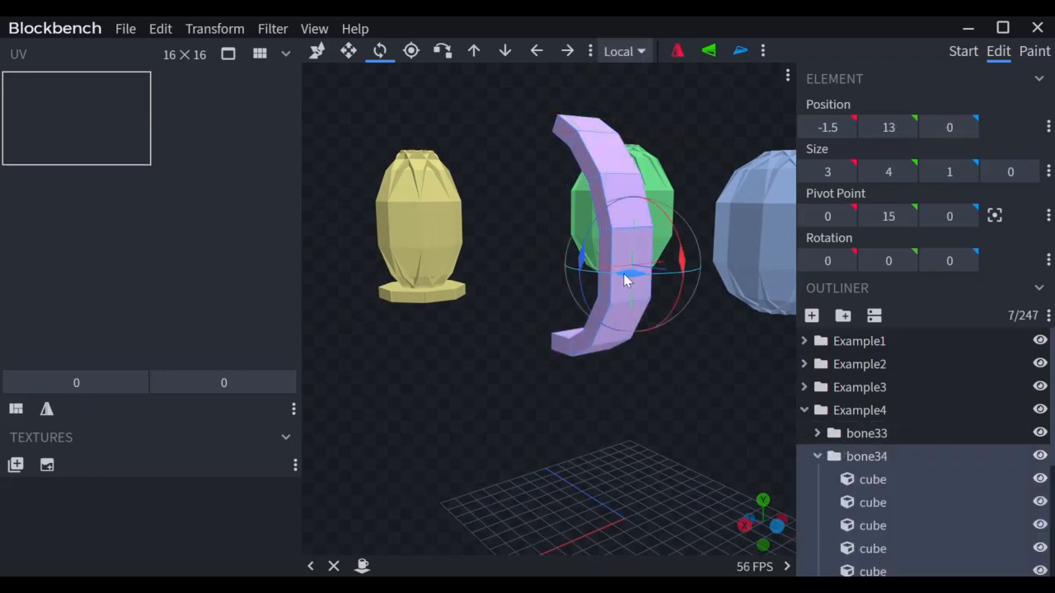
{"action": "left_click_drag", "start_coordinate": [628, 278], "coordinate": [617, 278]}
{"action": "left_click", "coordinate": [901, 262]}
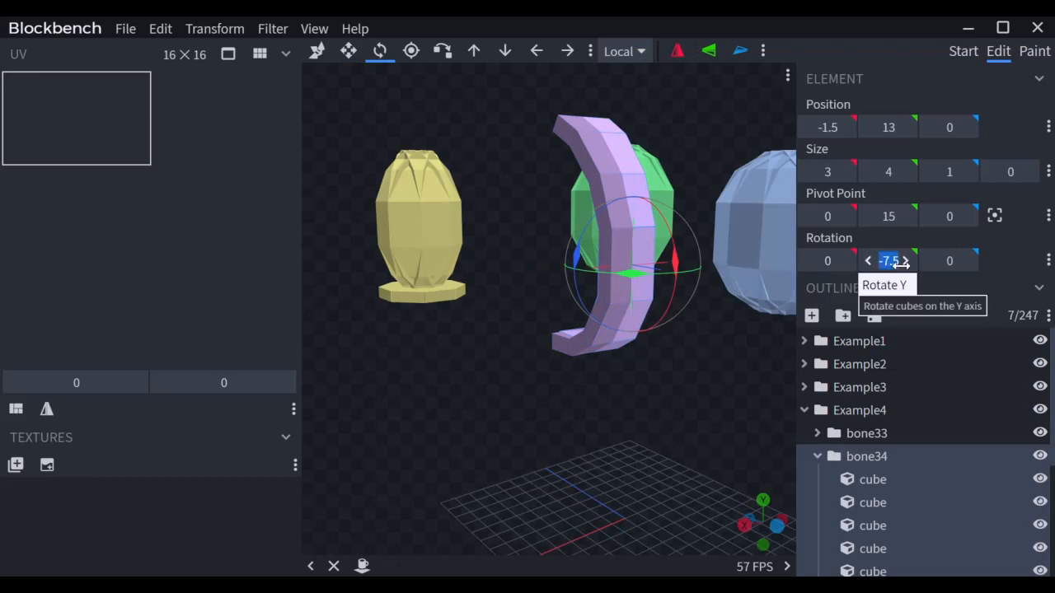
{"action": "type", "text": "-30"}
{"action": "key", "text": "Return"}
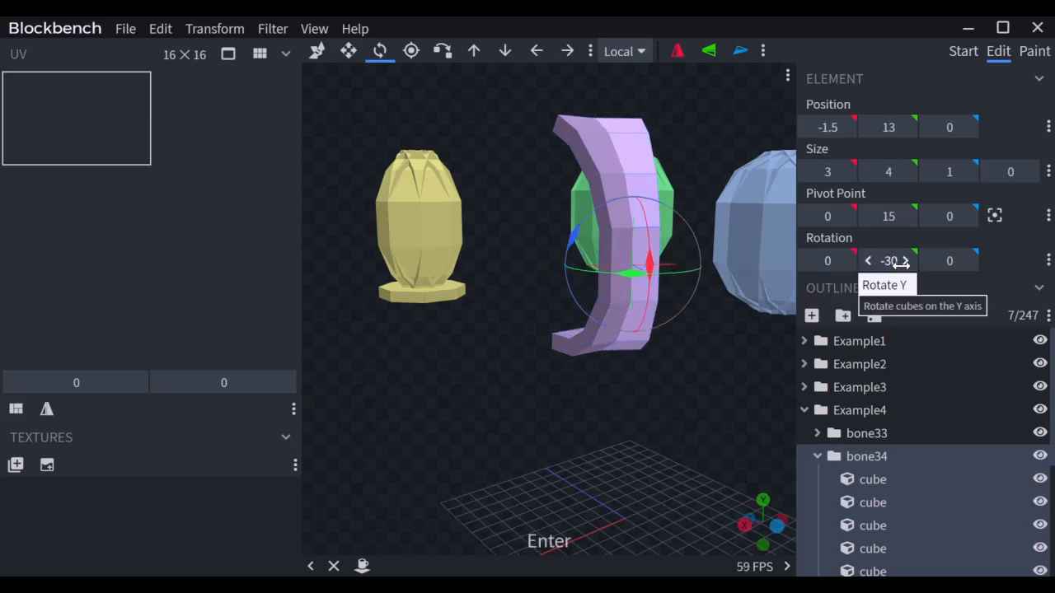
Step: Vertex-snap the rotated arm flush against the first arm
{"action": "key", "text": "x"}
{"action": "left_click", "coordinate": [665, 232]}
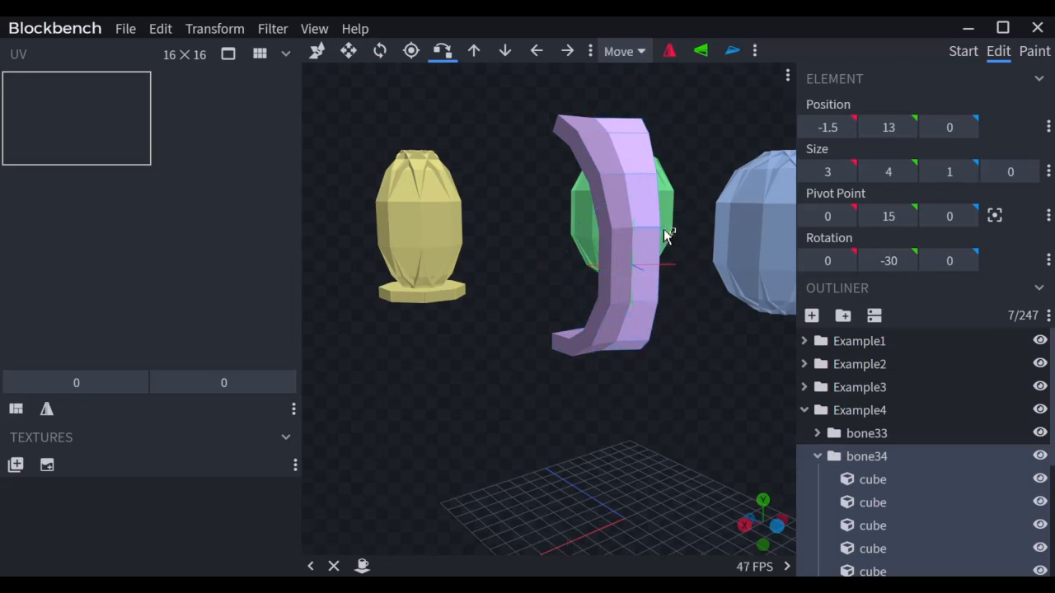
{"action": "left_click", "coordinate": [624, 241]}
{"action": "left_click", "coordinate": [614, 230]}
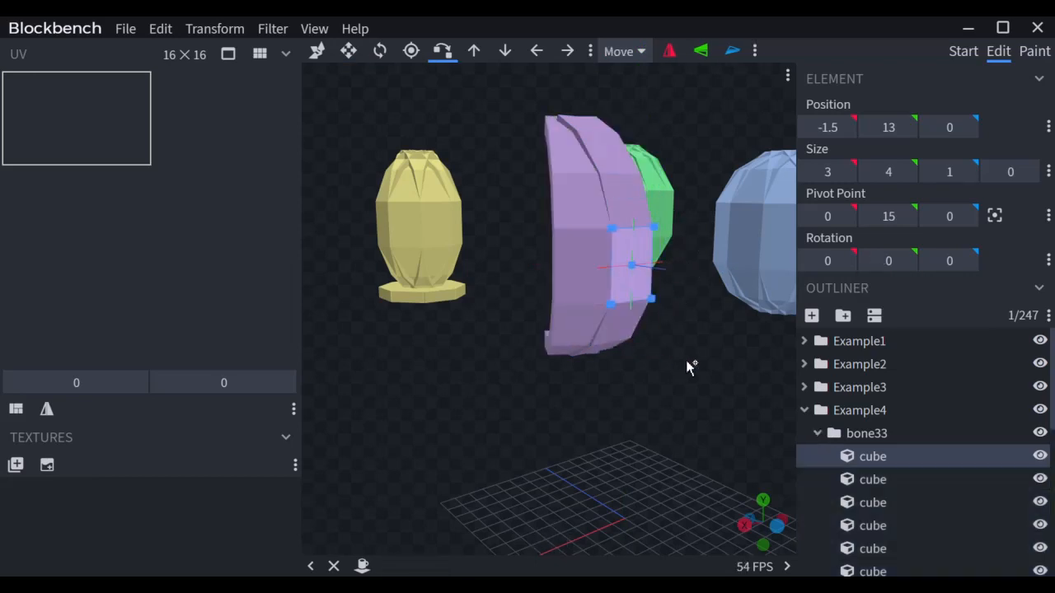
{"action": "left_click_drag", "start_coordinate": [687, 365], "coordinate": [791, 410]}
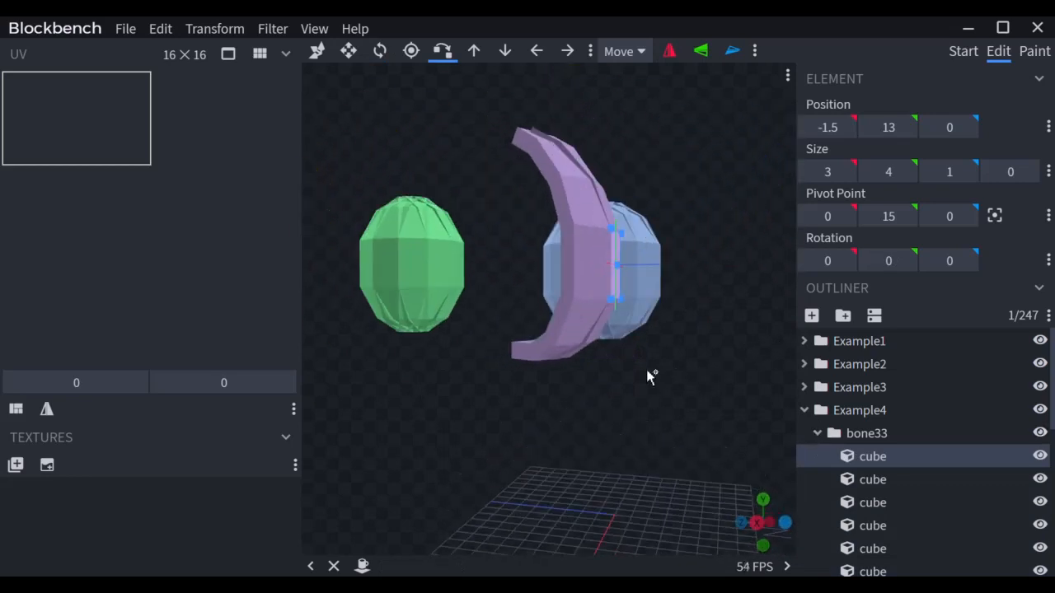
{"action": "left_click_drag", "start_coordinate": [648, 372], "coordinate": [591, 298]}
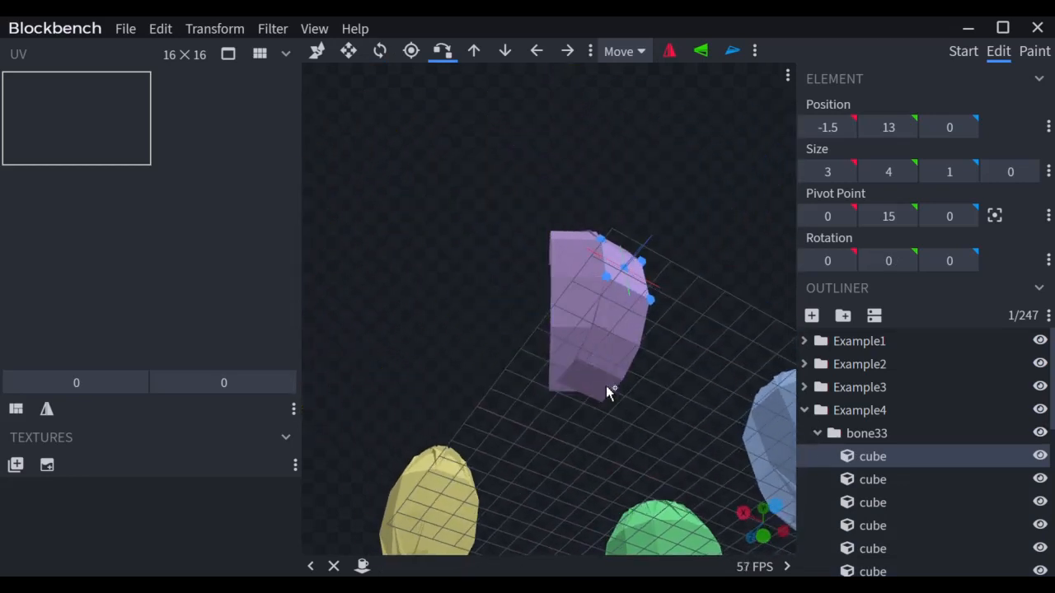
{"action": "left_click_drag", "start_coordinate": [734, 254], "coordinate": [623, 184]}
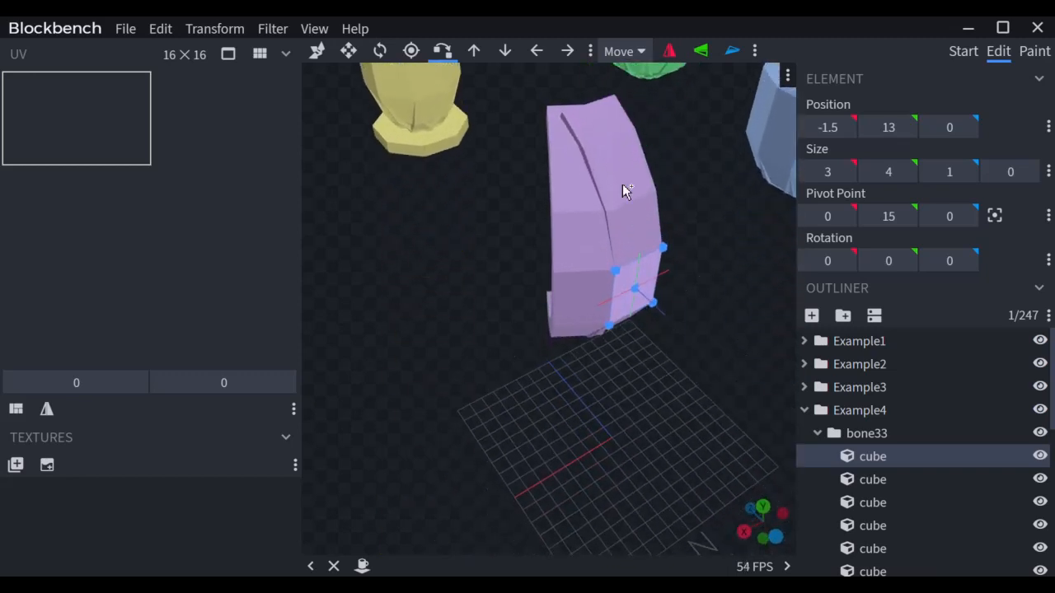
Step: Shorten the new arm's top cube by one unit
{"action": "left_click", "coordinate": [624, 123]}
{"action": "key", "text": "s"}
{"action": "mouse_move", "coordinate": [535, 153]}
{"action": "left_mouse_down"}
{"action": "mouse_move", "coordinate": [550, 157]}
{"action": "mouse_move", "coordinate": [528, 156]}
{"action": "left_mouse_up"}
{"action": "left_click_drag", "start_coordinate": [435, 280], "coordinate": [433, 239]}
Step: Collapse bone33, select the bone34 group, and duplicate it
{"action": "left_click", "coordinate": [816, 432]}
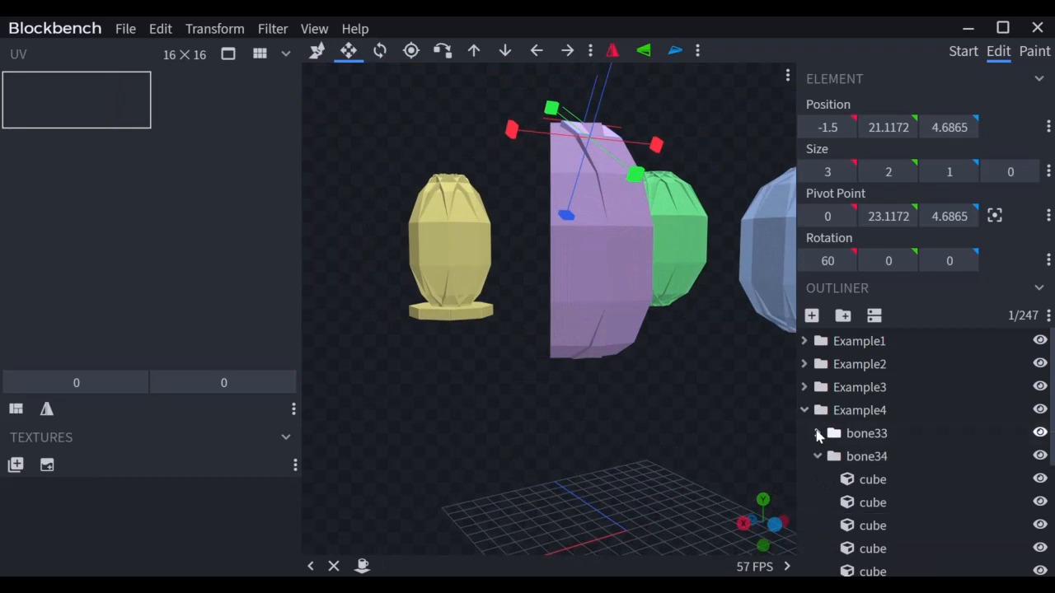
{"action": "left_click", "coordinate": [817, 456]}
{"action": "left_click", "coordinate": [855, 458]}
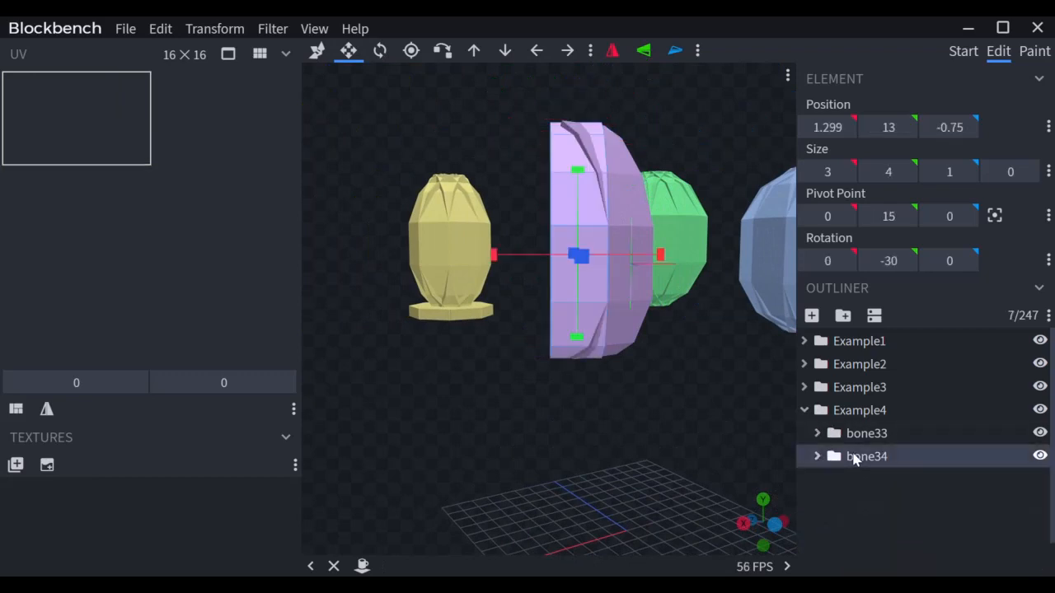
{"action": "key", "text": "ctrl+d"}
Step: Orbit around the closed purple egg beside the yellow, green and blue eggs, inspecting its cubes
{"action": "left_click", "coordinate": [817, 480]}
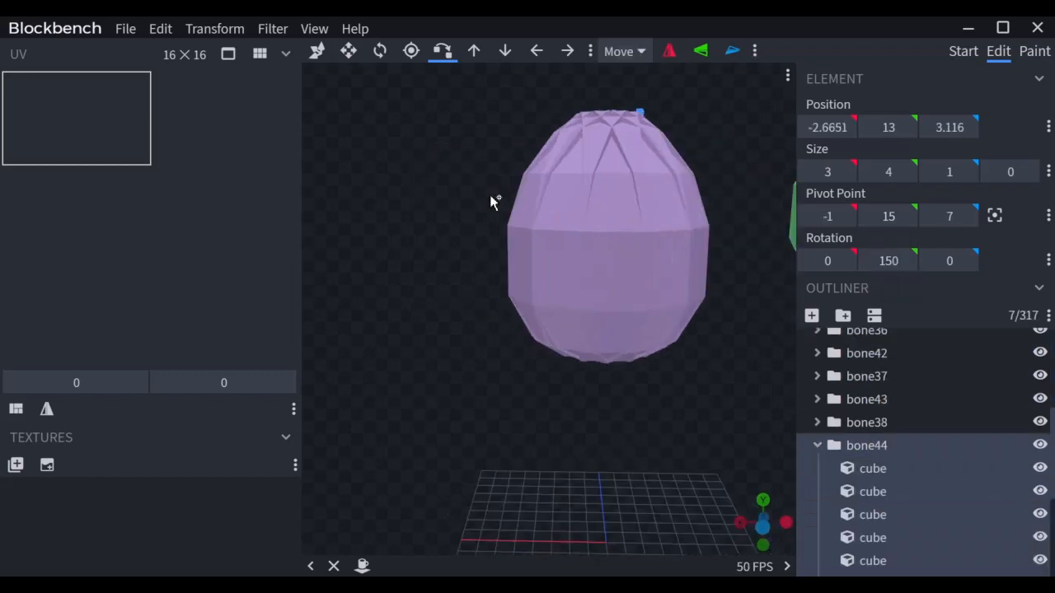
{"action": "mouse_move", "coordinate": [489, 198]}
{"action": "left_mouse_down"}
{"action": "mouse_move", "coordinate": [445, 200]}
{"action": "mouse_move", "coordinate": [518, 182]}
{"action": "mouse_move", "coordinate": [654, 193]}
{"action": "mouse_move", "coordinate": [585, 212]}
{"action": "mouse_move", "coordinate": [492, 216]}
{"action": "mouse_move", "coordinate": [471, 206]}
{"action": "left_mouse_up"}
{"action": "scroll", "coordinate": [472, 206], "scroll_direction": "down", "scroll_amount": 5}
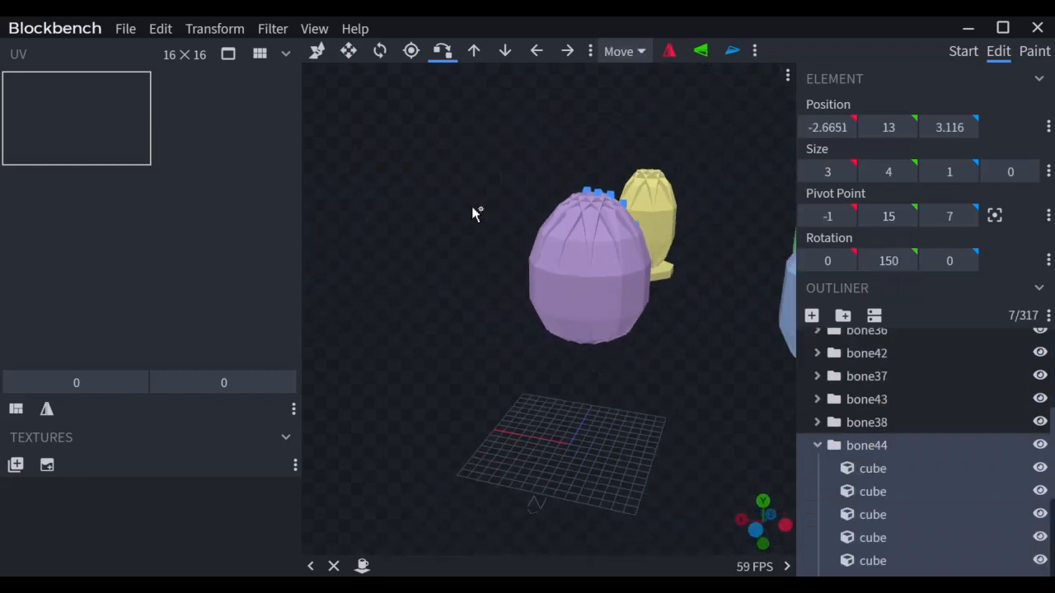
{"action": "left_click_drag", "start_coordinate": [457, 289], "coordinate": [476, 249]}
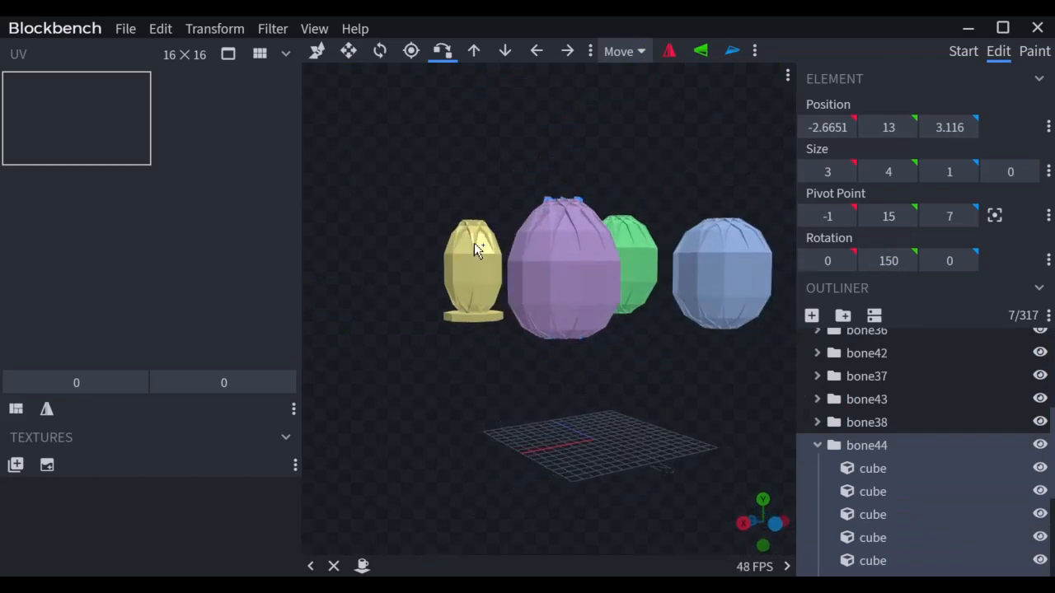
{"action": "scroll", "coordinate": [554, 447], "scroll_direction": "up", "scroll_amount": 3}
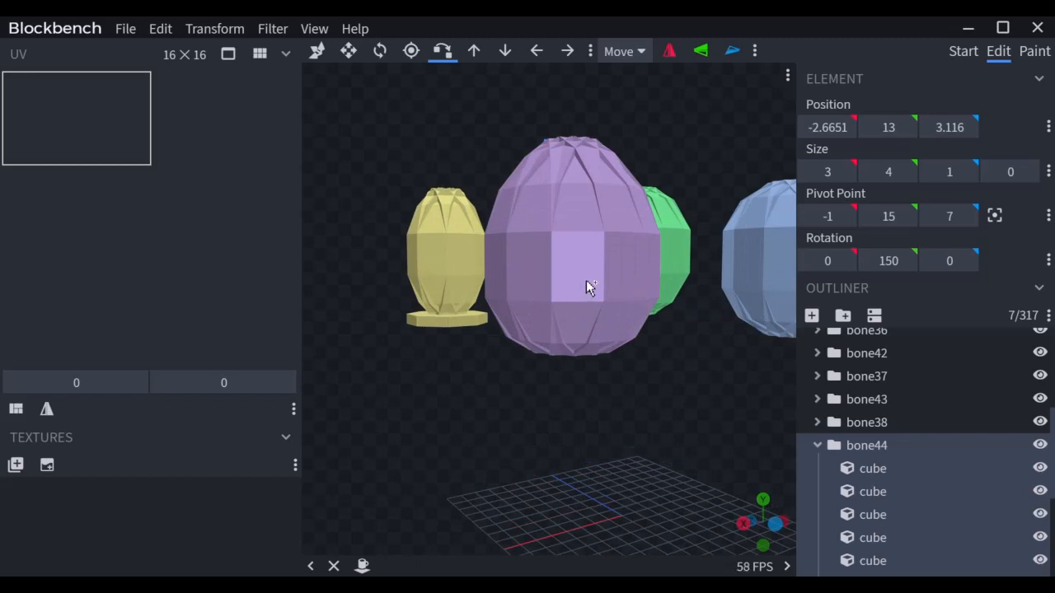
{"action": "left_click", "coordinate": [630, 229]}
{"action": "left_click", "coordinate": [630, 280]}
{"action": "left_click_drag", "start_coordinate": [632, 308], "coordinate": [632, 442]}
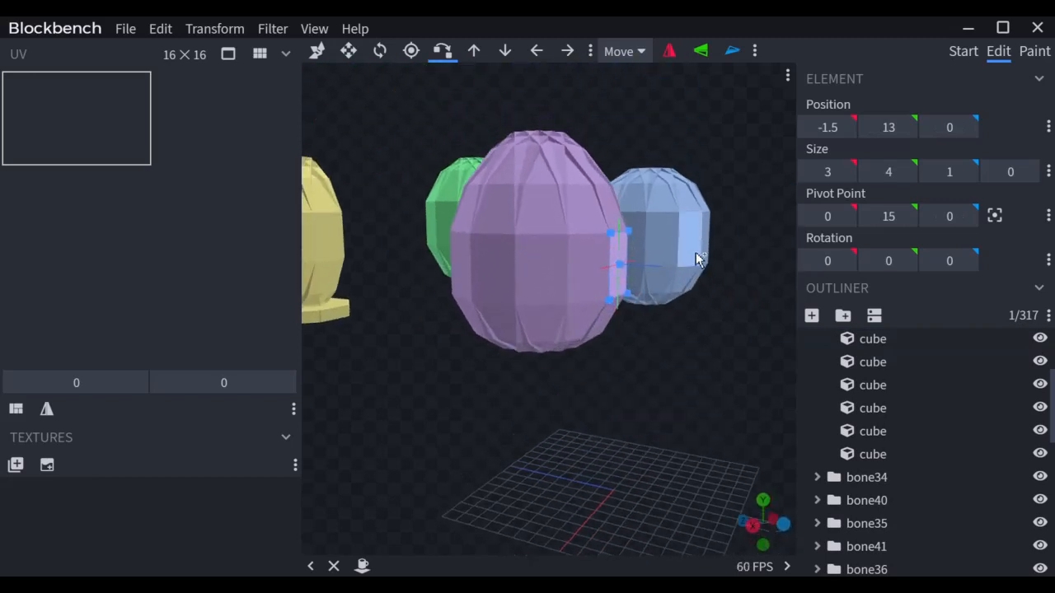
{"action": "left_click", "coordinate": [587, 228]}
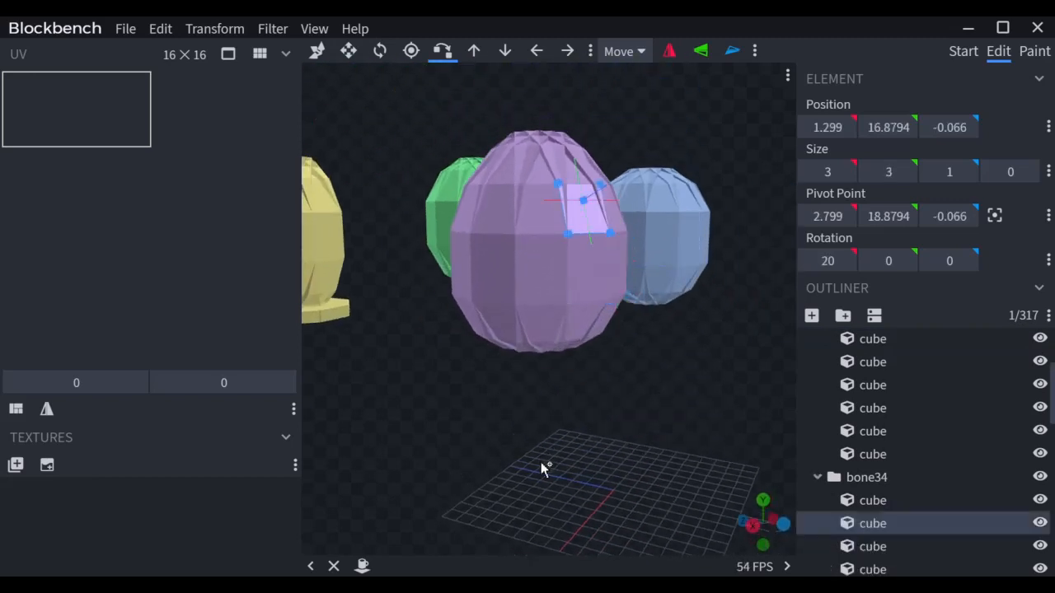
{"action": "left_click_drag", "start_coordinate": [544, 466], "coordinate": [404, 230]}
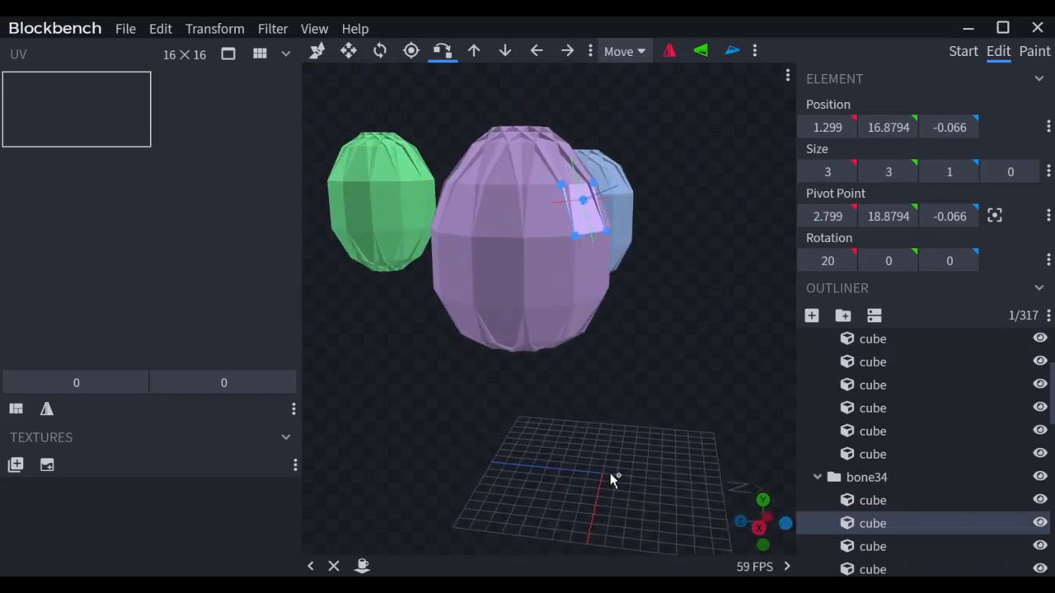
{"action": "left_click_drag", "start_coordinate": [610, 478], "coordinate": [535, 399]}
{"action": "left_click", "coordinate": [610, 291]}
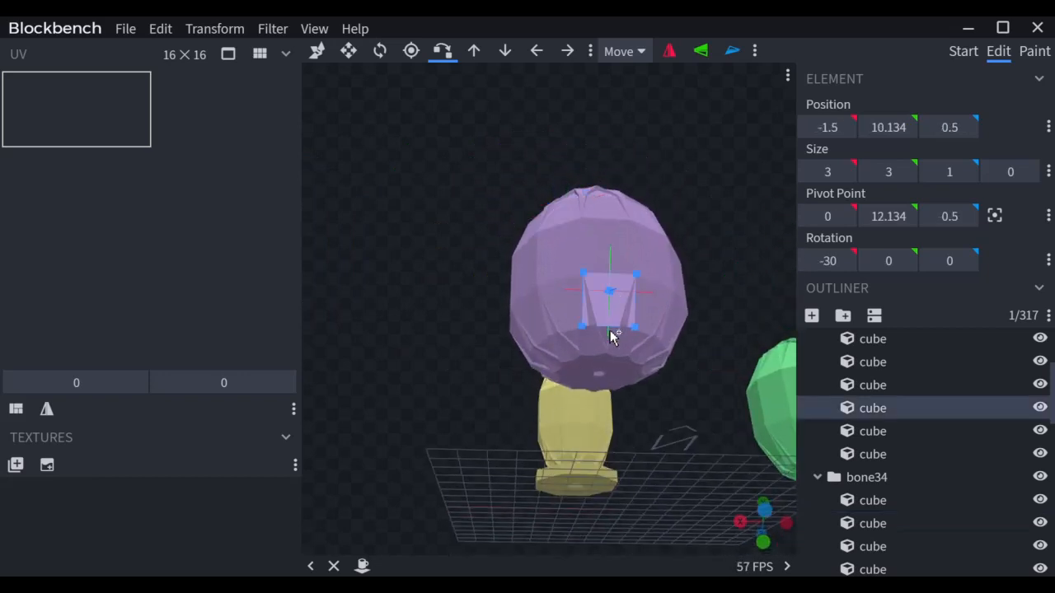
{"action": "left_click_drag", "start_coordinate": [610, 357], "coordinate": [586, 513]}
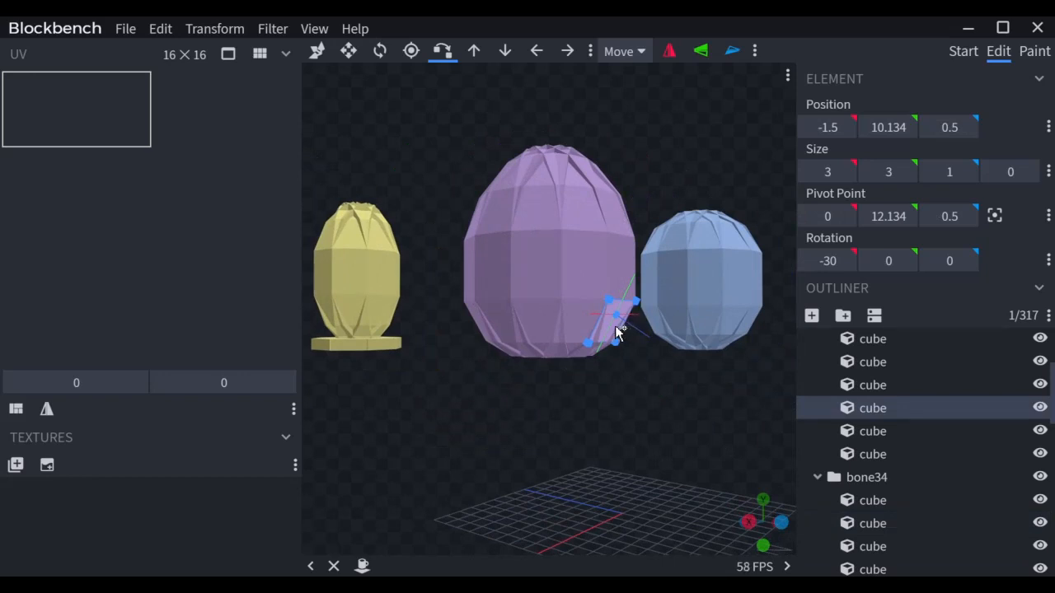
{"action": "left_click_drag", "start_coordinate": [650, 423], "coordinate": [564, 449]}
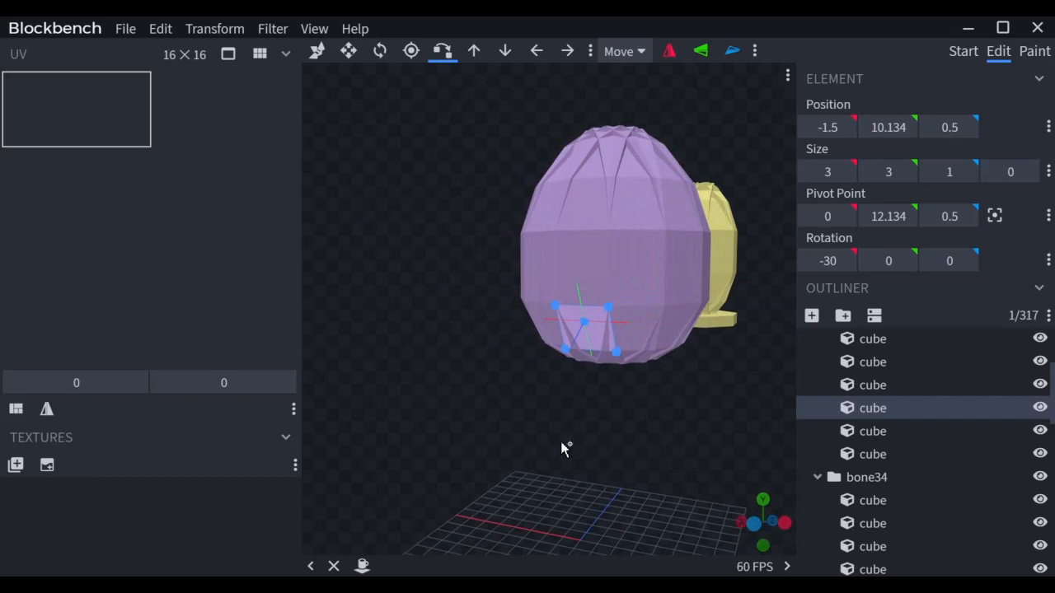
{"action": "left_click_drag", "start_coordinate": [546, 417], "coordinate": [644, 397]}
{"action": "left_click_drag", "start_coordinate": [642, 387], "coordinate": [595, 367]}
{"action": "left_click", "coordinate": [589, 322]}
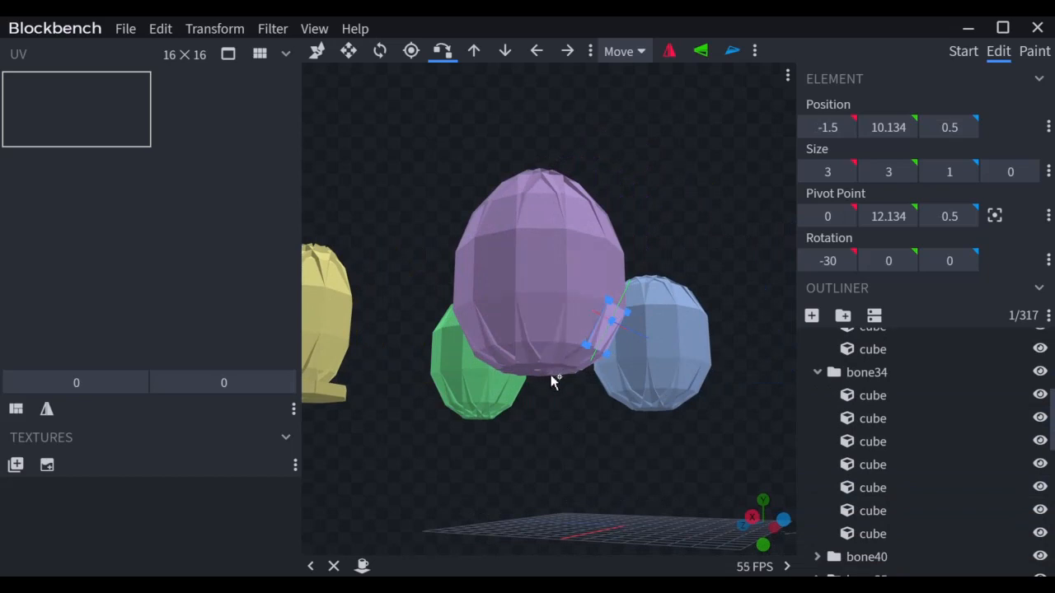
{"action": "mouse_move", "coordinate": [593, 459]}
{"action": "left_mouse_down"}
{"action": "mouse_move", "coordinate": [624, 482]}
{"action": "mouse_move", "coordinate": [533, 495]}
{"action": "mouse_move", "coordinate": [591, 454]}
{"action": "left_mouse_up"}
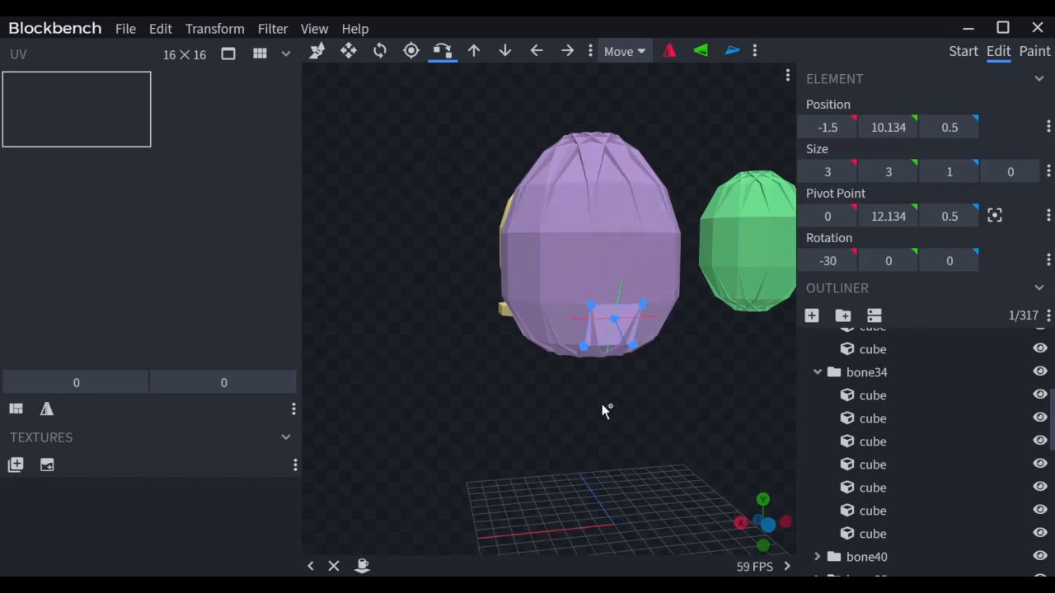
{"action": "left_click_drag", "start_coordinate": [707, 429], "coordinate": [525, 446]}
{"action": "right_click_drag", "start_coordinate": [523, 443], "coordinate": [532, 464]}
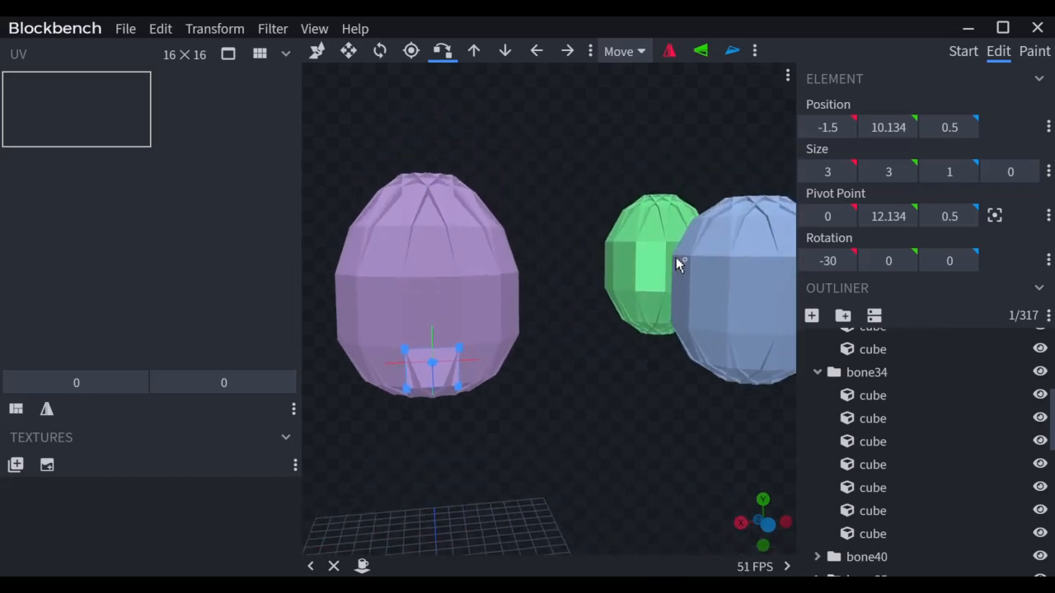
{"action": "left_click", "coordinate": [716, 287]}
{"action": "left_click", "coordinate": [728, 247]}
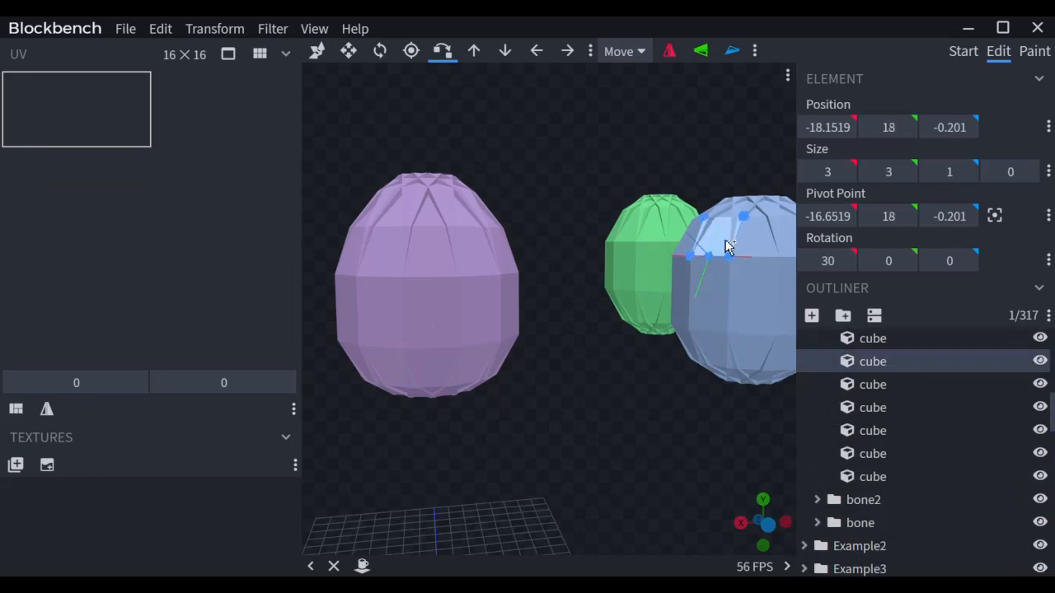
{"action": "left_click", "coordinate": [738, 227]}
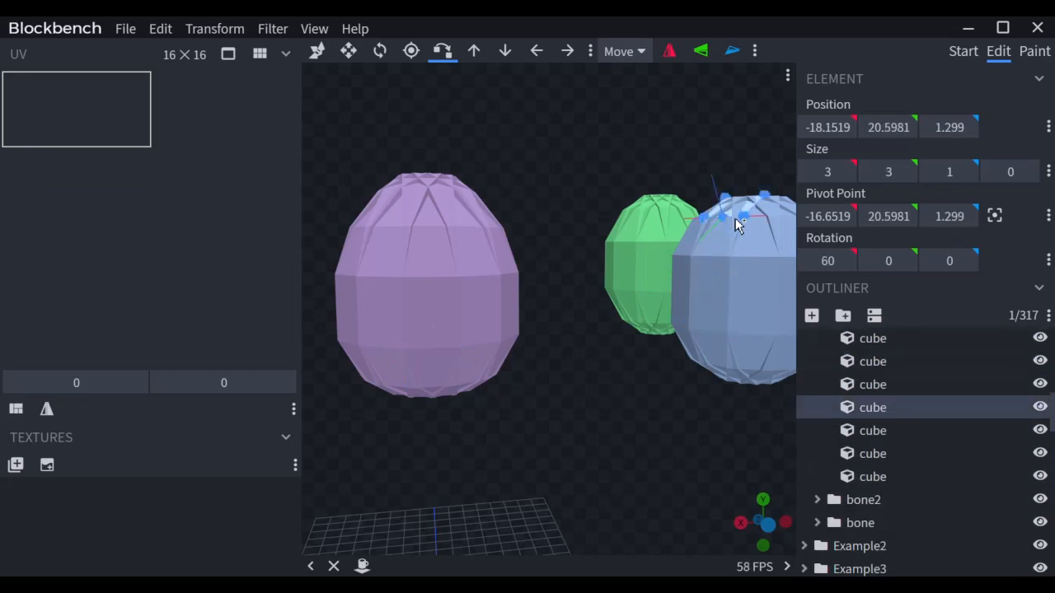
{"action": "scroll", "coordinate": [619, 368], "scroll_direction": "down", "scroll_amount": 3}
{"action": "mouse_move", "coordinate": [576, 418]}
{"action": "left_mouse_down"}
{"action": "mouse_move", "coordinate": [608, 418]}
{"action": "mouse_move", "coordinate": [578, 417]}
{"action": "left_mouse_up"}
{"action": "scroll", "coordinate": [579, 417], "scroll_direction": "down", "scroll_amount": 2}
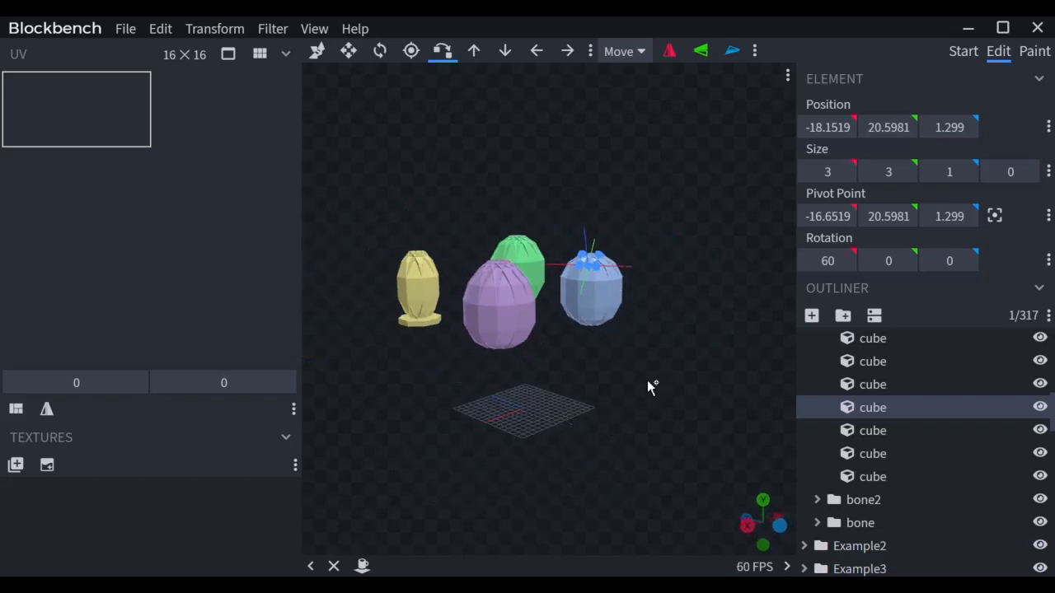
{"action": "mouse_move", "coordinate": [648, 384]}
{"action": "left_mouse_down"}
{"action": "mouse_move", "coordinate": [492, 388]}
{"action": "mouse_move", "coordinate": [456, 377]}
{"action": "mouse_move", "coordinate": [603, 384]}
{"action": "mouse_move", "coordinate": [650, 374]}
{"action": "mouse_move", "coordinate": [632, 375]}
{"action": "left_mouse_up"}
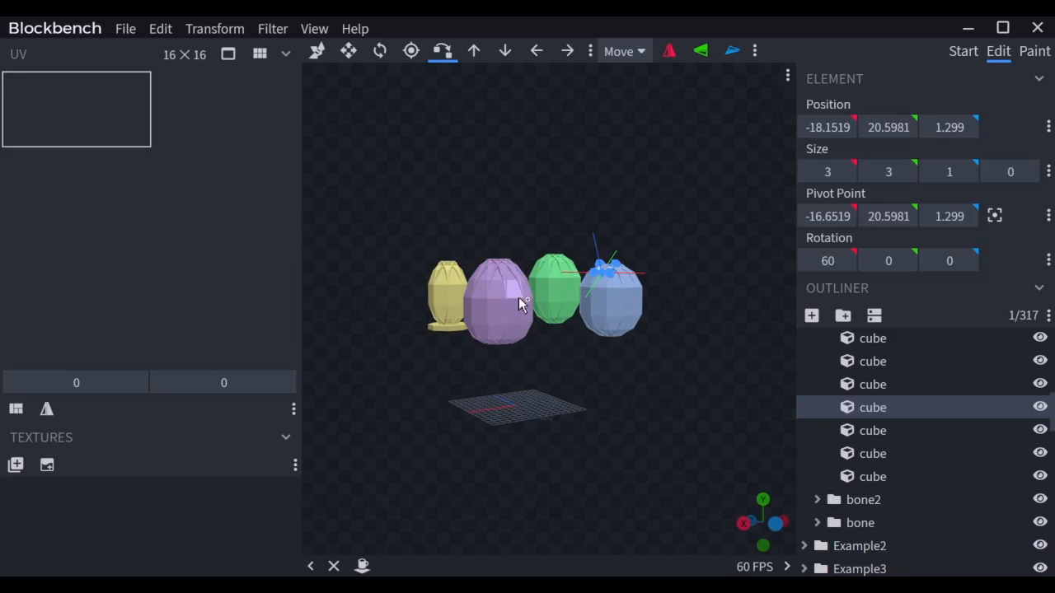
{"action": "left_click_drag", "start_coordinate": [527, 354], "coordinate": [536, 416]}
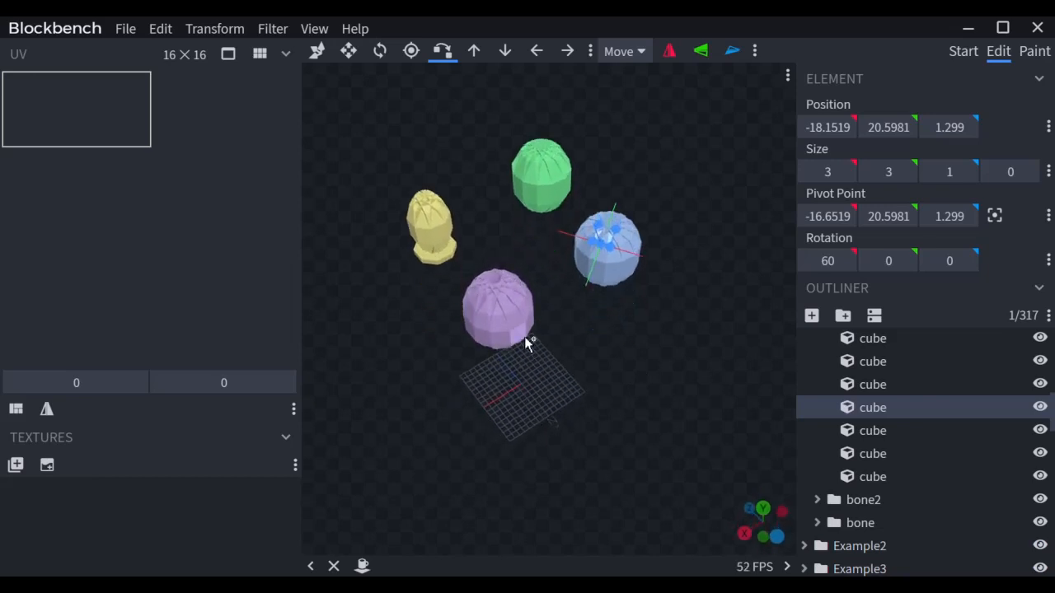
{"action": "left_click_drag", "start_coordinate": [544, 360], "coordinate": [529, 323]}
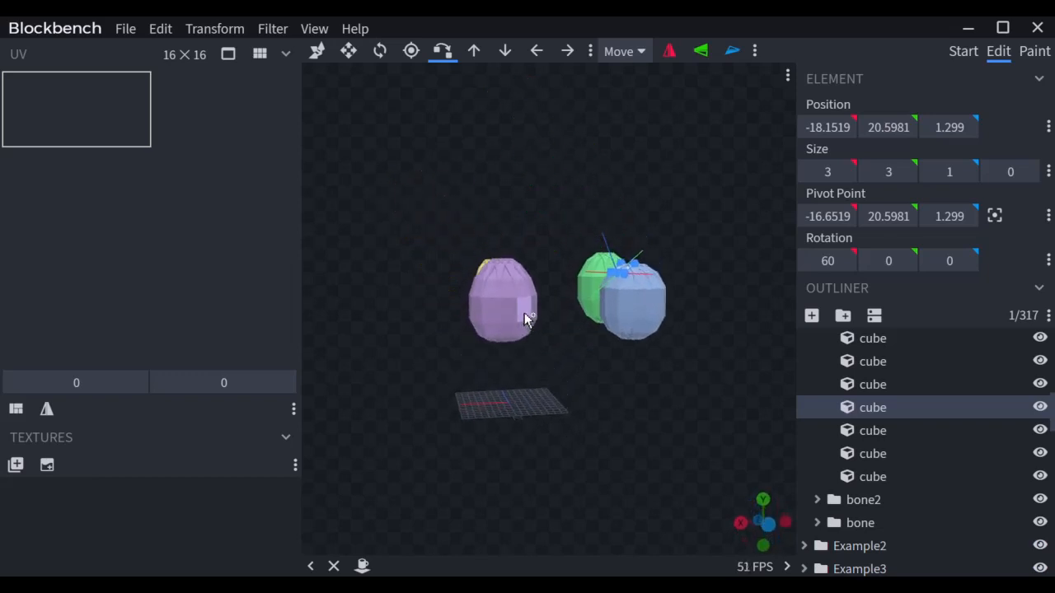